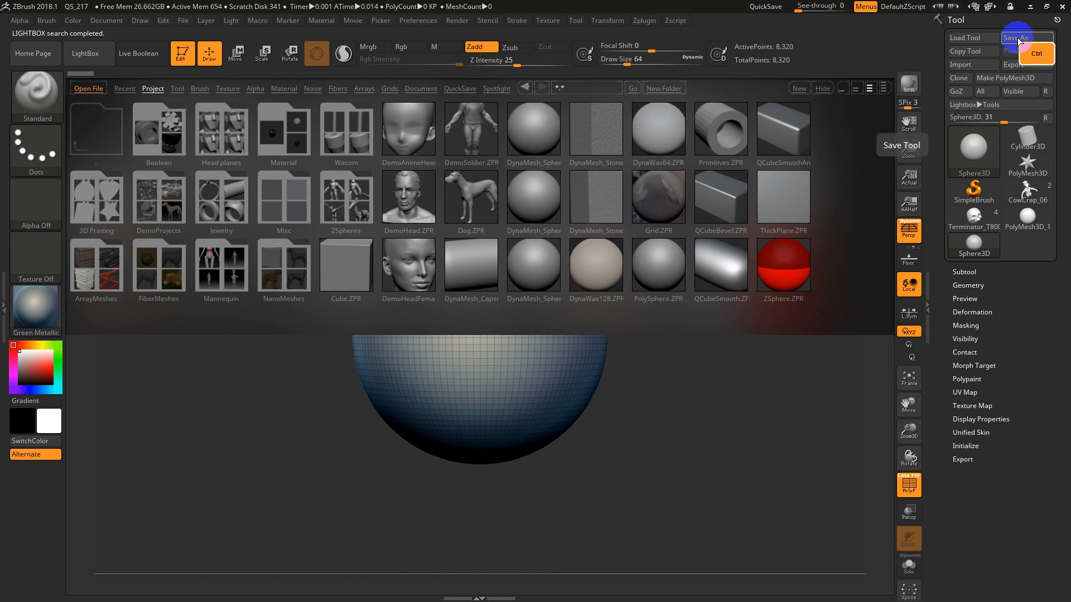
# Step: Load the Plate_Head_04.ZTL tool and close the LightBox browser covering the canvas
pyautogui.hotkey('ctrl', 'F5')
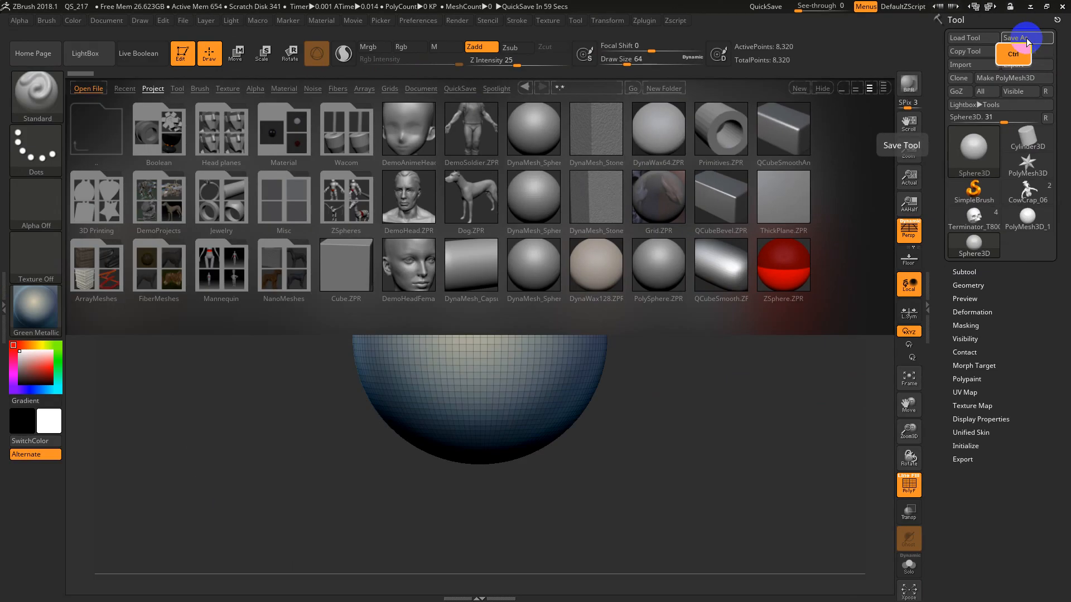
pyautogui.keyDown('ctrl'); pyautogui.click(995, 35); pyautogui.keyUp('ctrl')
pyautogui.keyDown('ctrl'); pyautogui.doubleClick(140, 113); pyautogui.keyUp('ctrl')
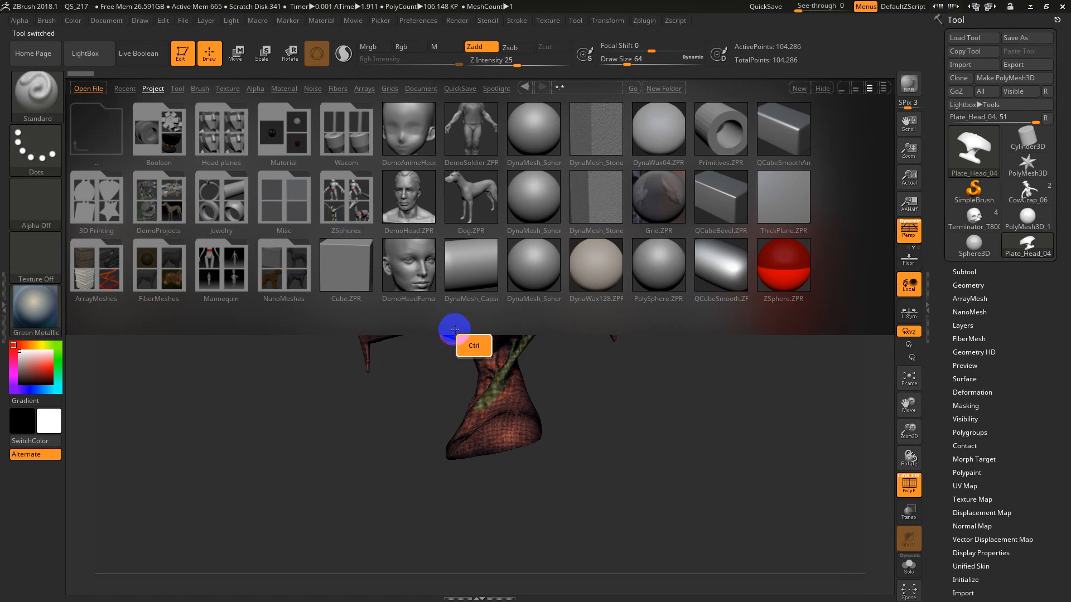
pyautogui.moveTo(639, 388)
pyautogui.mouseDown()
pyautogui.moveTo(634, 378)
pyautogui.moveTo(652, 375)
pyautogui.moveTo(628, 383)
pyautogui.moveTo(640, 349)
pyautogui.moveTo(637, 397)
pyautogui.mouseUp()
# Step: Switch the active tool to Cylinder3D and back to Plate_Head_04
pyautogui.click(1029, 137)
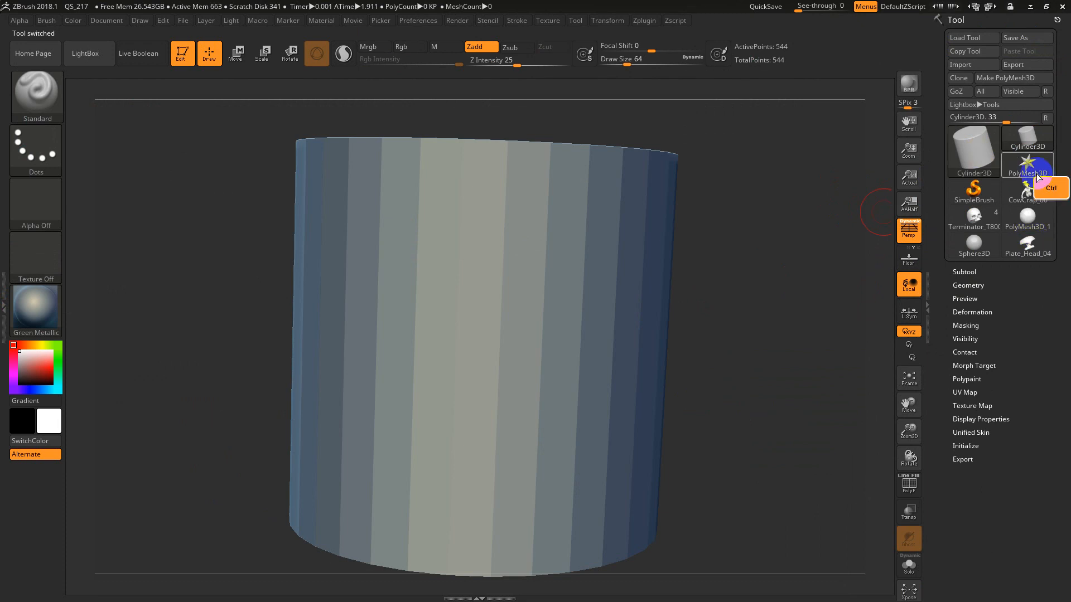
pyautogui.click(1028, 245)
pyautogui.click(1016, 38)
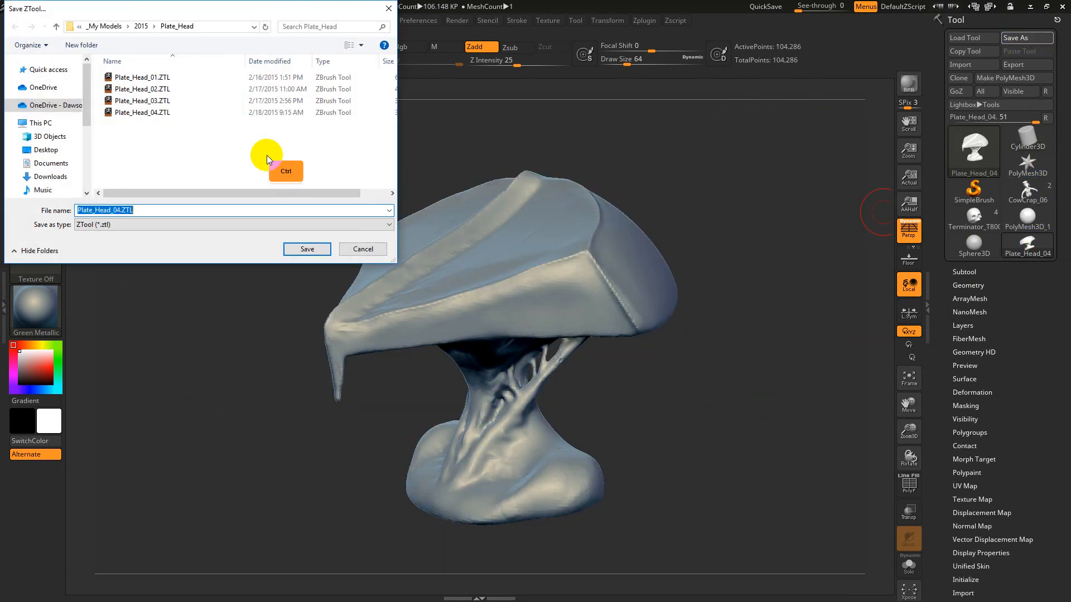
pyautogui.click(121, 211)
pyautogui.moveTo(117, 211); pyautogui.dragTo(121, 212)
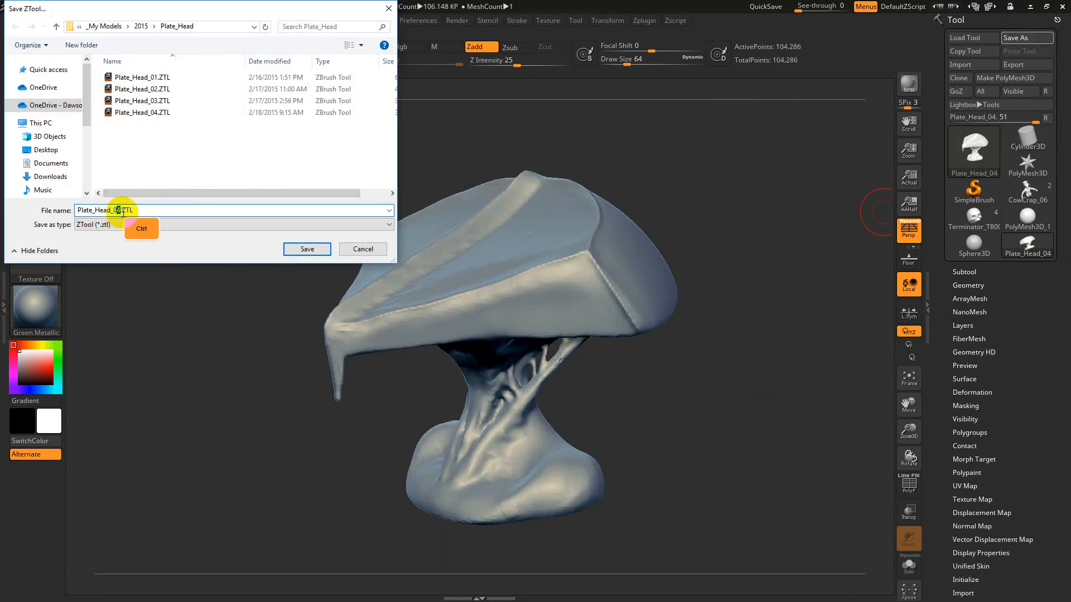
pyautogui.click(354, 250)
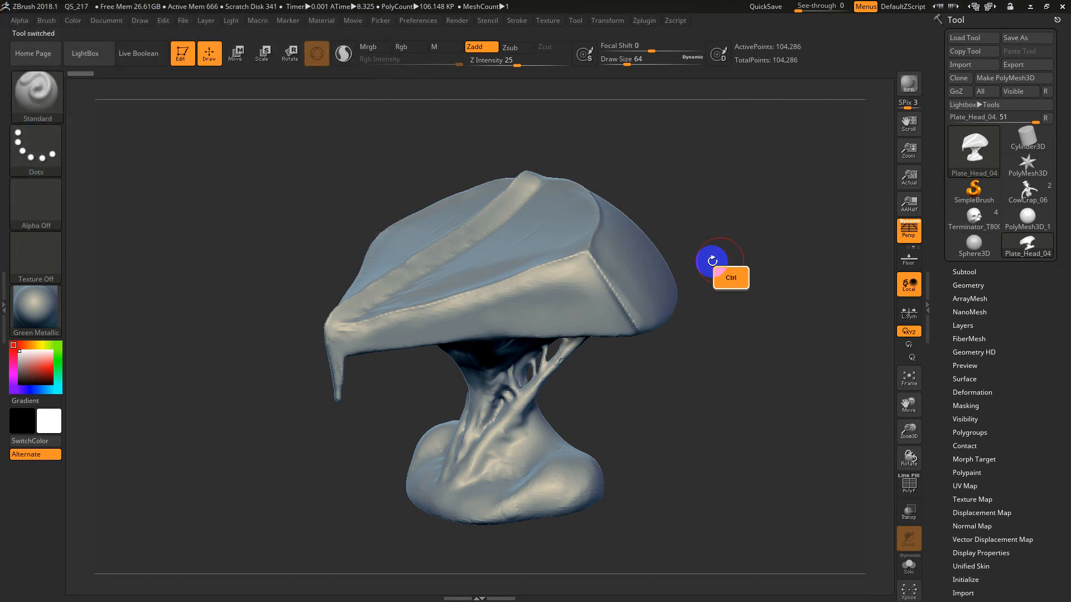
# Step: Make the Ring3D primitive the active tool in place of the plate head
pyautogui.keyDown('ctrl'); pyautogui.moveTo(712, 261); pyautogui.dragTo(719, 313, button='right'); pyautogui.keyUp('ctrl')
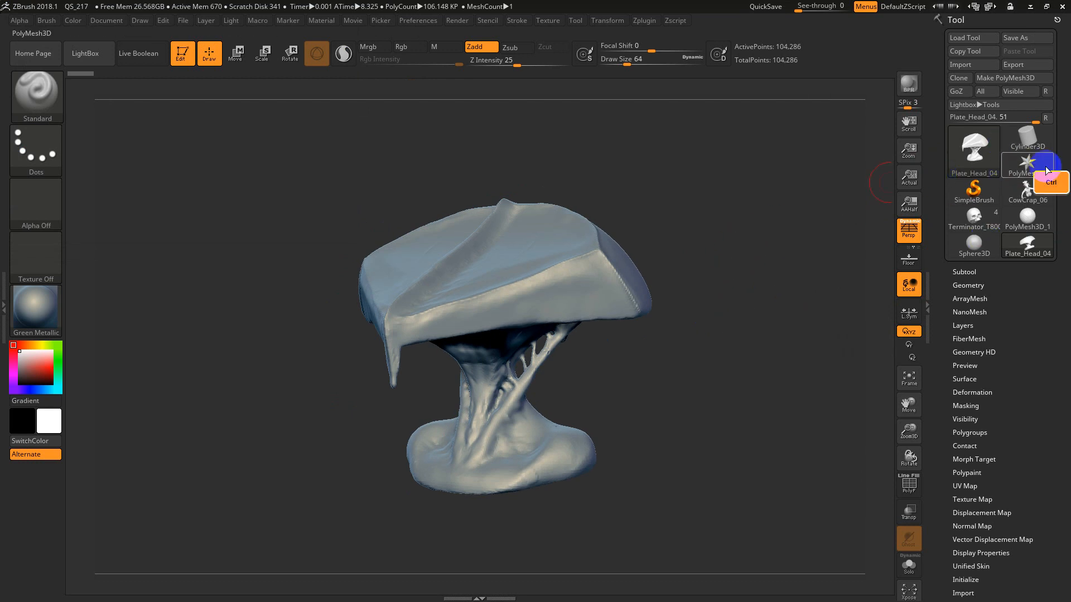
pyautogui.moveTo(1024, 151)
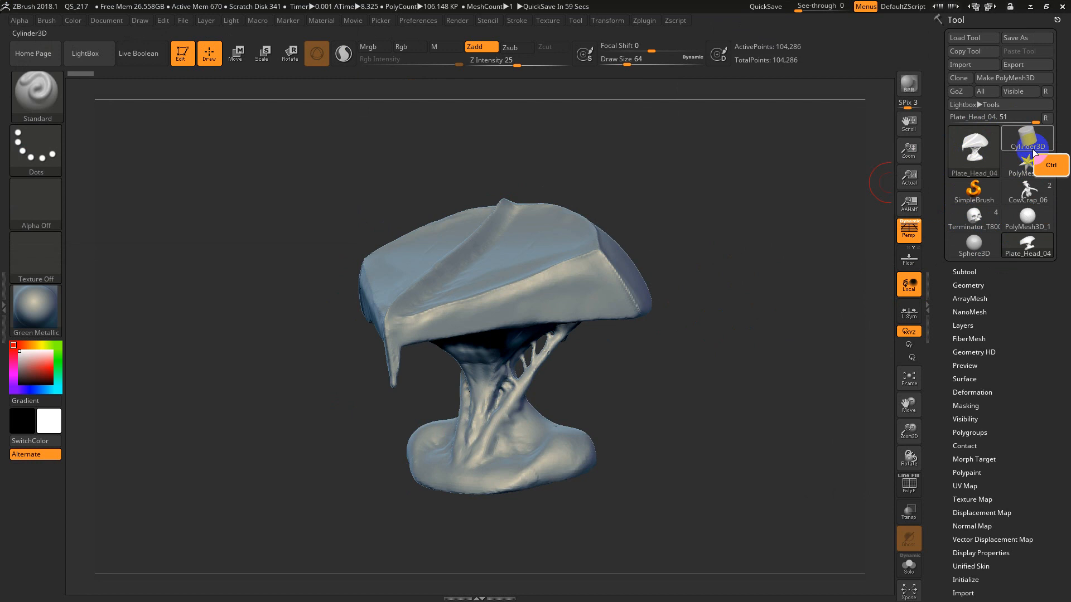
pyautogui.moveTo(1007, 204)
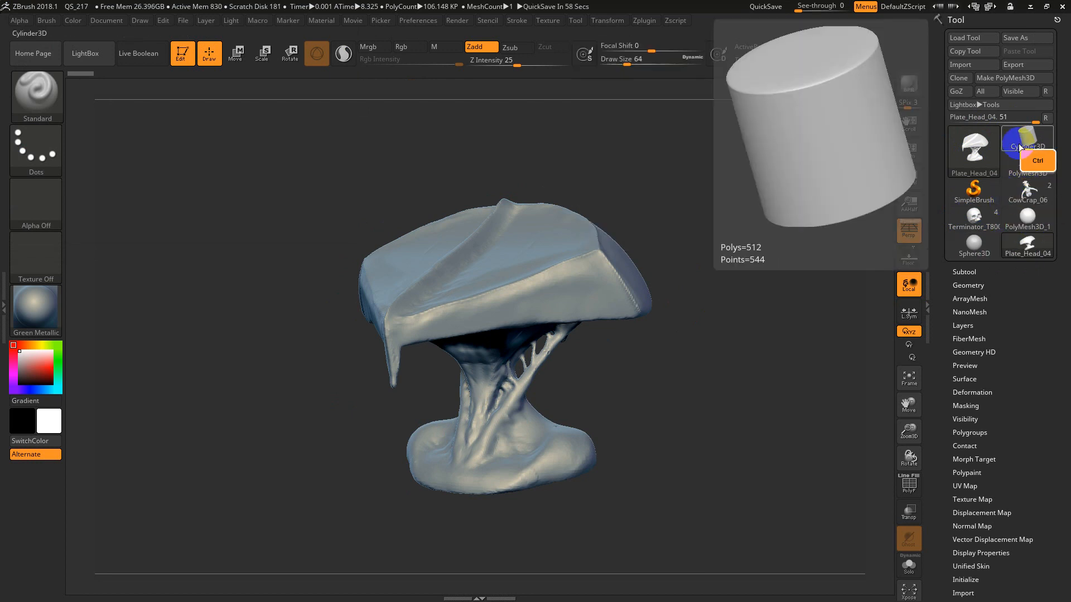
pyautogui.keyDown('ctrl'); pyautogui.click(987, 142); pyautogui.keyUp('ctrl')
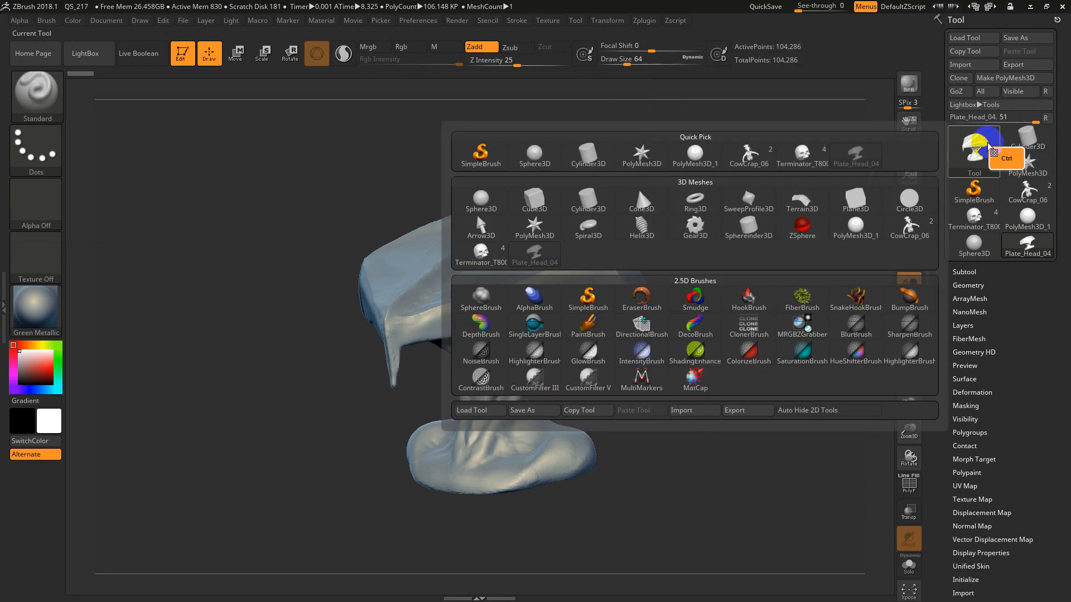
pyautogui.keyDown('ctrl'); pyautogui.click(690, 203); pyautogui.keyUp('ctrl')
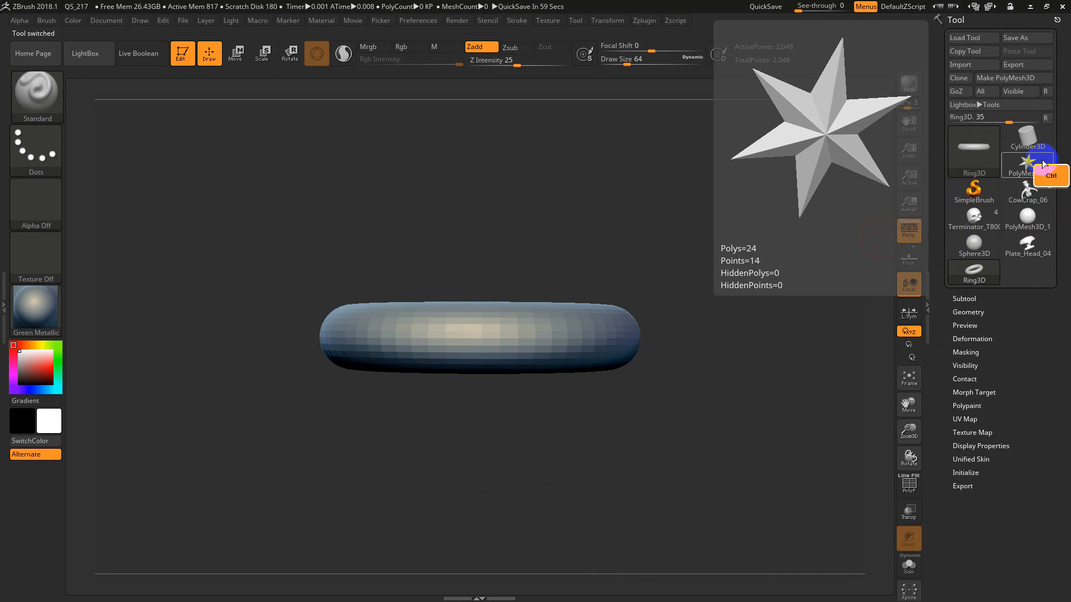
# Step: Save the active ring tool as Ring3D.ZTL in the Plate_Head folder
pyautogui.moveTo(955, 152)
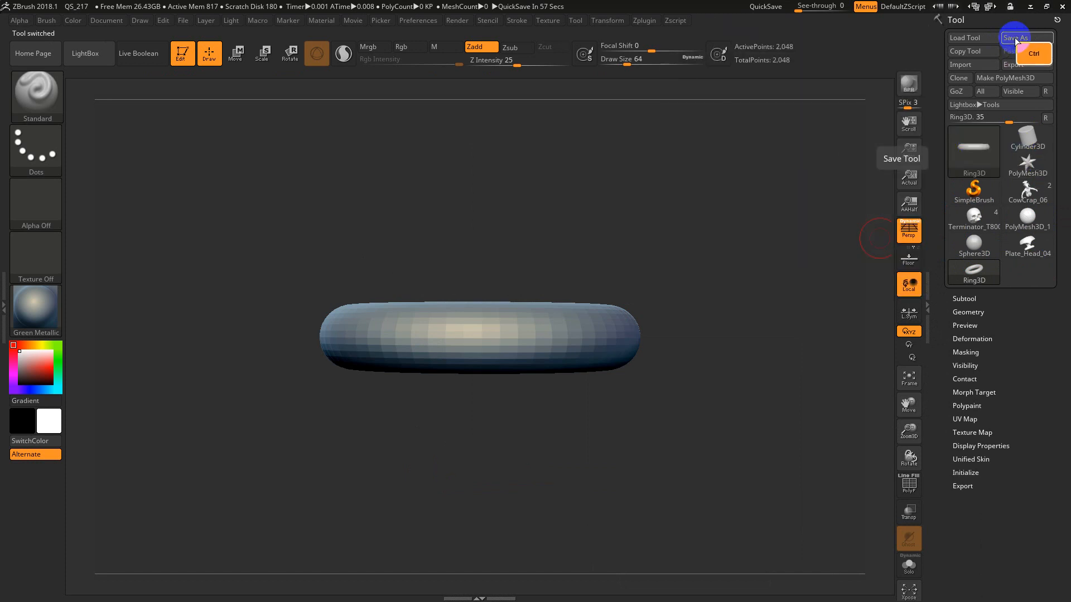
pyautogui.click(1023, 38)
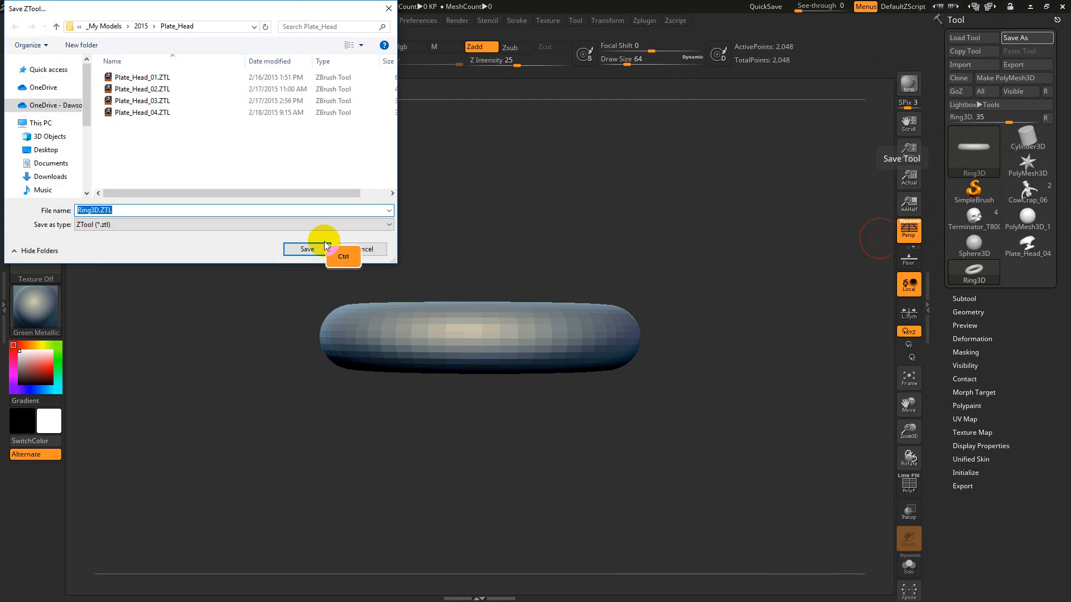
pyautogui.click(321, 248)
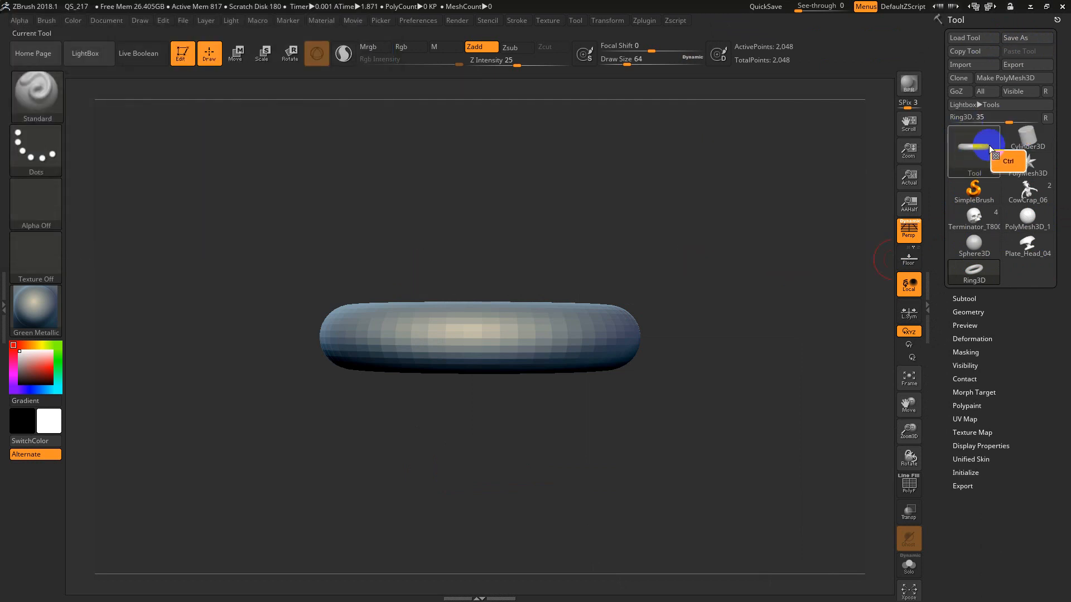
# Step: Switch the active tool to the Terminator_T800 skull and frame it on the canvas
pyautogui.moveTo(976, 146)
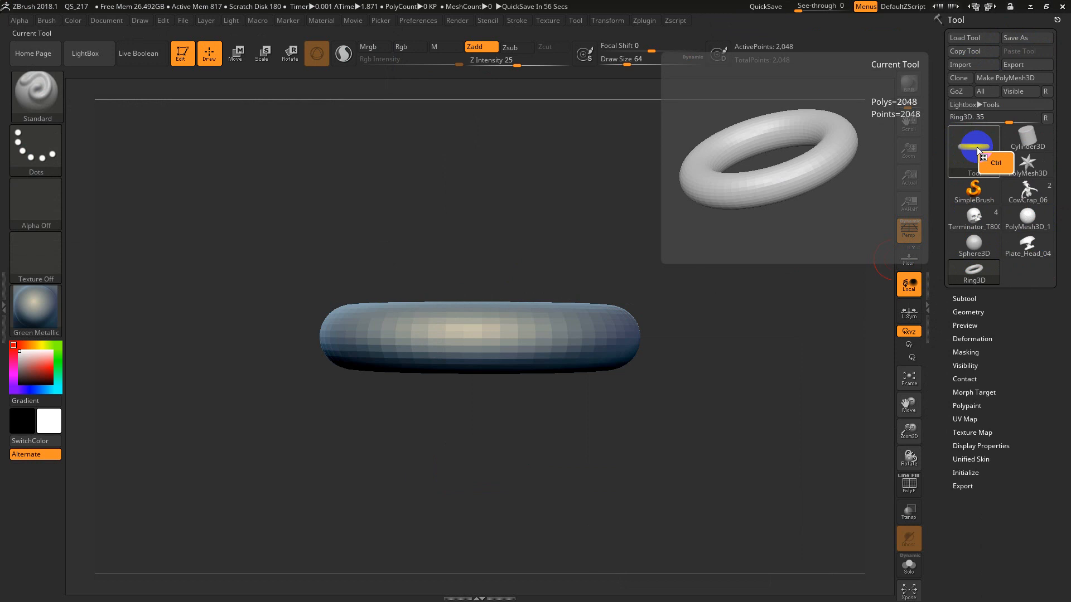
pyautogui.keyDown('ctrl'); pyautogui.click(973, 218); pyautogui.keyUp('ctrl')
pyautogui.hotkey('ctrl', 'f')
pyautogui.moveTo(763, 323); pyautogui.dragTo(725, 308)
pyautogui.hotkey('ctrl', 'n')
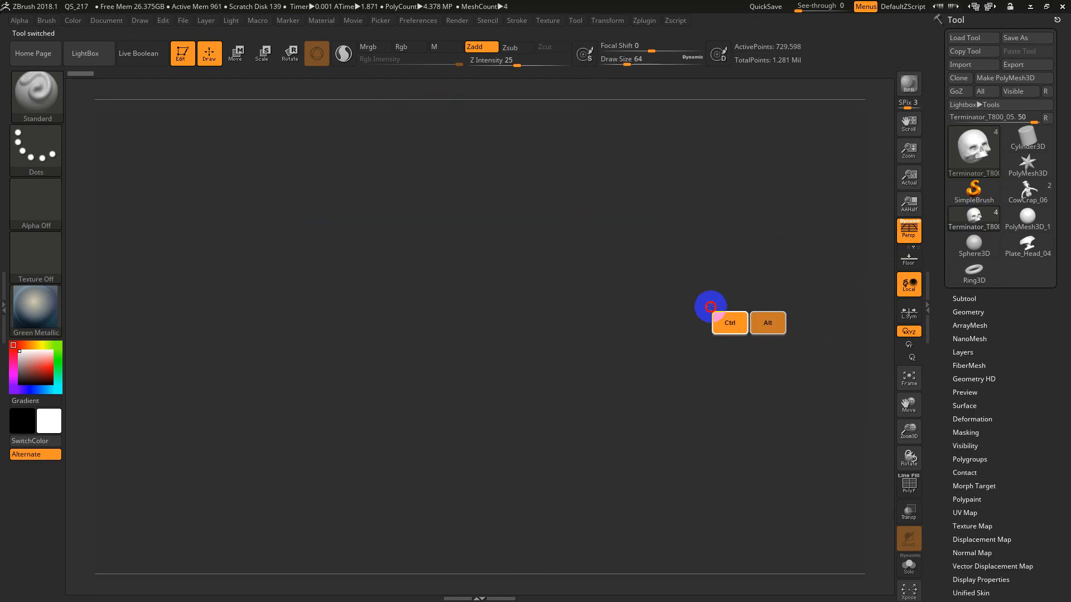
pyautogui.hotkey('ctrl', 'f')
pyautogui.moveTo(803, 338); pyautogui.dragTo(756, 364)
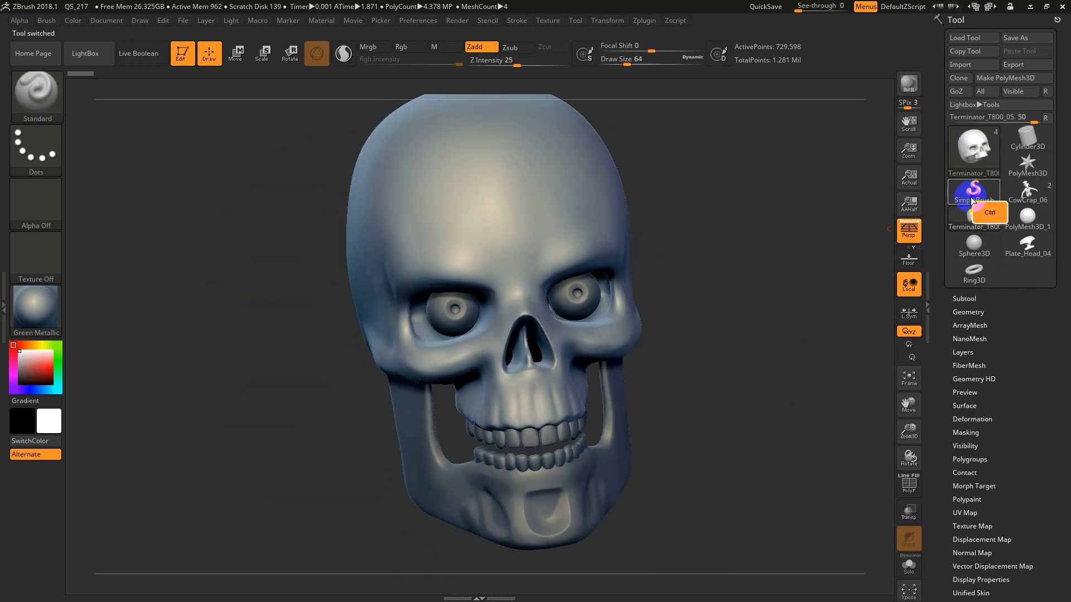
# Step: Switch the active tool to the CowCrap_06 creature
pyautogui.moveTo(1036, 190)
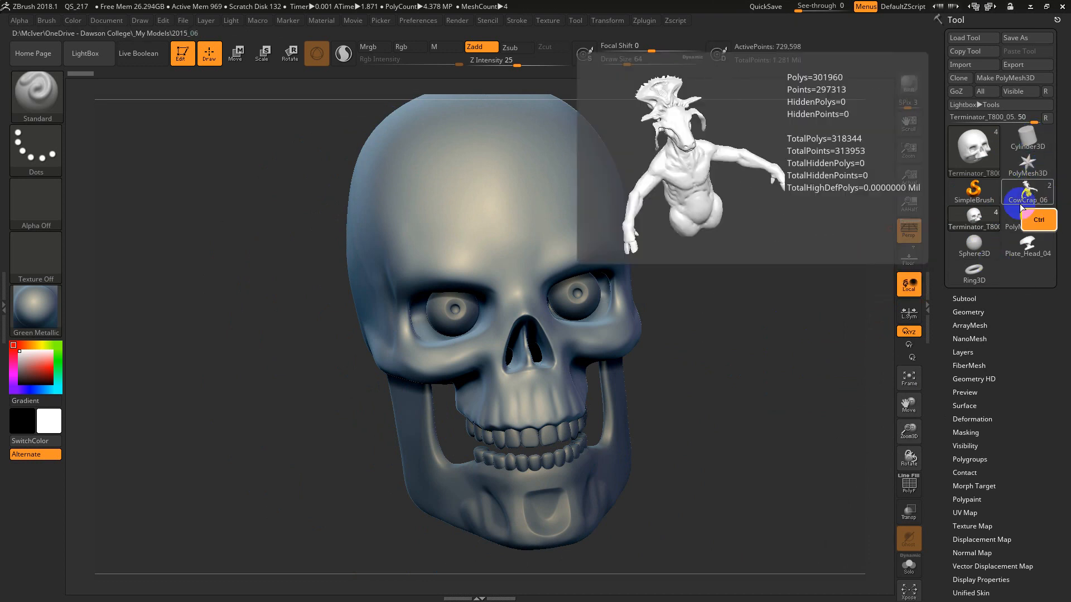
pyautogui.click(1021, 205)
pyautogui.moveTo(717, 323); pyautogui.dragTo(720, 324)
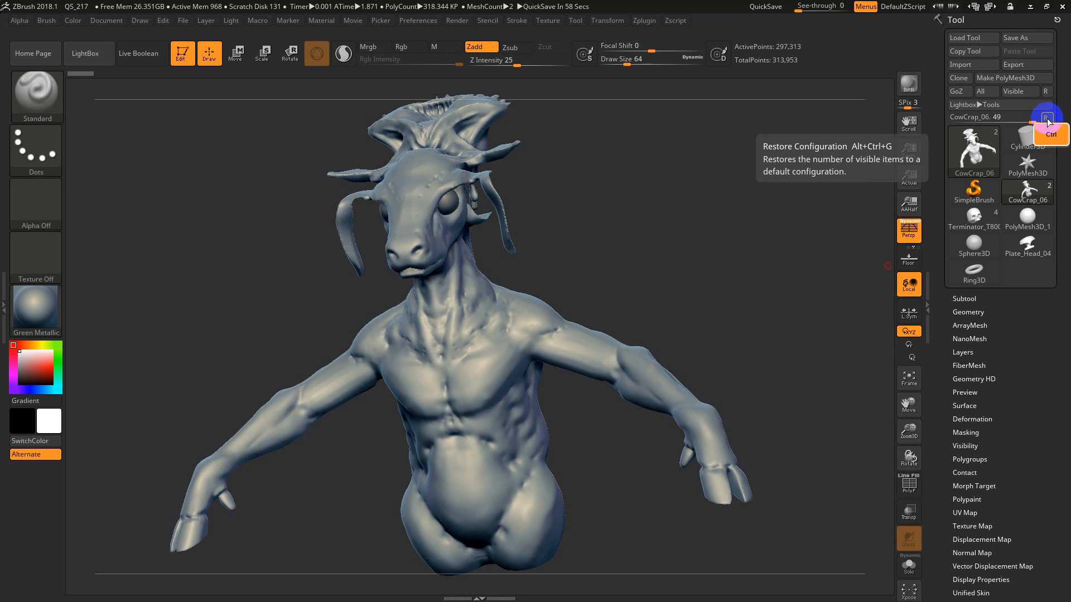
# Step: Restore the default number of visible items in the tool list, keeping the CowCrap_06 creature active
pyautogui.click(1047, 119)
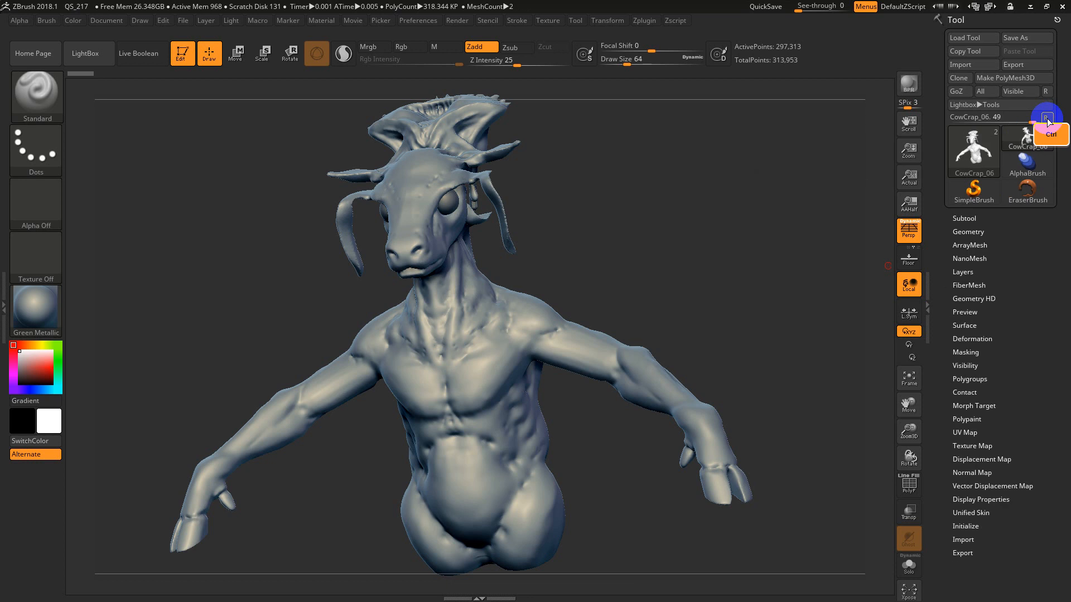
pyautogui.keyDown('ctrl'); pyautogui.click(973, 149); pyautogui.keyUp('ctrl')
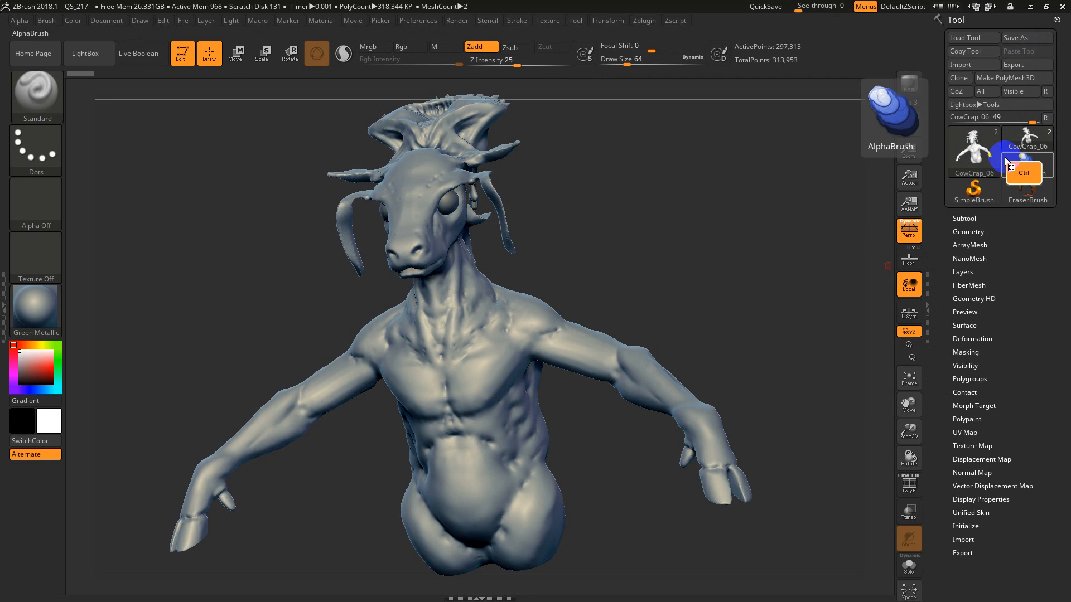
pyautogui.moveTo(1030, 146)
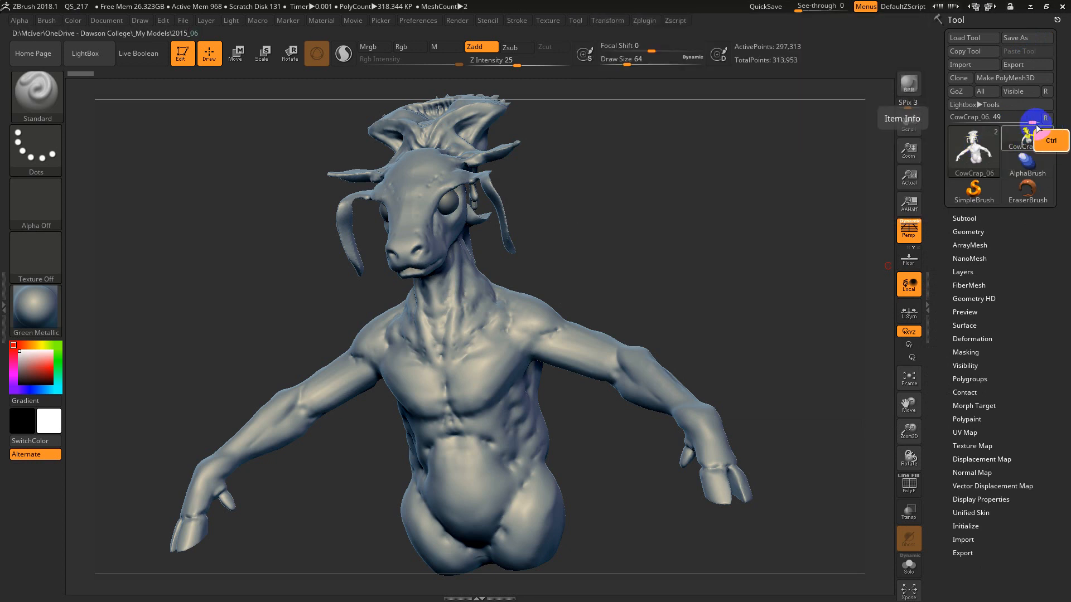
pyautogui.keyDown('ctrl'); pyautogui.click(978, 149); pyautogui.keyUp('ctrl')
pyautogui.keyDown('ctrl'); pyautogui.click(979, 149); pyautogui.keyUp('ctrl')
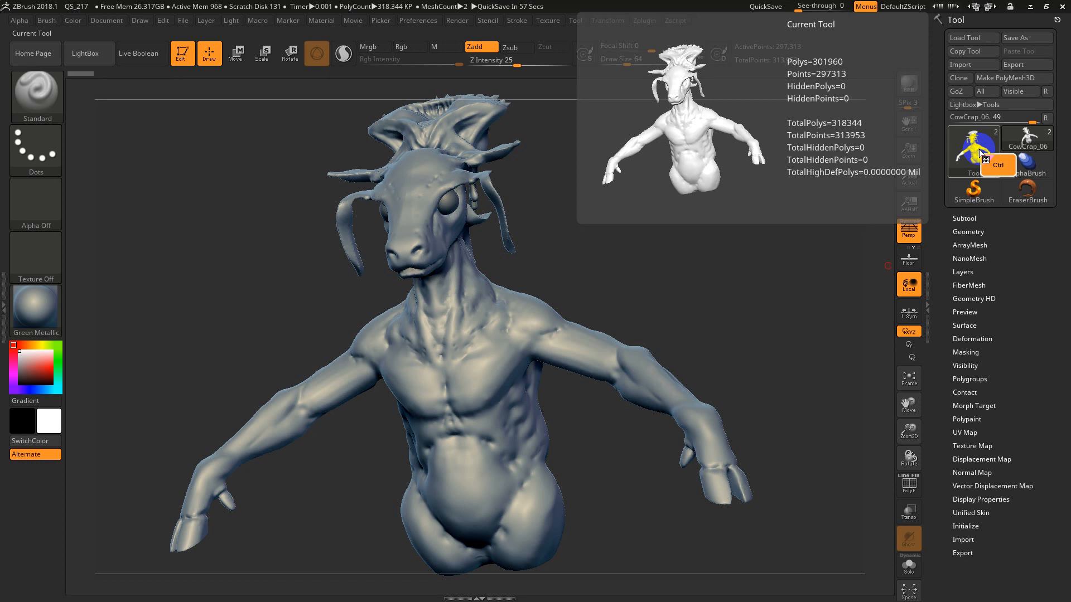
pyautogui.moveTo(624, 237); pyautogui.dragTo(670, 224)
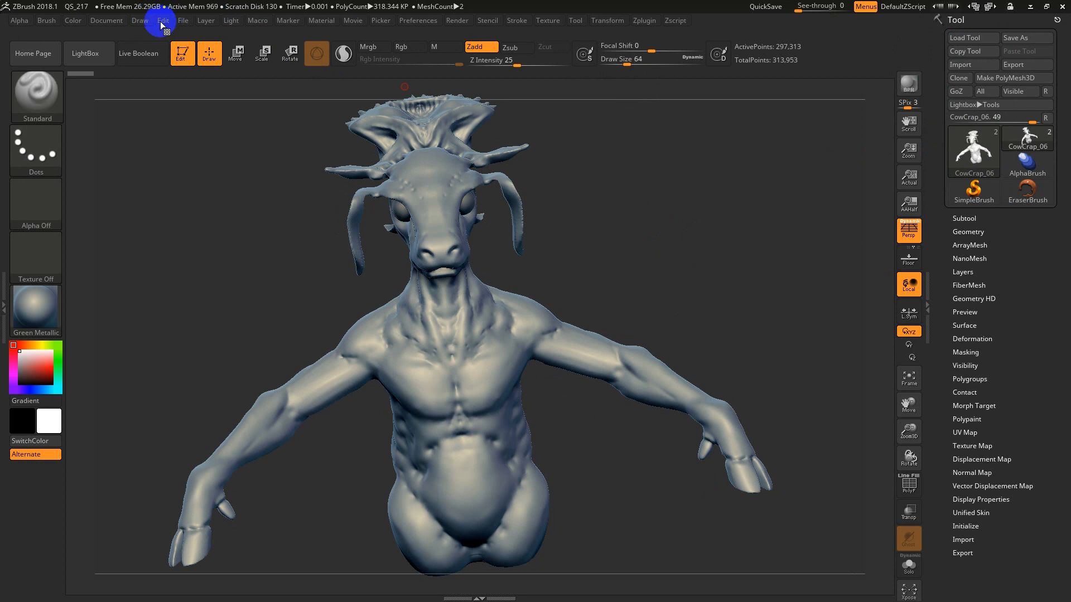
# Step: Turn on including the undo history with the saved project, and turn it off again
pyautogui.click(183, 21)
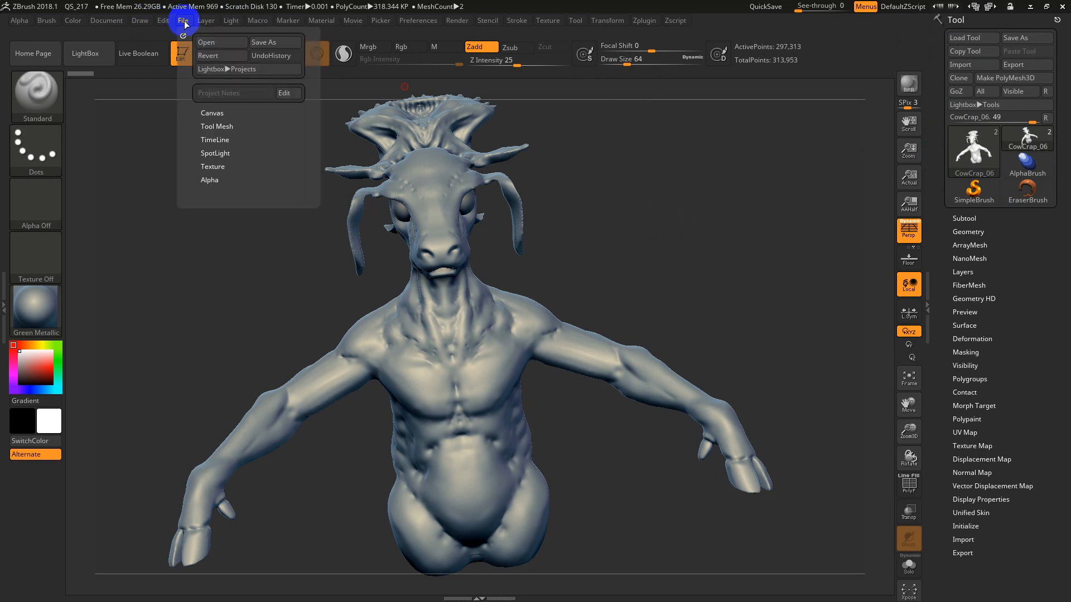
pyautogui.click(281, 56)
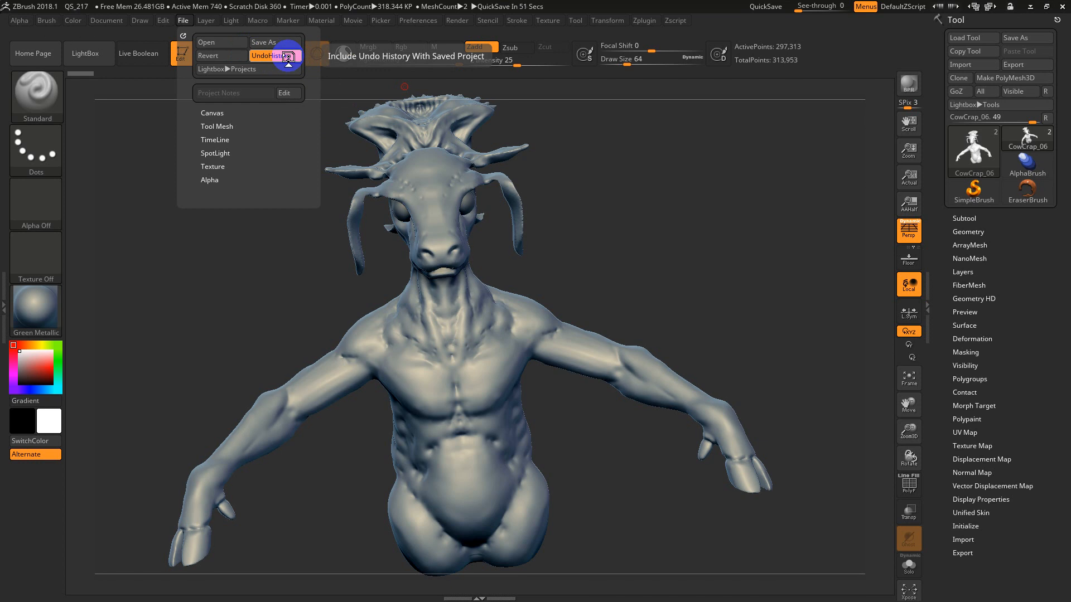
pyautogui.click(288, 57)
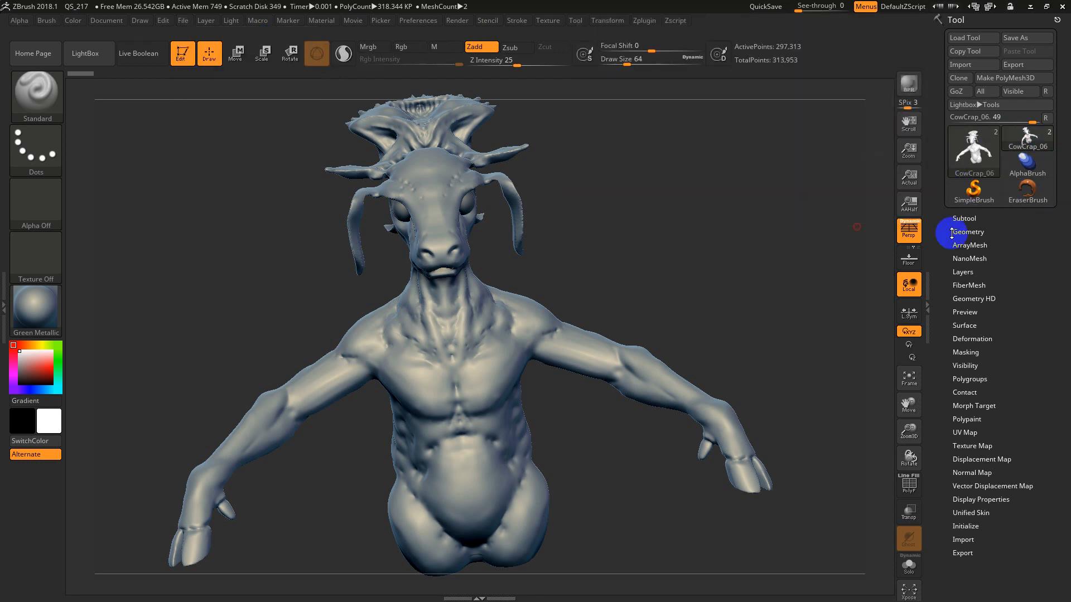
pyautogui.click(205, 20)
pyautogui.click(182, 21)
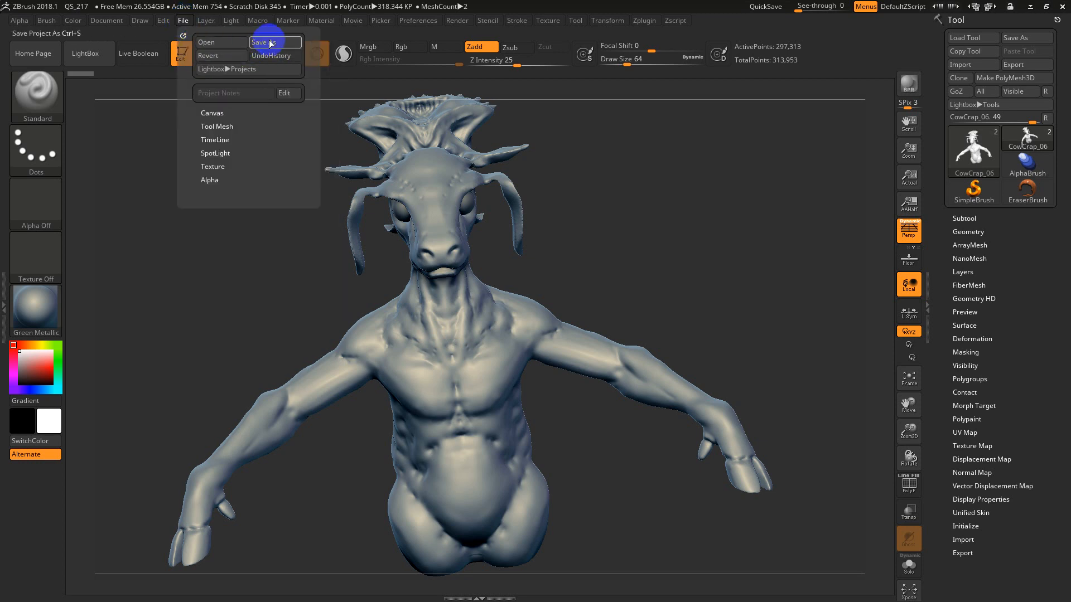
pyautogui.click(162, 26)
pyautogui.click(111, 25)
pyautogui.click(109, 24)
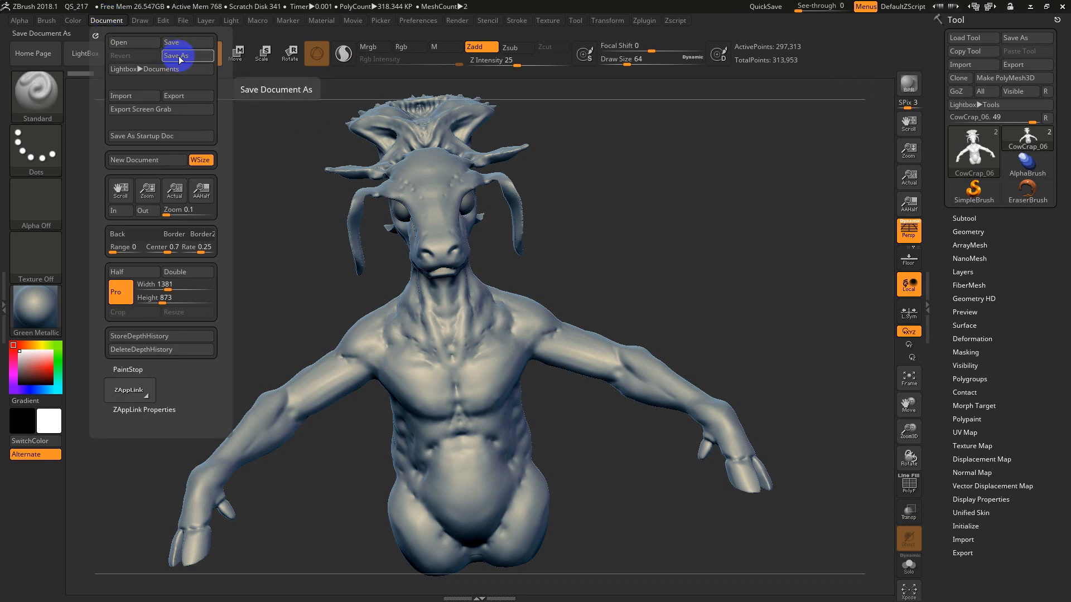
pyautogui.click(178, 57)
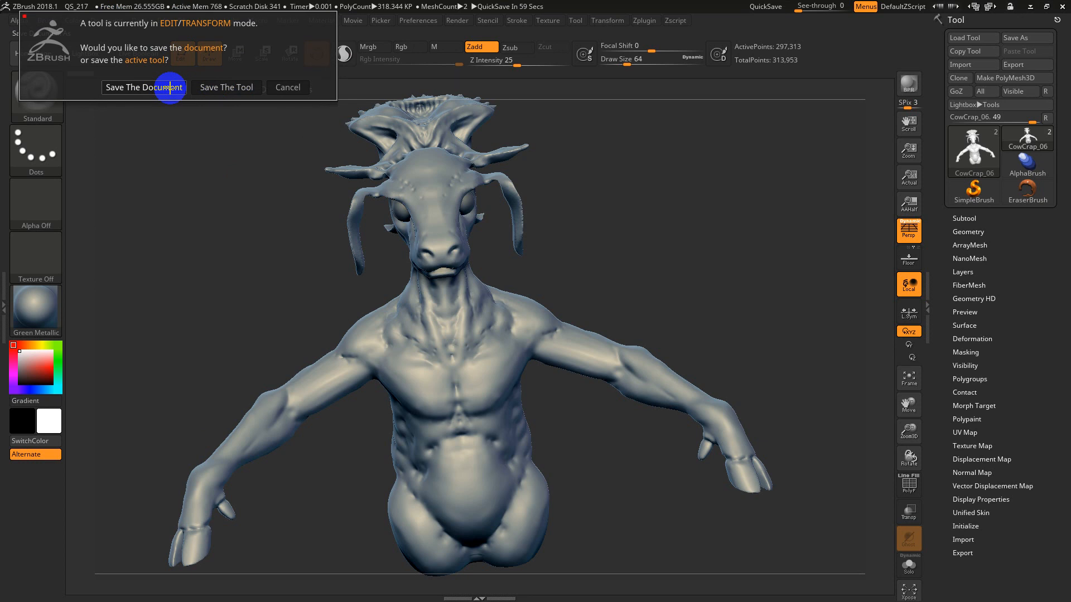
pyautogui.click(290, 88)
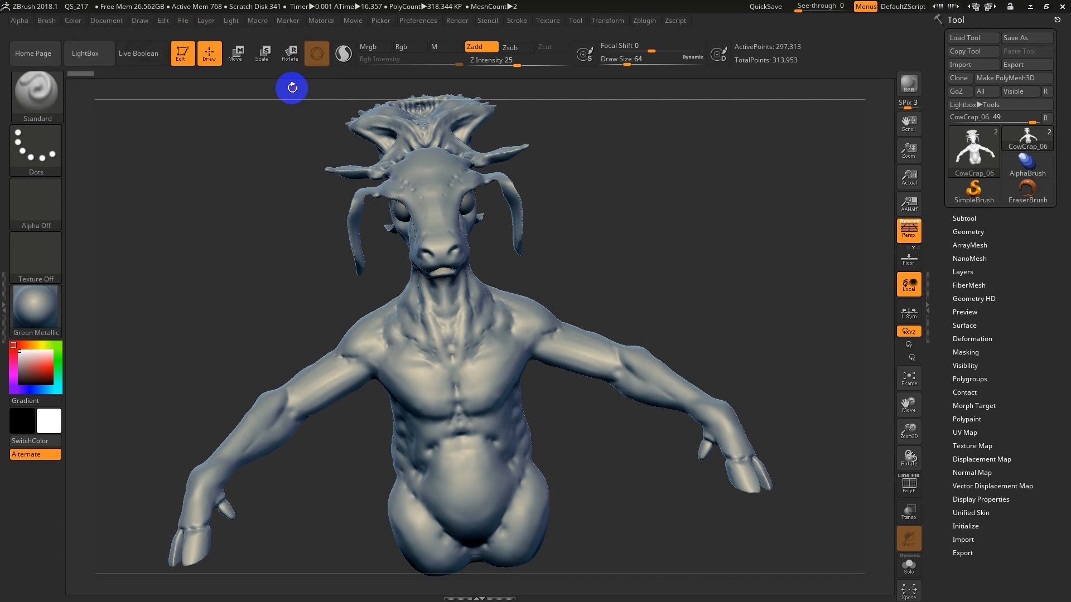
# Step: Save the document instead of the tool as ZBrush Document.ZBR on the Desktop, replacing the existing file
pyautogui.click(117, 21)
pyautogui.click(177, 43)
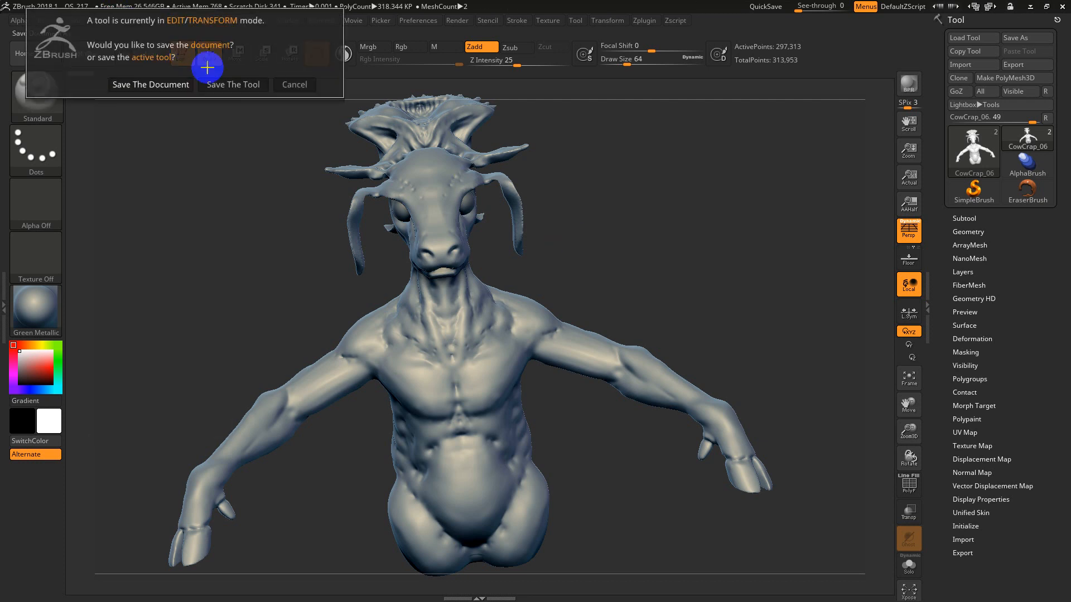
pyautogui.click(141, 82)
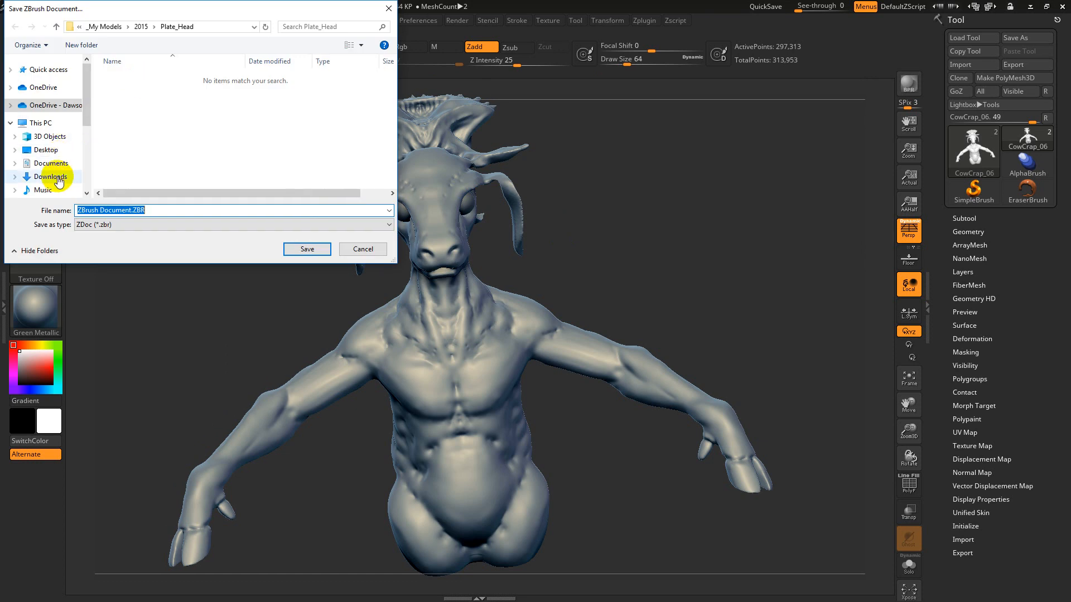
pyautogui.click(46, 150)
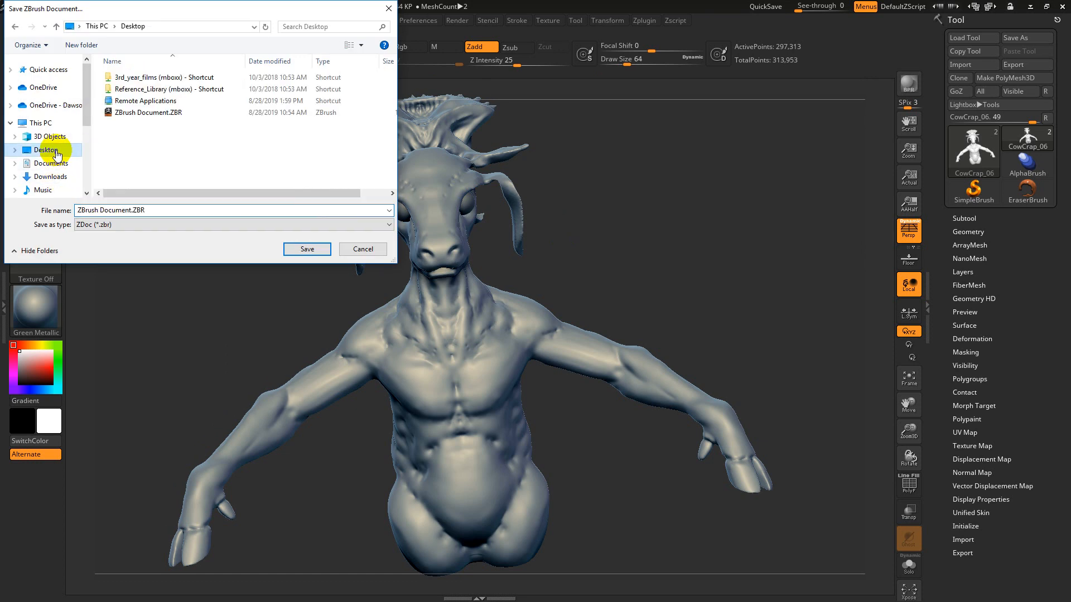
pyautogui.click(300, 250)
pyautogui.click(567, 299)
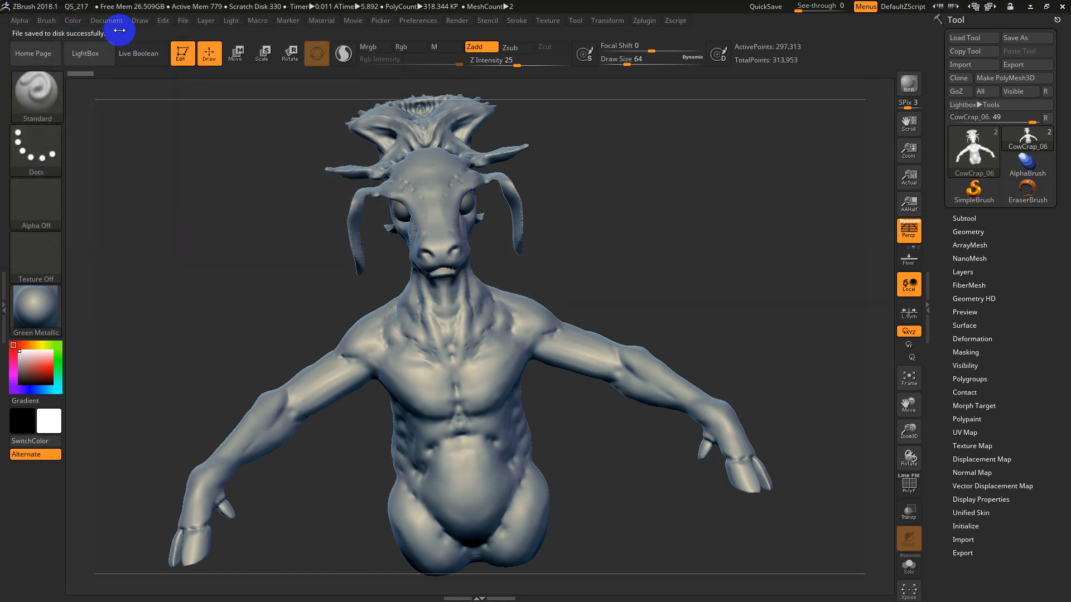
# Step: Clear the leftover copy of the CowCrap_06 creature from the canvas so only the editable model remains
pyautogui.moveTo(578, 222); pyautogui.dragTo(616, 223)
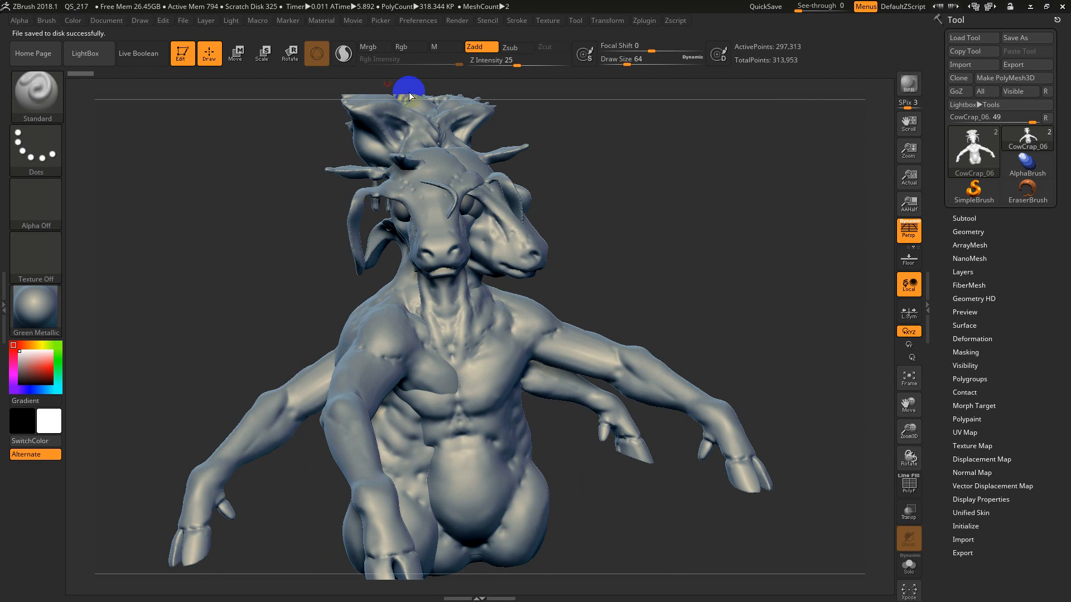
pyautogui.hotkey('ctrl', 'z')
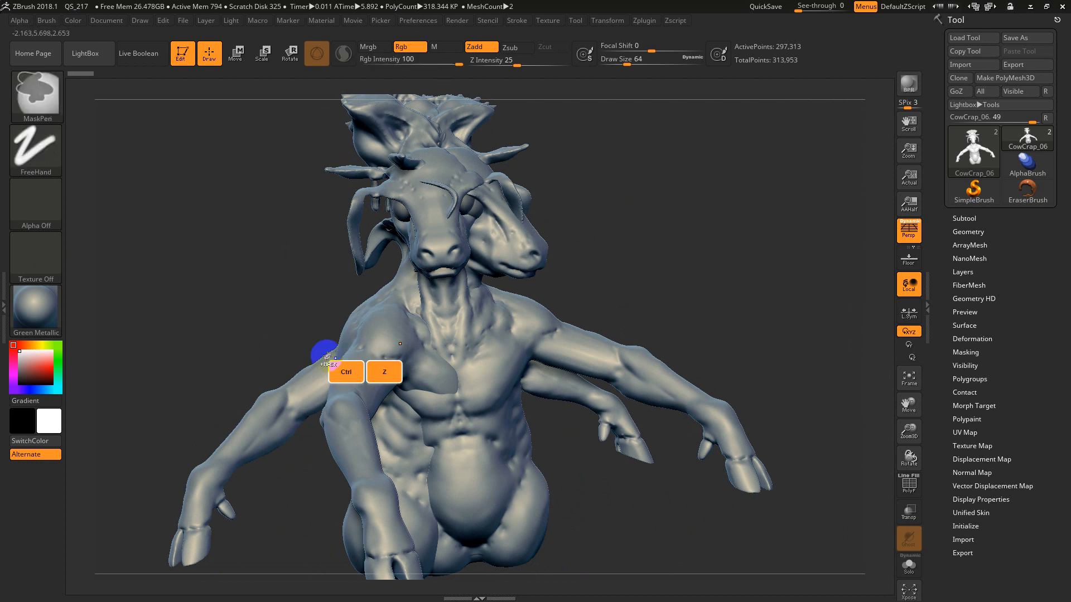
pyautogui.hotkey('ctrl', 'z')
pyautogui.hotkey('ctrl', 'n')
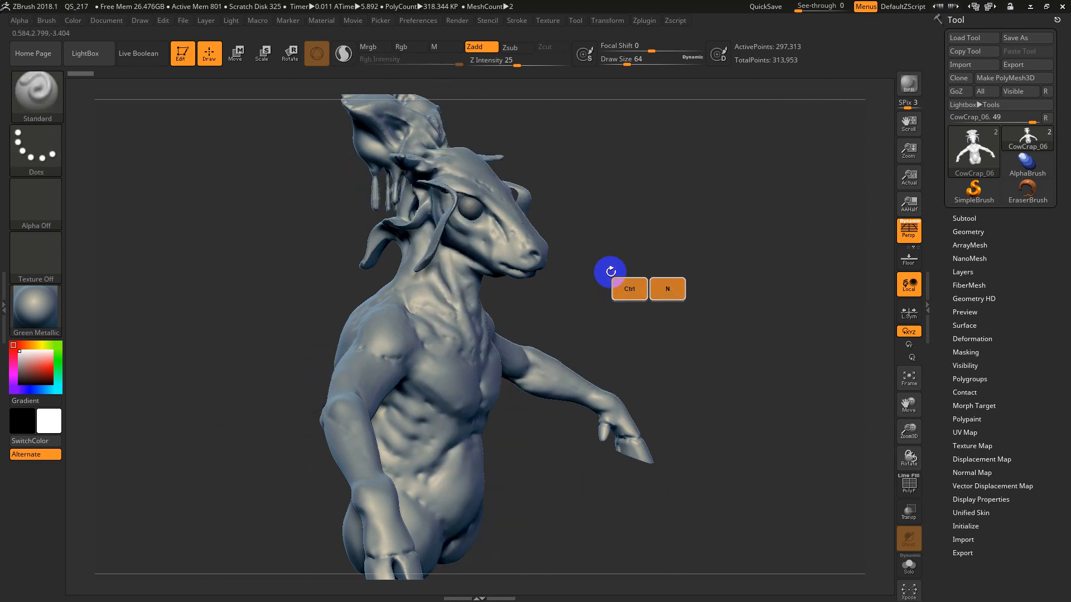
pyautogui.moveTo(609, 268); pyautogui.dragTo(584, 269)
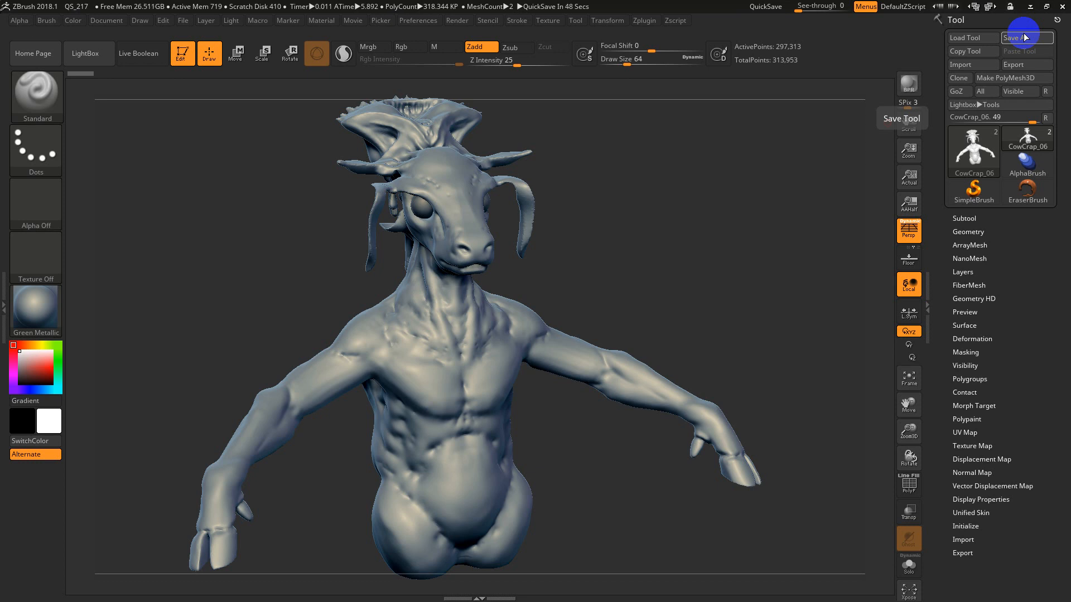
# Step: Stamp snapshots of the creature from different angles, including front and side views, onto the canvas
pyautogui.keyDown('alt'); pyautogui.moveTo(686, 256); pyautogui.dragTo(595, 500); pyautogui.keyUp('alt')
pyautogui.hotkey('shift', 's')
pyautogui.hotkey('shift', 's')
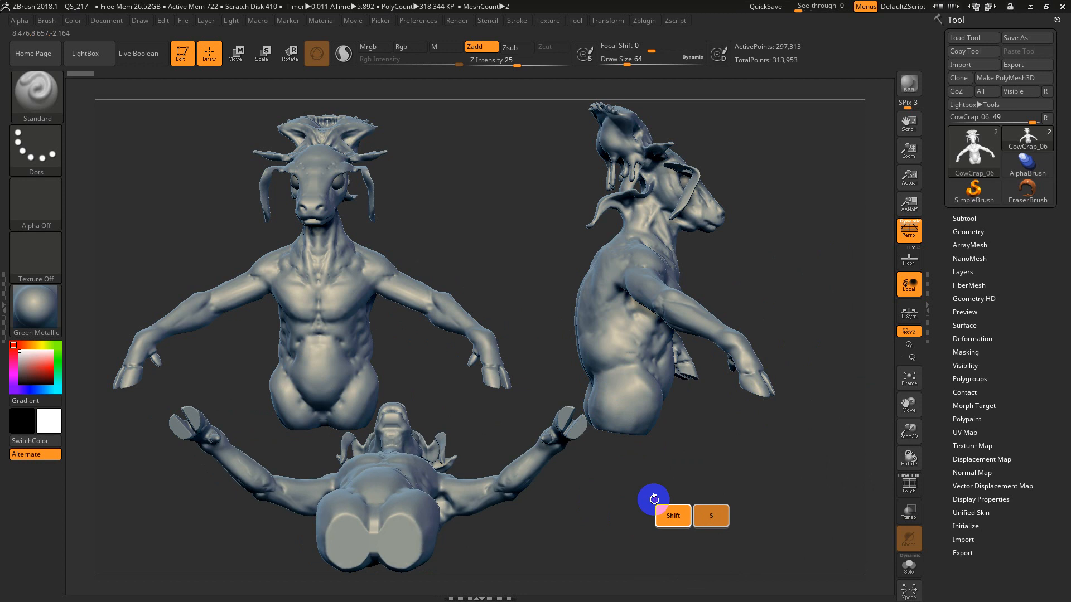
# Step: Start exporting the document as an image to the Desktop, look through the available file types, and cancel
pyautogui.keyDown('shift'); pyautogui.click(106, 21); pyautogui.keyUp('shift')
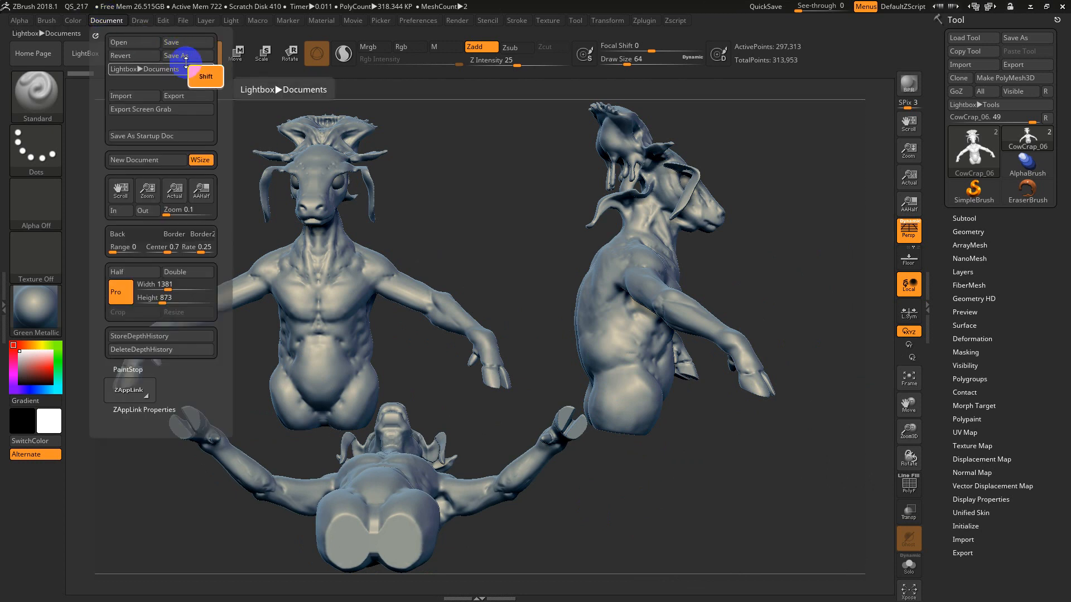
pyautogui.keyDown('shift'); pyautogui.click(178, 97); pyautogui.keyUp('shift')
pyautogui.click(143, 225)
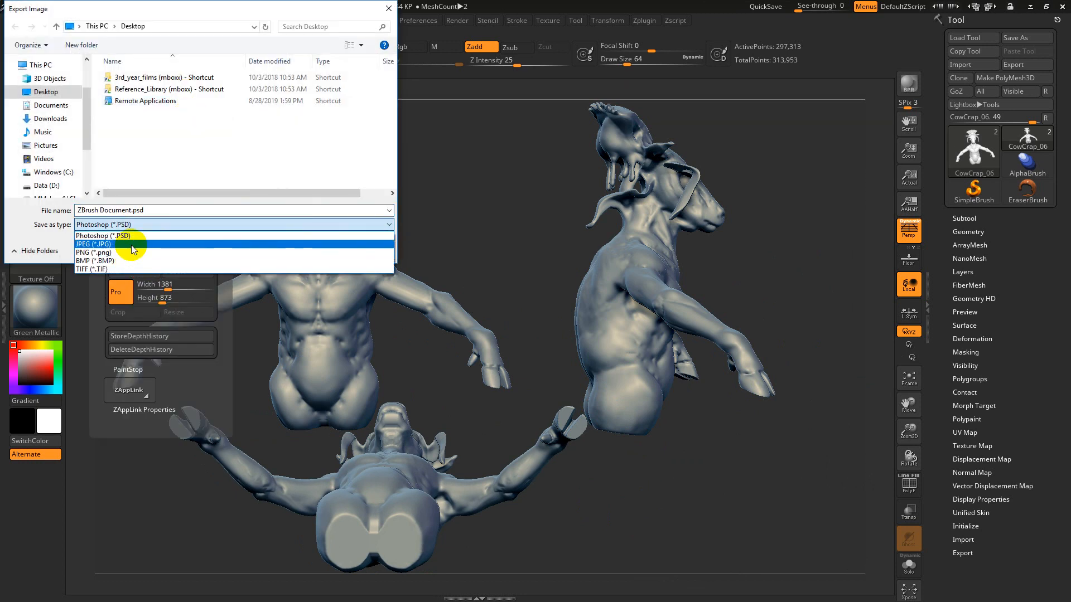
pyautogui.press('shift')
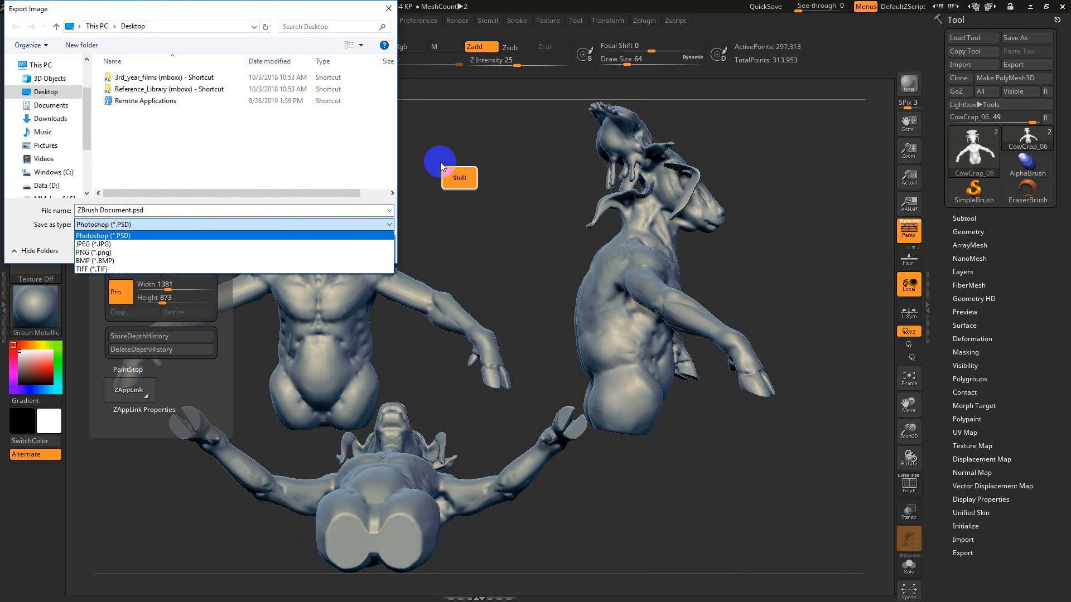
pyautogui.click(389, 6)
pyautogui.click(389, 8)
# Step: Clear the creature snapshots from the canvas
pyautogui.moveTo(481, 223); pyautogui.dragTo(562, 198)
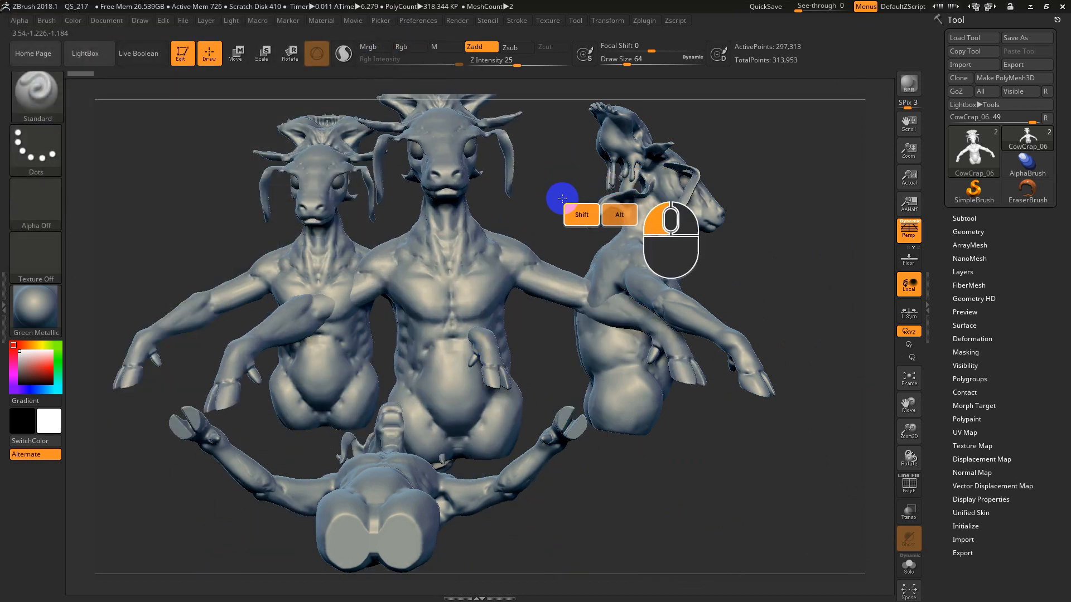
pyautogui.press('ctrl')
pyautogui.hotkey('ctrl', 'n')
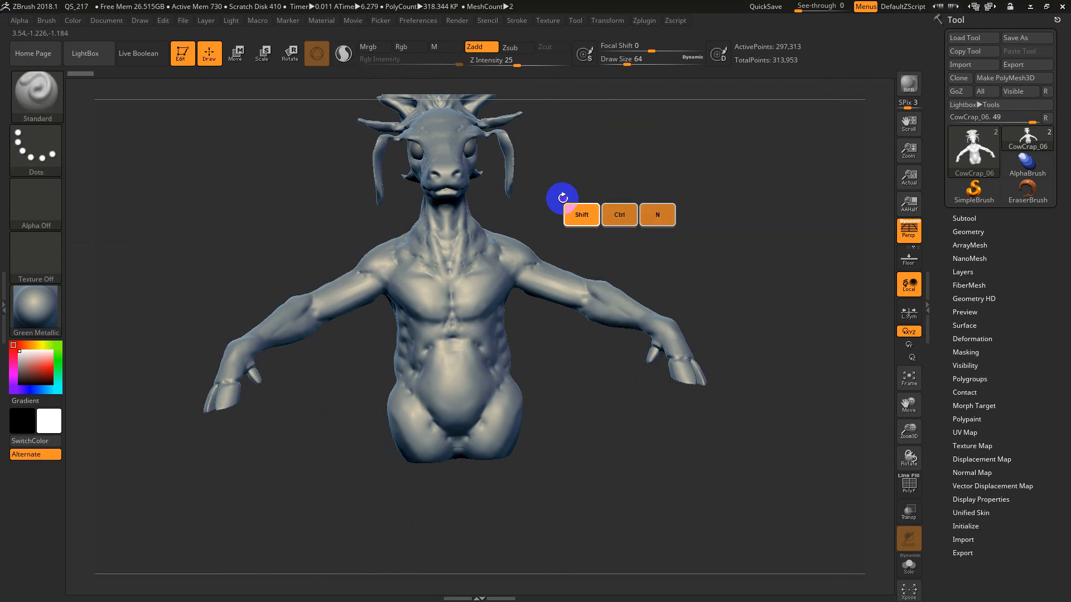
# Step: Frame the whole creature in the view and set the draw size to 415
pyautogui.press('f')
pyautogui.moveTo(639, 203)
pyautogui.mouseDown()
pyautogui.moveTo(677, 256)
pyautogui.moveTo(714, 260)
pyautogui.mouseUp()
pyautogui.press('s')
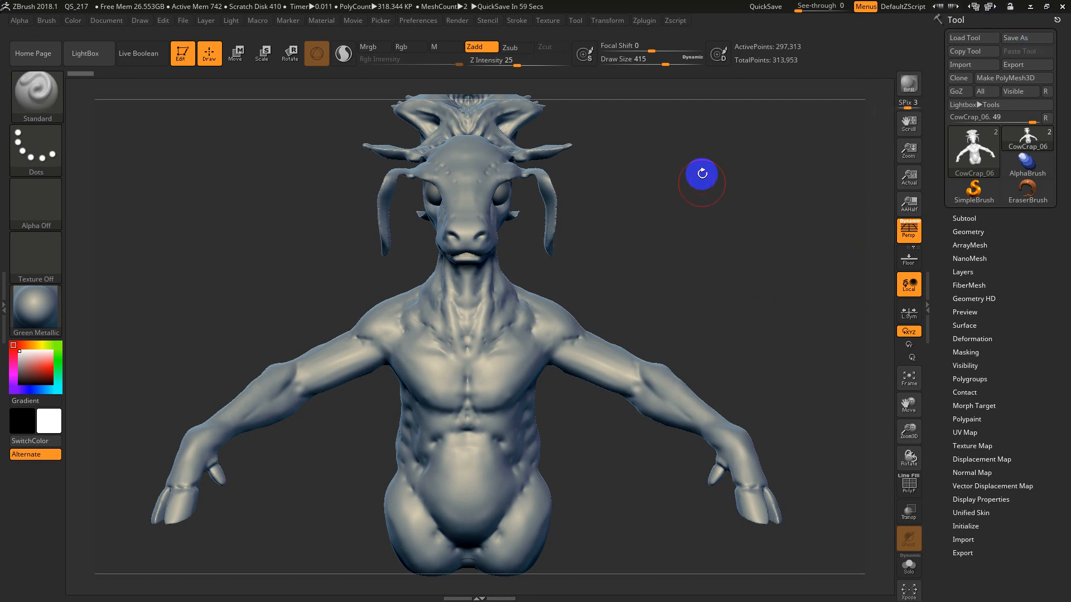
pyautogui.moveTo(701, 175); pyautogui.dragTo(643, 193)
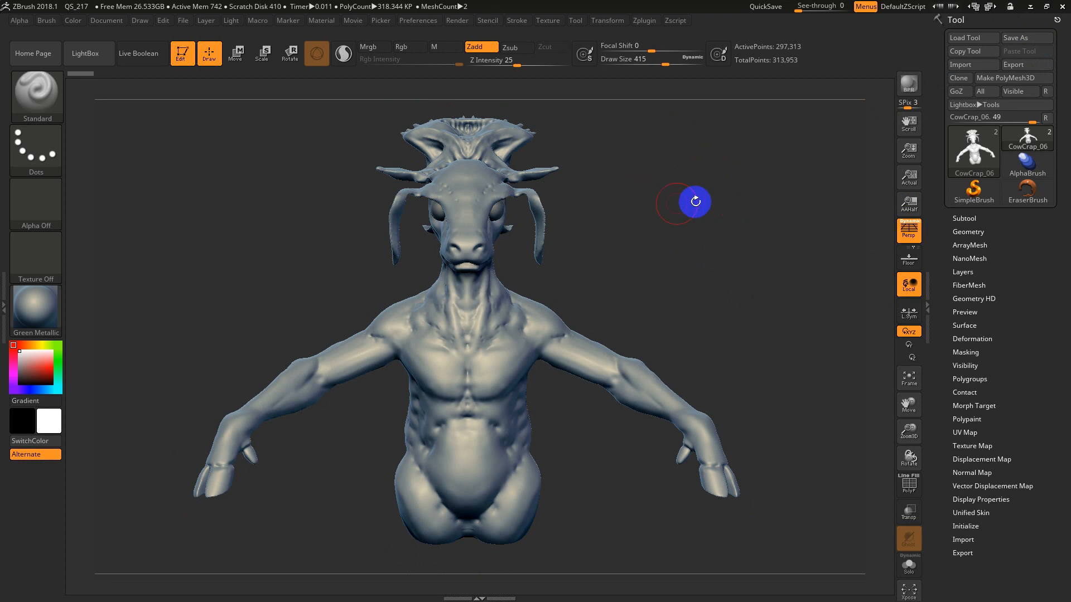
pyautogui.moveTo(696, 201); pyautogui.dragTo(778, 267)
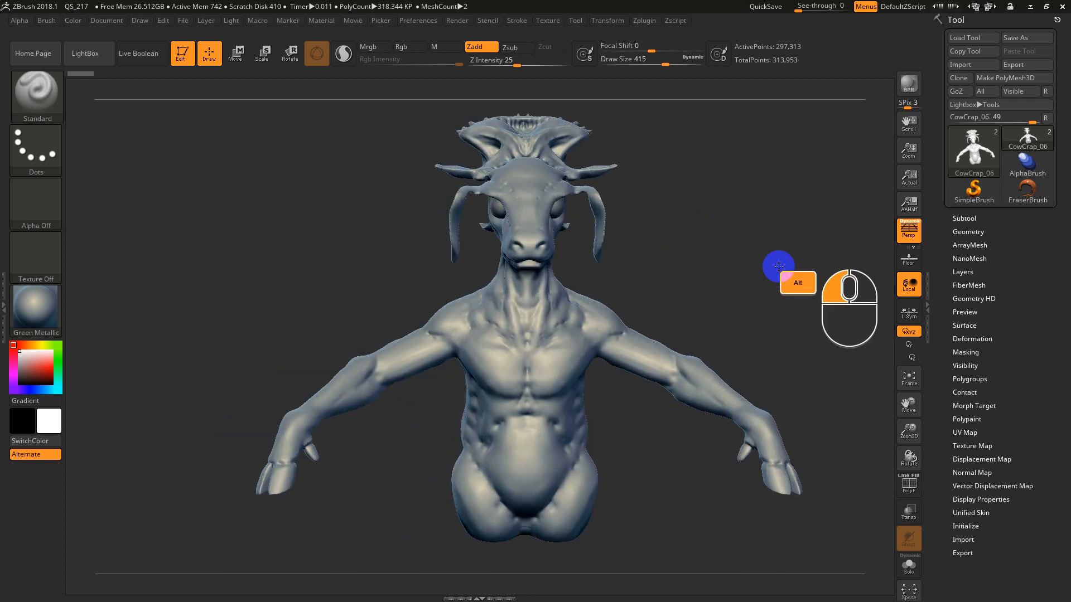
pyautogui.keyDown('alt'); pyautogui.moveTo(744, 225); pyautogui.dragTo(708, 246); pyautogui.keyUp('alt')
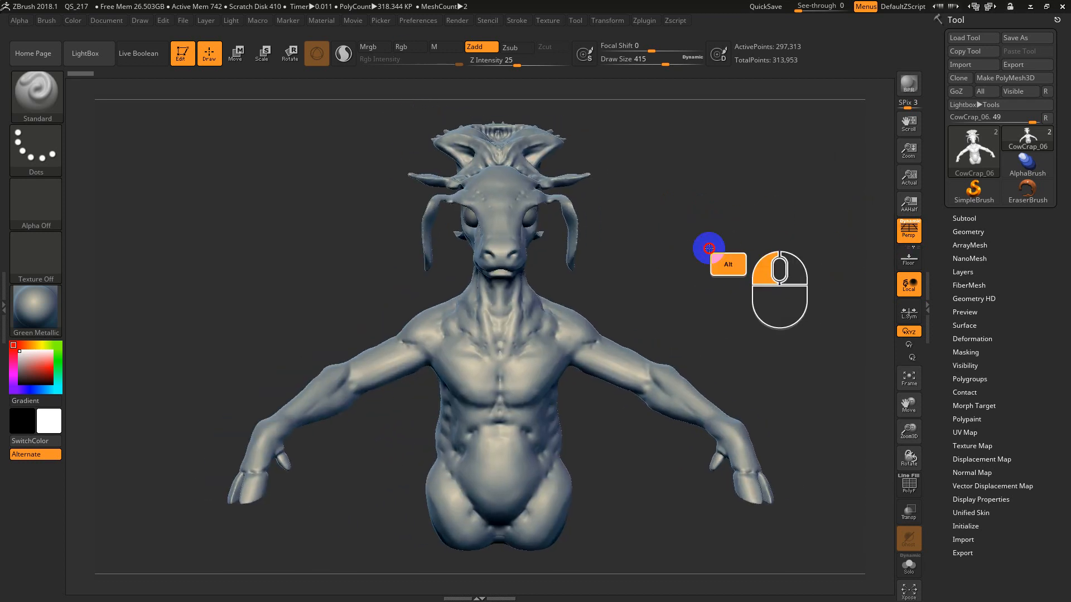
# Step: Switch the active tool to Sphere3D, frame it, and turn on its polyframe display
pyautogui.click(971, 157)
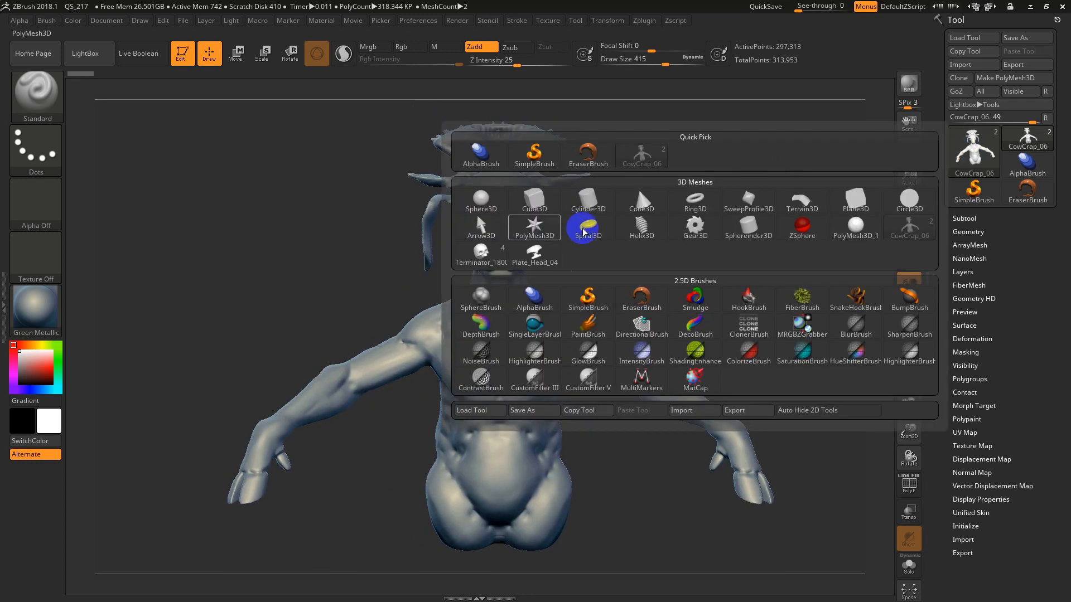
pyautogui.click(479, 206)
pyautogui.press('f')
pyautogui.hotkey('shift', 'f')
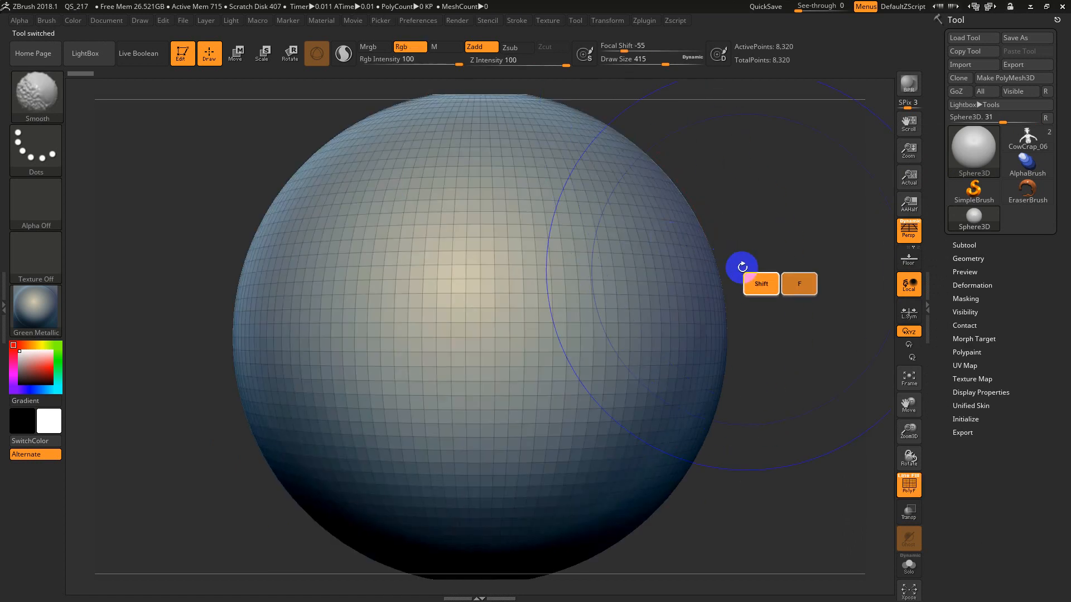
pyautogui.keyDown('alt'); pyautogui.moveTo(803, 256); pyautogui.dragTo(769, 217); pyautogui.keyUp('alt')
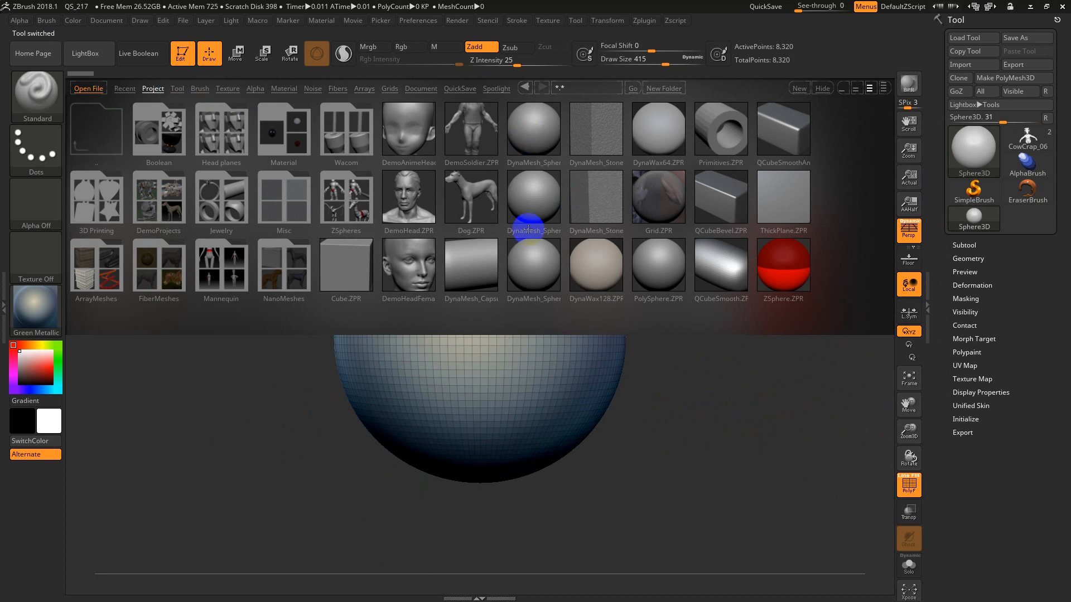
# Step: Switch to the 2.5D SimpleBrush, leaving Edit mode, and paint a stroke across the sphere
pyautogui.click(973, 152)
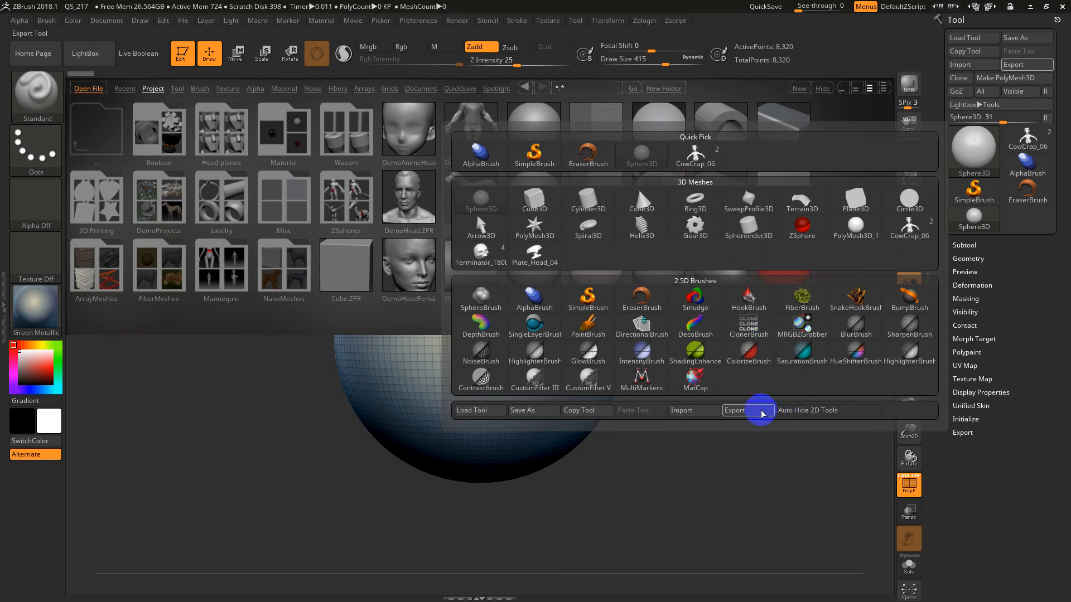
pyautogui.click(588, 297)
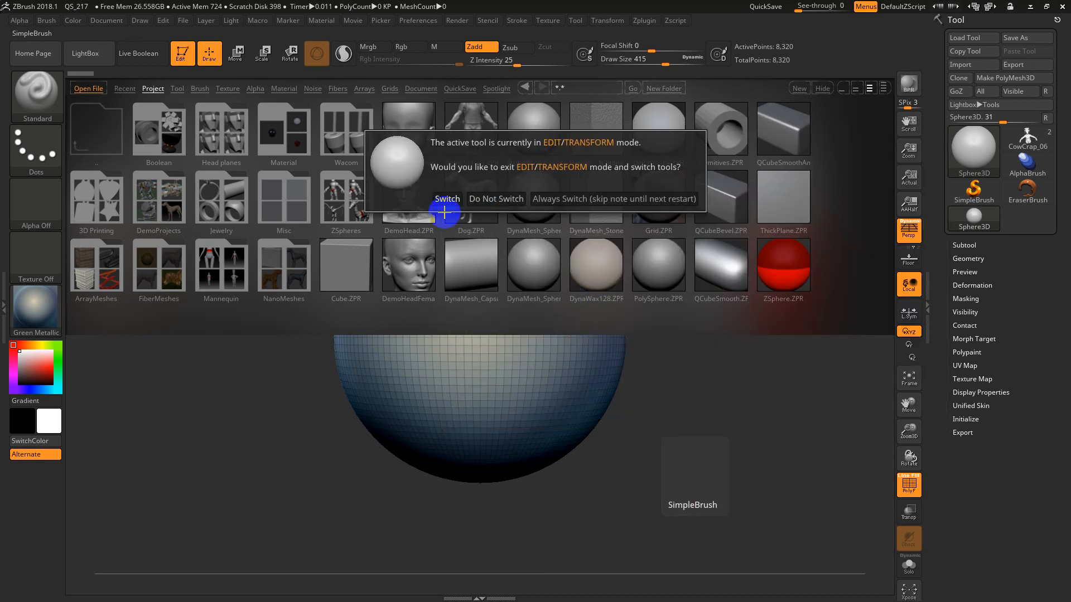
pyautogui.click(454, 198)
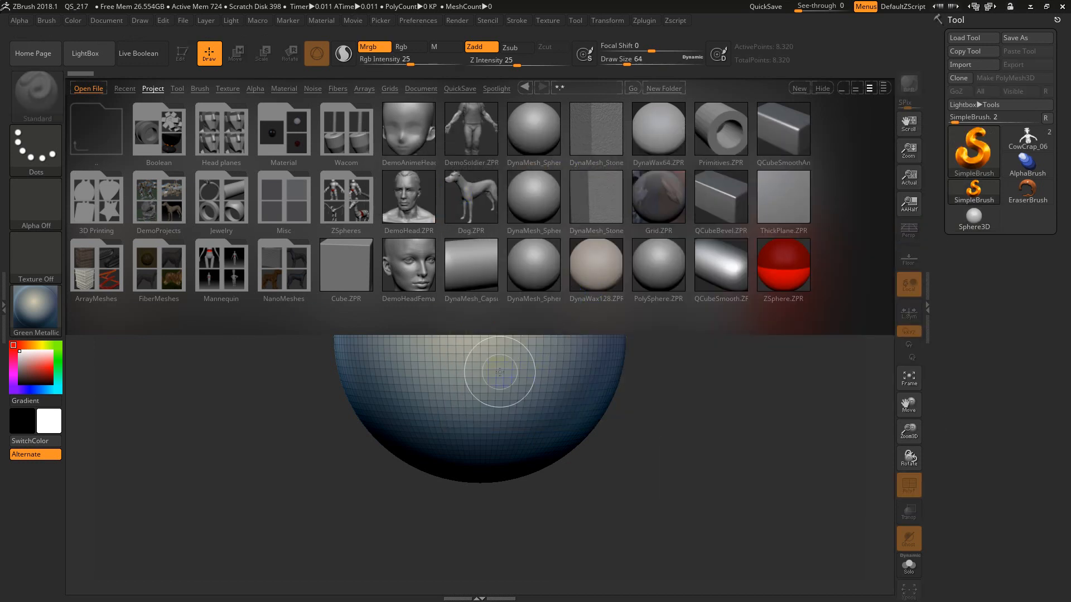
pyautogui.moveTo(240, 335)
pyautogui.mouseDown()
pyautogui.moveTo(256, 292)
pyautogui.moveTo(555, 327)
pyautogui.moveTo(262, 141)
pyautogui.moveTo(304, 133)
pyautogui.moveTo(709, 183)
pyautogui.moveTo(608, 132)
pyautogui.moveTo(753, 226)
pyautogui.moveTo(669, 339)
pyautogui.moveTo(620, 357)
pyautogui.mouseUp()
# Step: Set the brush to a FreeHand stroke with Alpha 01 and paint a long curved stroke around the sphere
pyautogui.click(35, 149)
pyautogui.click(184, 163)
pyautogui.click(7, 200)
pyautogui.click(119, 215)
pyautogui.moveTo(741, 267)
pyautogui.mouseDown()
pyautogui.moveTo(712, 383)
pyautogui.moveTo(699, 199)
pyautogui.moveTo(627, 469)
pyautogui.moveTo(240, 387)
pyautogui.moveTo(232, 346)
pyautogui.mouseUp()
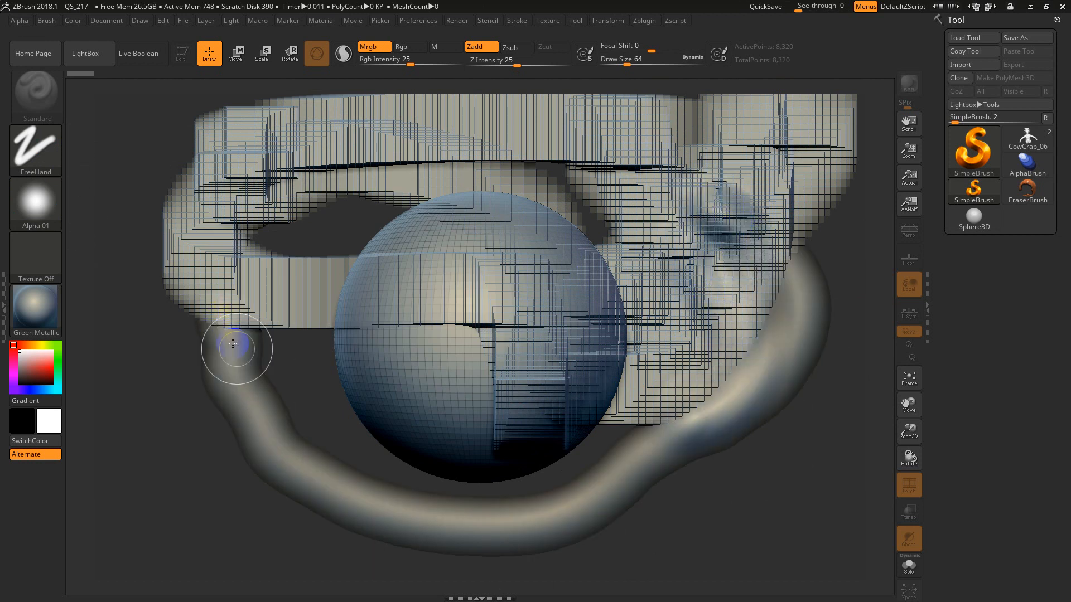
# Step: Rework the painted curve beside and below the sphere with inverted SimpleBrush strokes
pyautogui.keyDown('alt'); pyautogui.click(230, 382); pyautogui.keyUp('alt')
pyautogui.moveTo(229, 383)
pyautogui.keyDown('alt'); pyautogui.mouseDown()
pyautogui.moveTo(290, 431)
pyautogui.moveTo(259, 265)
pyautogui.moveTo(240, 383)
pyautogui.mouseUp(); pyautogui.keyUp('alt')
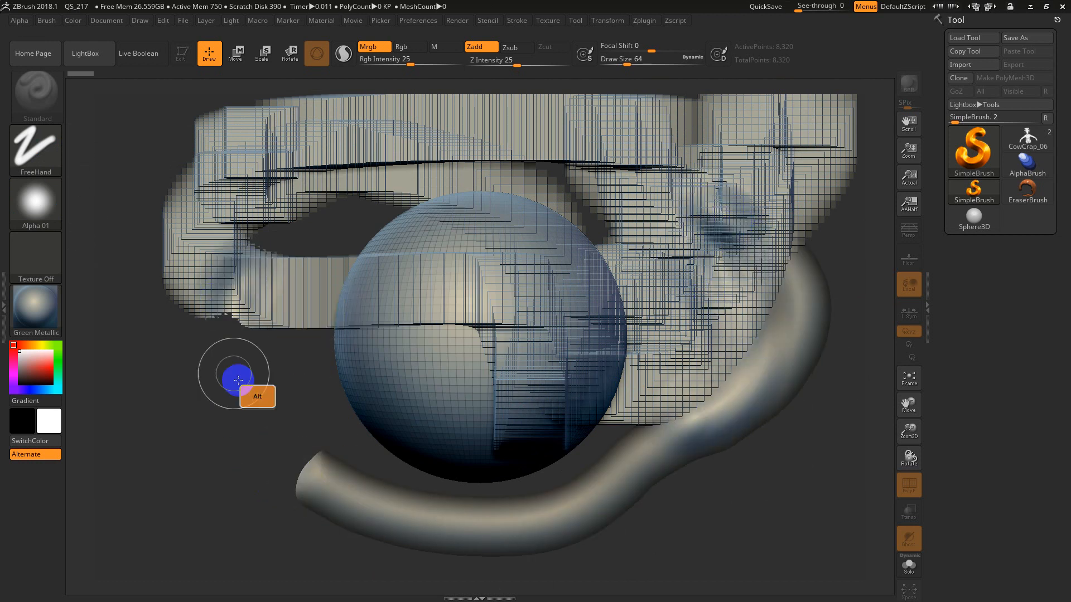
pyautogui.keyDown('alt'); pyautogui.click(411, 518); pyautogui.keyUp('alt')
pyautogui.keyDown('alt'); pyautogui.moveTo(411, 519); pyautogui.dragTo(333, 326); pyautogui.keyUp('alt')
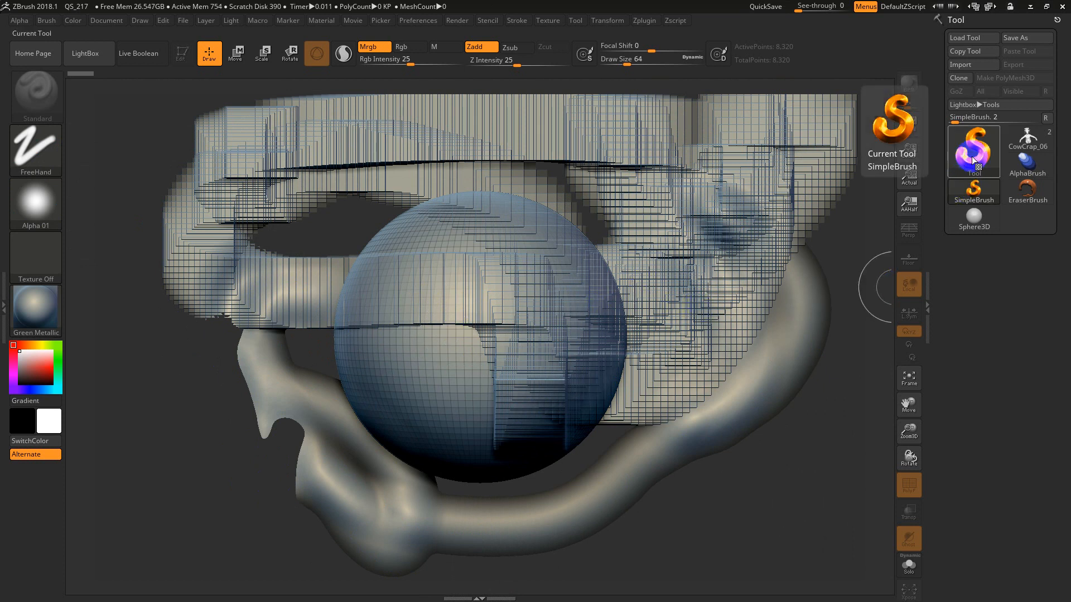
# Step: Clear the canvas, draw a new Sphere3D on it, and enter Edit mode for that sphere
pyautogui.hotkey('ctrl', 'n')
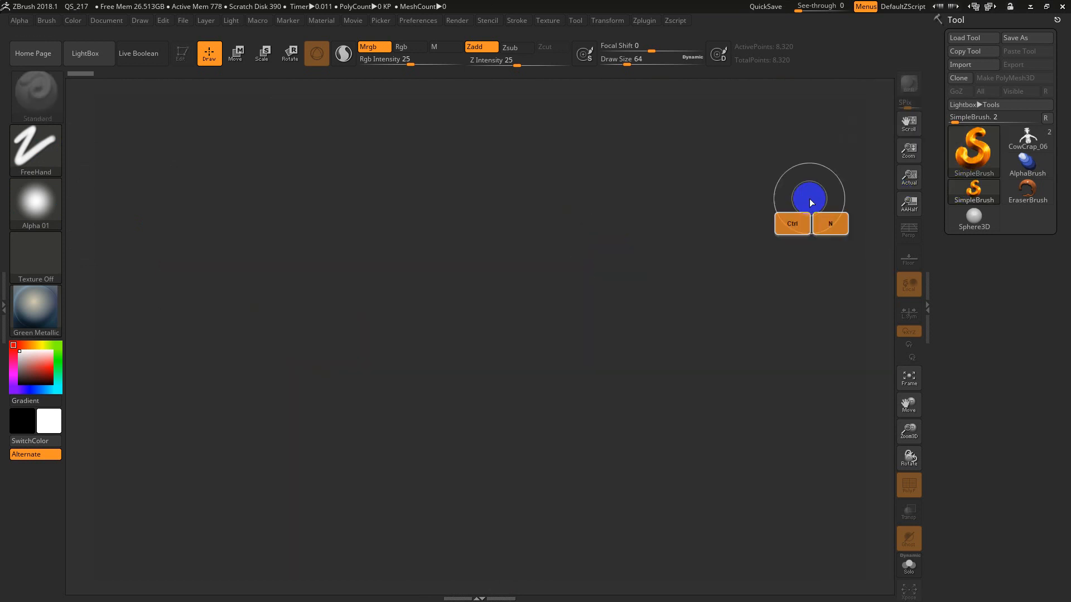
pyautogui.click(986, 144)
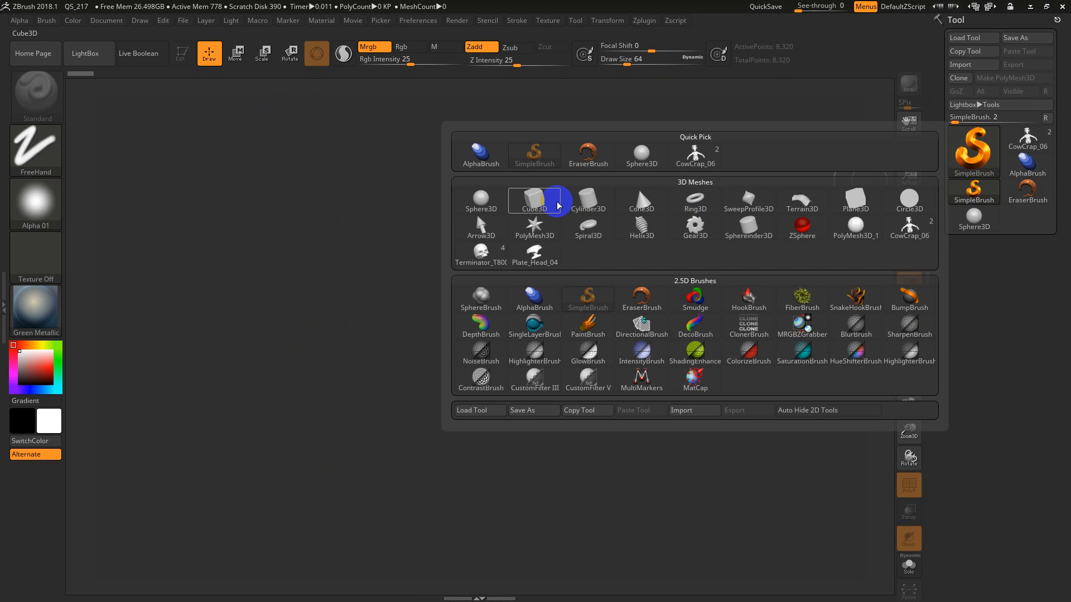
pyautogui.click(470, 207)
pyautogui.moveTo(531, 256); pyautogui.dragTo(557, 506)
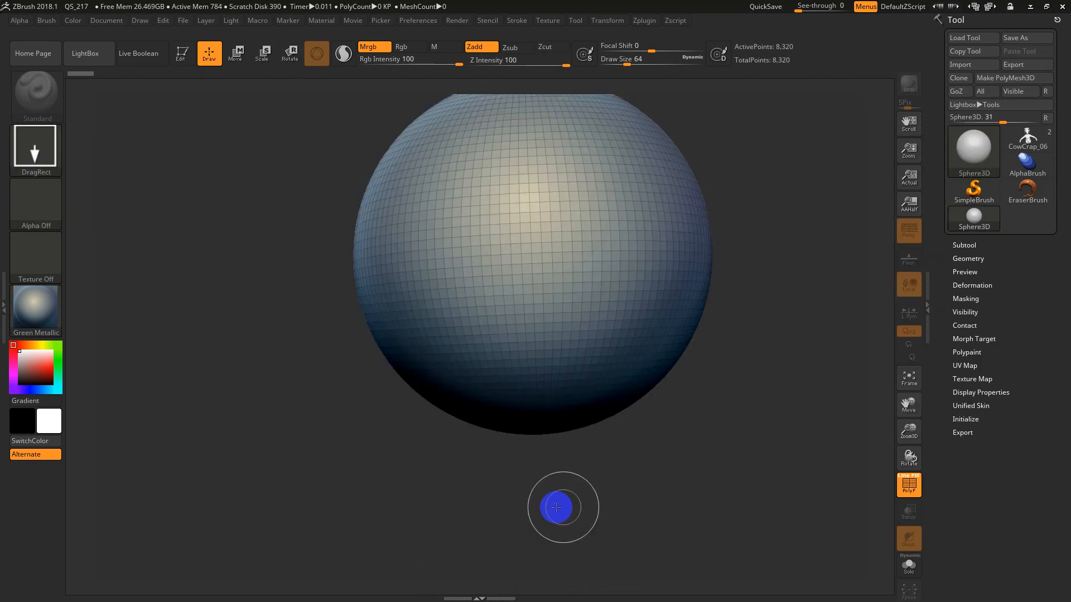
pyautogui.press('t')
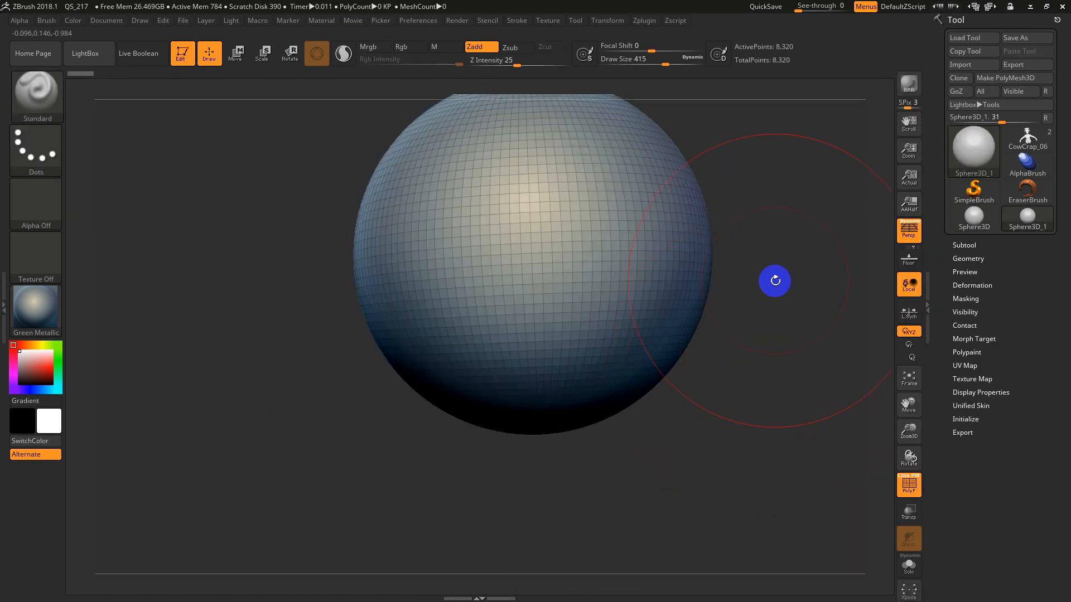
pyautogui.moveTo(775, 282); pyautogui.dragTo(751, 359)
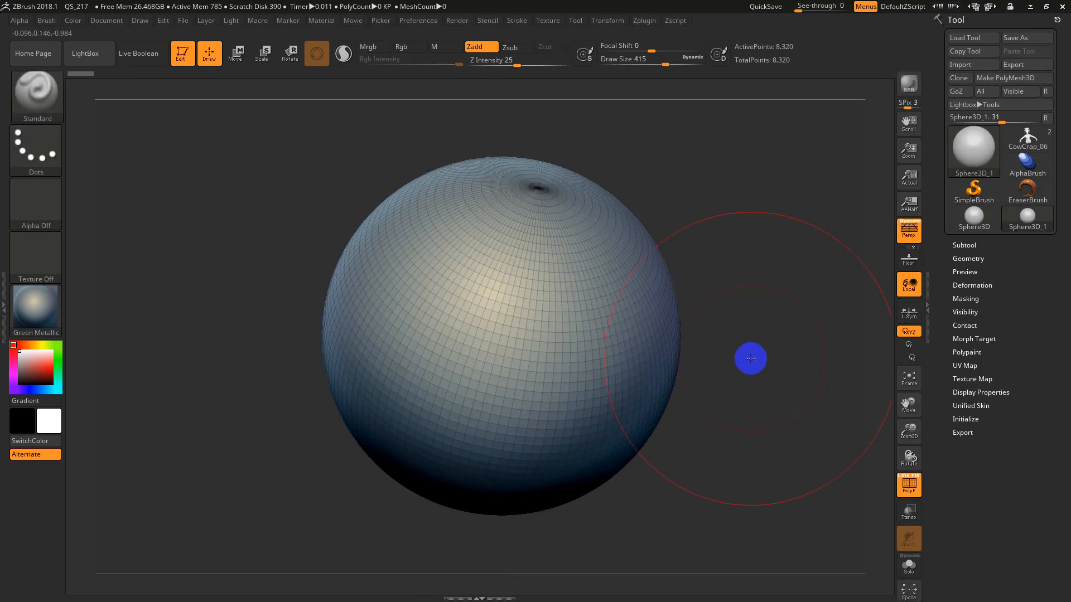
# Step: Load the DynaMesh_Sphere_128.ZPR project from LightBox without saving changes to the current project
pyautogui.press(',')
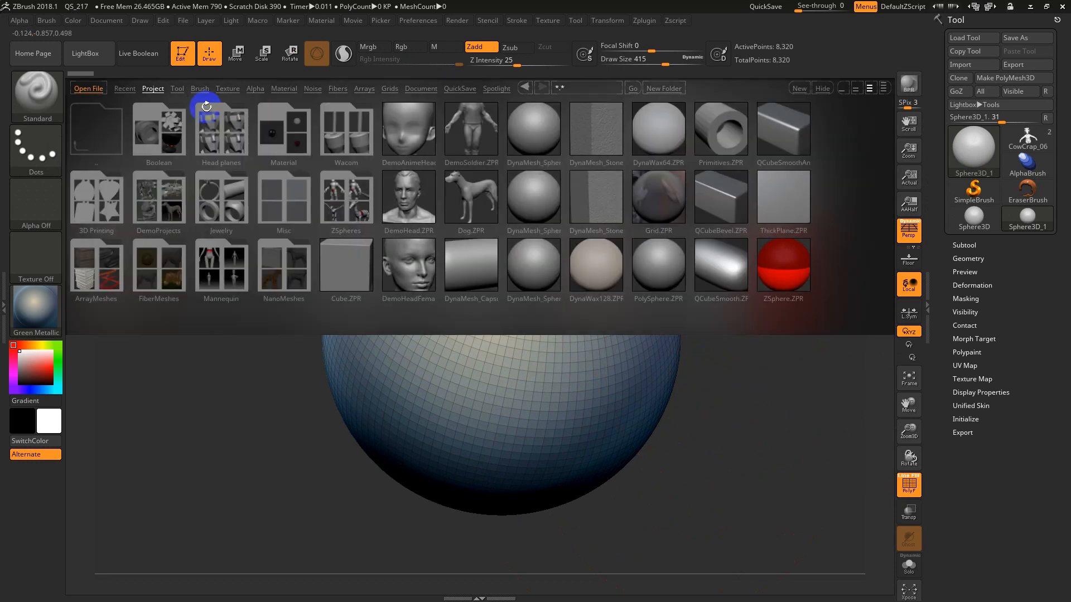
pyautogui.click(546, 212)
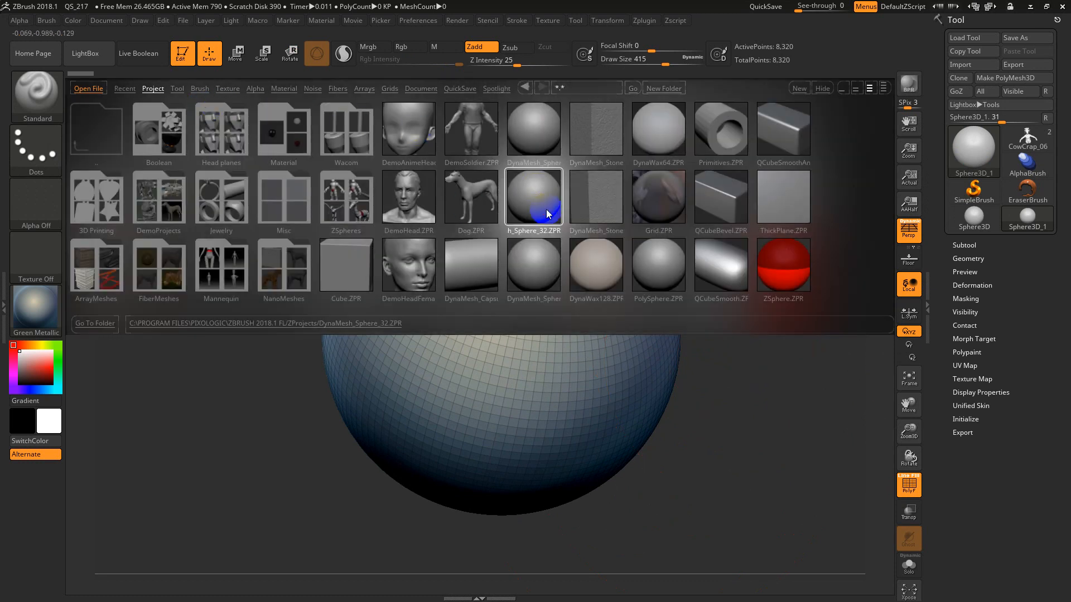
pyautogui.doubleClick(542, 129)
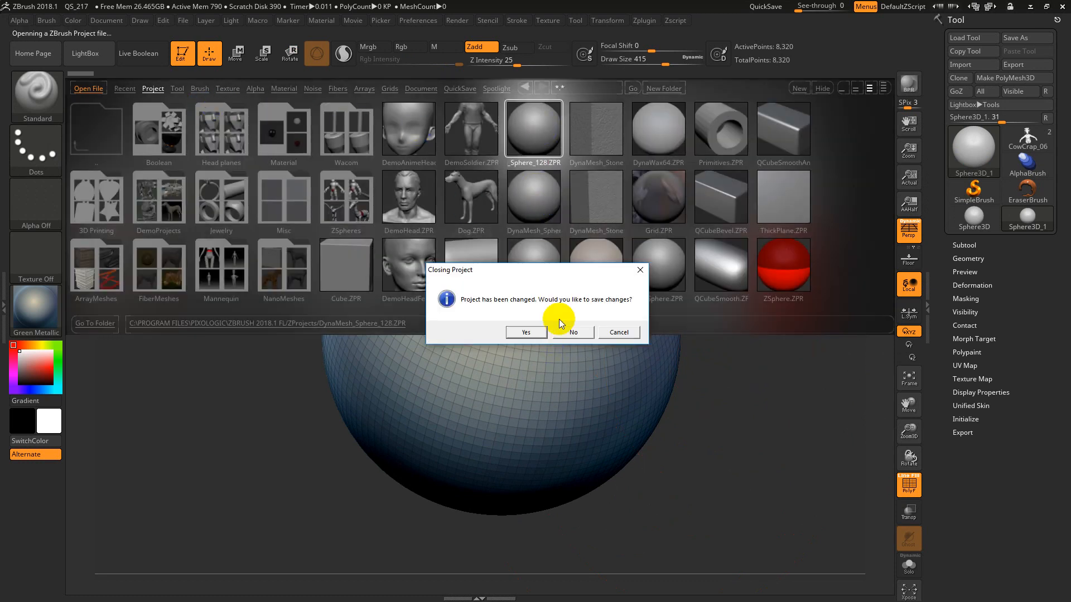
pyautogui.click(572, 332)
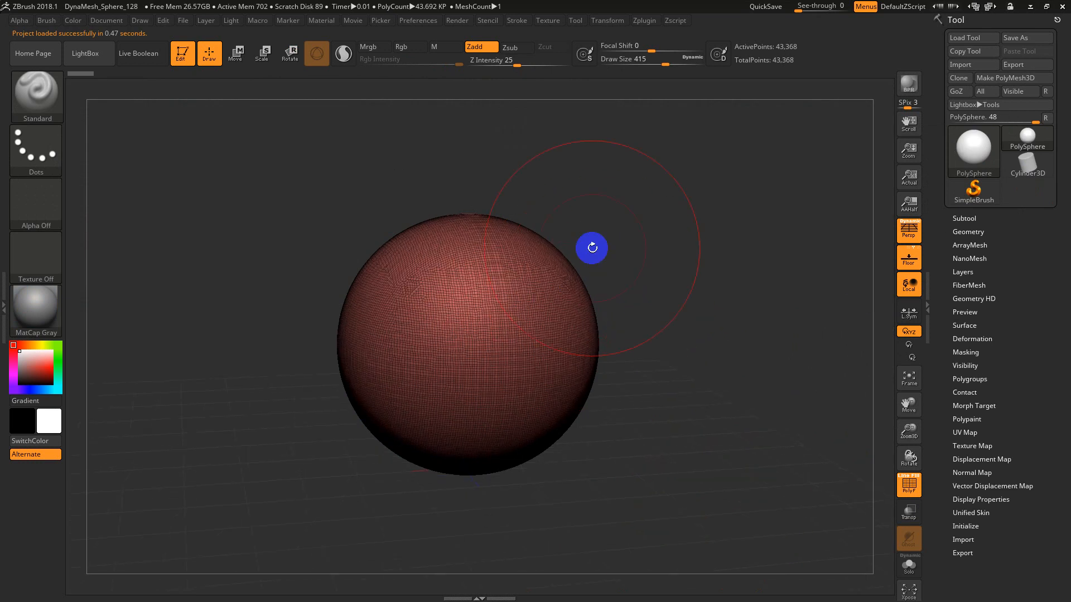
# Step: Choose the Move brush and pull the DynaMesh sphere's sides outward and down into long drooping wing shapes, smoothing their ends
pyautogui.keyDown('alt'); pyautogui.moveTo(592, 248); pyautogui.dragTo(580, 315); pyautogui.keyUp('alt')
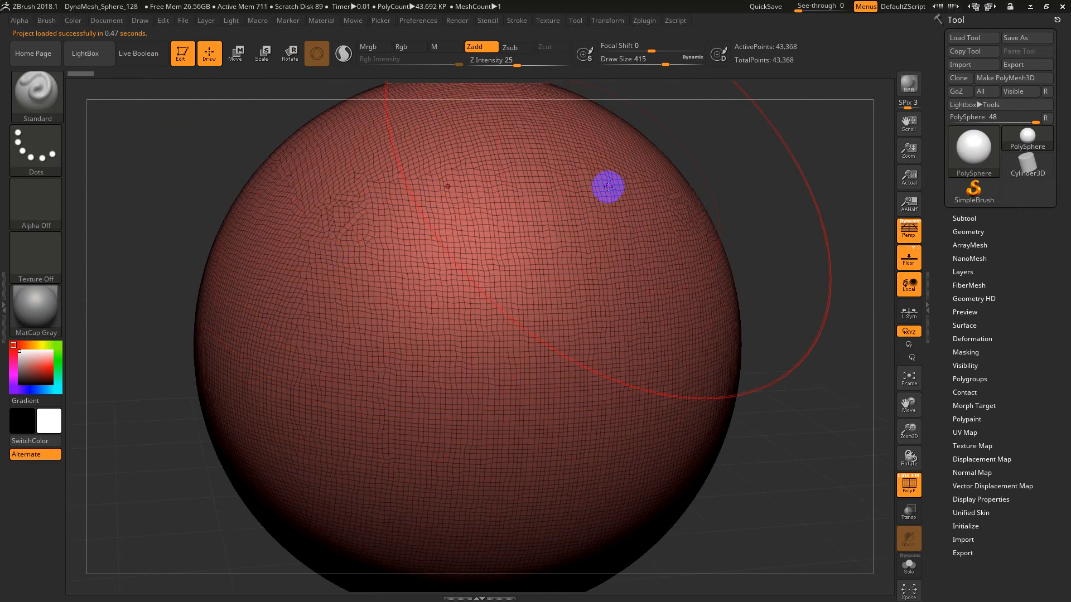
pyautogui.hotkey('ctrl', 'z')
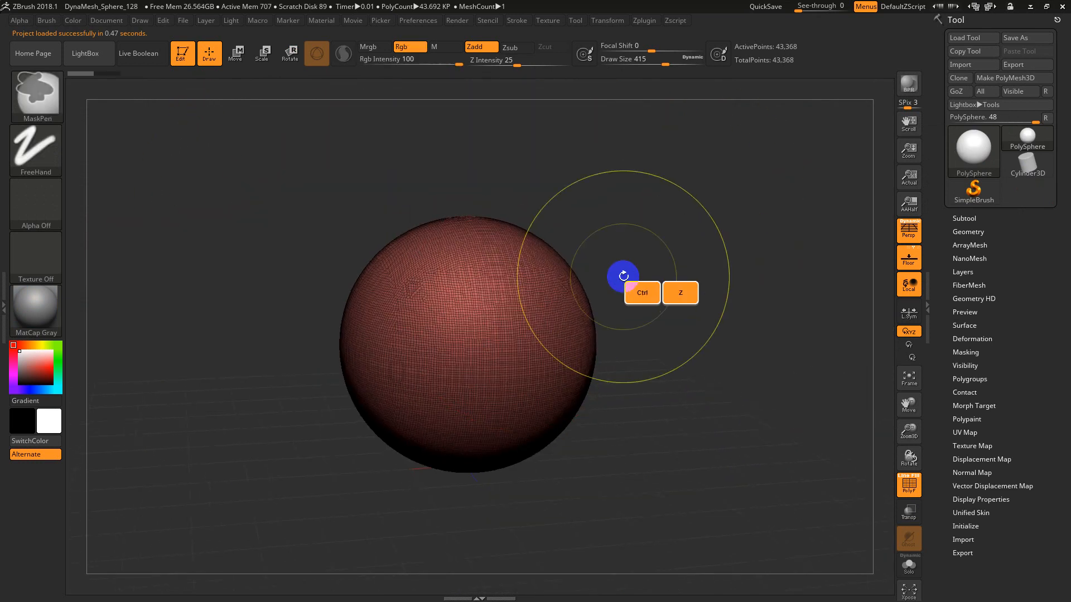
pyautogui.press('b')
pyautogui.press('m')
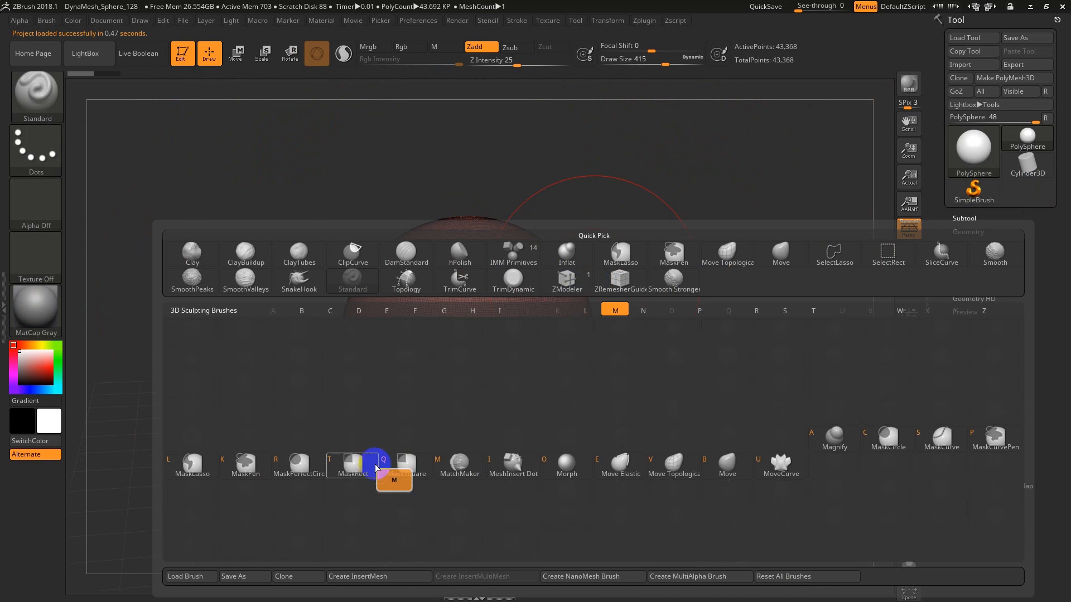
pyautogui.click(727, 468)
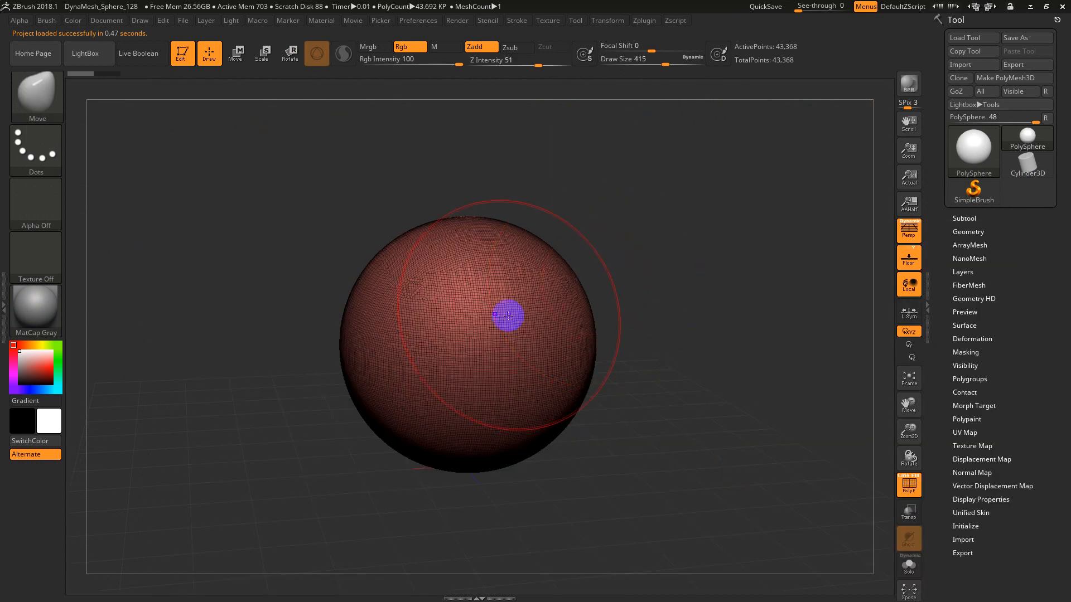
pyautogui.moveTo(507, 316)
pyautogui.mouseDown()
pyautogui.moveTo(904, 91)
pyautogui.moveTo(765, 190)
pyautogui.mouseUp()
pyautogui.moveTo(743, 225)
pyautogui.mouseDown()
pyautogui.moveTo(891, 172)
pyautogui.moveTo(792, 598)
pyautogui.moveTo(772, 594)
pyautogui.mouseUp()
pyautogui.moveTo(691, 288); pyautogui.dragTo(923, 406)
pyautogui.moveTo(678, 246); pyautogui.dragTo(713, 198)
pyautogui.moveTo(769, 340)
pyautogui.mouseDown()
pyautogui.moveTo(805, 279)
pyautogui.moveTo(811, 401)
pyautogui.mouseUp()
pyautogui.keyDown('shift'); pyautogui.moveTo(755, 237); pyautogui.dragTo(801, 335); pyautogui.keyUp('shift')
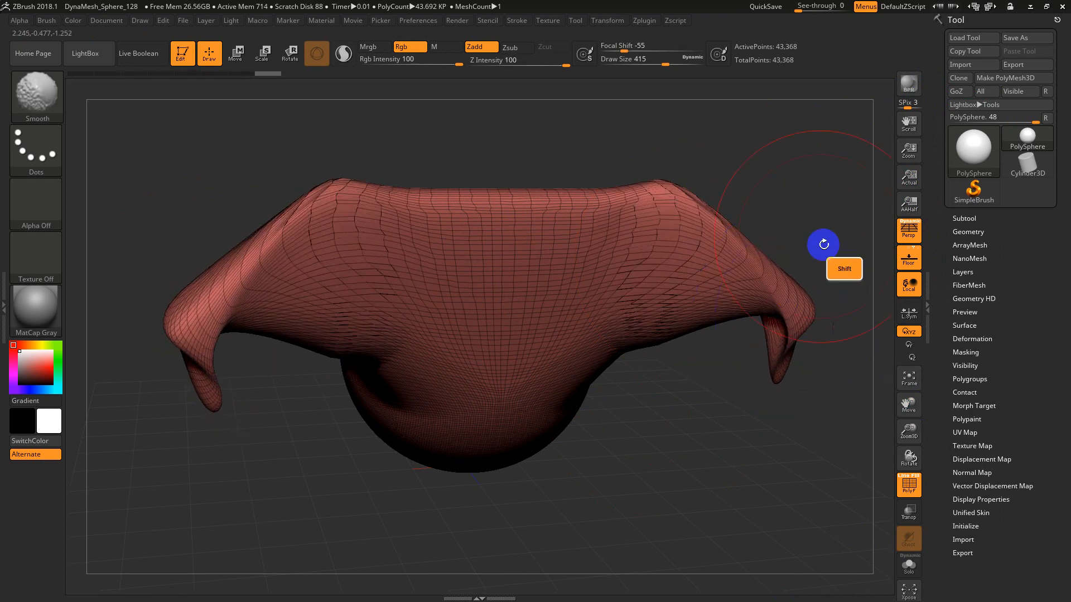
# Step: Remesh the stretched sphere with DynaMesh at resolution 128, inspect the new topology, and reduce the draw size to 108
pyautogui.click(968, 232)
pyautogui.click(968, 420)
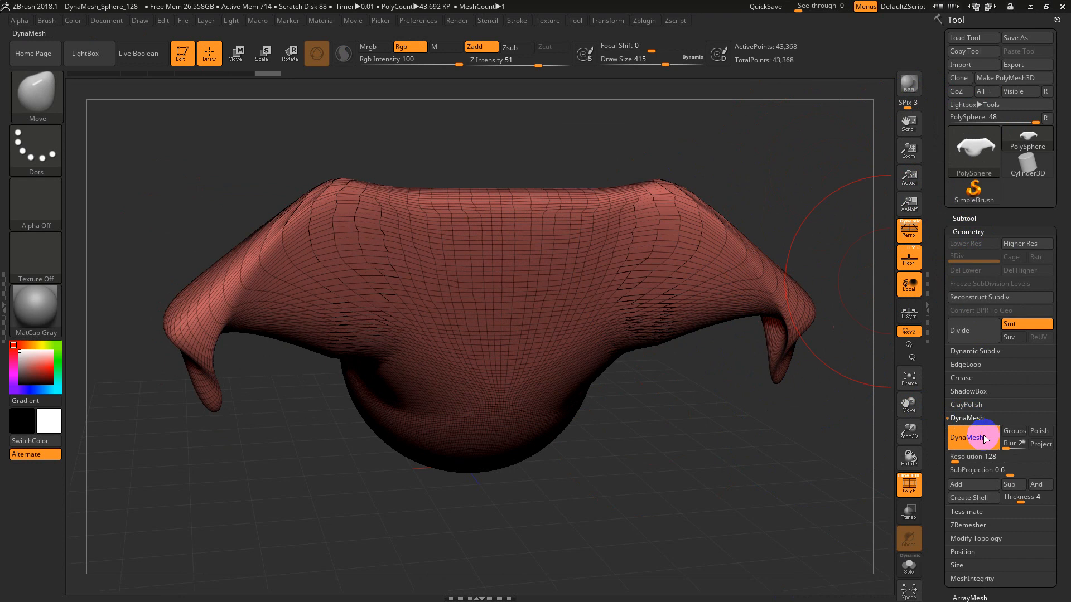
pyautogui.moveTo(831, 134)
pyautogui.keyDown('ctrl'); pyautogui.mouseDown()
pyautogui.moveTo(783, 203)
pyautogui.moveTo(690, 229)
pyautogui.moveTo(640, 199)
pyautogui.moveTo(671, 246)
pyautogui.moveTo(463, 158)
pyautogui.moveTo(600, 189)
pyautogui.moveTo(583, 191)
pyautogui.moveTo(619, 187)
pyautogui.mouseUp(); pyautogui.keyUp('ctrl')
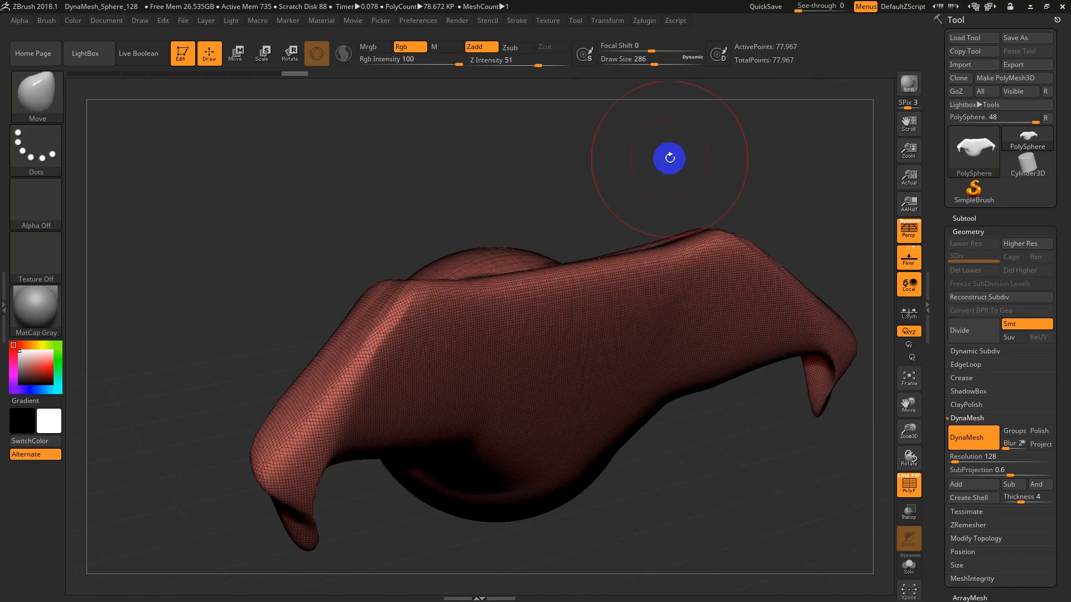
pyautogui.moveTo(670, 158)
pyautogui.mouseDown()
pyautogui.moveTo(678, 167)
pyautogui.moveTo(557, 186)
pyautogui.moveTo(549, 199)
pyautogui.moveTo(569, 205)
pyautogui.mouseUp()
pyautogui.press('s')
pyautogui.press('s')
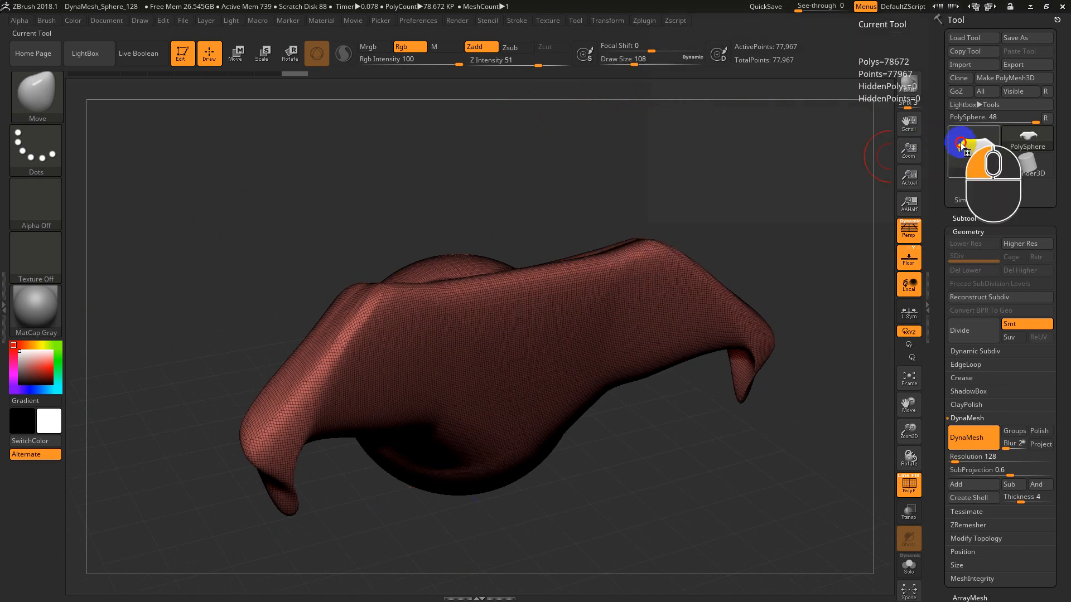
# Step: Switch the active tool to the Sphere3D primitive and try to sculpt it with the Move brush
pyautogui.click(959, 146)
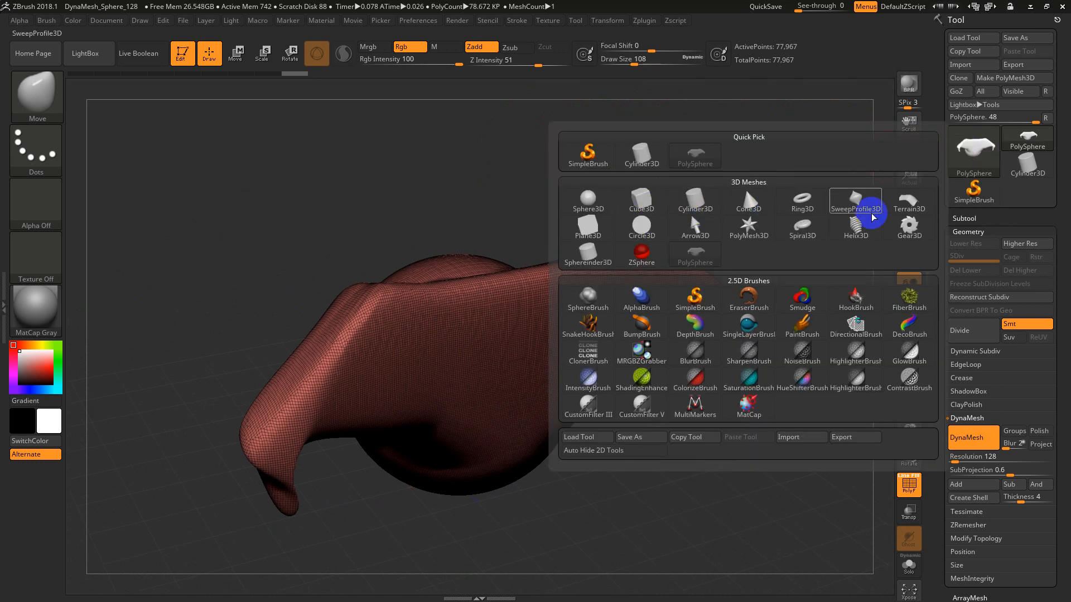
pyautogui.moveTo(605, 203)
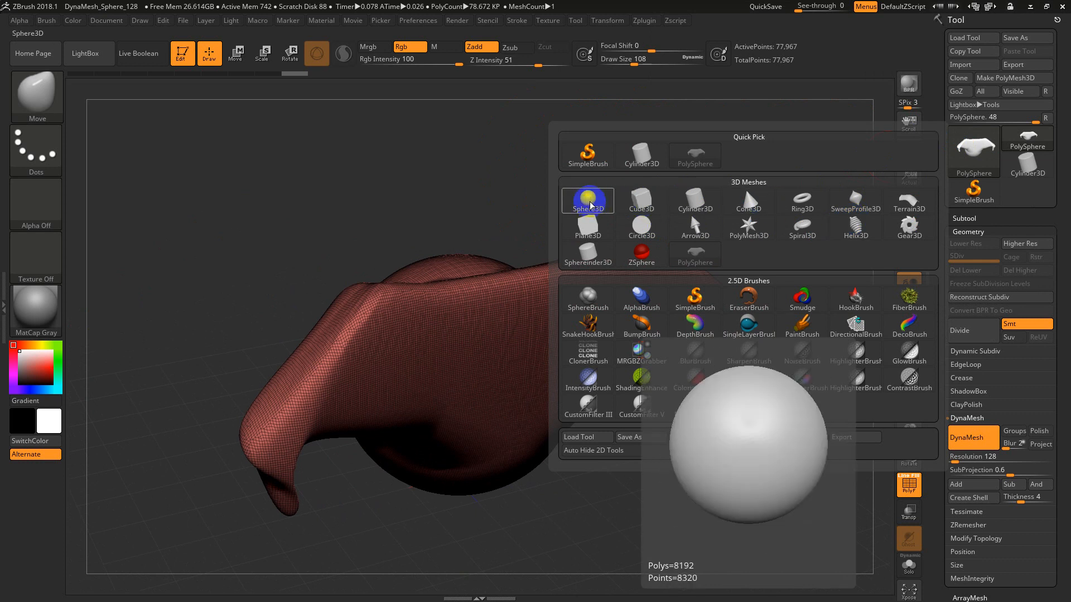
pyautogui.click(590, 206)
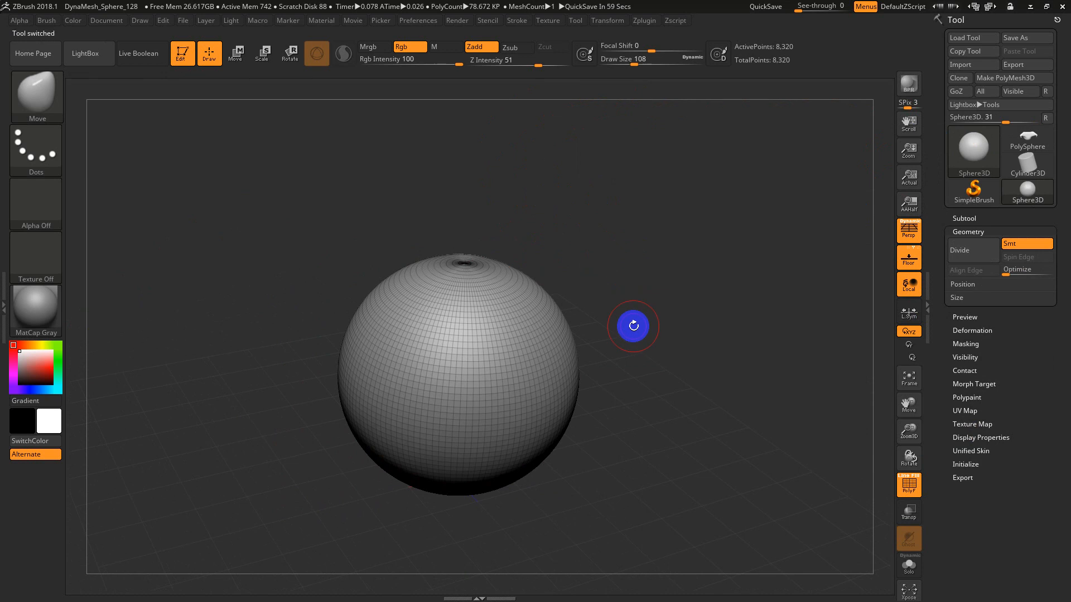
pyautogui.keyDown('alt'); pyautogui.moveTo(573, 310); pyautogui.dragTo(552, 279); pyautogui.keyUp('alt')
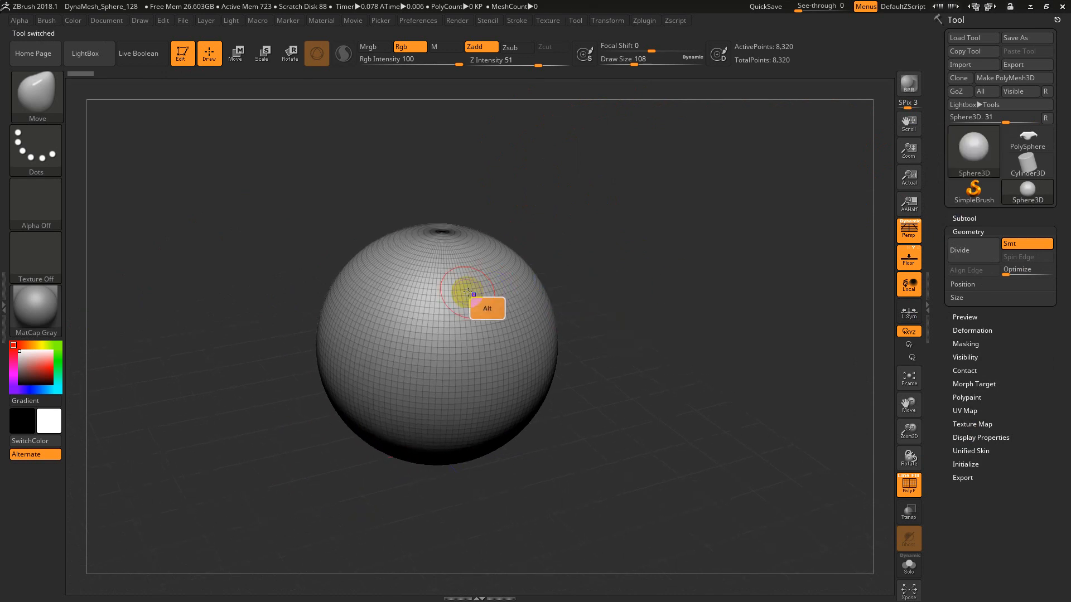
pyautogui.click(422, 417)
pyautogui.moveTo(422, 418)
pyautogui.mouseDown()
pyautogui.moveTo(421, 372)
pyautogui.moveTo(397, 306)
pyautogui.moveTo(368, 279)
pyautogui.mouseUp()
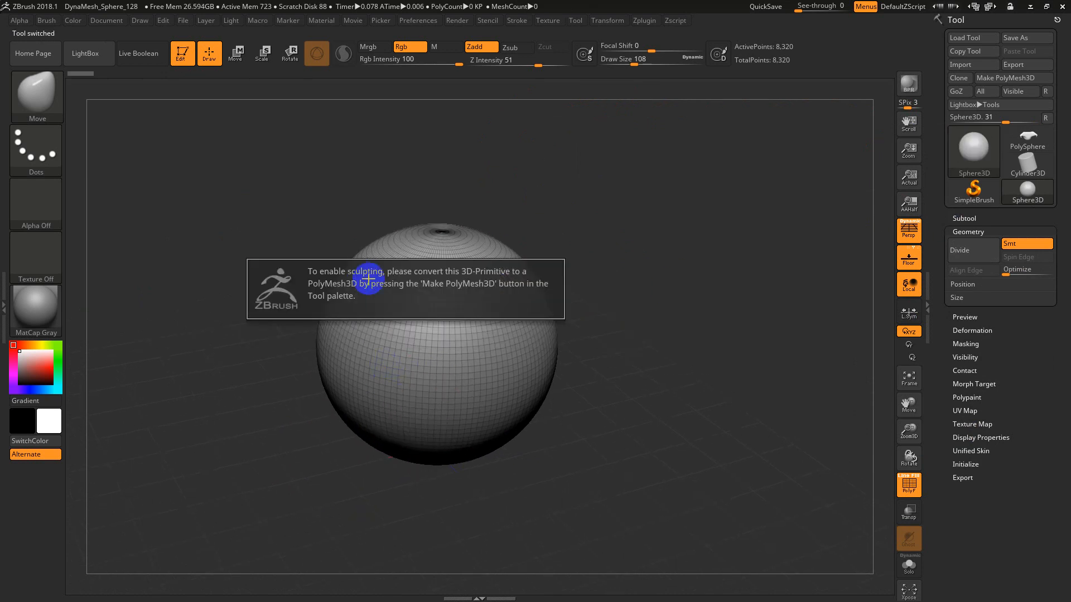
pyautogui.press('F5')
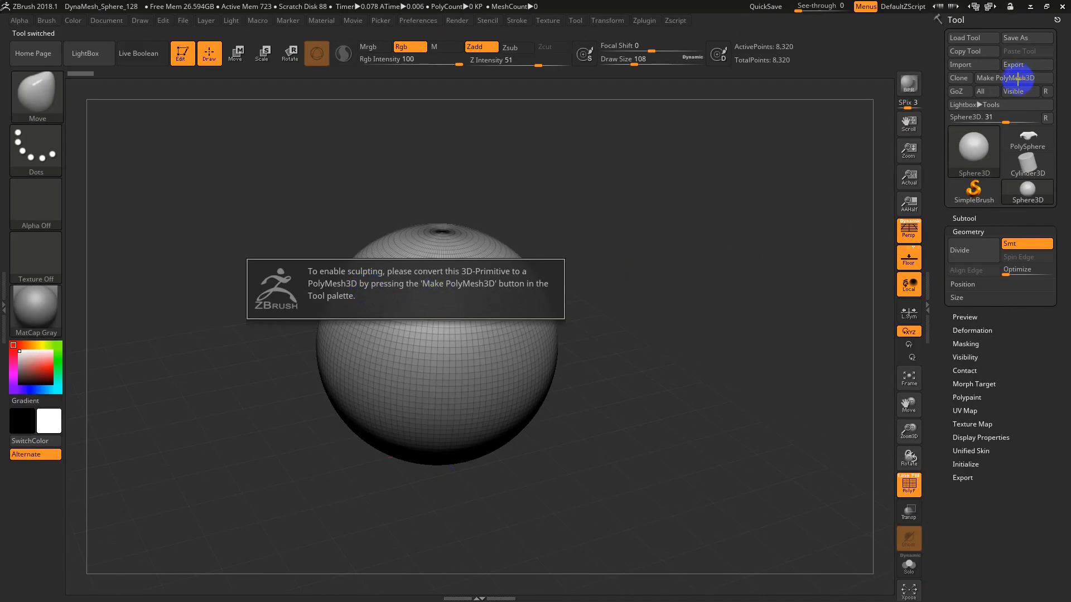
pyautogui.press('F5')
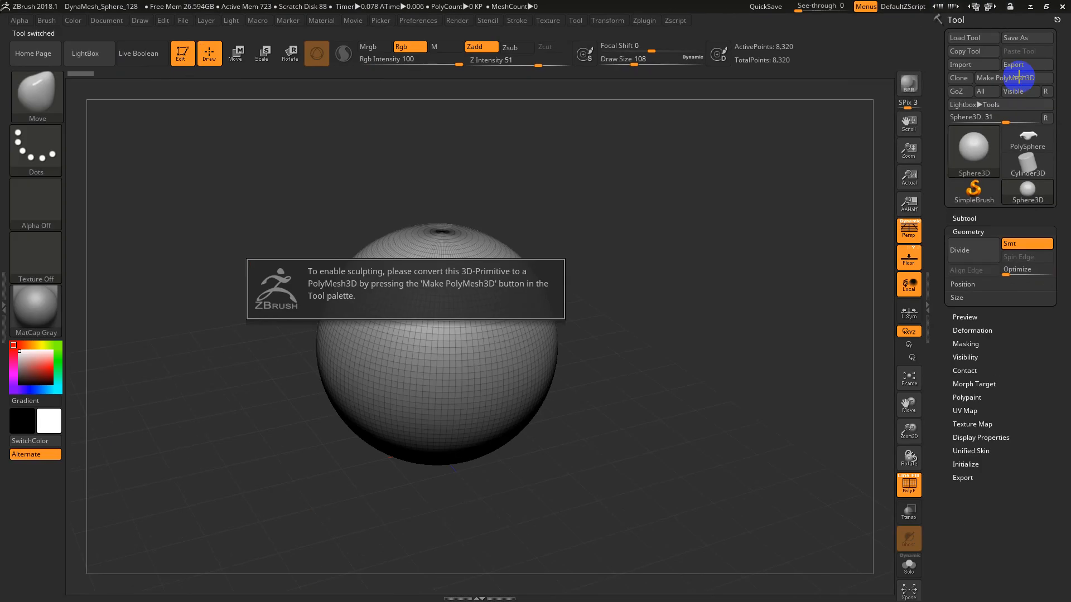
# Step: In the Sphere3D primitive's Initialize settings, set X Size to 44 and Y Size to 36
pyautogui.click(961, 464)
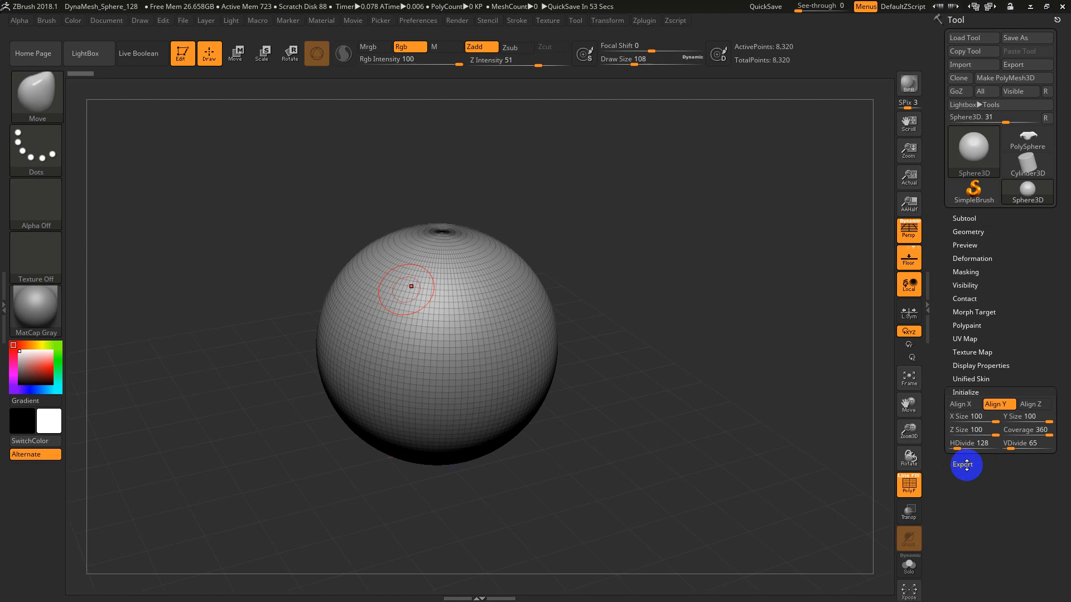
pyautogui.click(972, 390)
pyautogui.click(972, 391)
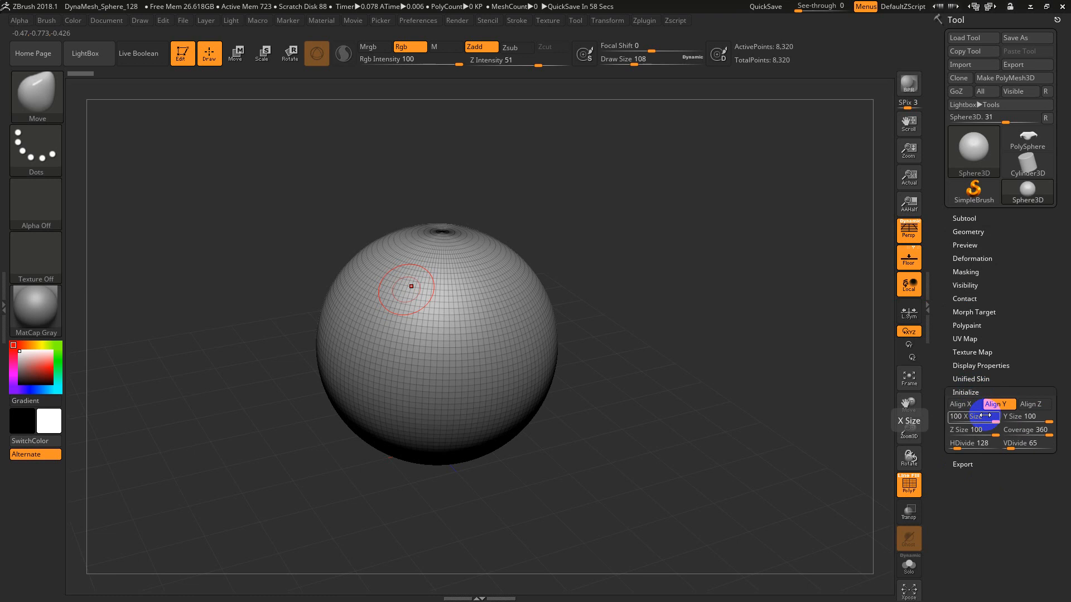
pyautogui.moveTo(987, 417); pyautogui.dragTo(971, 417)
pyautogui.moveTo(1039, 447); pyautogui.dragTo(1020, 445)
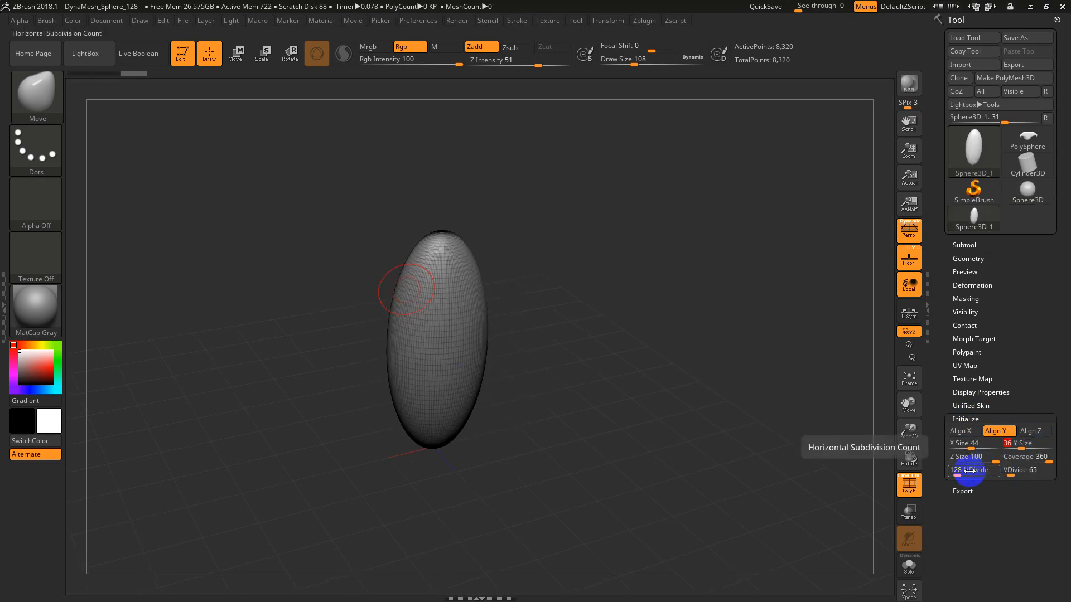
# Step: Set the sphere primitive's HDivide to 42, VDivide to 10 and Coverage to 181
pyautogui.moveTo(956, 470); pyautogui.dragTo(626, 450)
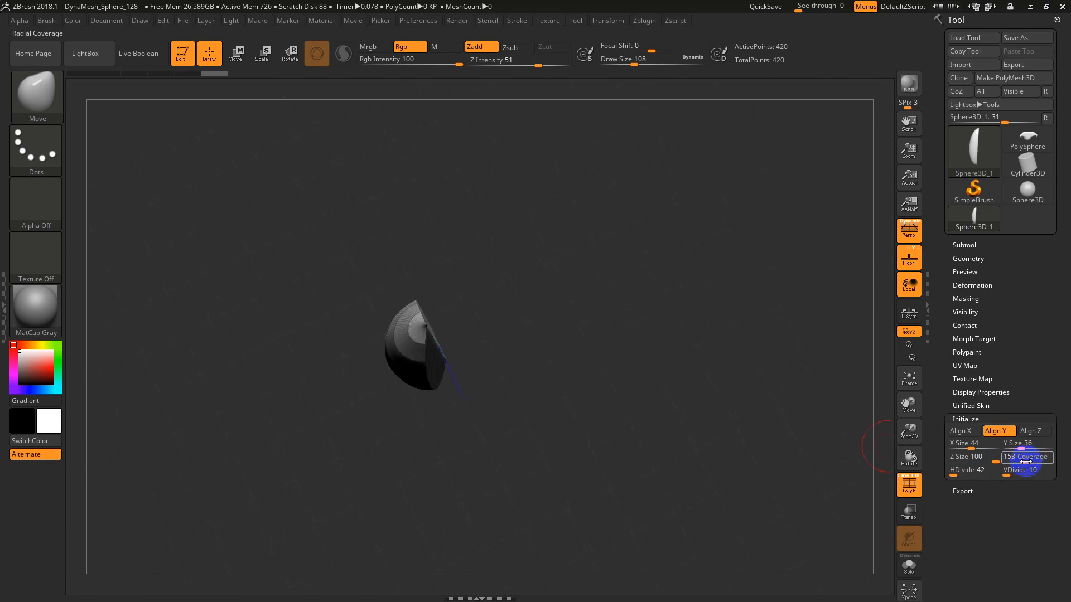
pyautogui.moveTo(1025, 462); pyautogui.dragTo(1029, 461)
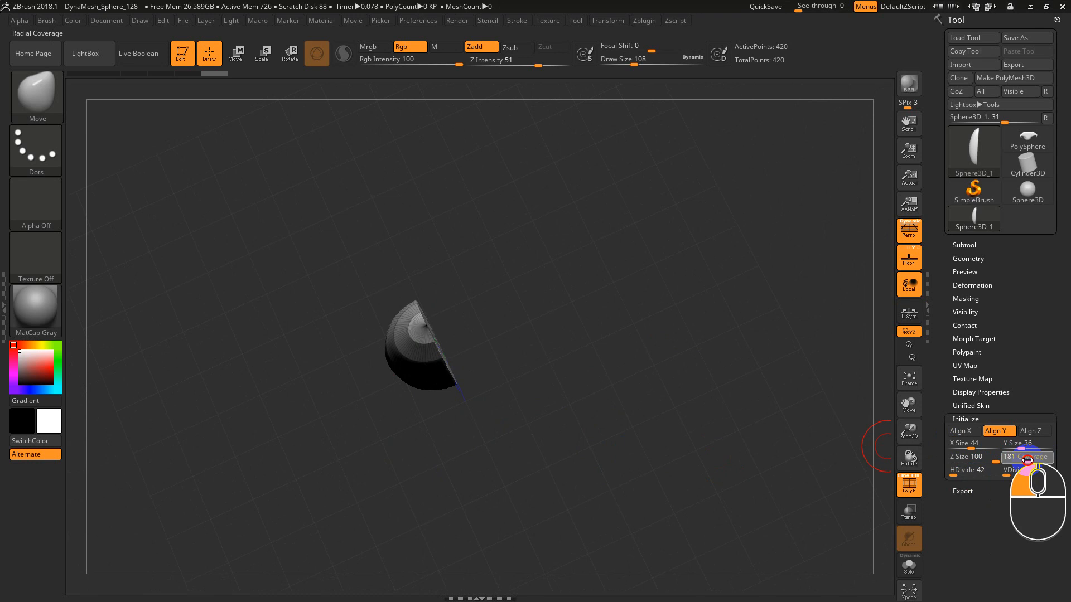
pyautogui.moveTo(1028, 459); pyautogui.dragTo(915, 430)
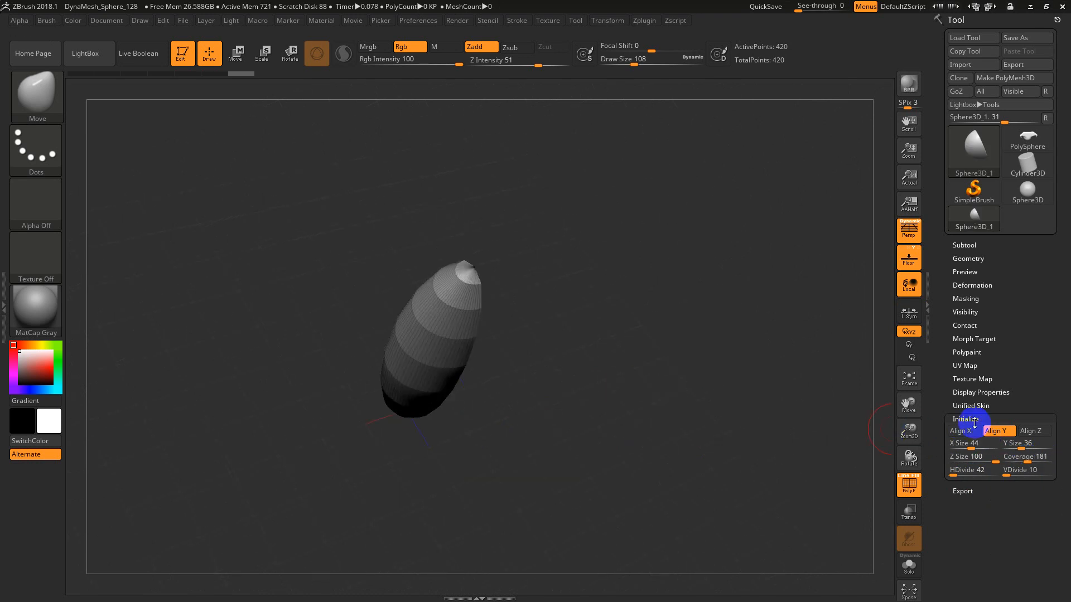
# Step: Convert the half-sphere primitive into a sculptable PolyMesh3D and turn it to a front view
pyautogui.click(430, 348)
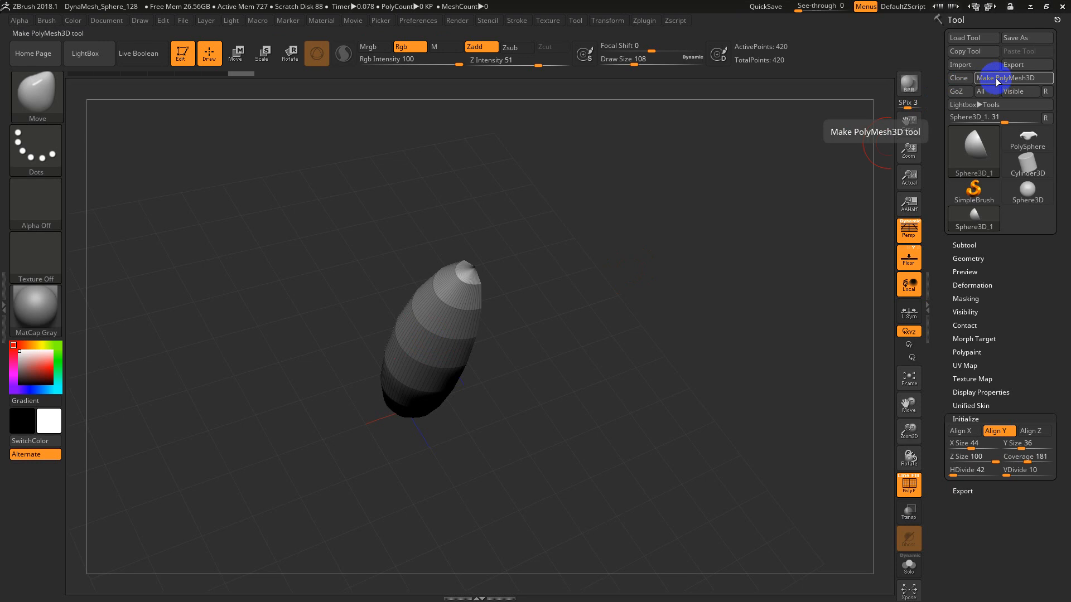
pyautogui.press('F5')
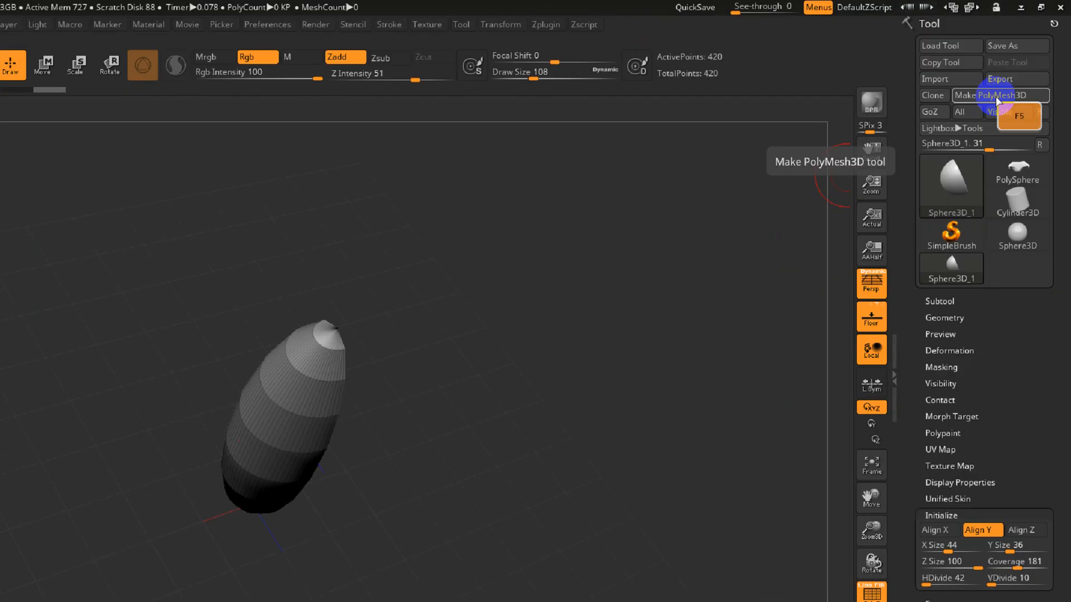
pyautogui.click(827, 313)
pyautogui.click(608, 260)
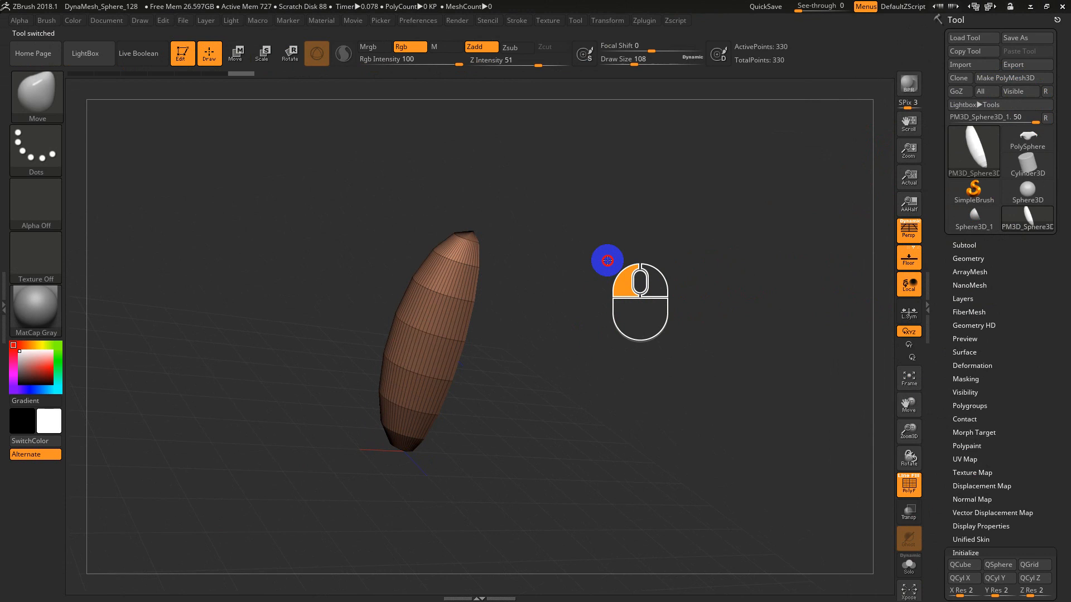
pyautogui.moveTo(608, 261); pyautogui.dragTo(545, 382)
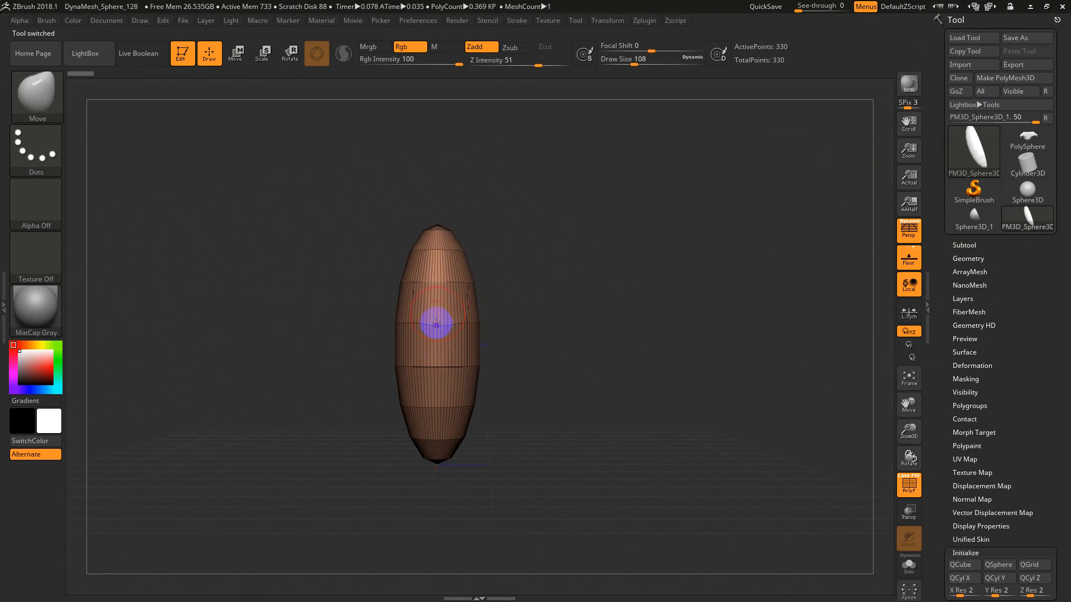
# Step: Deform the converted mesh's middle with the Move brush, smooth its surface, and enlarge the draw size to 251
pyautogui.moveTo(436, 323)
pyautogui.mouseDown()
pyautogui.moveTo(478, 227)
pyautogui.moveTo(490, 375)
pyautogui.moveTo(485, 346)
pyautogui.mouseUp()
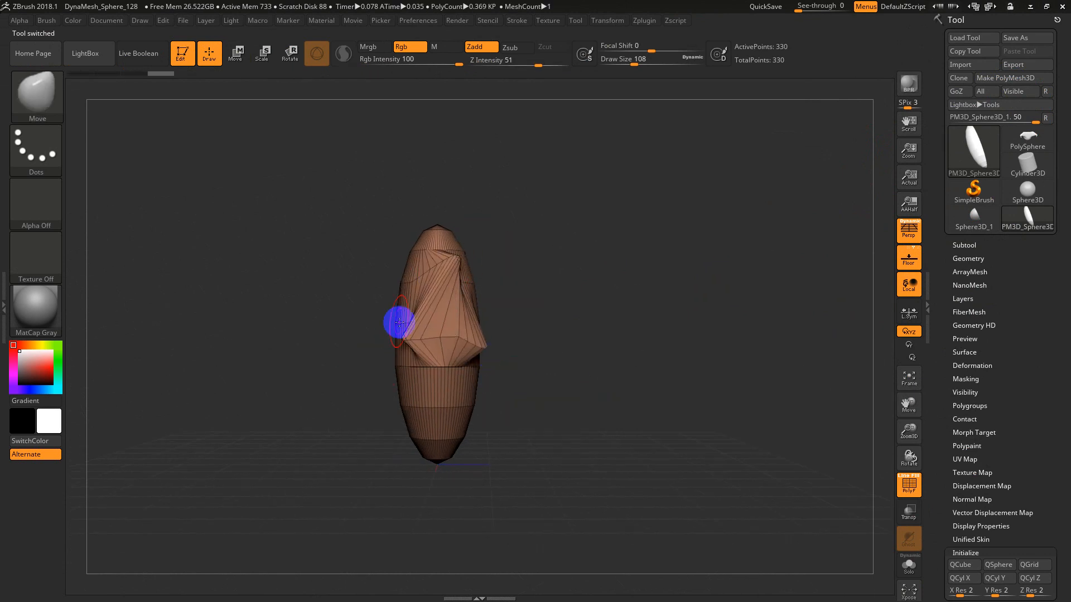
pyautogui.moveTo(382, 401)
pyautogui.keyDown('shift'); pyautogui.mouseDown()
pyautogui.moveTo(477, 376)
pyautogui.moveTo(430, 291)
pyautogui.moveTo(470, 219)
pyautogui.mouseUp(); pyautogui.keyUp('shift')
pyautogui.press('s')
pyautogui.moveTo(474, 302); pyautogui.dragTo(491, 304)
pyautogui.moveTo(577, 341)
pyautogui.mouseDown()
pyautogui.moveTo(498, 359)
pyautogui.moveTo(546, 349)
pyautogui.mouseUp()
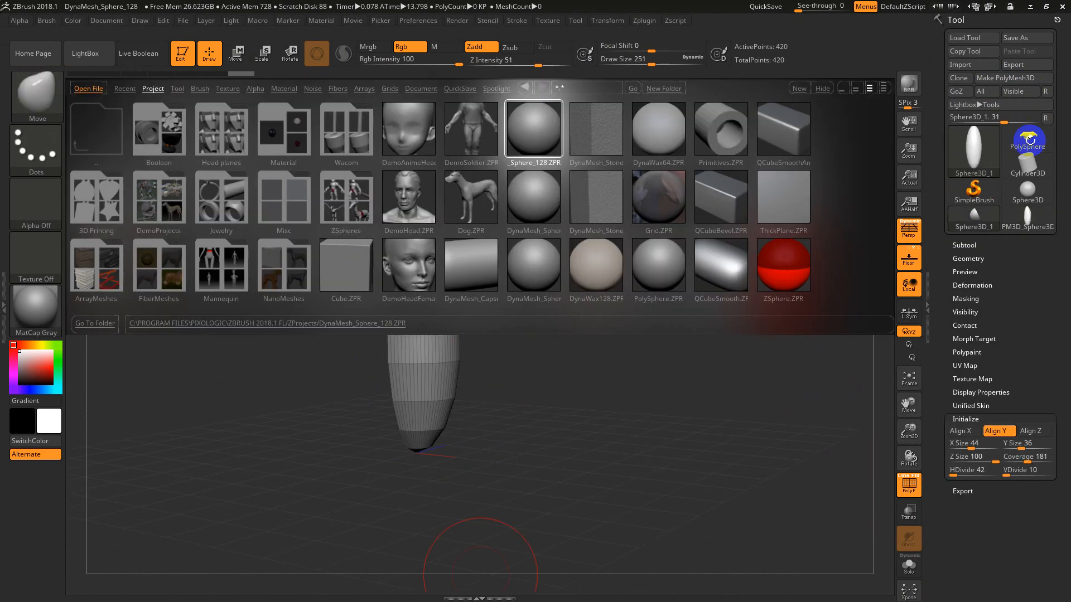
# Step: Show the dialog for loading a saved tool, cancel it, and switch the active tool to the Helix3D primitive
pyautogui.click(965, 38)
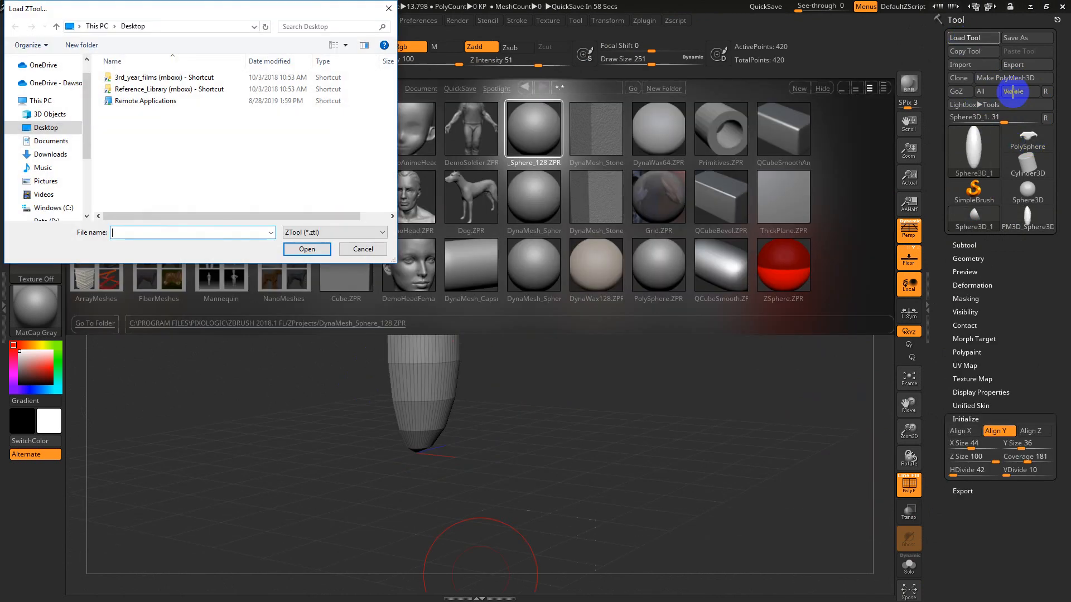
pyautogui.click(364, 246)
pyautogui.click(973, 148)
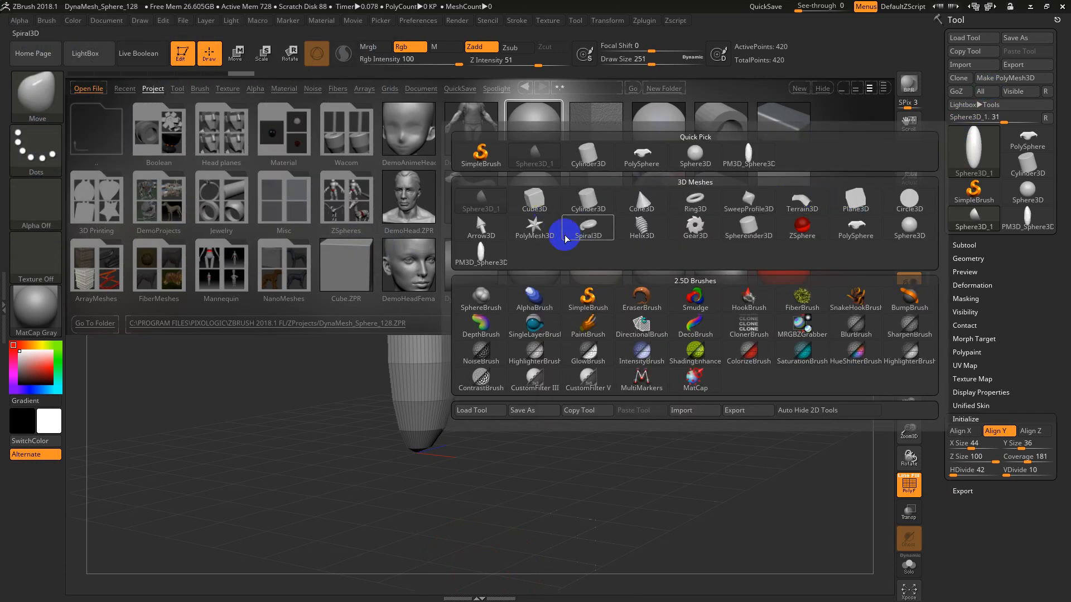
pyautogui.click(642, 223)
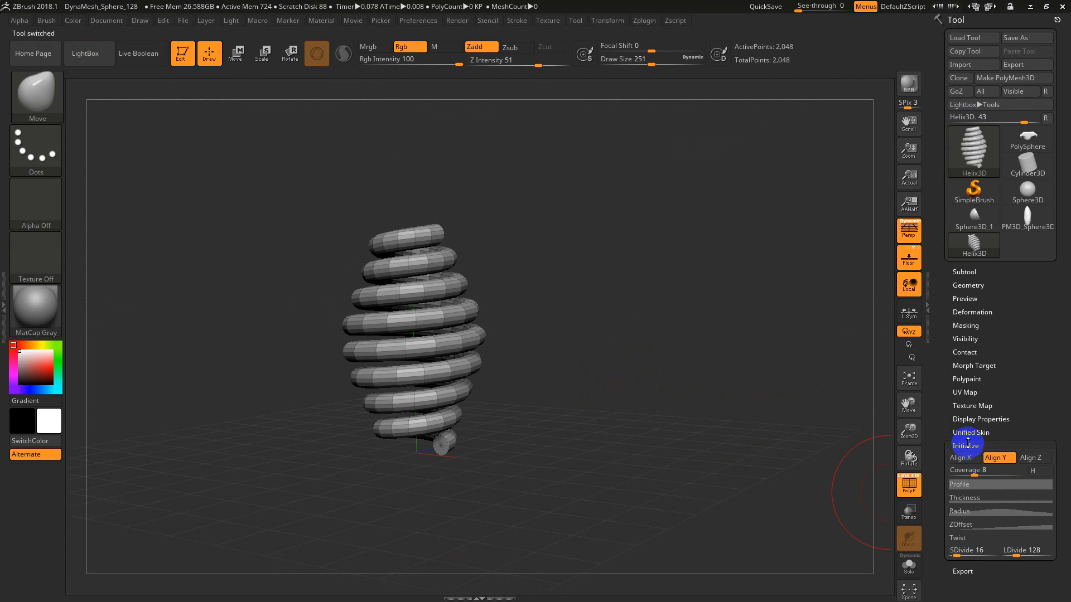
# Step: Initialize the helix primitive with Coverage about 11.5, SDivide 46 and LDivide 336
pyautogui.moveTo(937, 471); pyautogui.dragTo(987, 443)
pyautogui.moveTo(619, 326); pyautogui.dragTo(625, 372)
pyautogui.moveTo(956, 525); pyautogui.dragTo(1034, 522)
pyautogui.keyDown('alt'); pyautogui.moveTo(536, 325); pyautogui.dragTo(545, 281); pyautogui.keyUp('alt')
pyautogui.moveTo(936, 65); pyautogui.dragTo(997, 96)
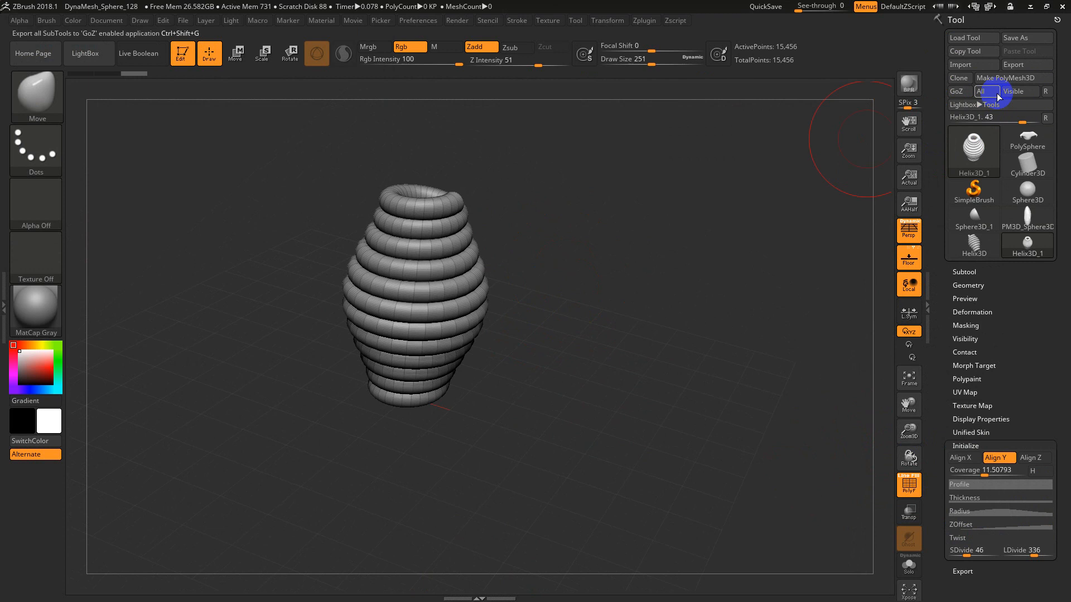
# Step: Convert the helix into a PolyMesh3D, test and undo a Move brush pull, and set the draw size to 585
pyautogui.click(1009, 85)
pyautogui.moveTo(432, 244)
pyautogui.mouseDown()
pyautogui.moveTo(464, 257)
pyautogui.moveTo(434, 311)
pyautogui.moveTo(527, 159)
pyautogui.mouseUp()
pyautogui.hotkey('ctrl', 'z')
pyautogui.hotkey('shift', 'f')
pyautogui.hotkey('shift', 'f')
pyautogui.press('s')
pyautogui.moveTo(464, 207); pyautogui.dragTo(487, 208)
# Step: Bend the helix mesh's top, side and base with large Move brush pulls and hide its polyframe
pyautogui.moveTo(446, 252); pyautogui.dragTo(417, 217)
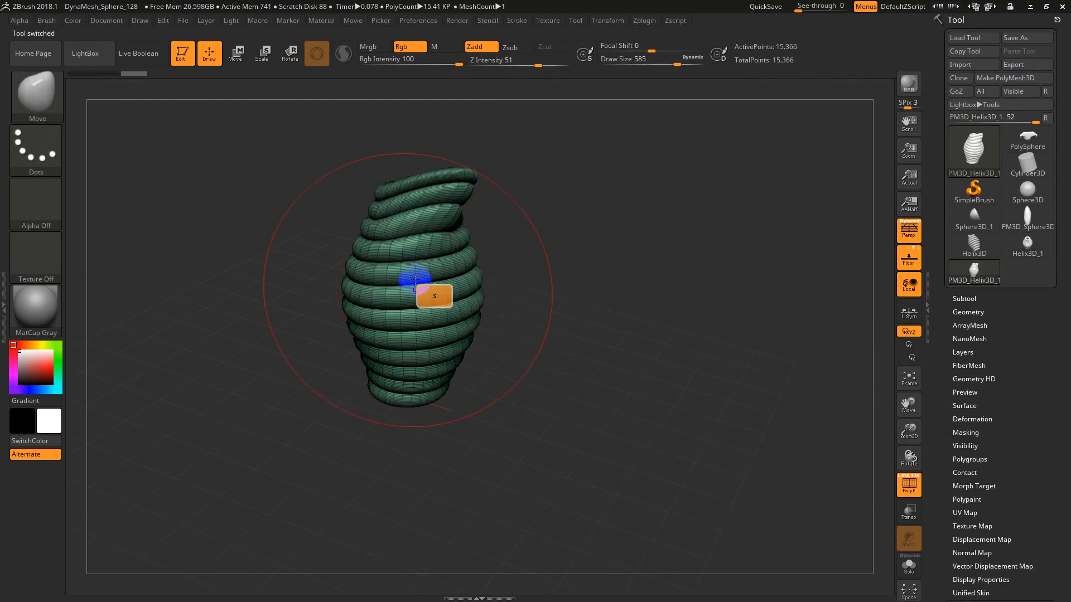
pyautogui.moveTo(370, 296); pyautogui.dragTo(294, 246)
pyautogui.moveTo(430, 364); pyautogui.dragTo(492, 456)
pyautogui.hotkey('shift', 'f')
pyautogui.moveTo(586, 385)
pyautogui.mouseDown()
pyautogui.moveTo(640, 352)
pyautogui.moveTo(642, 362)
pyautogui.mouseUp()
pyautogui.keyDown('alt'); pyautogui.moveTo(558, 356); pyautogui.dragTo(555, 406); pyautogui.keyUp('alt')
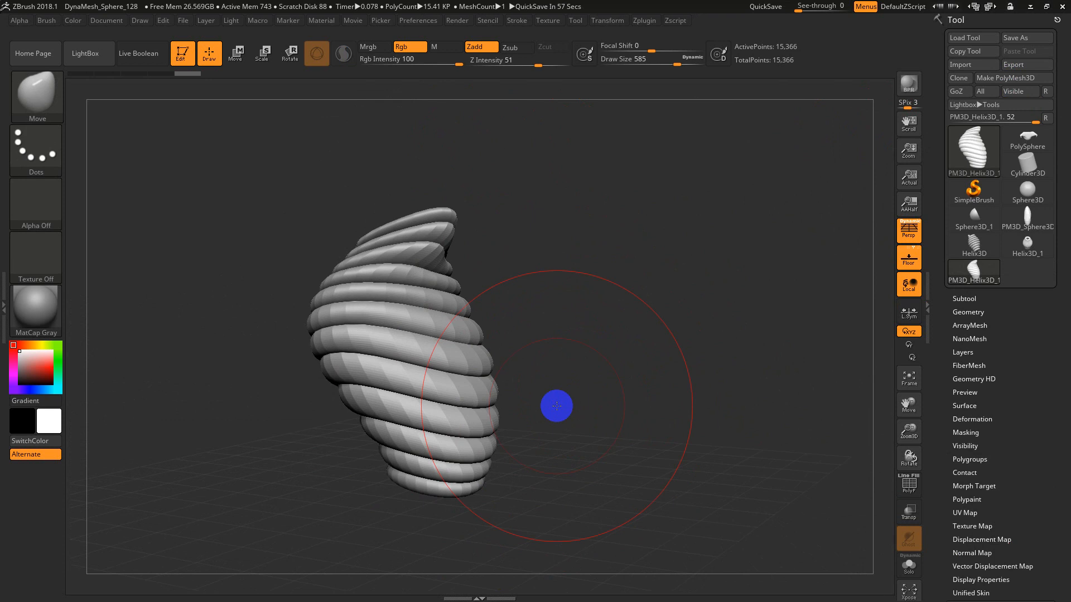
# Step: Undo the Move brush bends on the helix mesh
pyautogui.hotkey('ctrl', 'z')
pyautogui.hotkey('ctrl', 'z')
pyautogui.hotkey('ctrl', 'z')
pyautogui.hotkey('ctrl', 'z')
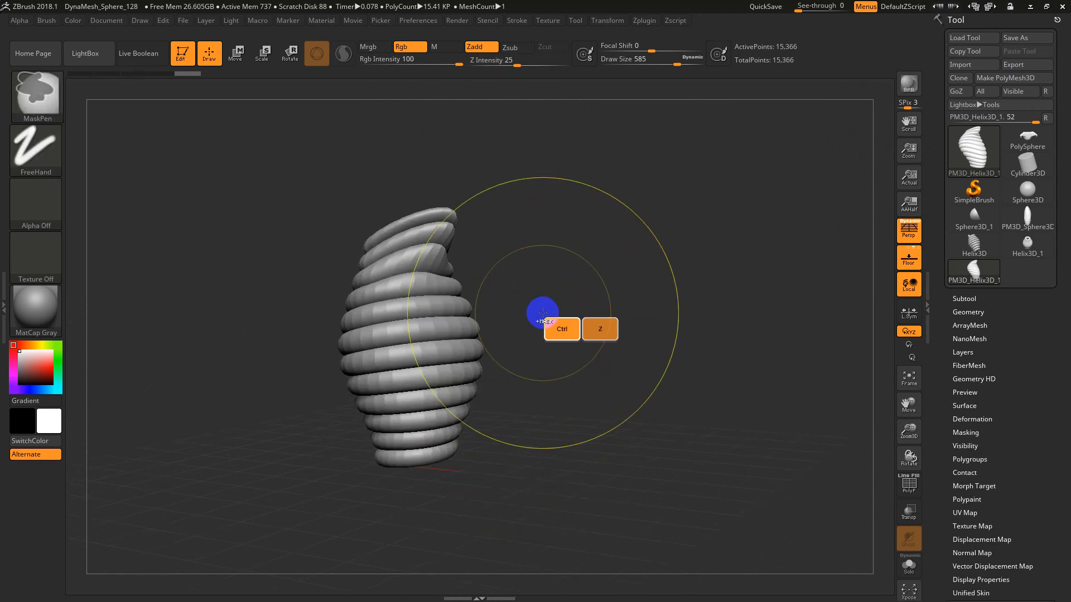
pyautogui.click(965, 38)
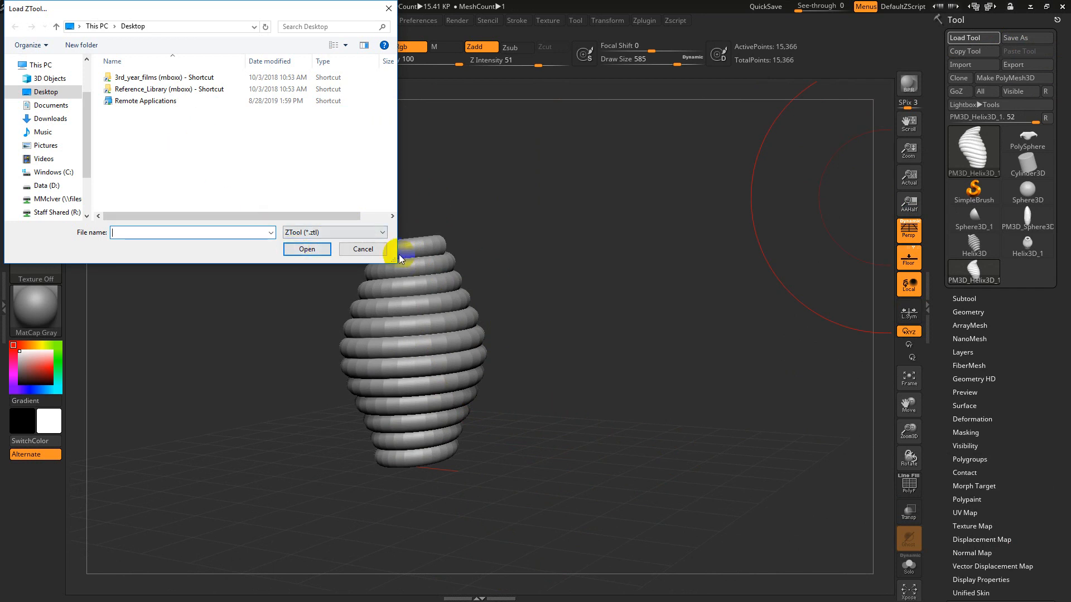
pyautogui.click(379, 250)
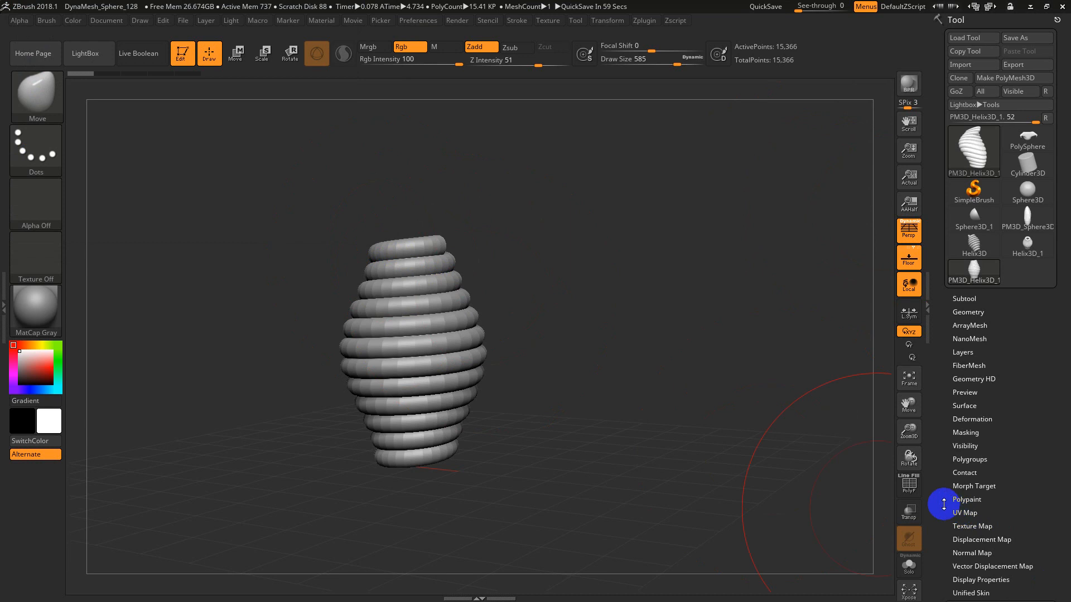
pyautogui.moveTo(943, 504); pyautogui.dragTo(940, 433)
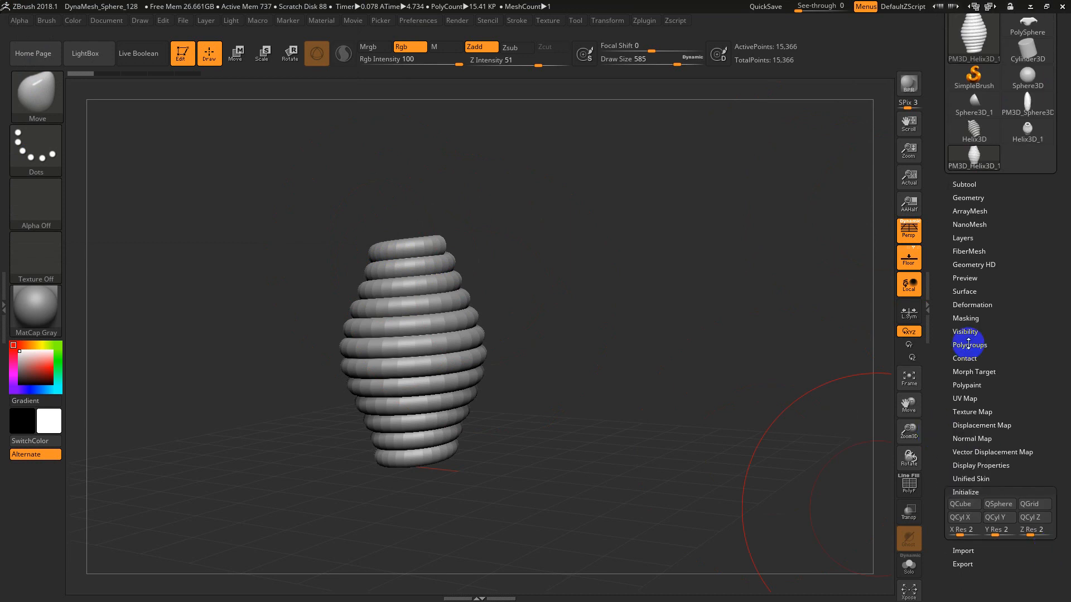
pyautogui.moveTo(943, 231); pyautogui.dragTo(960, 318)
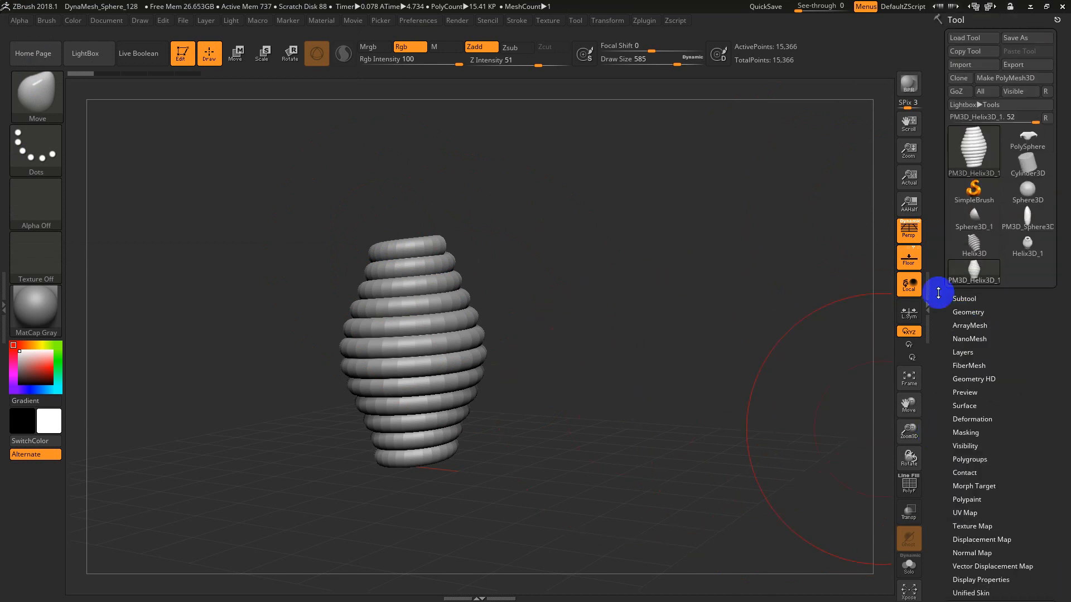
# Step: Turn on Auto Hide 2D Tools so the tool picker lists only 3D meshes
pyautogui.click(959, 157)
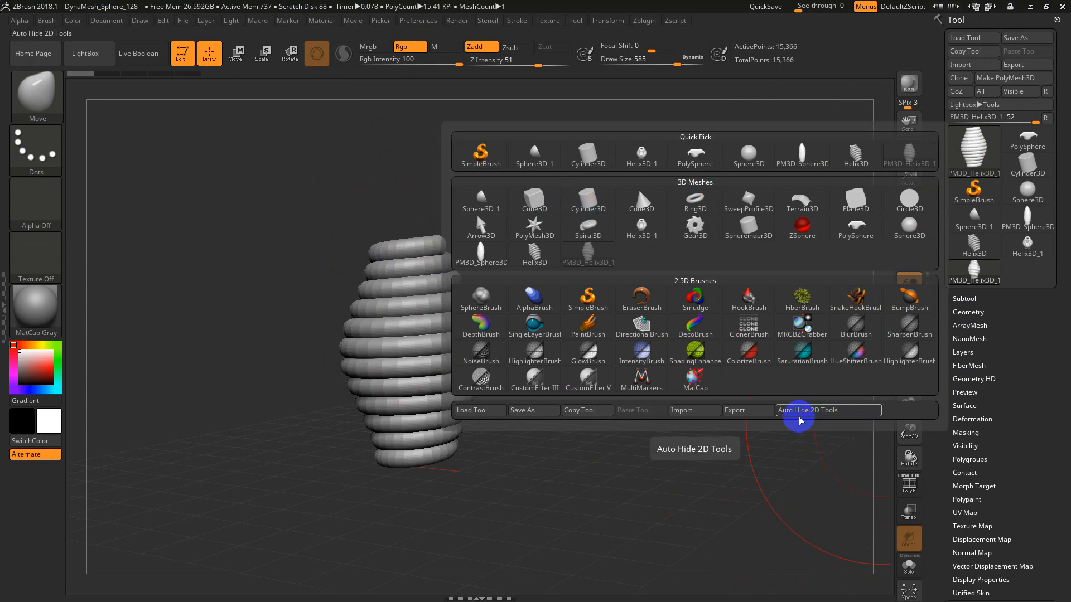
pyautogui.click(814, 412)
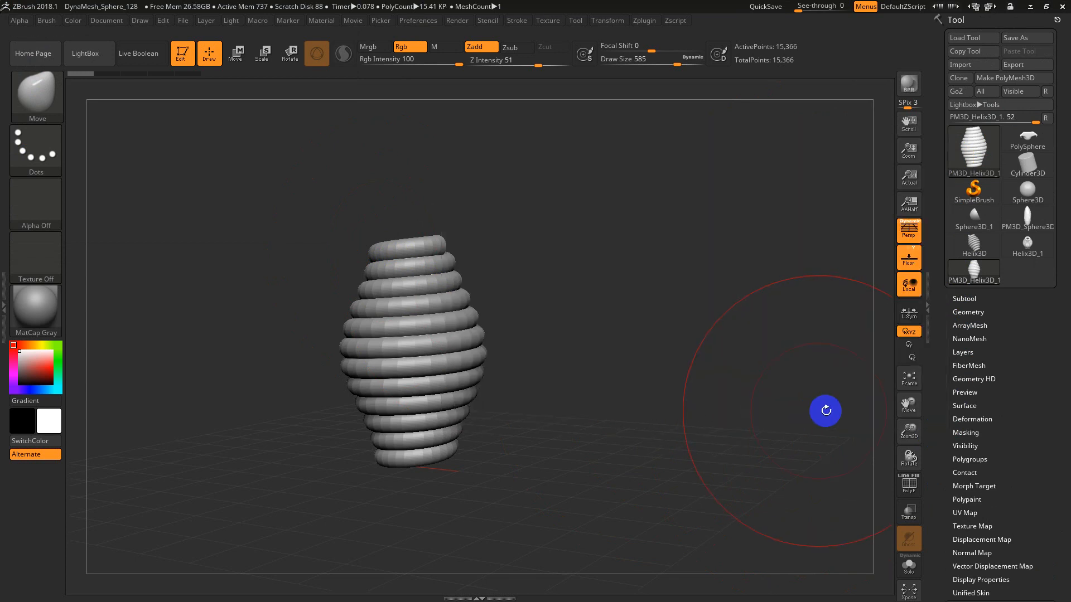
# Step: Switch the active tool to the Sphere3D primitive and show its polyframe
pyautogui.click(973, 148)
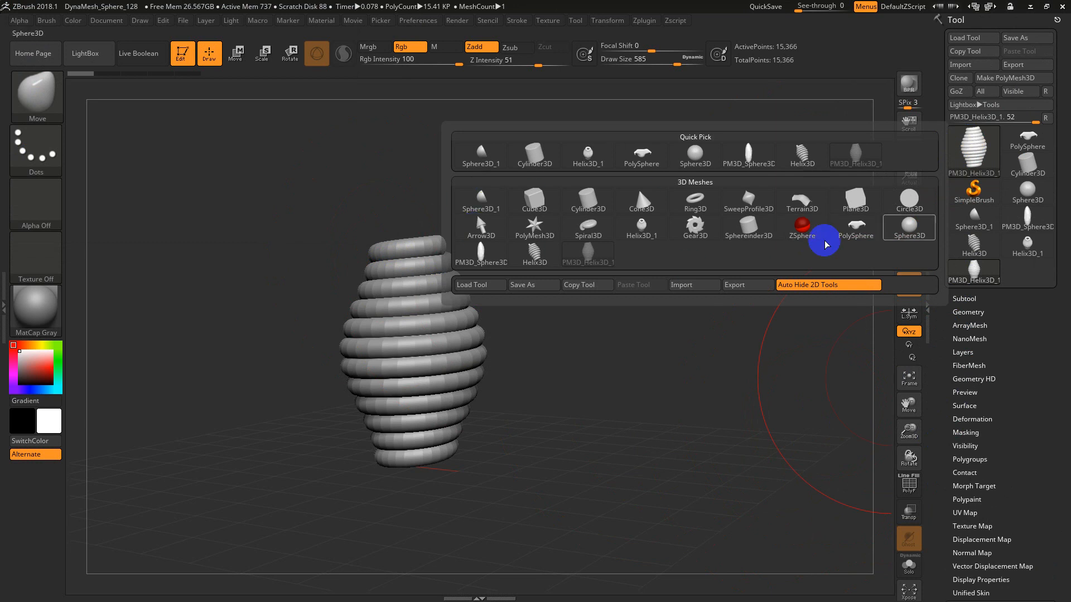
pyautogui.click(898, 232)
pyautogui.hotkey('shift', 'f')
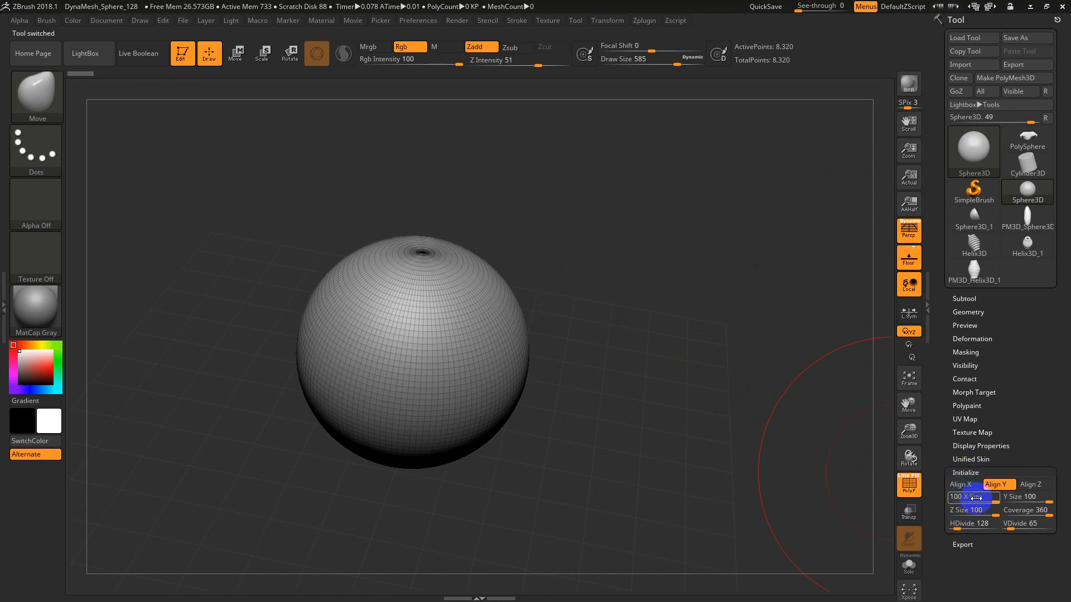
# Step: Initialize the sphere with Z Size 63, HDivide 42 and VDivide 36, and set the draw size to 331
pyautogui.moveTo(984, 510); pyautogui.dragTo(956, 524)
pyautogui.moveTo(1033, 526); pyautogui.dragTo(1008, 525)
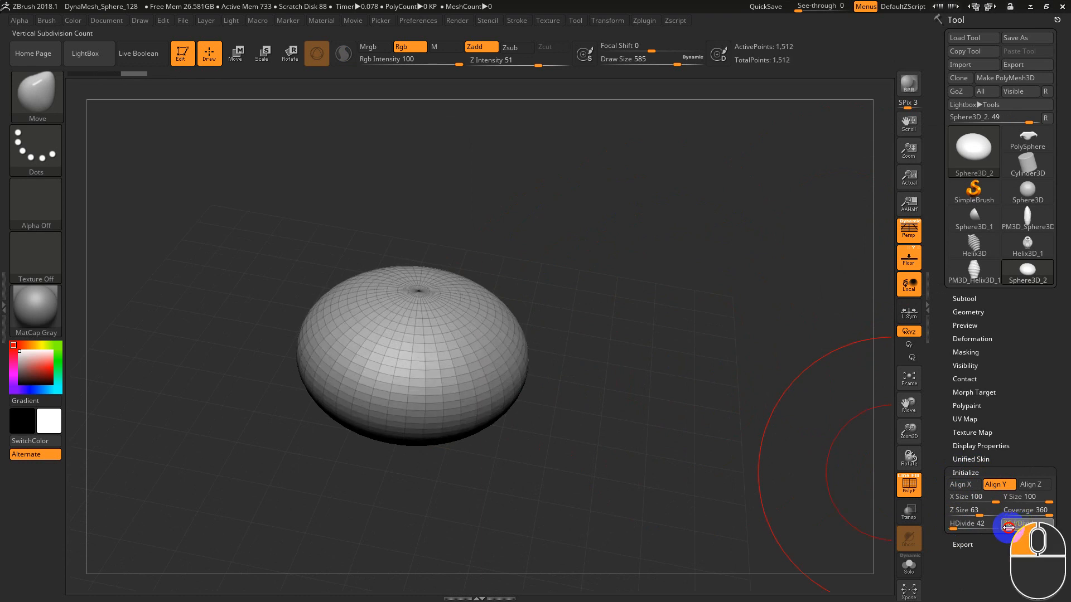
pyautogui.moveTo(644, 414); pyautogui.dragTo(636, 373)
pyautogui.press('s')
pyautogui.moveTo(573, 335); pyautogui.dragTo(554, 335)
pyautogui.moveTo(592, 338)
pyautogui.mouseDown()
pyautogui.moveTo(612, 357)
pyautogui.moveTo(613, 380)
pyautogui.mouseUp()
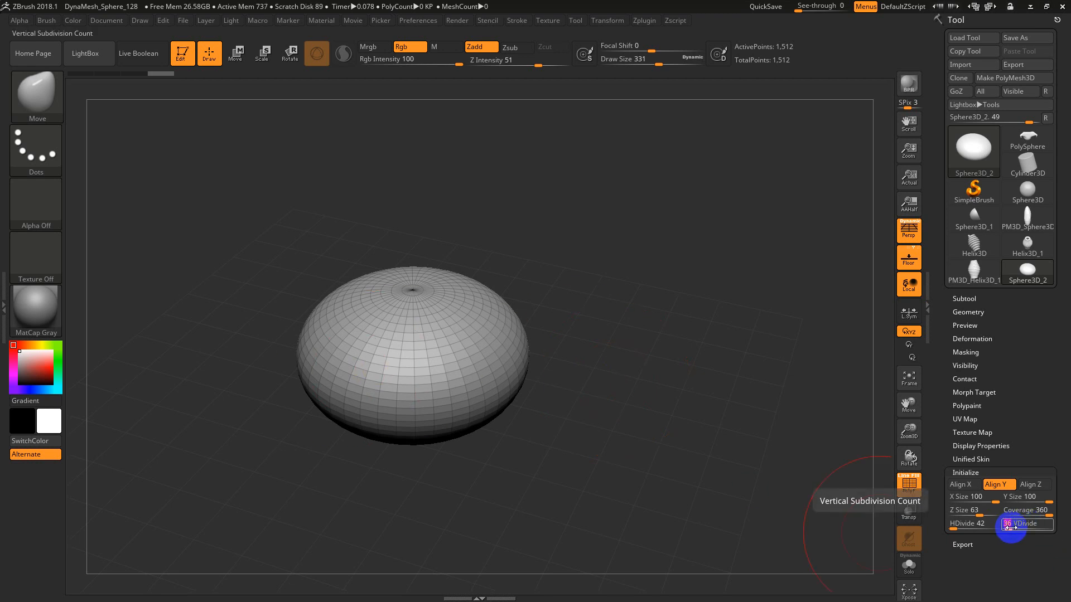
# Step: Reduce the flattened sphere's resolution by setting both VDivide and HDivide to 8
pyautogui.write('8')
pyautogui.press('Return')
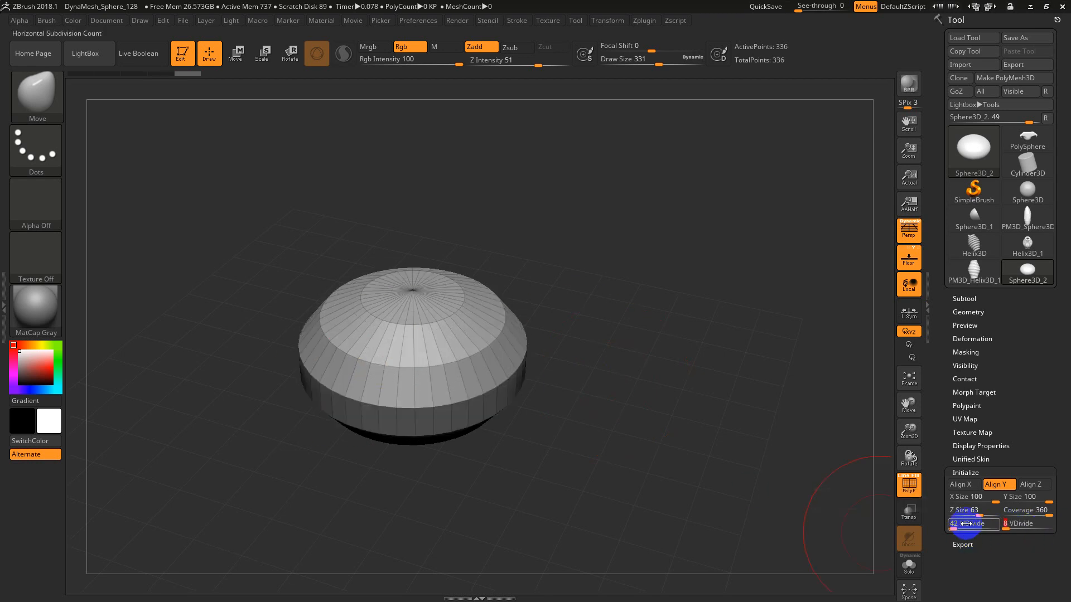
pyautogui.click(966, 524)
pyautogui.write('8')
pyautogui.press('Return')
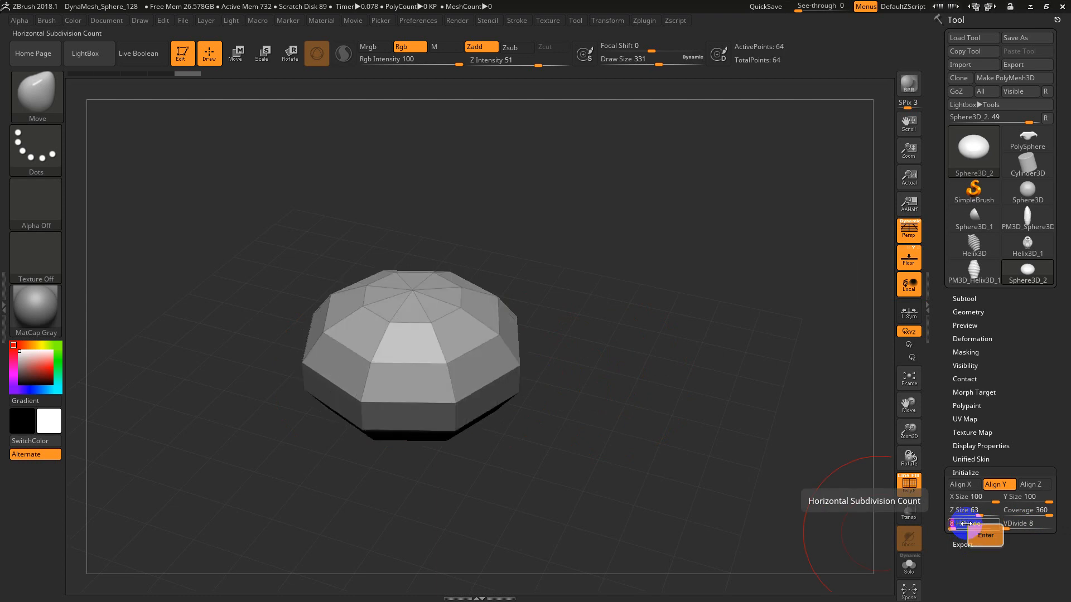
# Step: Isolate the low-poly sphere's lower half with a rectangular selection, restore it, and isolate the upper half instead
pyautogui.moveTo(493, 312)
pyautogui.mouseDown()
pyautogui.moveTo(612, 408)
pyautogui.moveTo(598, 351)
pyautogui.moveTo(88, 454)
pyautogui.mouseUp()
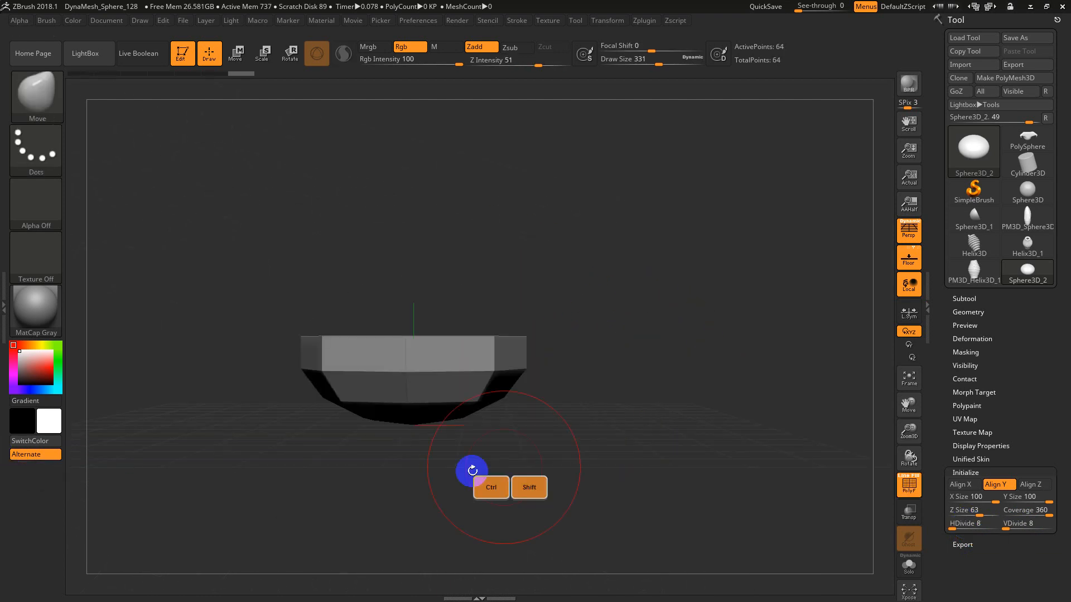
pyautogui.hotkey('shift', 'z')
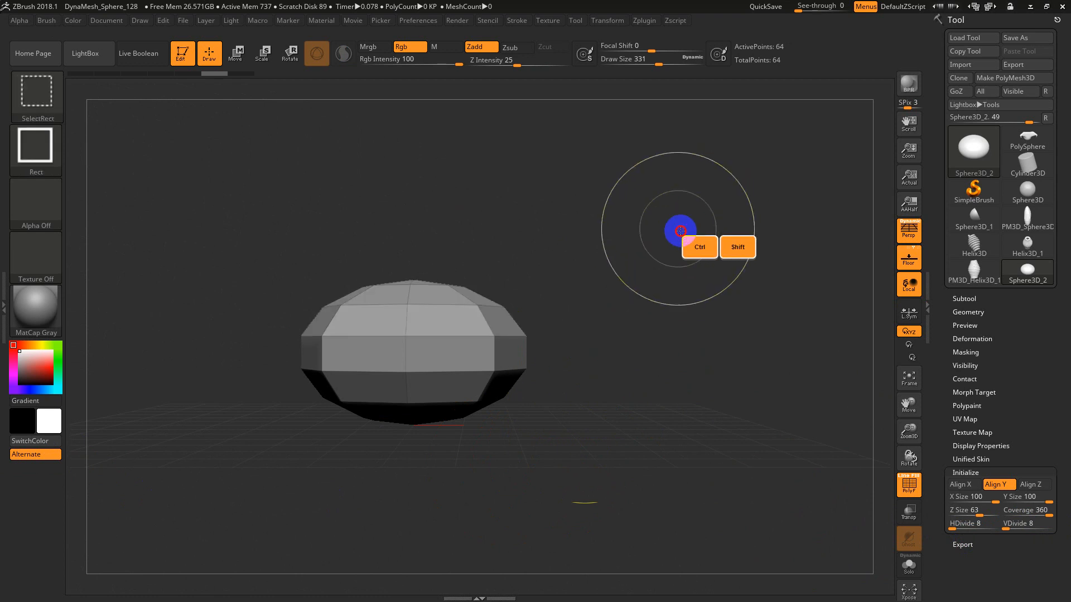
pyautogui.keyDown('ctrl'); pyautogui.keyDown('shift'); pyautogui.moveTo(674, 228); pyautogui.dragTo(228, 376); pyautogui.keyUp('shift'); pyautogui.keyUp('ctrl')
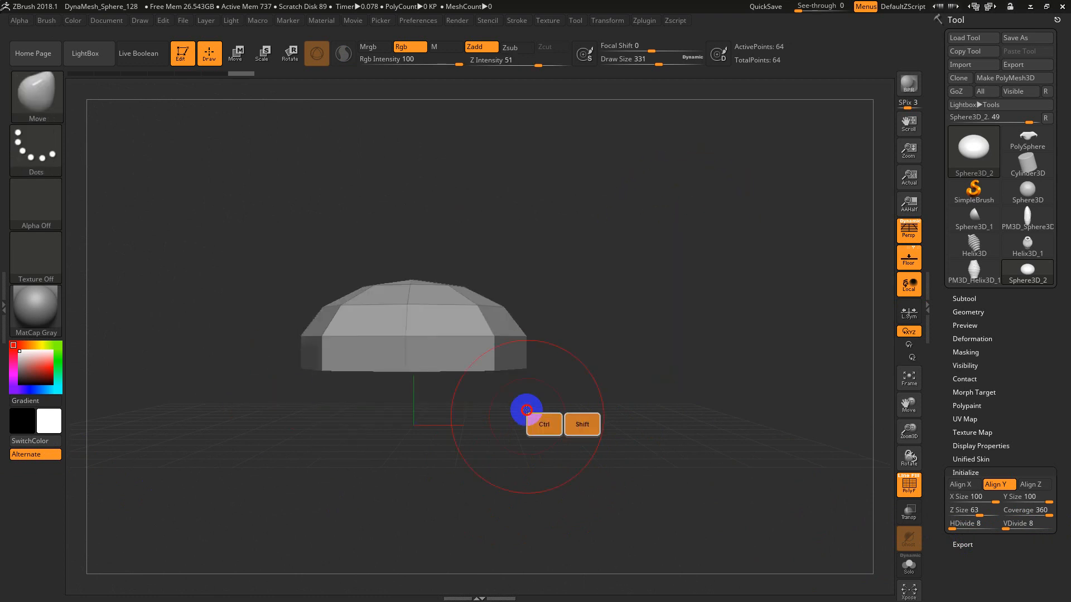
pyautogui.moveTo(526, 411); pyautogui.dragTo(529, 490)
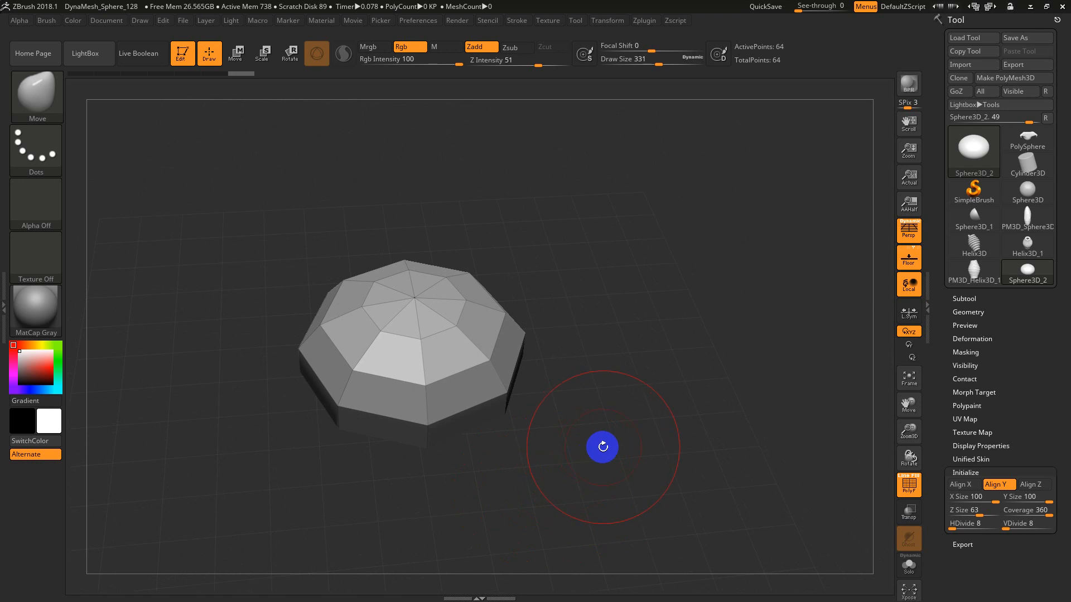
pyautogui.moveTo(614, 447); pyautogui.dragTo(608, 416)
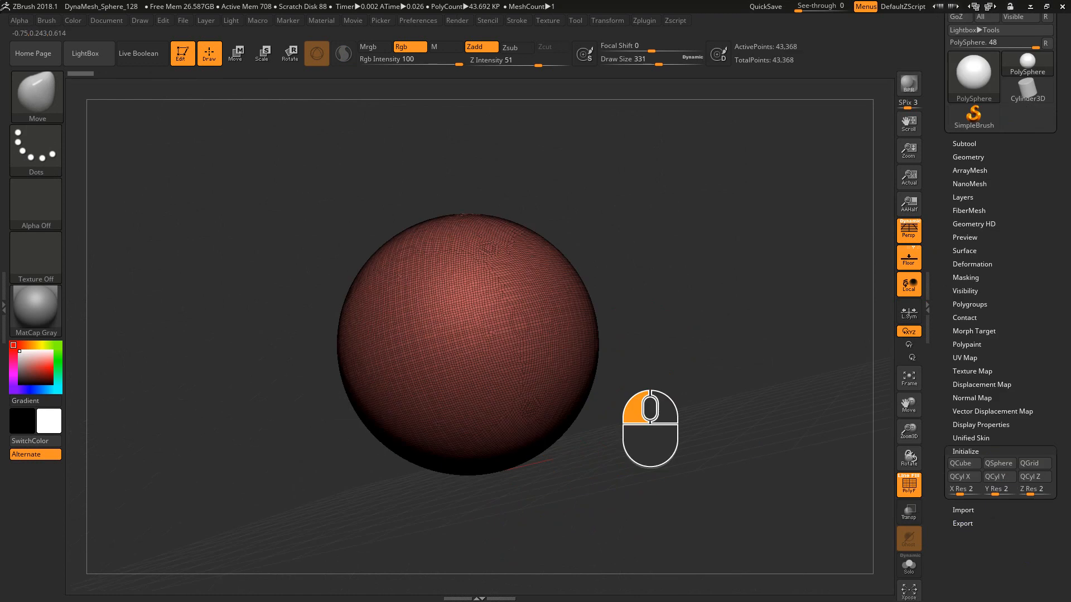
# Step: Try Move brush pulls on the PolySphere, enlarging the draw size to 517, and undo each pull
pyautogui.hotkey('shift', 'f')
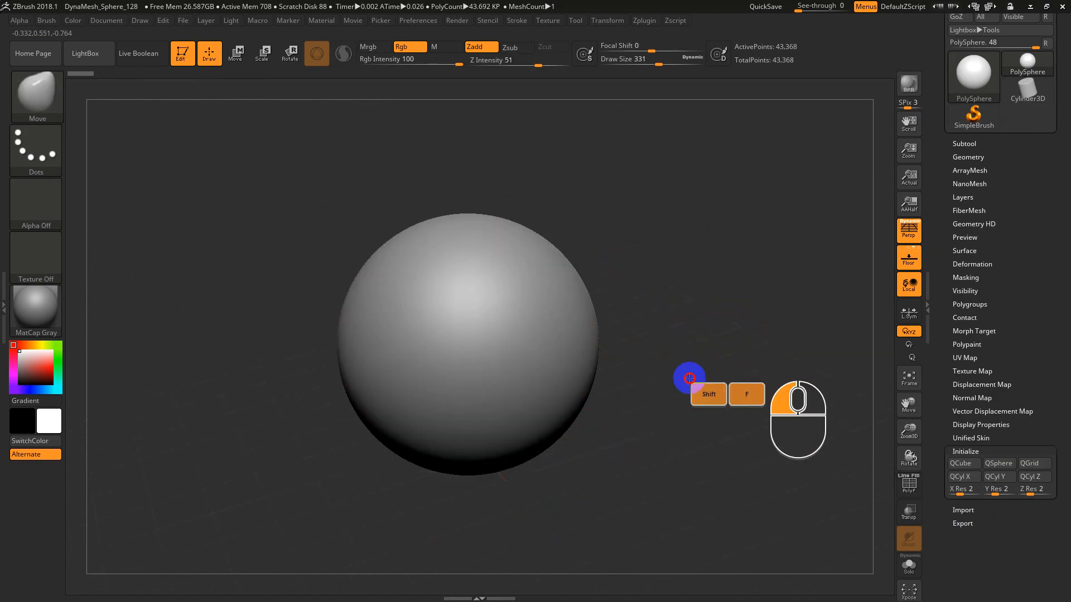
pyautogui.hotkey('shift', 'f')
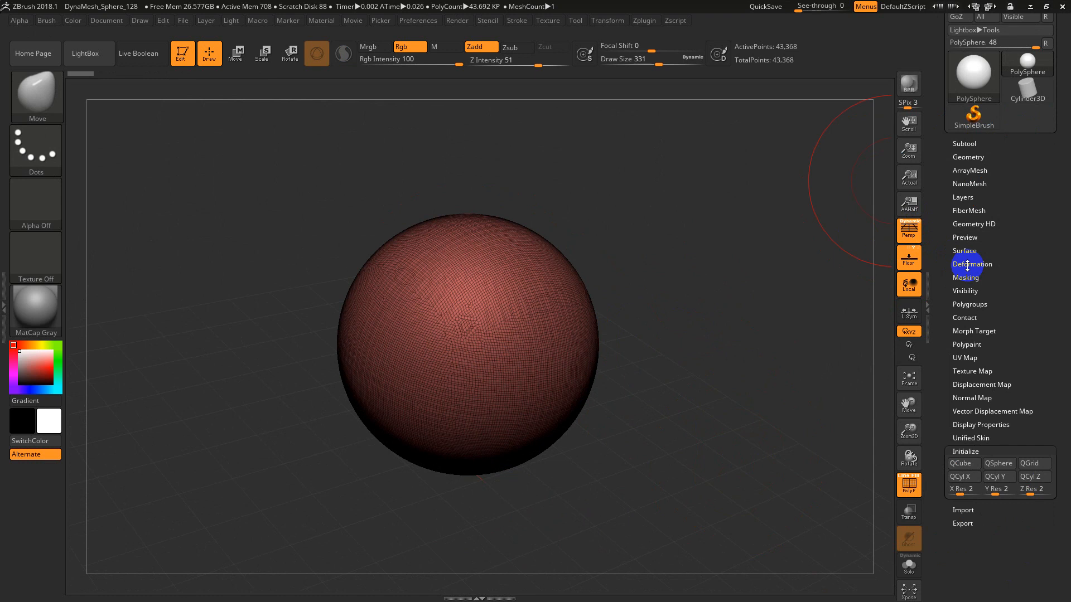
pyautogui.press('s')
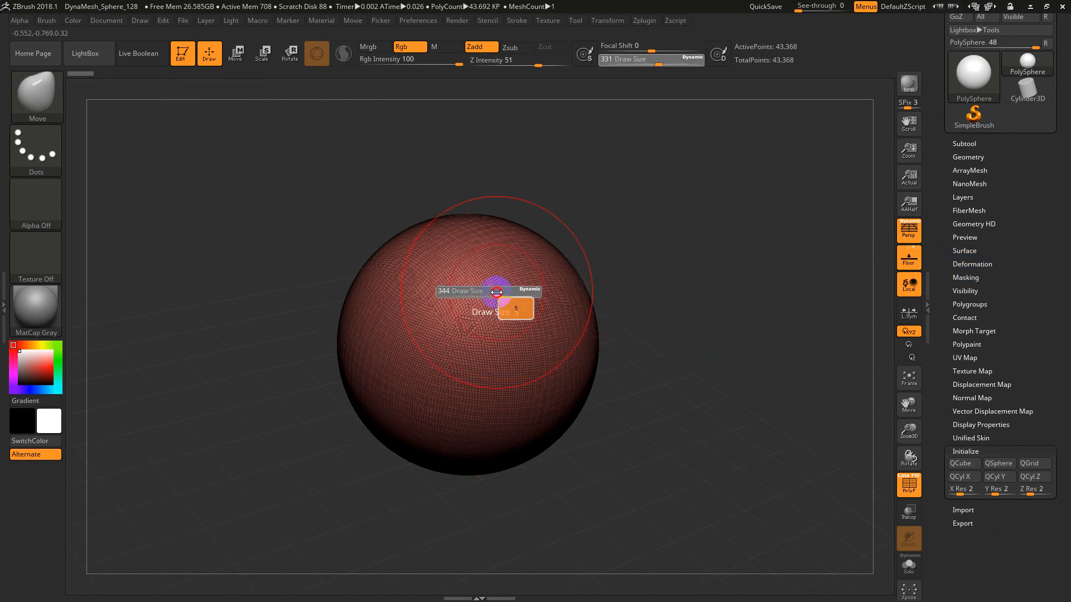
pyautogui.moveTo(497, 292)
pyautogui.mouseDown()
pyautogui.moveTo(511, 293)
pyautogui.moveTo(521, 261)
pyautogui.moveTo(526, 175)
pyautogui.mouseUp()
pyautogui.hotkey('ctrl', 'z')
pyautogui.moveTo(675, 276)
pyautogui.keyDown('shift'); pyautogui.mouseDown(button='right')
pyautogui.moveTo(655, 296)
pyautogui.moveTo(615, 296)
pyautogui.moveTo(609, 329)
pyautogui.mouseUp(button='right'); pyautogui.keyUp('shift')
pyautogui.moveTo(470, 316)
pyautogui.mouseDown()
pyautogui.moveTo(475, 199)
pyautogui.moveTo(464, 262)
pyautogui.moveTo(510, 138)
pyautogui.moveTo(538, 184)
pyautogui.mouseUp()
pyautogui.hotkey('ctrl', 'z')
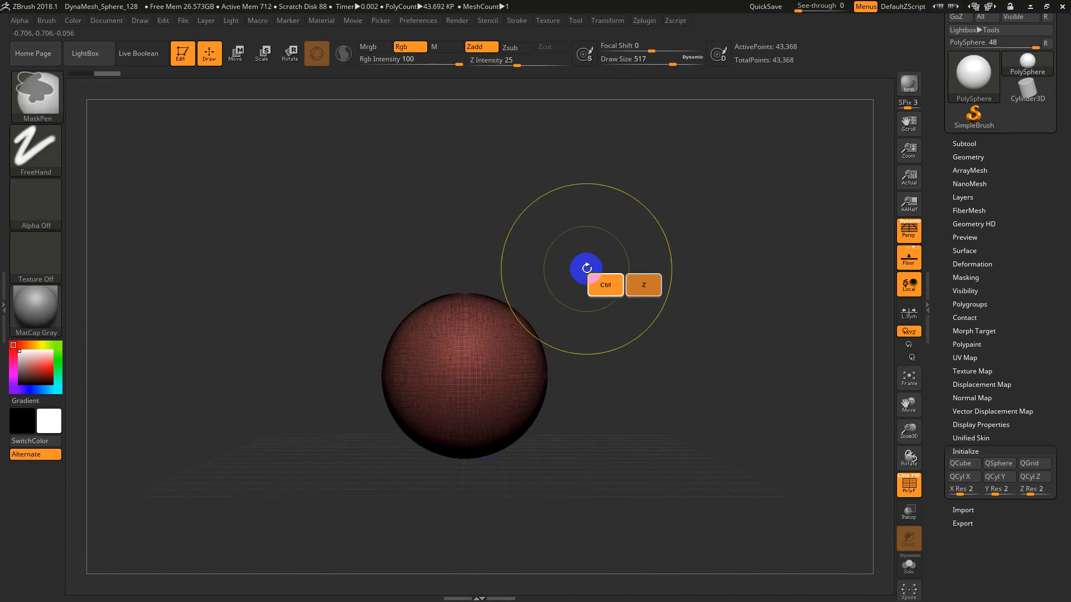
# Step: Quit the Moukey utility running in the system tray
pyautogui.press('super')
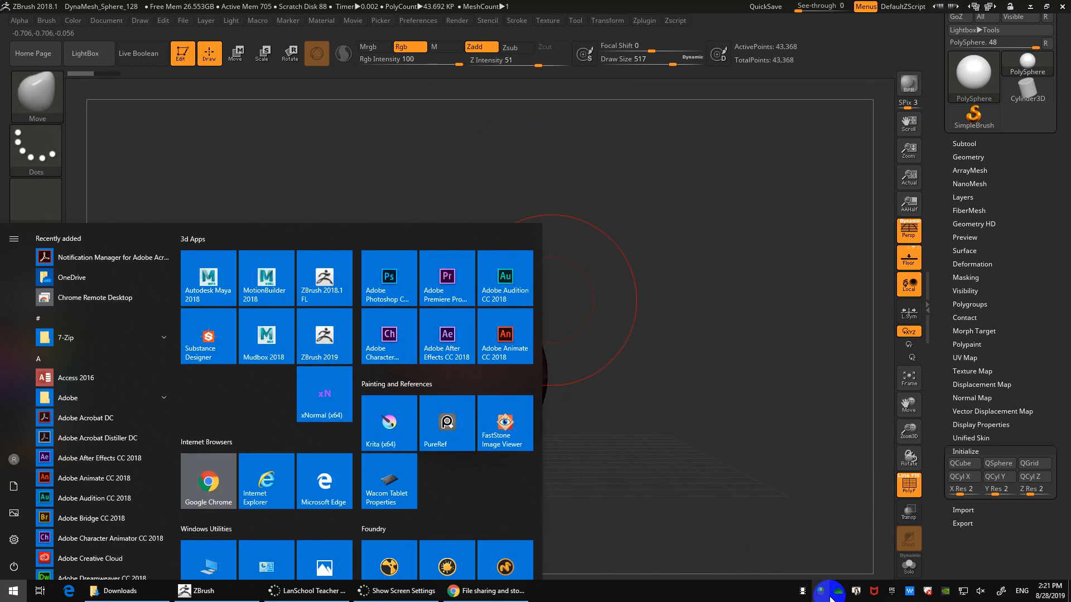
pyautogui.rightClick(818, 595)
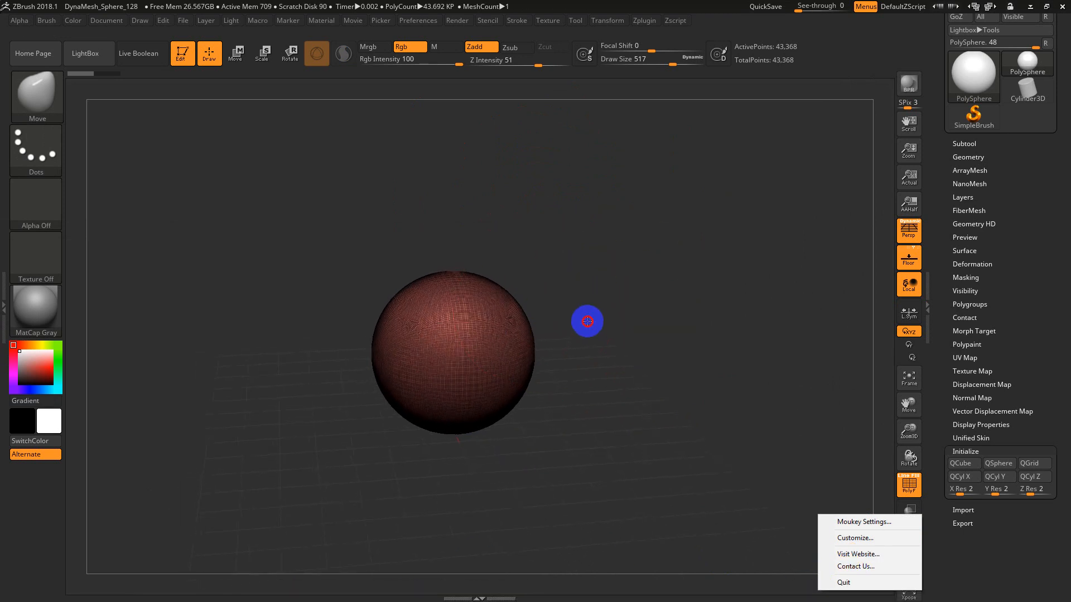
pyautogui.moveTo(586, 320); pyautogui.dragTo(610, 339)
pyautogui.keyDown('alt'); pyautogui.moveTo(661, 373); pyautogui.dragTo(684, 367); pyautogui.keyUp('alt')
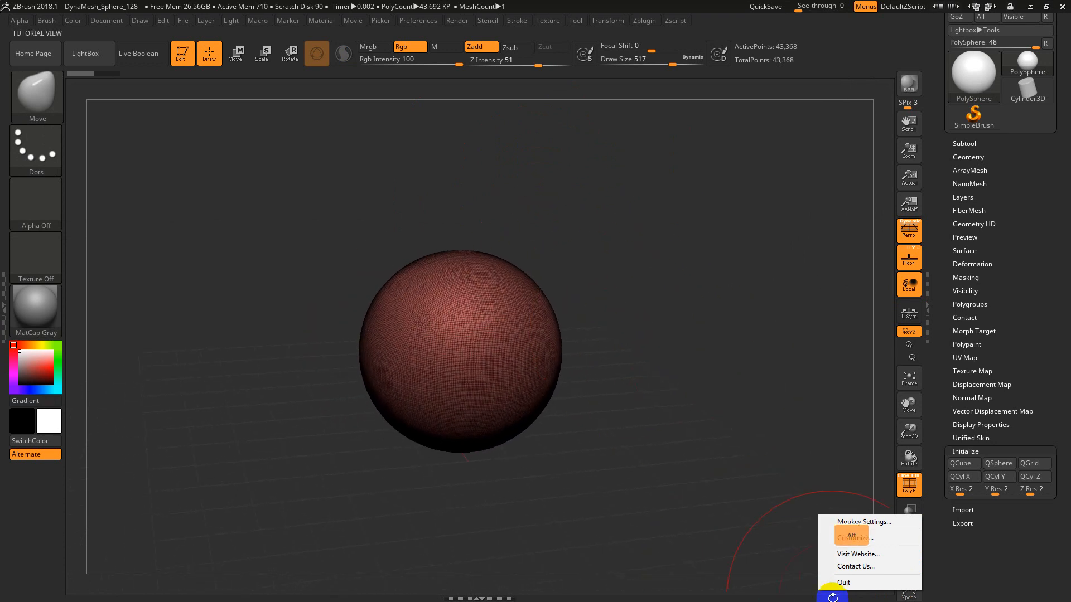
pyautogui.click(846, 582)
# Step: Pull the PolySphere's top and sides outward with the Move brush at draw size 422, and hide the polyframe
pyautogui.moveTo(619, 378)
pyautogui.mouseDown()
pyautogui.moveTo(600, 358)
pyautogui.moveTo(693, 390)
pyautogui.moveTo(662, 393)
pyautogui.mouseUp()
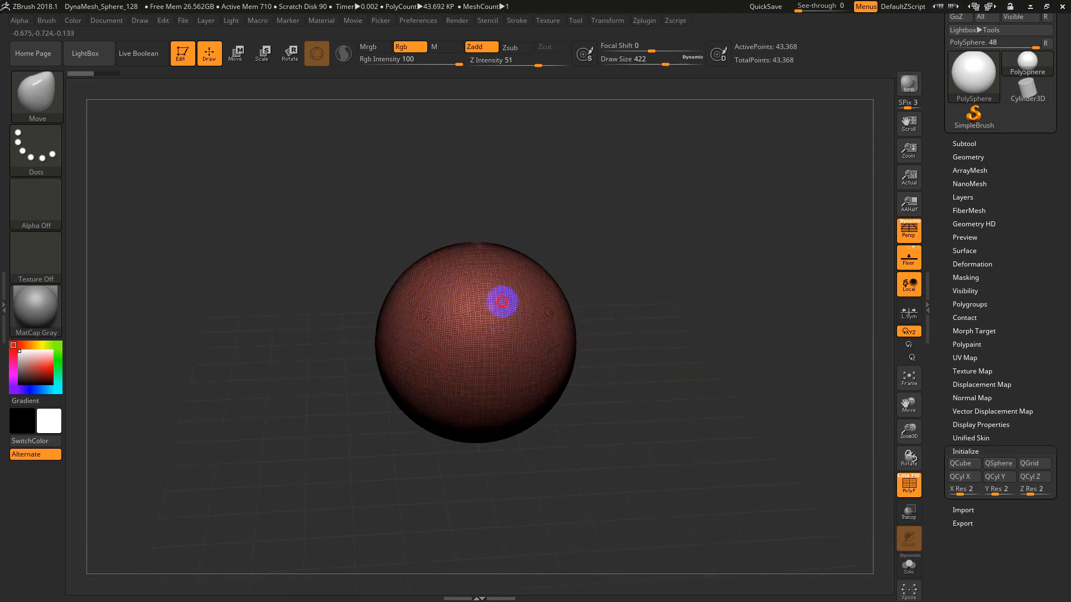
pyautogui.moveTo(502, 302); pyautogui.dragTo(576, 206)
pyautogui.hotkey('ctrl', 'z')
pyautogui.moveTo(471, 294); pyautogui.dragTo(530, 201)
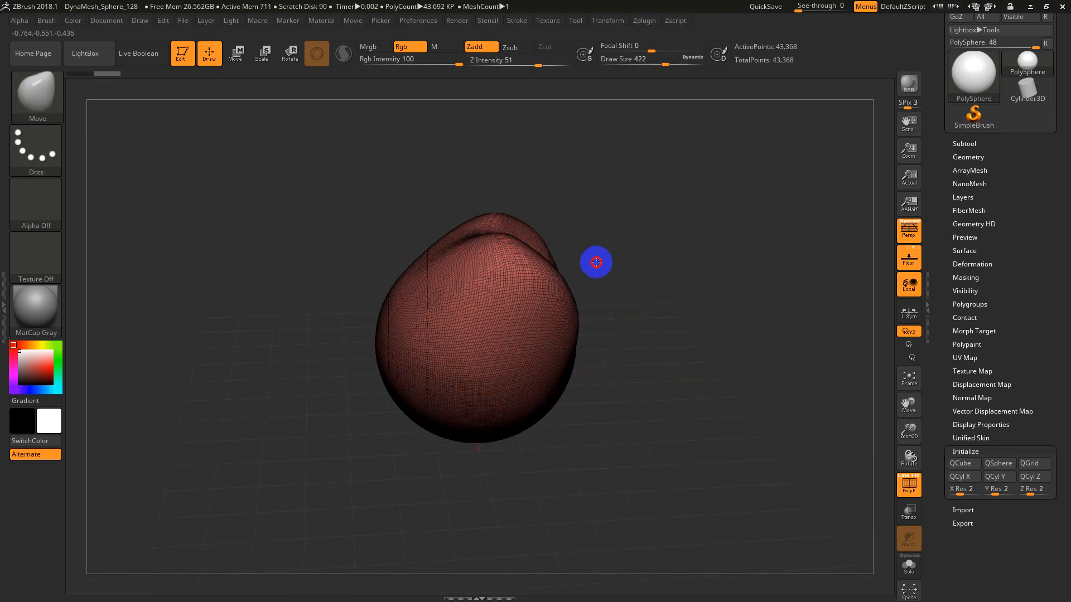
pyautogui.moveTo(440, 311)
pyautogui.mouseDown()
pyautogui.moveTo(432, 294)
pyautogui.moveTo(440, 347)
pyautogui.moveTo(471, 328)
pyautogui.moveTo(449, 262)
pyautogui.moveTo(538, 297)
pyautogui.moveTo(545, 319)
pyautogui.mouseUp()
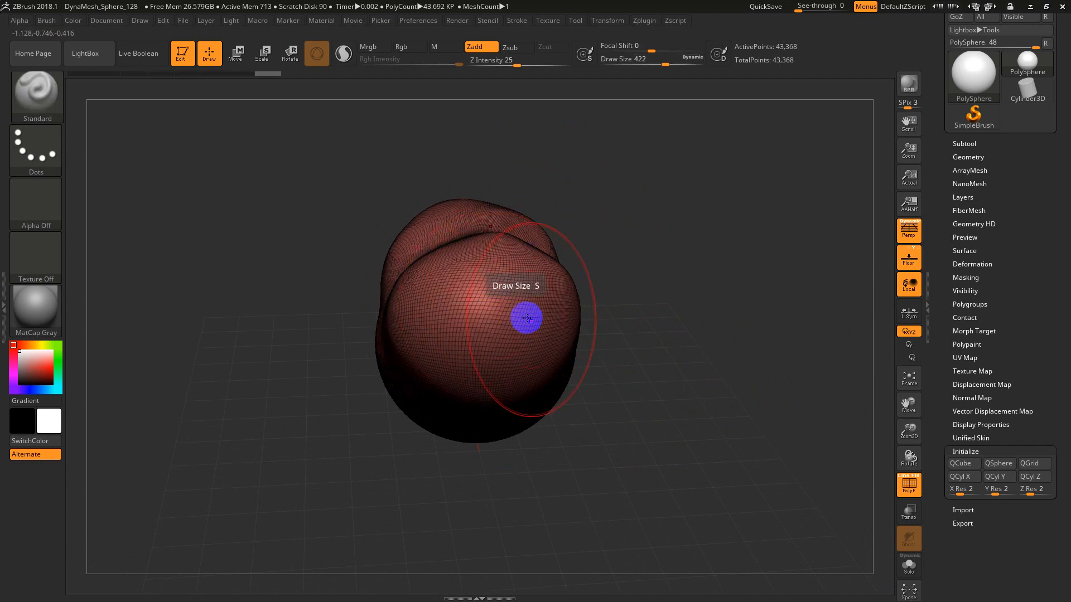
pyautogui.hotkey('shift', 'f')
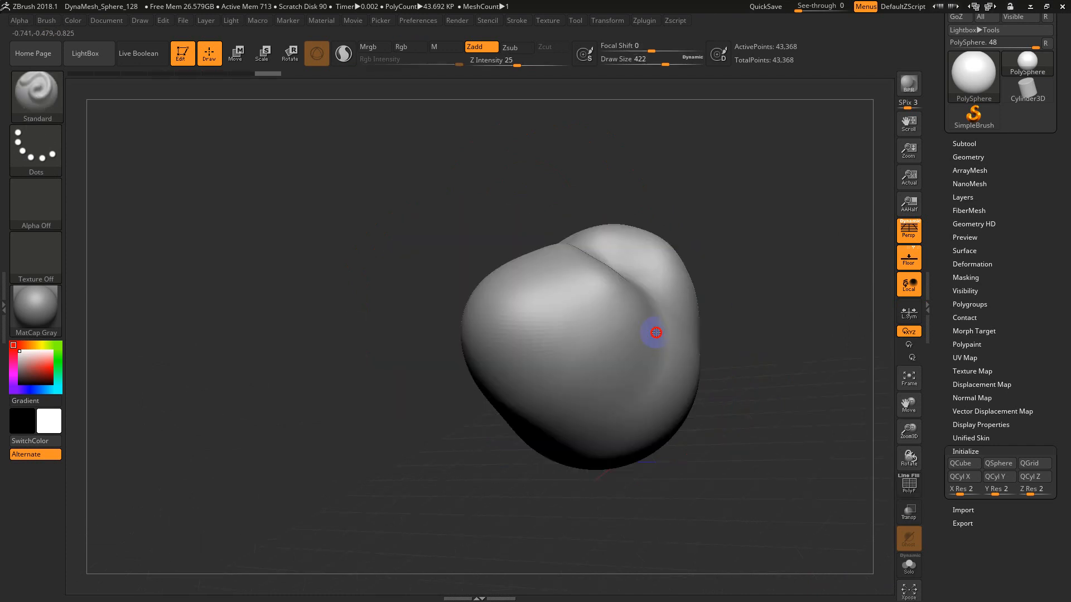
pyautogui.moveTo(656, 332); pyautogui.dragTo(666, 400)
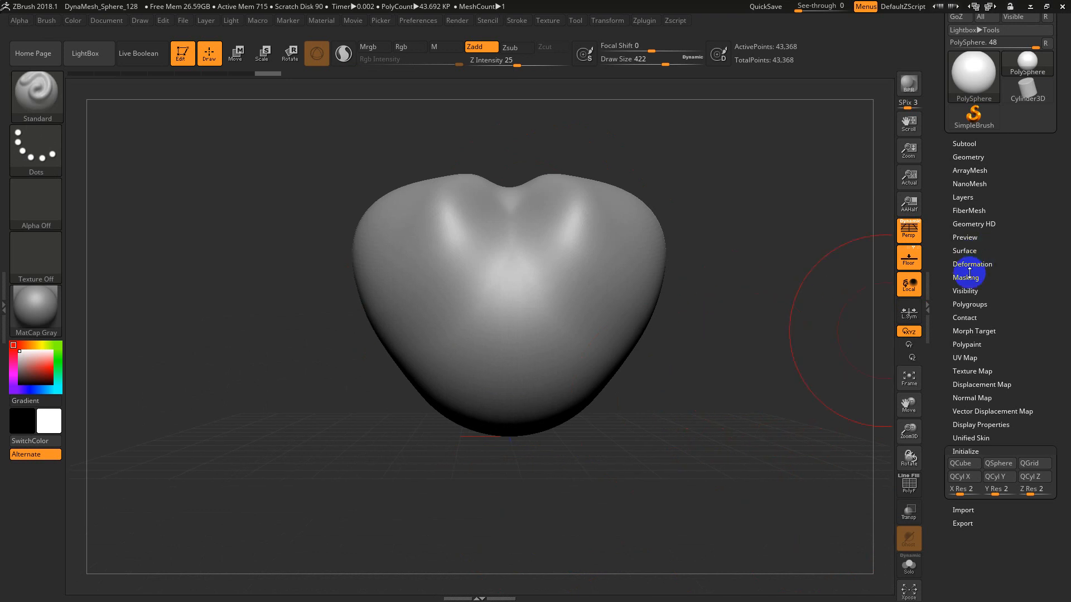
# Step: Undo all the Move brush pulls on the PolySphere
pyautogui.hotkey('ctrl', 'z')
pyautogui.hotkey('ctrl', 'z')
pyautogui.hotkey('ctrl', 'z')
pyautogui.hotkey('ctrl', 'z')
pyautogui.hotkey('ctrl', 'z')
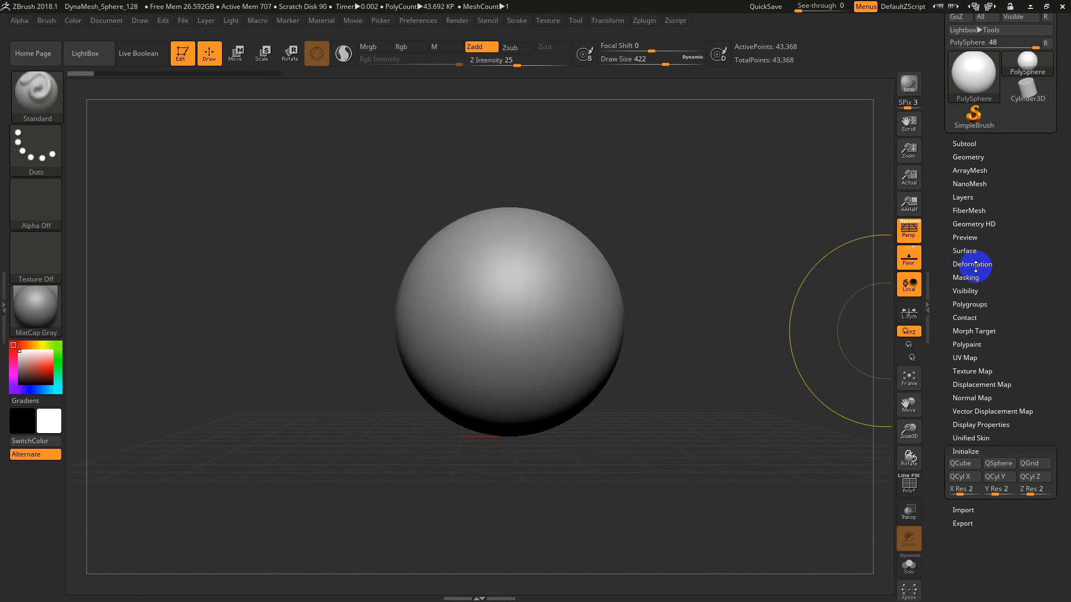
# Step: Offset the PolySphere sideways along X with the Deformation settings and display the Move gizmo
pyautogui.click(972, 264)
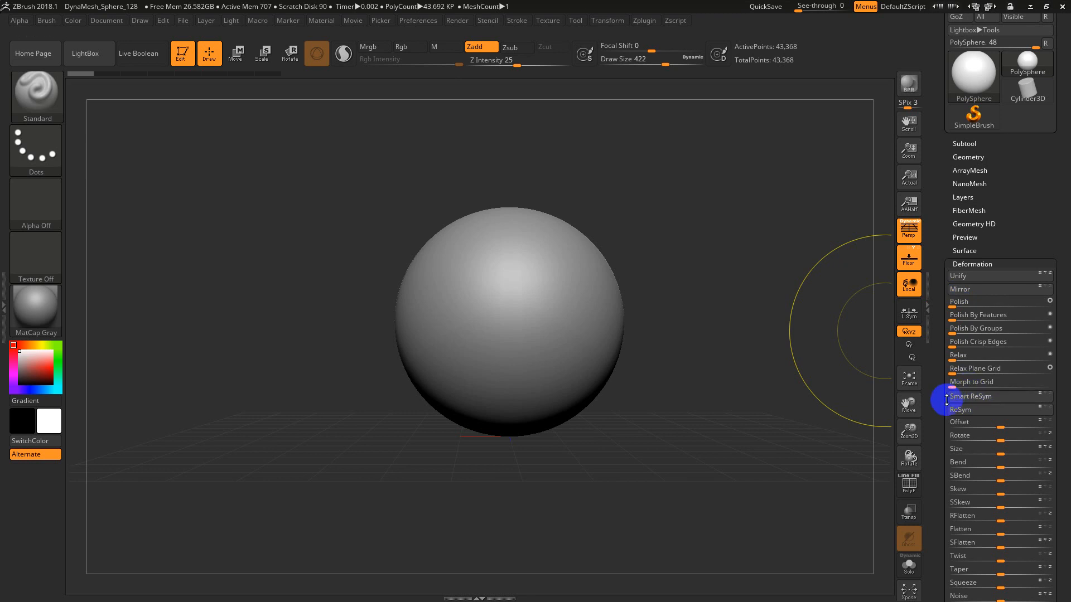
pyautogui.moveTo(946, 400); pyautogui.dragTo(1040, 322)
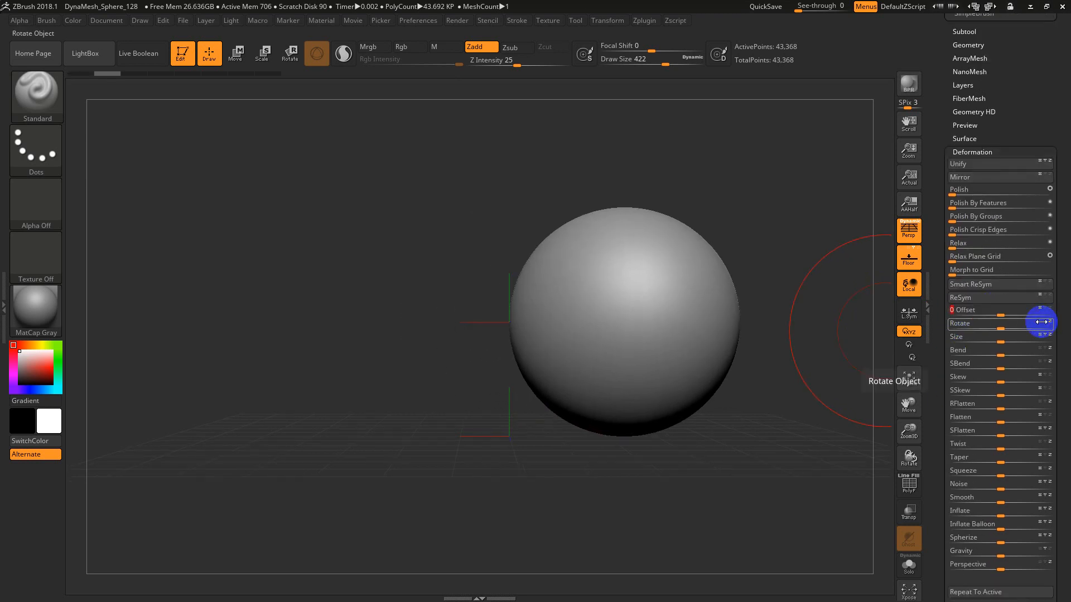
pyautogui.press('w')
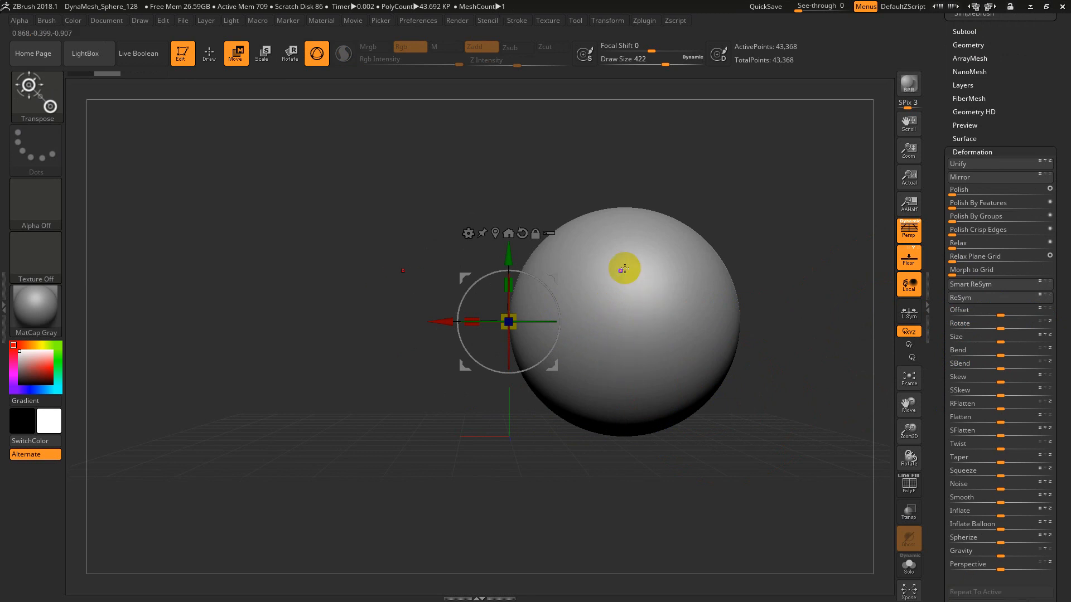
# Step: Try a Standard brush stroke on the offset sphere, reduce the draw size to 305, and undo the stroke and the offset
pyautogui.press('q')
pyautogui.moveTo(645, 294)
pyautogui.mouseDown()
pyautogui.moveTo(636, 353)
pyautogui.moveTo(629, 345)
pyautogui.mouseUp()
pyautogui.hotkey('ctrl', 'z')
pyautogui.press('[')
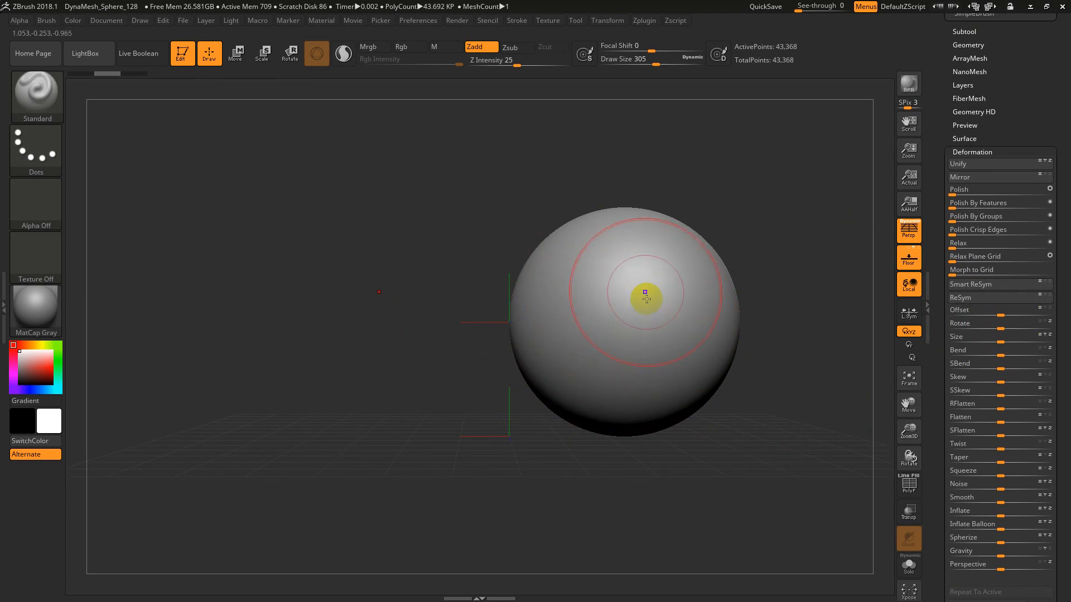
pyautogui.hotkey('ctrl', 'z')
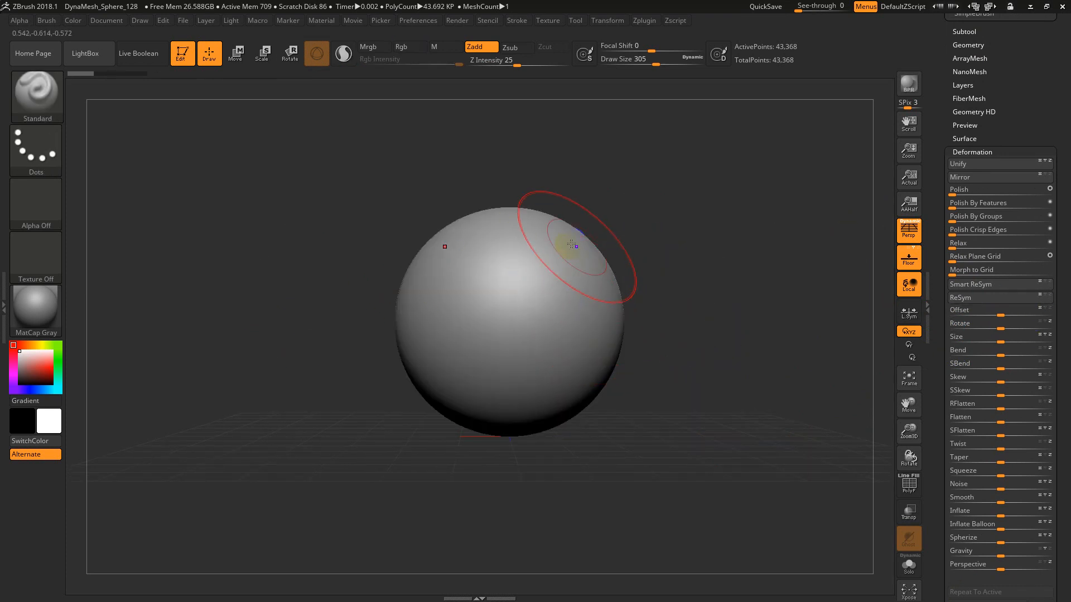
# Step: Redo the sphere's X offset, display the Move gizmo, and set the pivot point on the offset sphere
pyautogui.hotkey('ctrl', 'shift', 'z')
pyautogui.press('w')
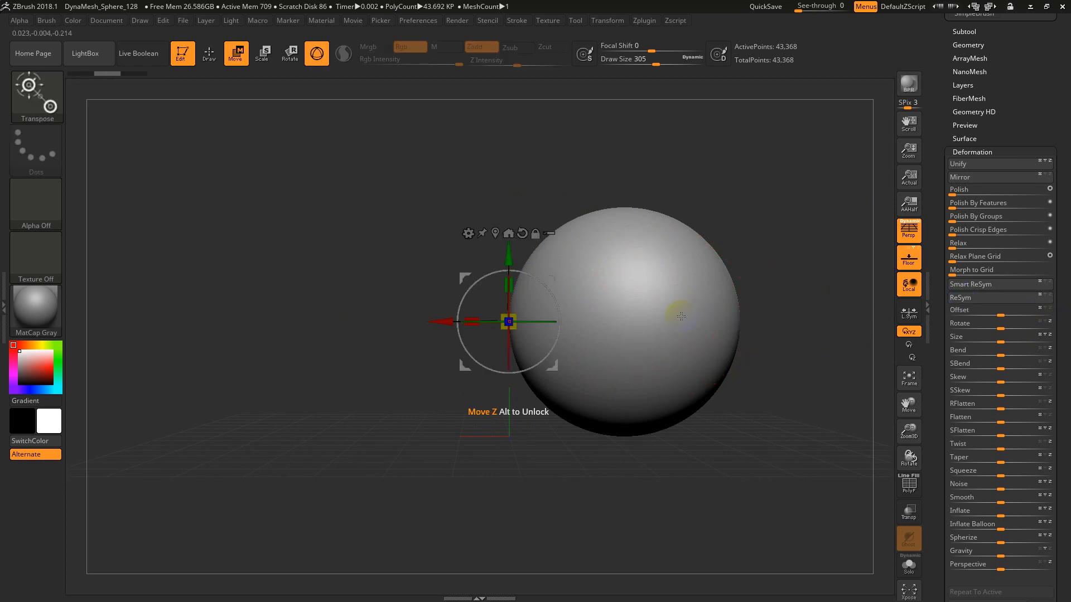
pyautogui.moveTo(442, 318); pyautogui.dragTo(509, 323)
pyautogui.hotkey('ctrl', 'z')
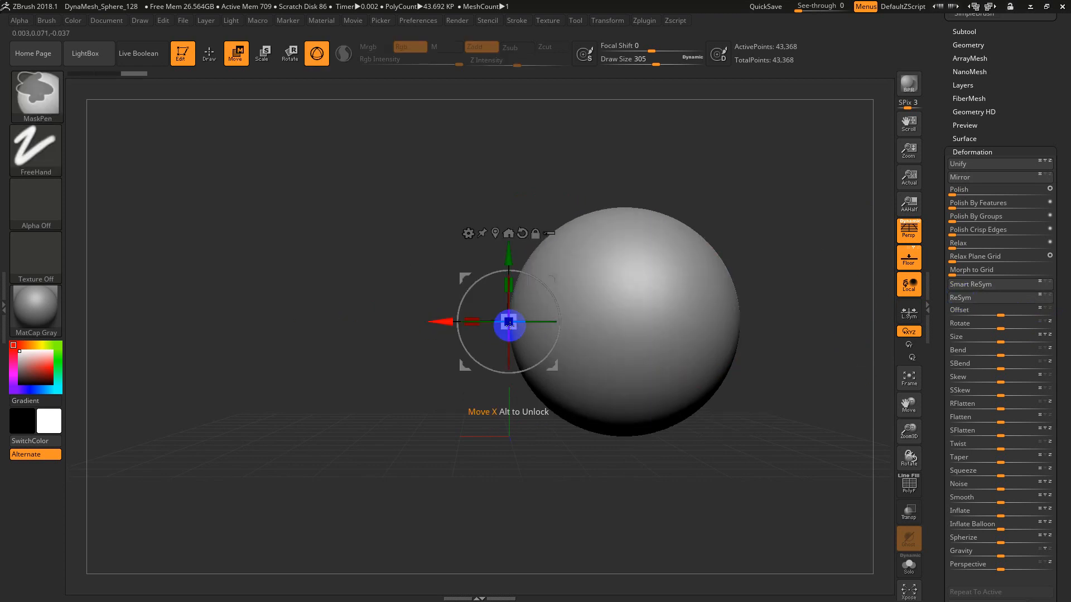
pyautogui.click(609, 21)
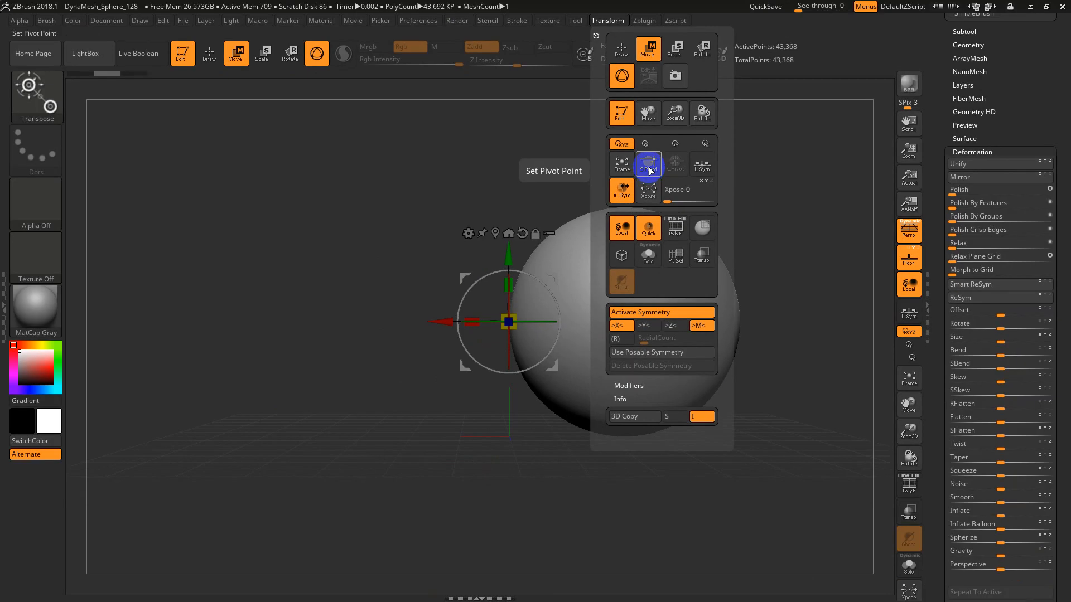
pyautogui.click(649, 170)
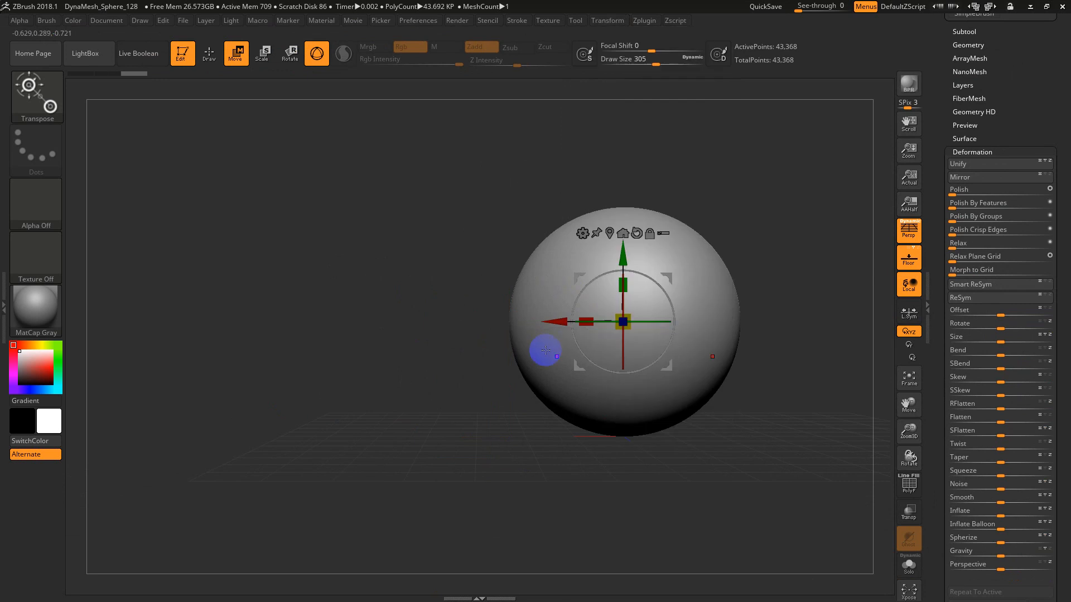
pyautogui.keyDown('alt'); pyautogui.moveTo(754, 403); pyautogui.dragTo(686, 380); pyautogui.keyUp('alt')
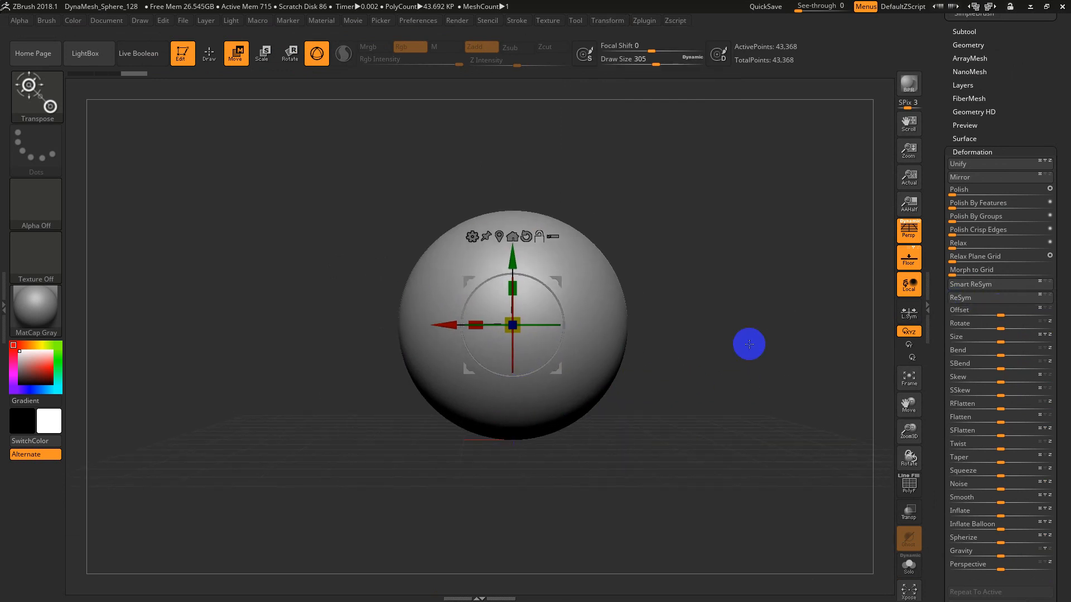
# Step: From a side view, try moving the sphere up along Y by about 0.82 with the gizmo, and look at it from an angle
pyautogui.moveTo(727, 347); pyautogui.dragTo(792, 350)
pyautogui.moveTo(587, 322)
pyautogui.mouseDown()
pyautogui.moveTo(623, 322)
pyautogui.moveTo(568, 322)
pyautogui.moveTo(700, 322)
pyautogui.moveTo(582, 322)
pyautogui.moveTo(596, 322)
pyautogui.mouseUp()
pyautogui.moveTo(524, 251); pyautogui.dragTo(523, 157)
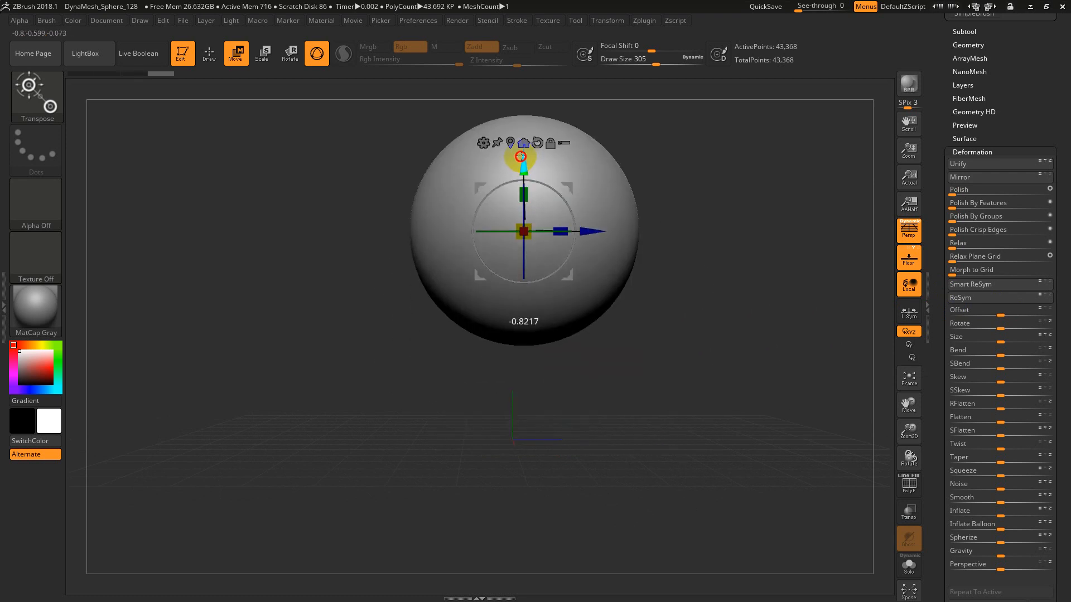
pyautogui.moveTo(736, 415)
pyautogui.mouseDown(button='right')
pyautogui.moveTo(678, 425)
pyautogui.moveTo(674, 378)
pyautogui.moveTo(689, 408)
pyautogui.moveTo(727, 424)
pyautogui.mouseUp(button='right')
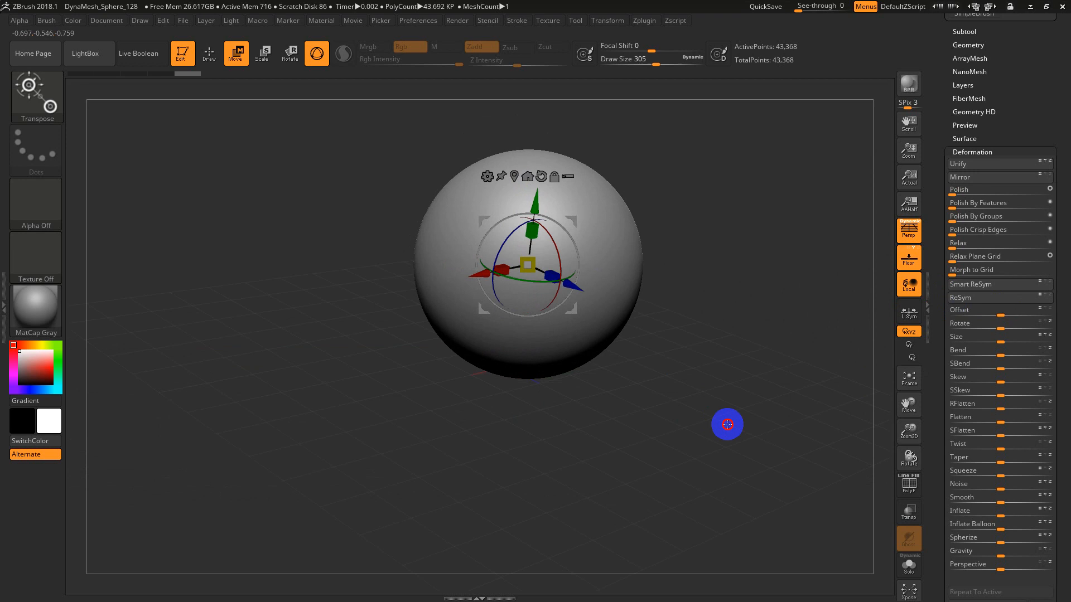
pyautogui.moveTo(725, 360); pyautogui.dragTo(815, 407, button='right')
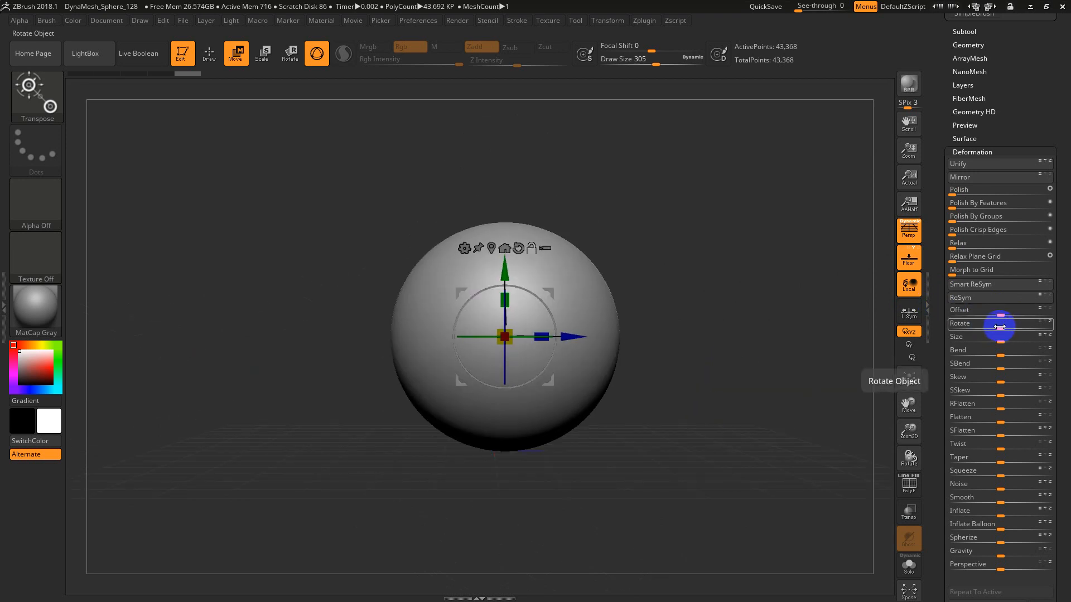
# Step: Show the polyframe, try the Rotate deformation on the sphere, and undo it
pyautogui.hotkey('shift', 'f')
pyautogui.hotkey('shift', 'f')
pyautogui.hotkey('shift', 'f')
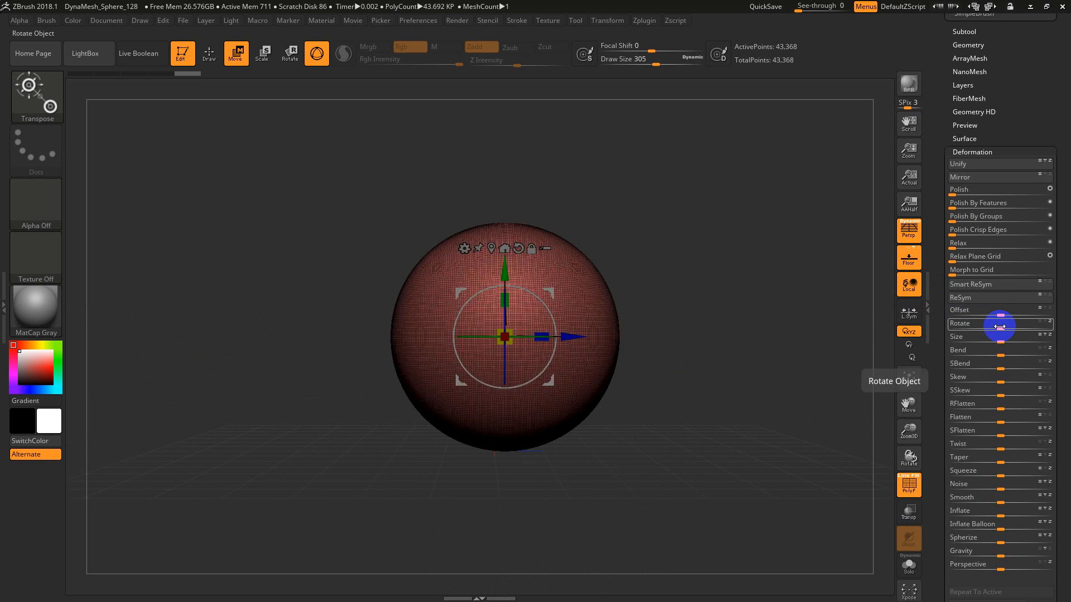
pyautogui.moveTo(1000, 329)
pyautogui.mouseDown()
pyautogui.moveTo(1028, 330)
pyautogui.moveTo(999, 330)
pyautogui.moveTo(1030, 345)
pyautogui.moveTo(968, 335)
pyautogui.moveTo(999, 334)
pyautogui.mouseUp()
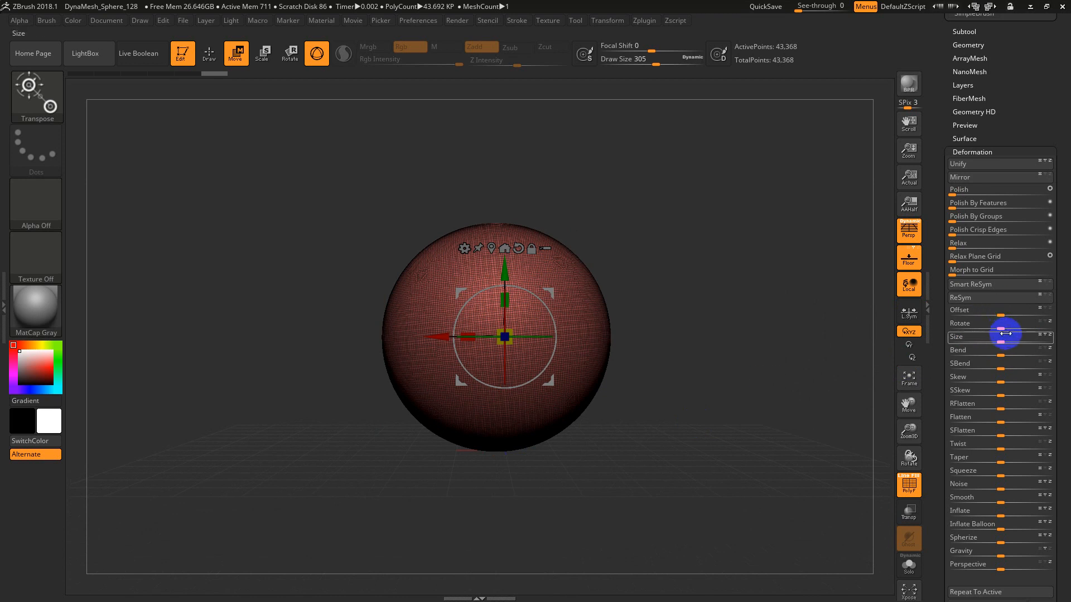
pyautogui.moveTo(1000, 327); pyautogui.dragTo(1019, 329)
pyautogui.hotkey('ctrl', 'z')
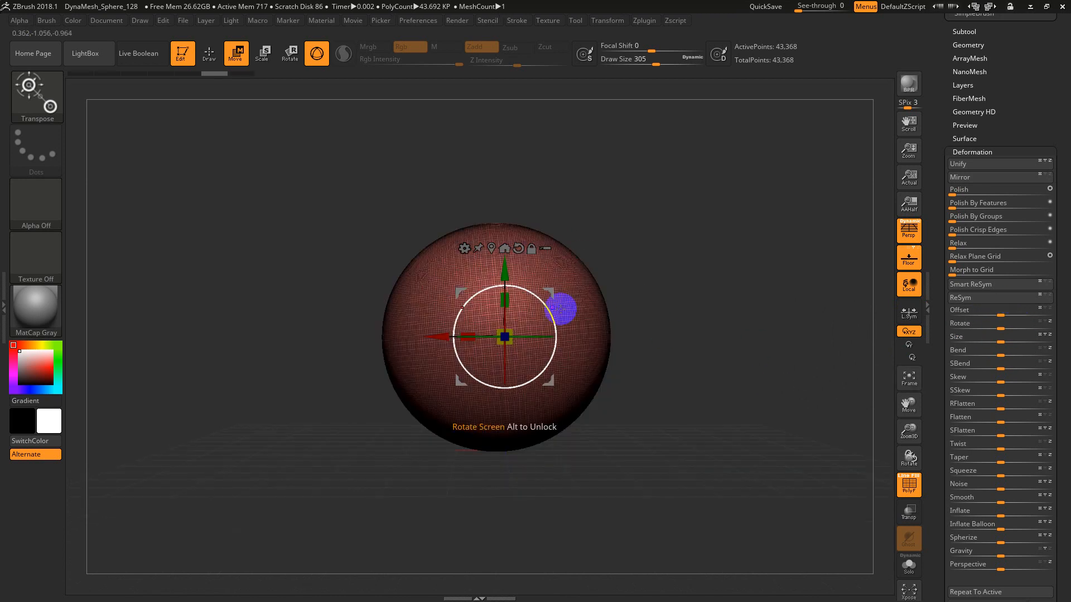
# Step: Try rotating the sphere in both directions with the gizmo's screen rotation ring, and undo the rotation
pyautogui.moveTo(560, 309)
pyautogui.mouseDown()
pyautogui.moveTo(552, 303)
pyautogui.moveTo(578, 294)
pyautogui.moveTo(593, 343)
pyautogui.moveTo(552, 320)
pyautogui.moveTo(569, 292)
pyautogui.moveTo(557, 270)
pyautogui.moveTo(577, 298)
pyautogui.mouseUp()
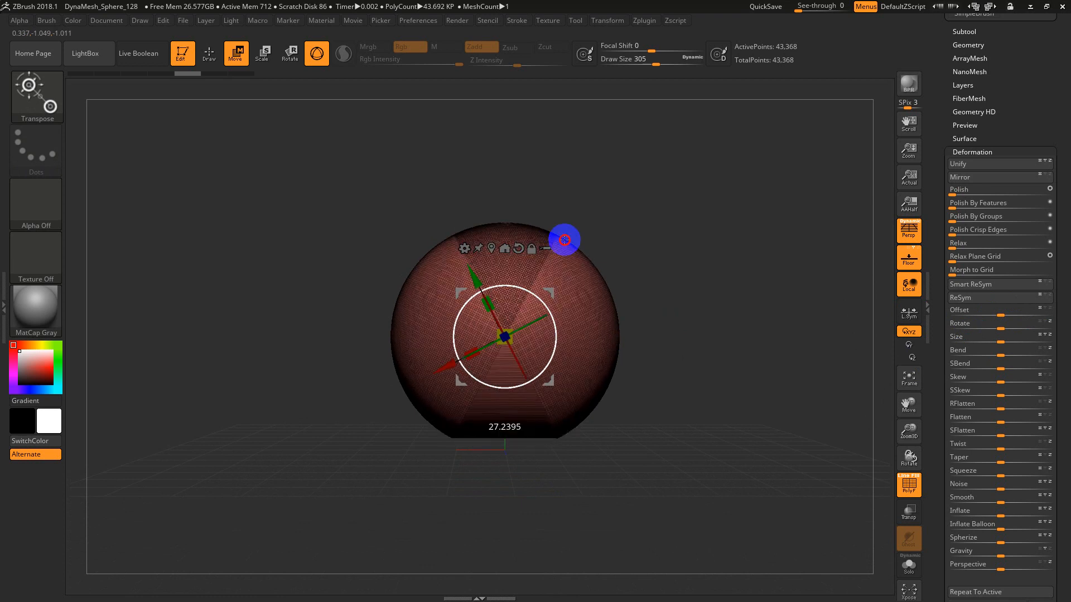
pyautogui.moveTo(565, 240); pyautogui.dragTo(551, 303)
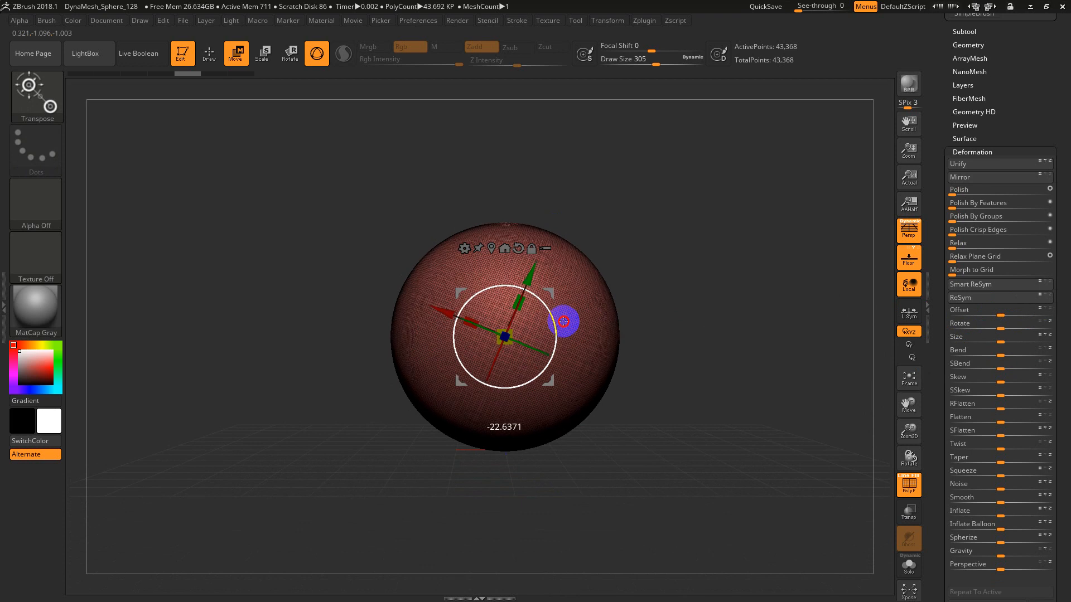
pyautogui.moveTo(563, 321); pyautogui.dragTo(565, 321)
pyautogui.hotkey('ctrl', 'z')
pyautogui.moveTo(1005, 328)
pyautogui.mouseDown()
pyautogui.moveTo(1018, 330)
pyautogui.moveTo(944, 313)
pyautogui.moveTo(1006, 325)
pyautogui.mouseUp()
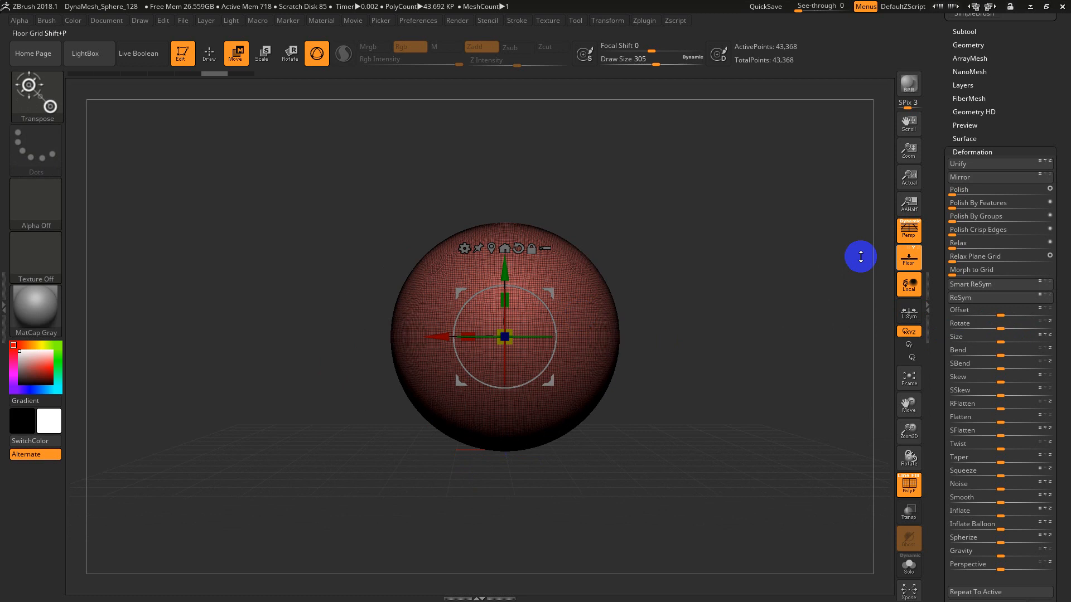
# Step: Try a uniform gizmo scale on the sphere, undo it, and stretch the sphere along Y into a tall ellipsoid
pyautogui.moveTo(932, 347); pyautogui.dragTo(1028, 263)
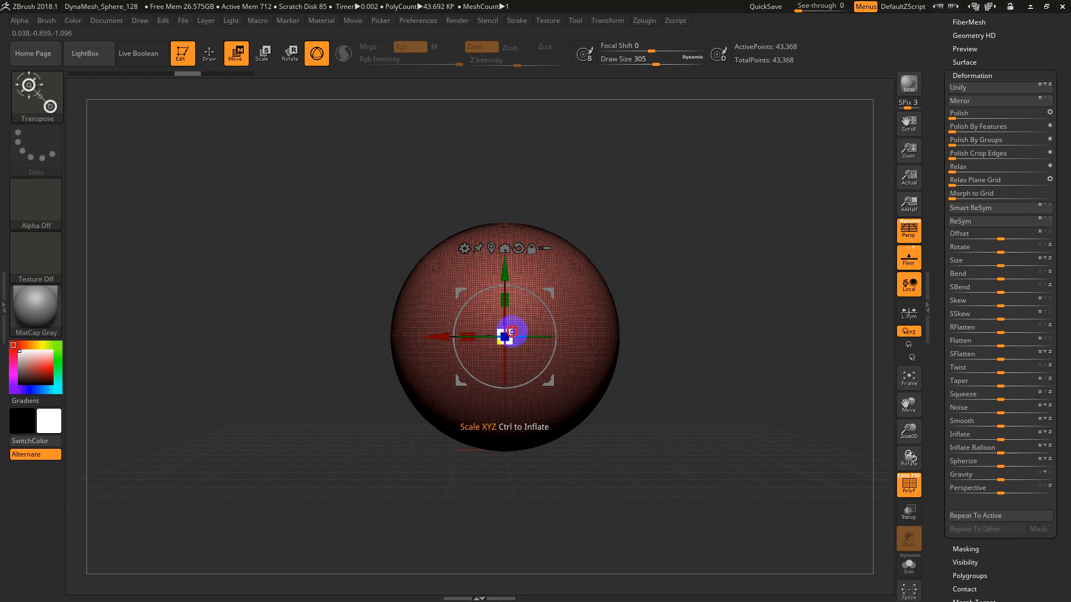
pyautogui.moveTo(511, 333); pyautogui.dragTo(533, 220)
pyautogui.hotkey('ctrl', 'z')
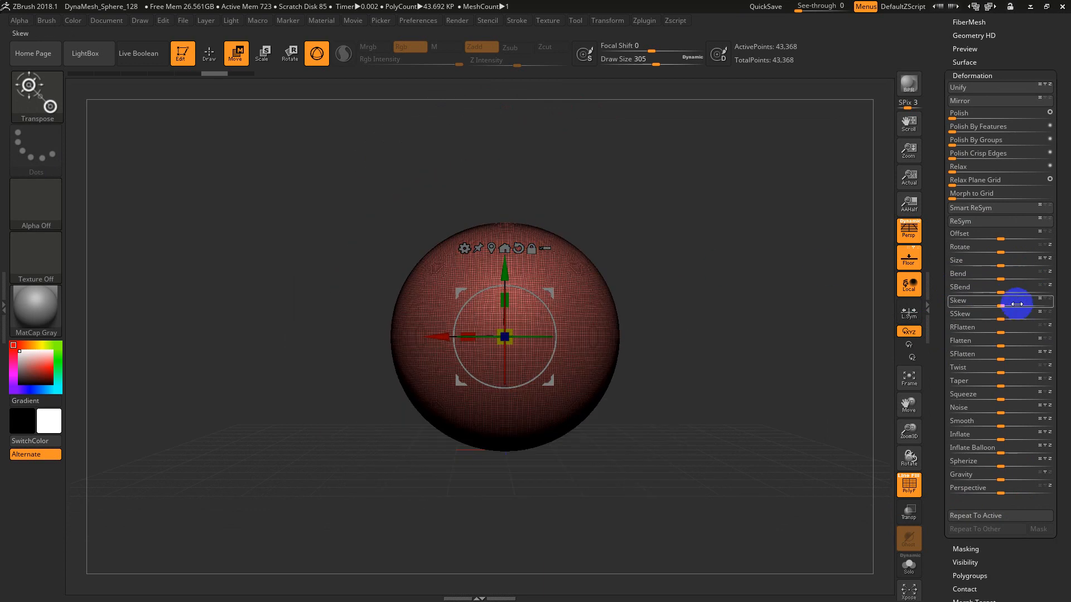
pyautogui.moveTo(1002, 275)
pyautogui.mouseDown()
pyautogui.moveTo(1023, 275)
pyautogui.moveTo(985, 277)
pyautogui.moveTo(1000, 275)
pyautogui.mouseUp()
pyautogui.moveTo(504, 301); pyautogui.dragTo(1068, 304)
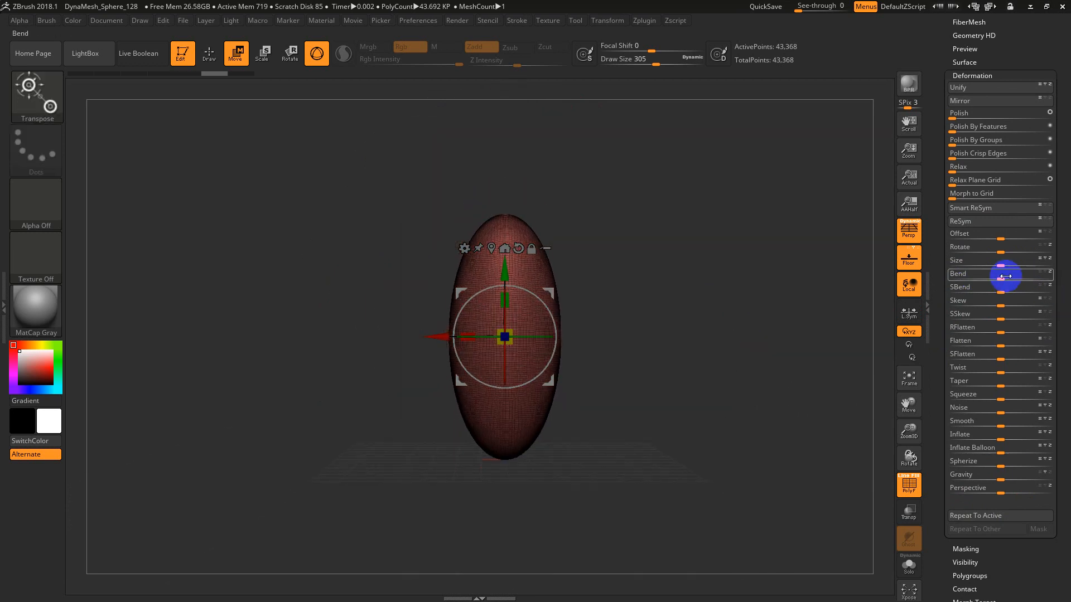
# Step: Try the Bend deformation on the ellipsoid, undo it, and test Smooth Bend
pyautogui.moveTo(1005, 276); pyautogui.dragTo(980, 273)
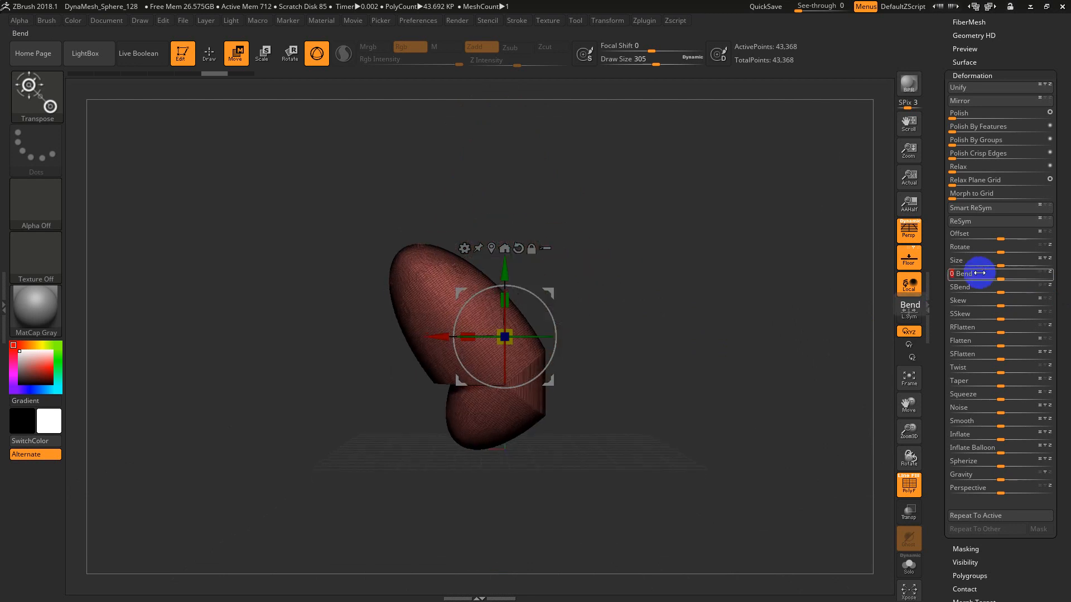
pyautogui.hotkey('ctrl', 'z')
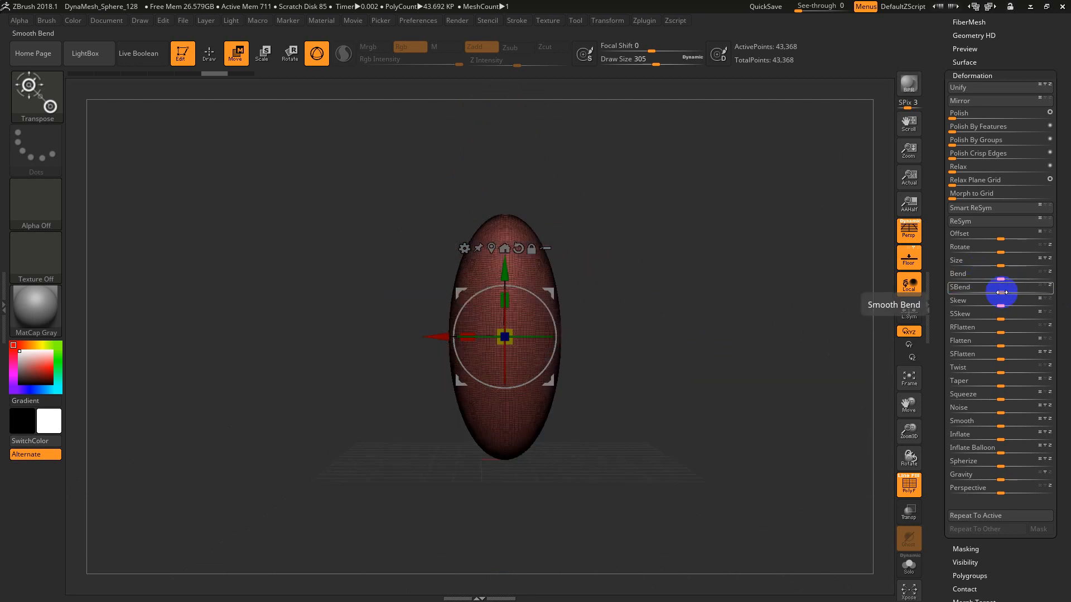
pyautogui.moveTo(1001, 293)
pyautogui.mouseDown()
pyautogui.moveTo(1013, 291)
pyautogui.moveTo(989, 291)
pyautogui.moveTo(1016, 292)
pyautogui.moveTo(991, 291)
pyautogui.moveTo(1002, 291)
pyautogui.mouseUp()
# Step: Hide the polyframe and pull the ellipsoid's top upward into a long tapered tip with the SnakeHook brush at draw size 685
pyautogui.press('q')
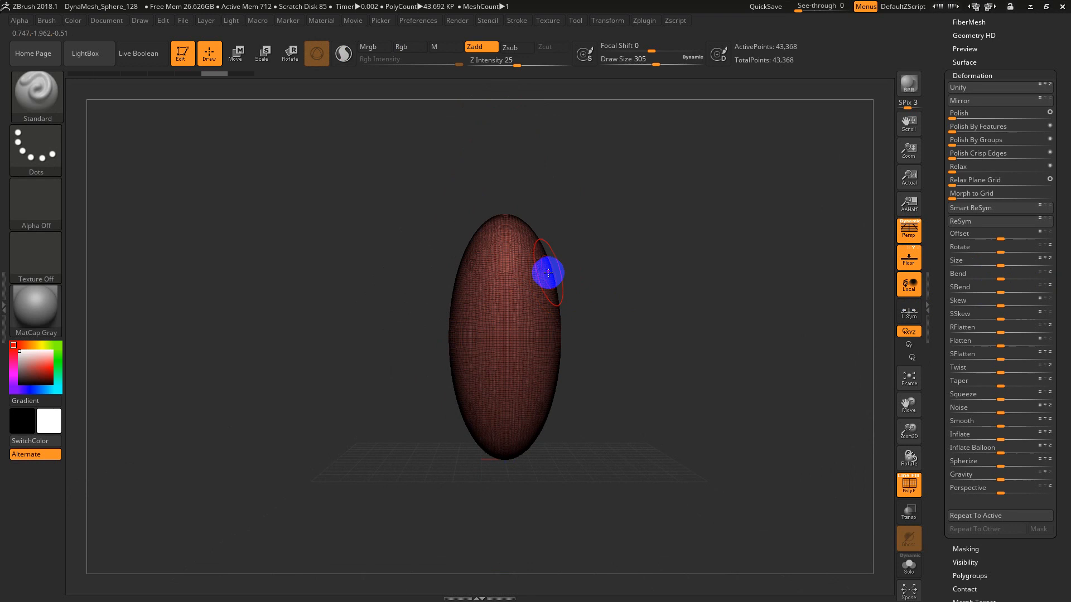
pyautogui.hotkey('shift', 'f')
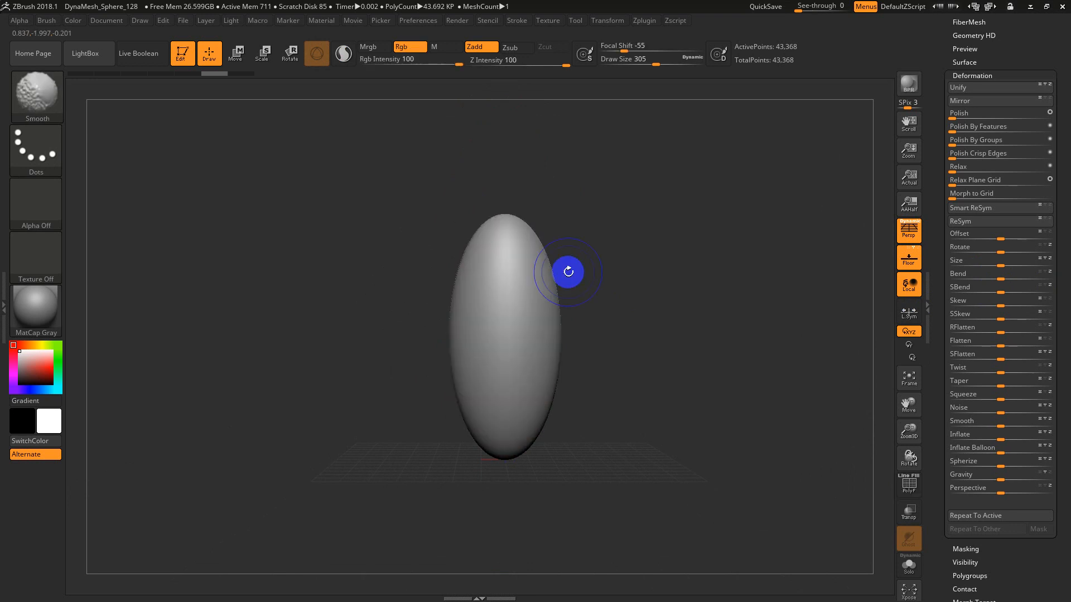
pyautogui.keyDown('alt'); pyautogui.moveTo(576, 289); pyautogui.dragTo(547, 341); pyautogui.keyUp('alt')
pyautogui.press('b')
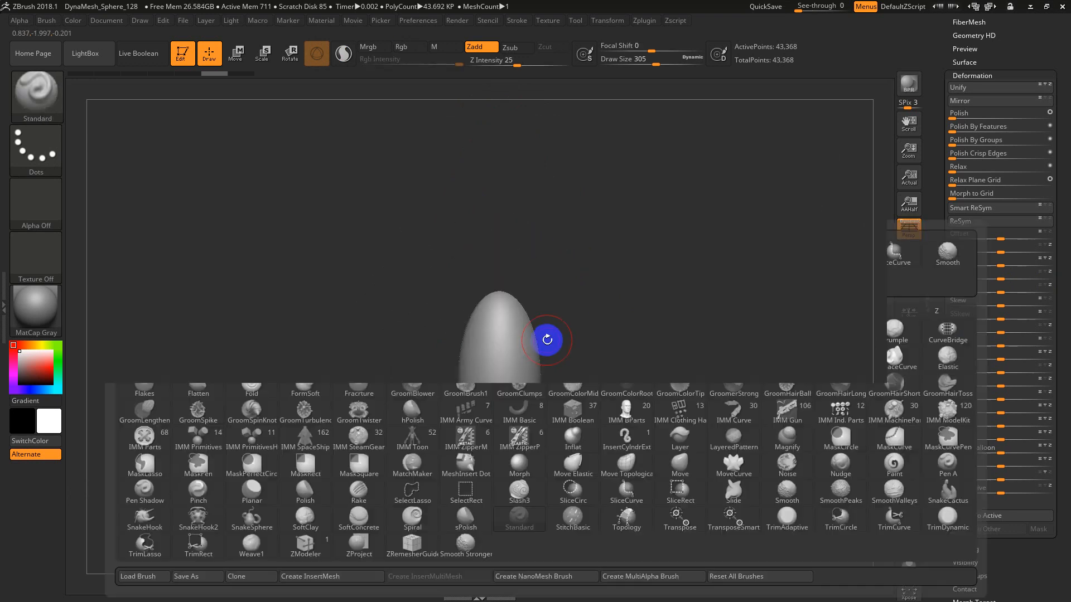
pyautogui.press('s')
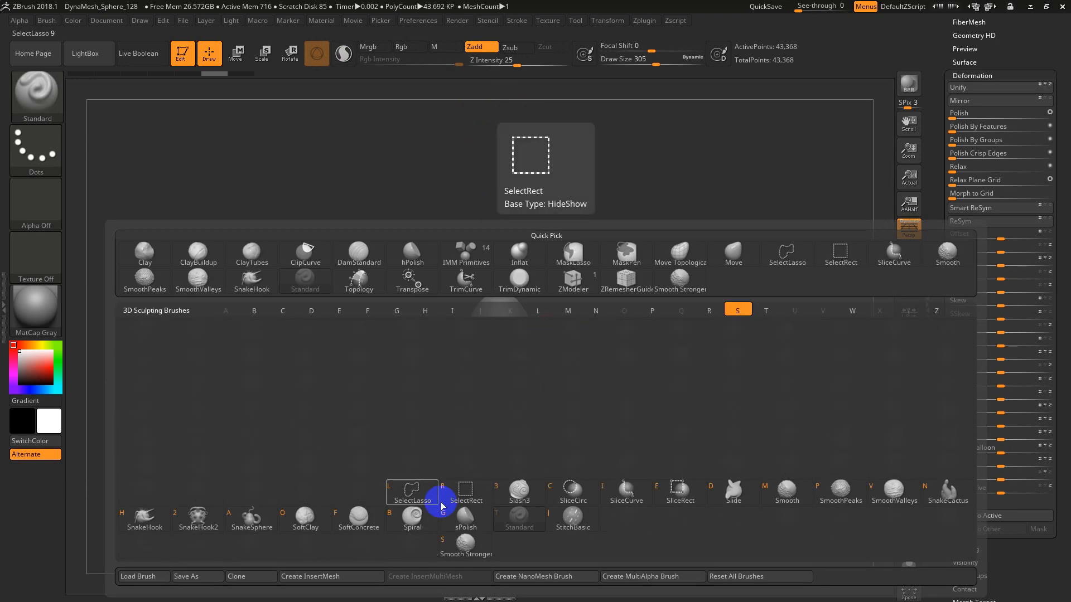
pyautogui.click(150, 522)
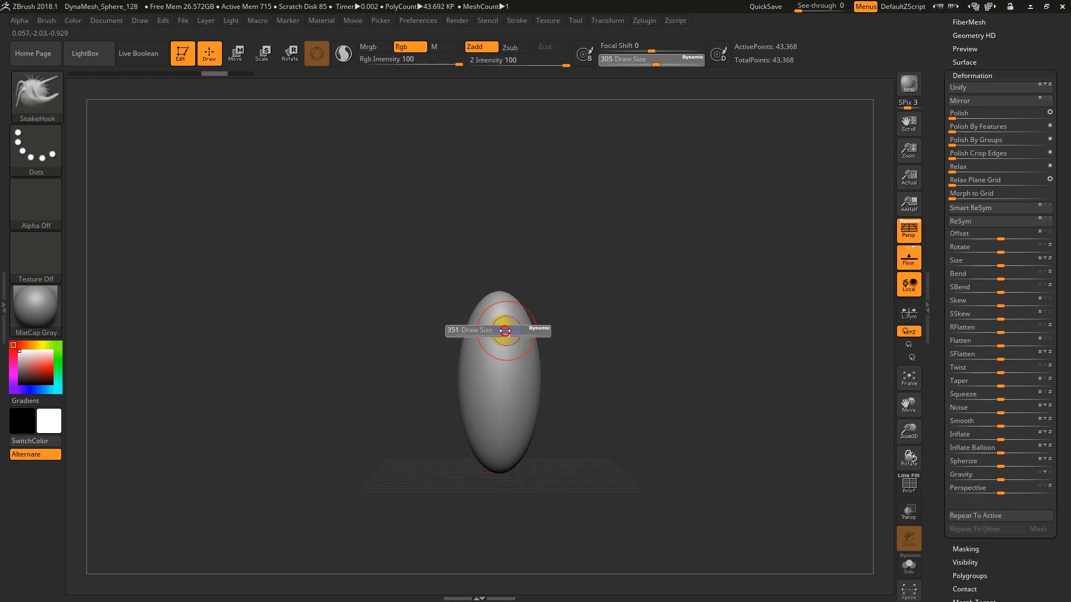
pyautogui.moveTo(499, 295); pyautogui.dragTo(495, 197)
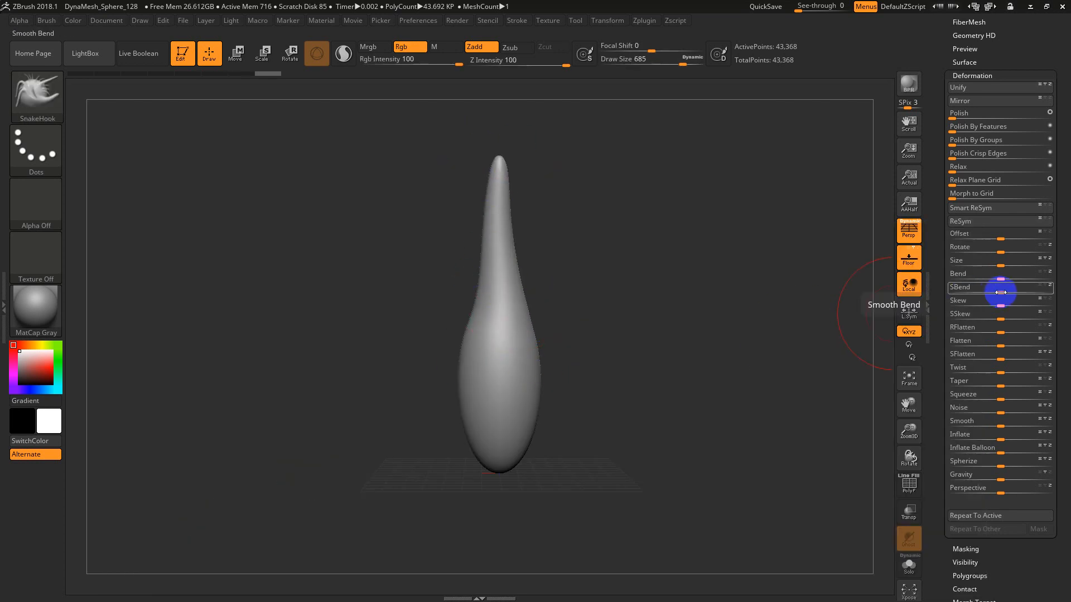
# Step: Try Smooth Bend on the tapered shape, undo it along with the SnakeHook pull, and show the polyframe
pyautogui.moveTo(1000, 292); pyautogui.dragTo(1008, 296)
pyautogui.moveTo(877, 371); pyautogui.dragTo(648, 392)
pyautogui.hotkey('ctrl', 'z')
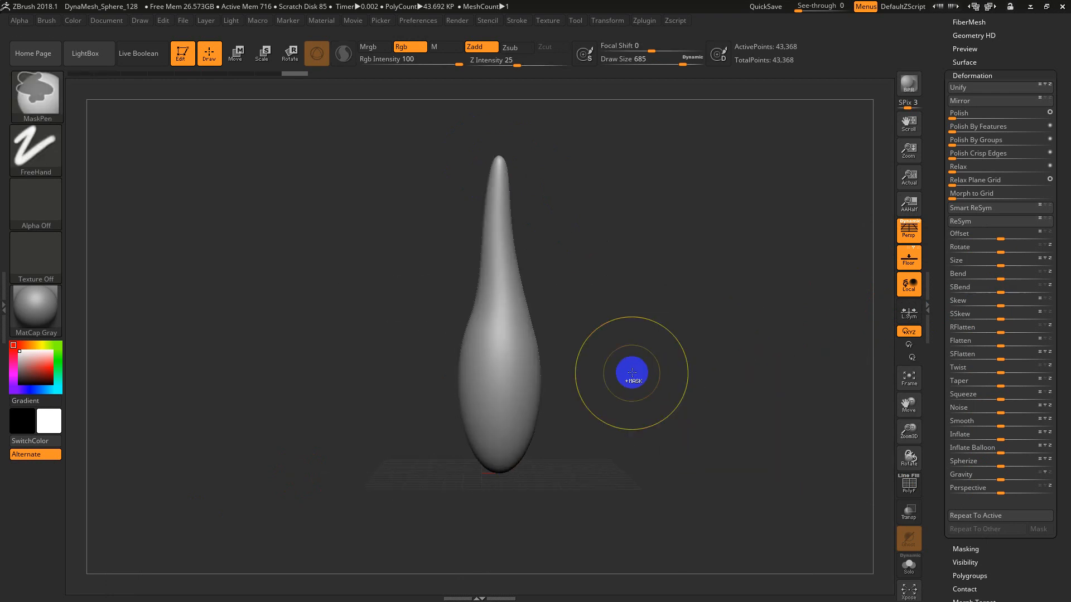
pyautogui.hotkey('shift', 'f')
pyautogui.hotkey('ctrl', 'z')
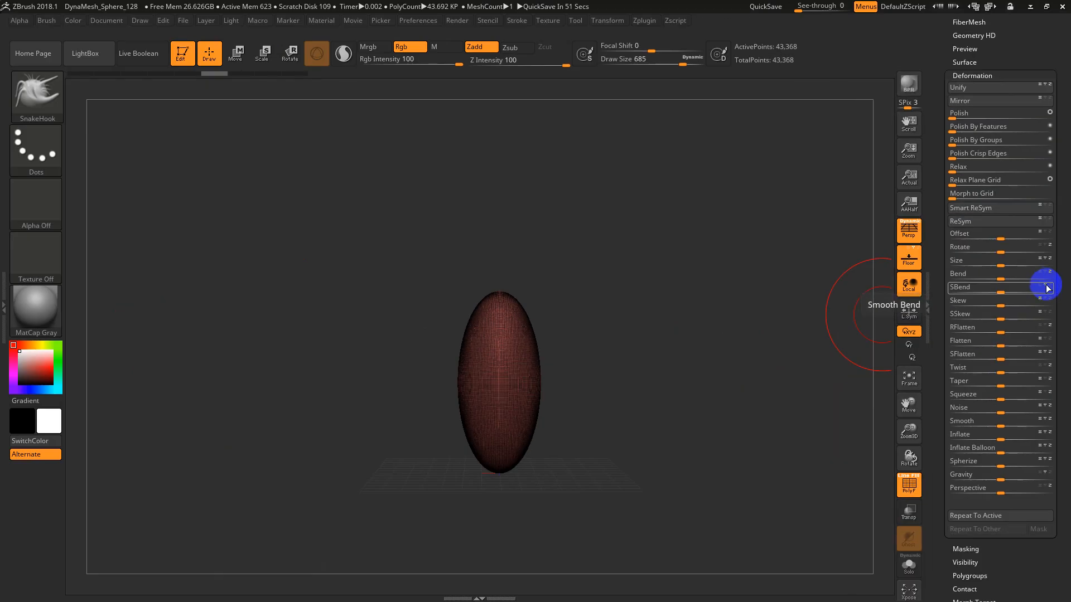
# Step: Try Smooth Bend on the ellipsoid with the Y axis and with the X axis, inspect the bends, and undo them
pyautogui.moveTo(1000, 293); pyautogui.dragTo(1027, 295)
pyautogui.moveTo(631, 416); pyautogui.dragTo(640, 501, button='right')
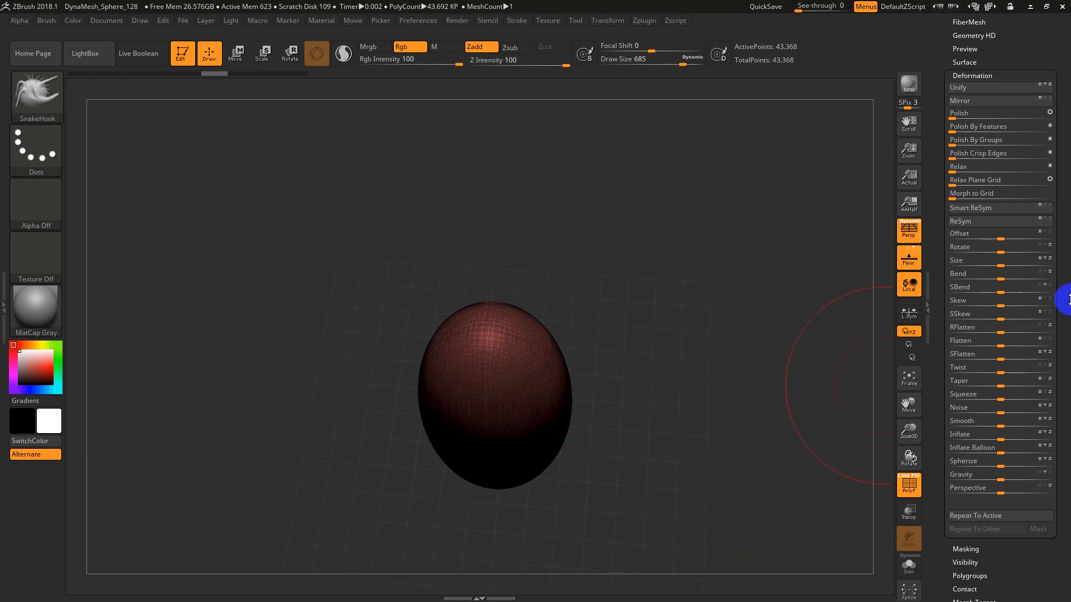
pyautogui.click(1040, 285)
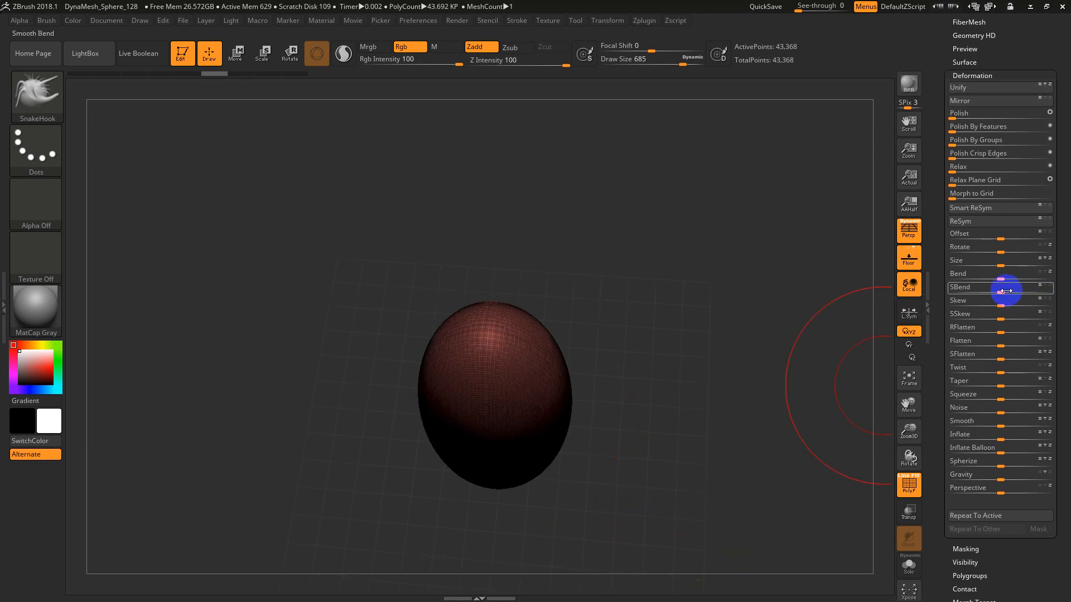
pyautogui.moveTo(1004, 293); pyautogui.dragTo(1027, 295)
pyautogui.moveTo(759, 357); pyautogui.dragTo(661, 339, button='right')
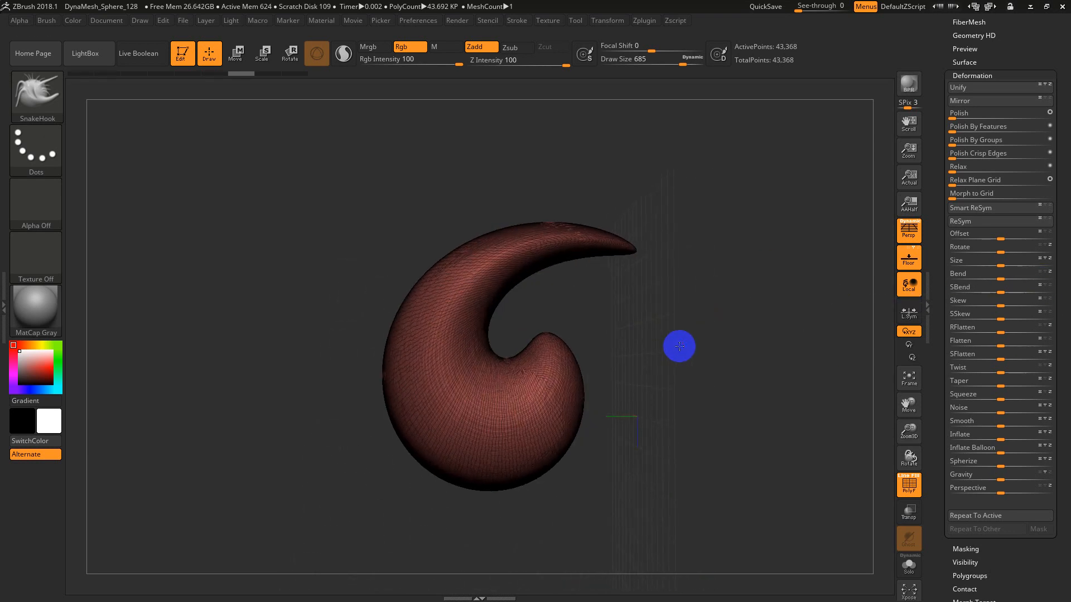
pyautogui.hotkey('ctrl', 'z')
# Step: Try a Smooth Bend in the opposite, negative direction and inspect the ellipsoid from several angles
pyautogui.moveTo(1004, 294); pyautogui.dragTo(980, 290)
pyautogui.moveTo(781, 304); pyautogui.dragTo(667, 277, button='right')
pyautogui.moveTo(740, 308); pyautogui.dragTo(651, 438, button='right')
pyautogui.keyDown('alt'); pyautogui.moveTo(662, 435); pyautogui.dragTo(664, 441); pyautogui.keyUp('alt')
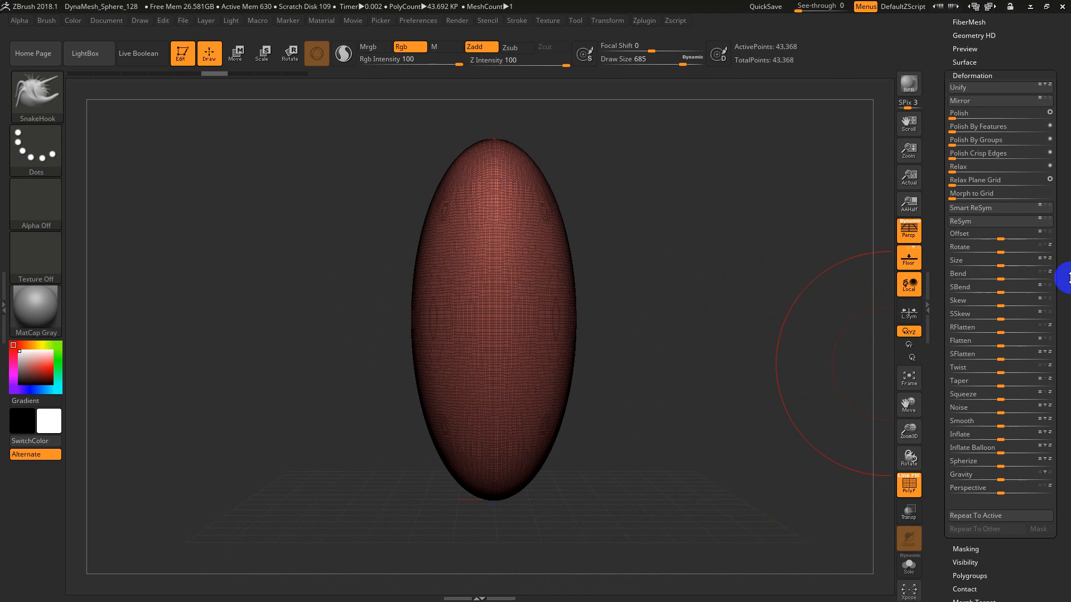
# Step: Try a Smooth Bend of about 35 on the X and Z axes together, inspect the shape, and undo it
pyautogui.moveTo(998, 293); pyautogui.dragTo(1021, 296)
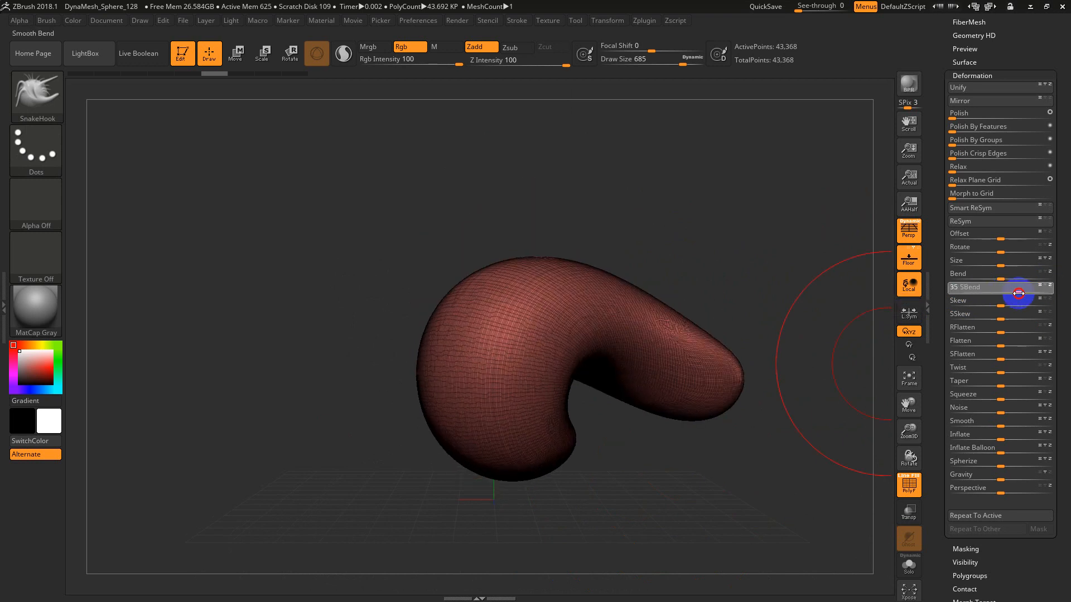
pyautogui.moveTo(757, 402); pyautogui.dragTo(687, 388)
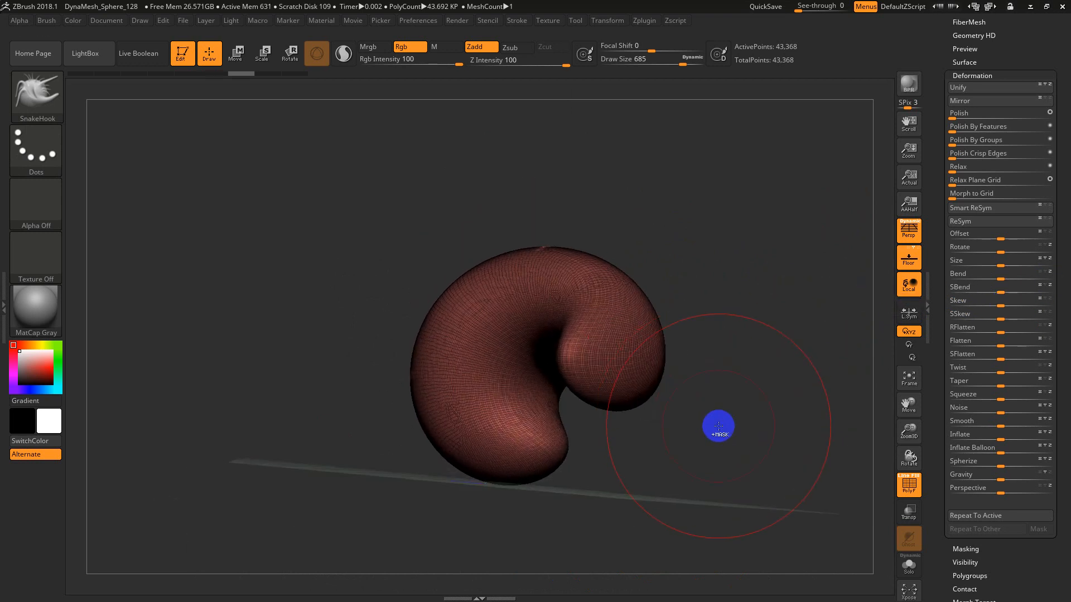
pyautogui.hotkey('ctrl', 'z')
pyautogui.moveTo(717, 426); pyautogui.dragTo(710, 396)
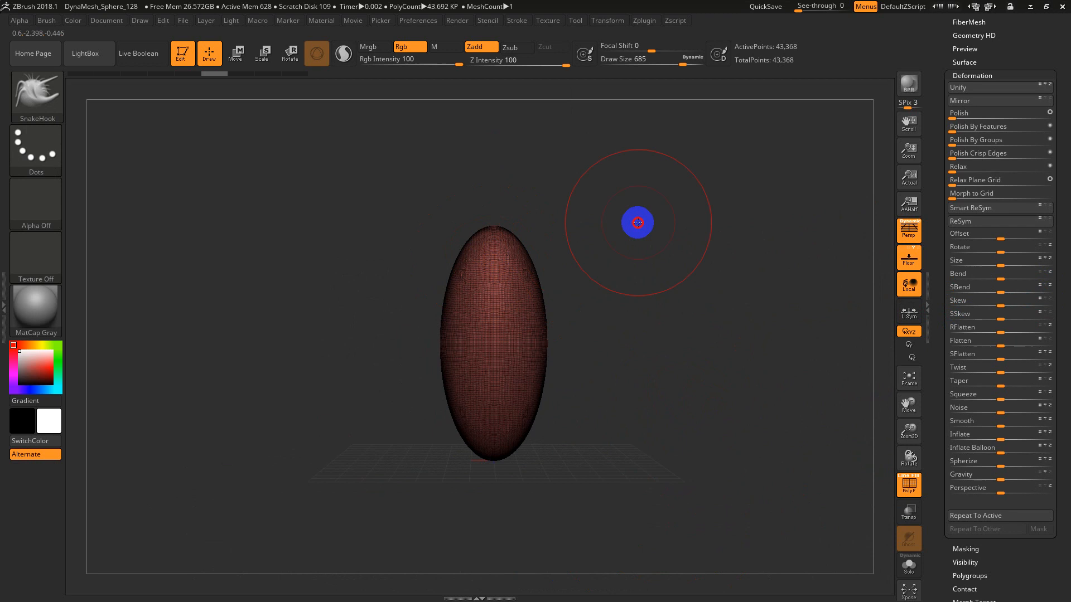
# Step: Pull the ellipsoid's top upward again into a long tapered tip with the SnakeHook brush, hide the polyframe, and frame the shape
pyautogui.keyDown('alt'); pyautogui.moveTo(638, 222); pyautogui.dragTo(628, 345); pyautogui.keyUp('alt')
pyautogui.moveTo(487, 355)
pyautogui.mouseDown()
pyautogui.moveTo(493, 253)
pyautogui.moveTo(479, 130)
pyautogui.moveTo(499, 357)
pyautogui.moveTo(495, 137)
pyautogui.mouseUp()
pyautogui.hotkey('shift', 'f')
pyautogui.press('f')
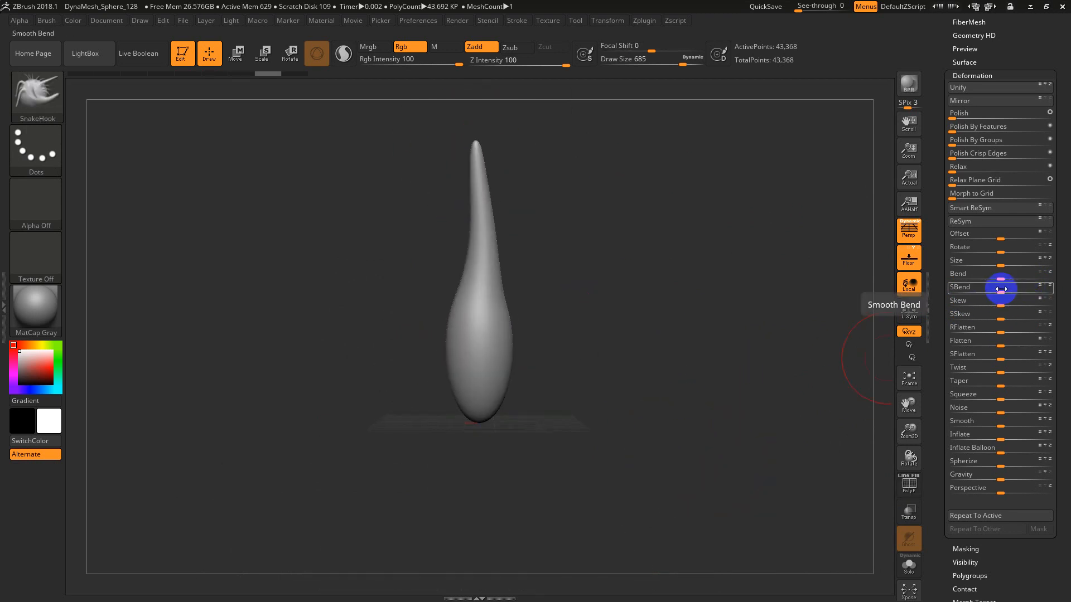
# Step: Try a Smooth Bend on the tapered shape, inspect it from another angle, and undo back to the plain ellipsoid
pyautogui.moveTo(1001, 290); pyautogui.dragTo(699, 386)
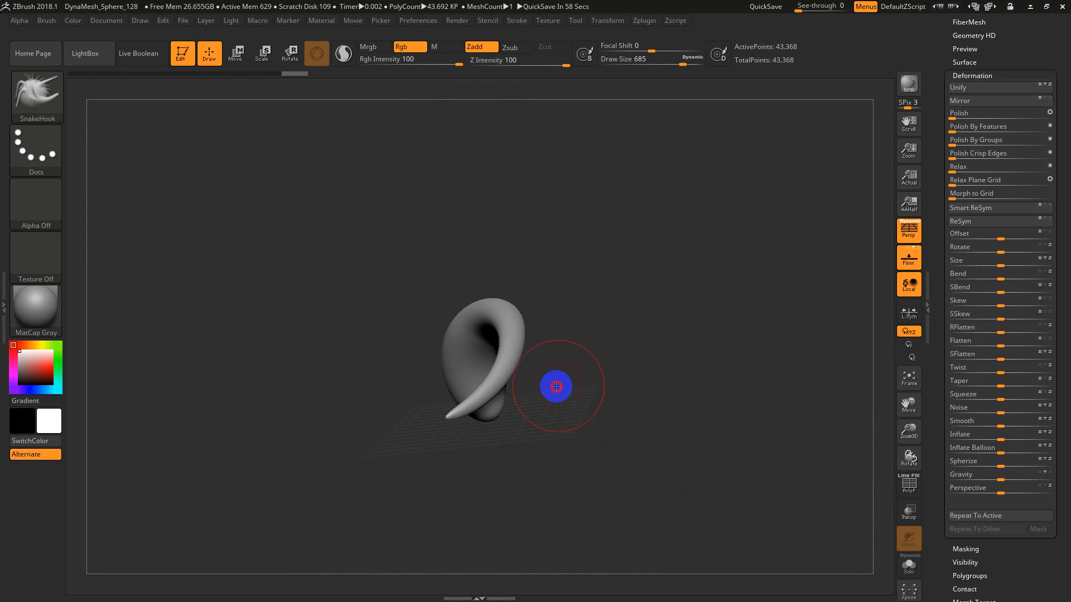
pyautogui.moveTo(556, 387)
pyautogui.mouseDown()
pyautogui.moveTo(593, 370)
pyautogui.moveTo(613, 434)
pyautogui.mouseUp()
pyautogui.press('shift')
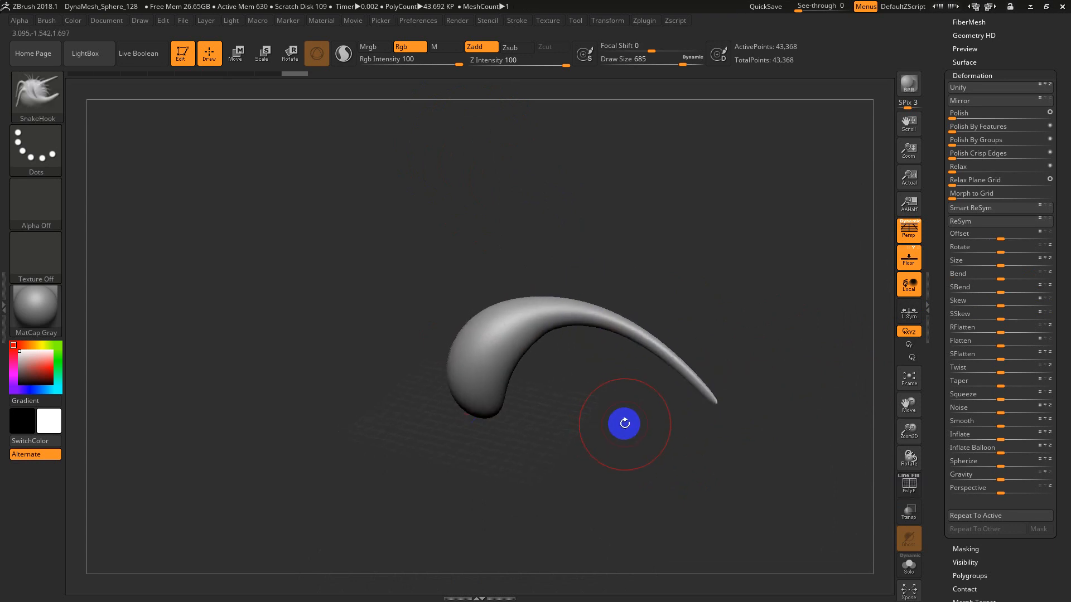
pyautogui.hotkey('ctrl', 'z')
pyautogui.hotkey('ctrl', 'z')
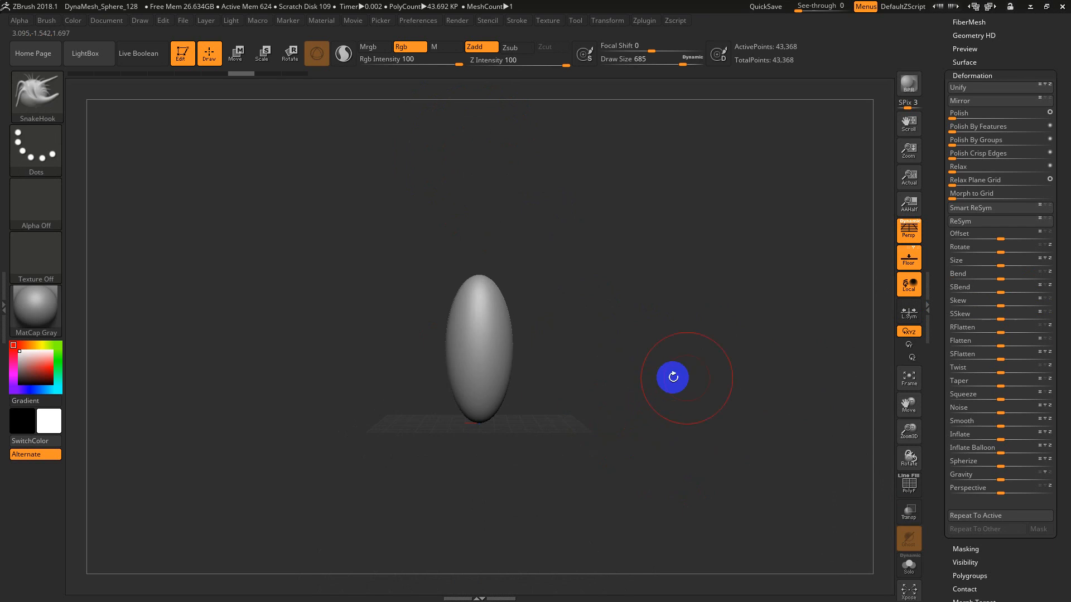
pyautogui.hotkey('ctrl', 'z')
# Step: Try Radial Flatten on the ellipsoid, read the descriptions of the Radial Flatten and Squeeze sliders, and undo the deformation
pyautogui.moveTo(1002, 331)
pyautogui.mouseDown()
pyautogui.moveTo(1028, 332)
pyautogui.moveTo(1014, 332)
pyautogui.mouseUp()
pyautogui.moveTo(692, 359)
pyautogui.mouseDown()
pyautogui.moveTo(667, 399)
pyautogui.moveTo(725, 420)
pyautogui.mouseUp()
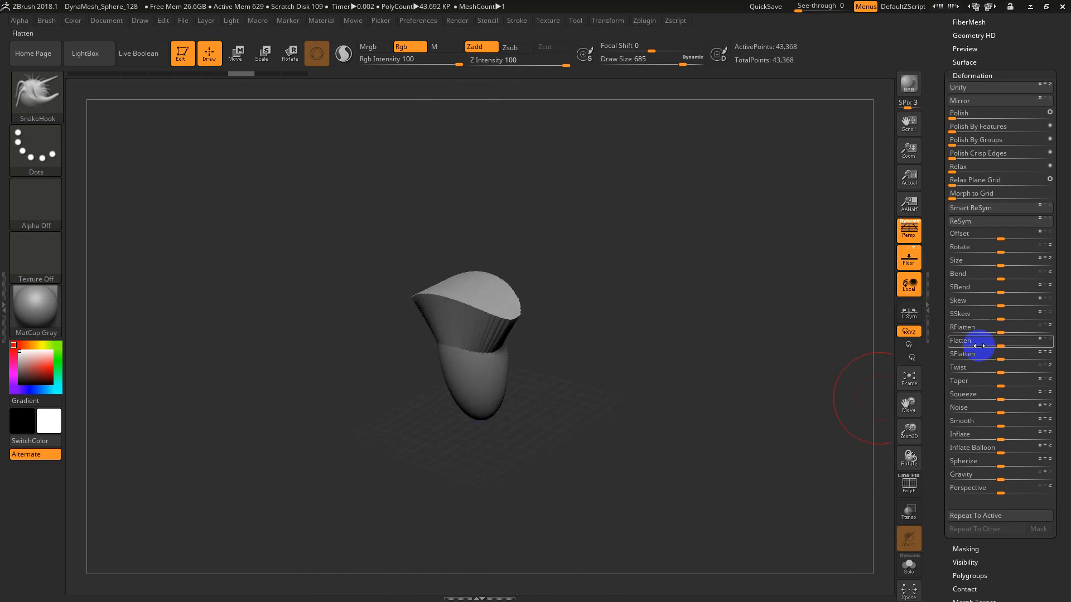
pyautogui.press('ctrl')
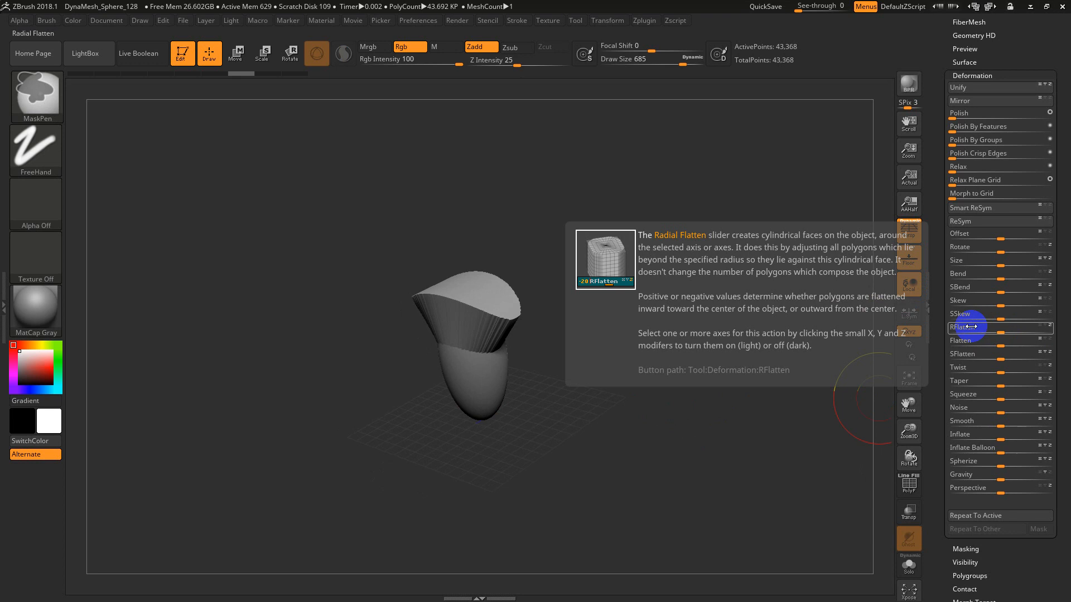
pyautogui.press('ctrl')
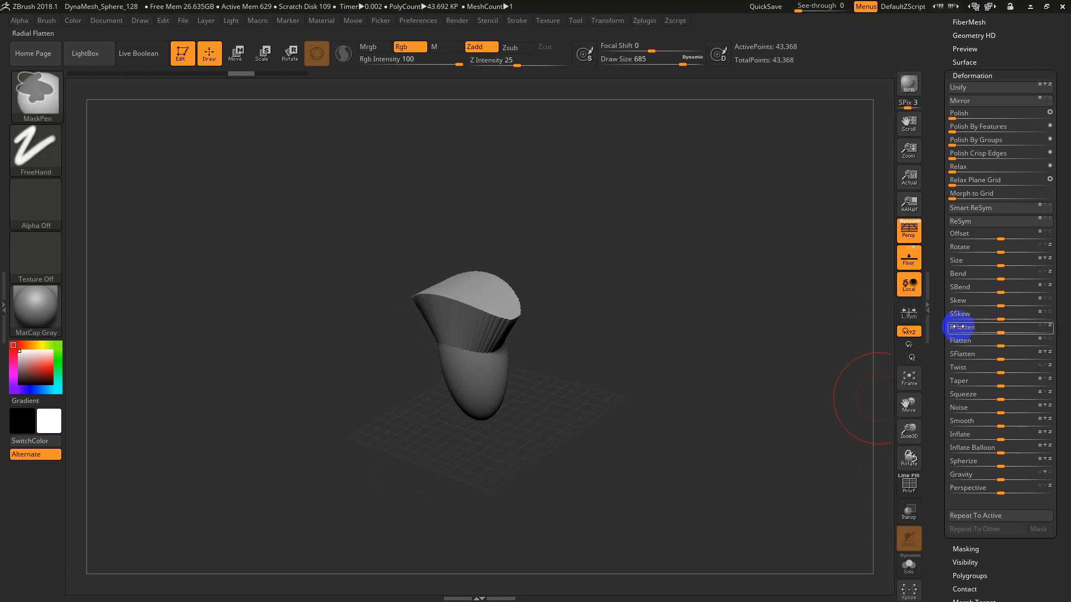
pyautogui.press('ctrl')
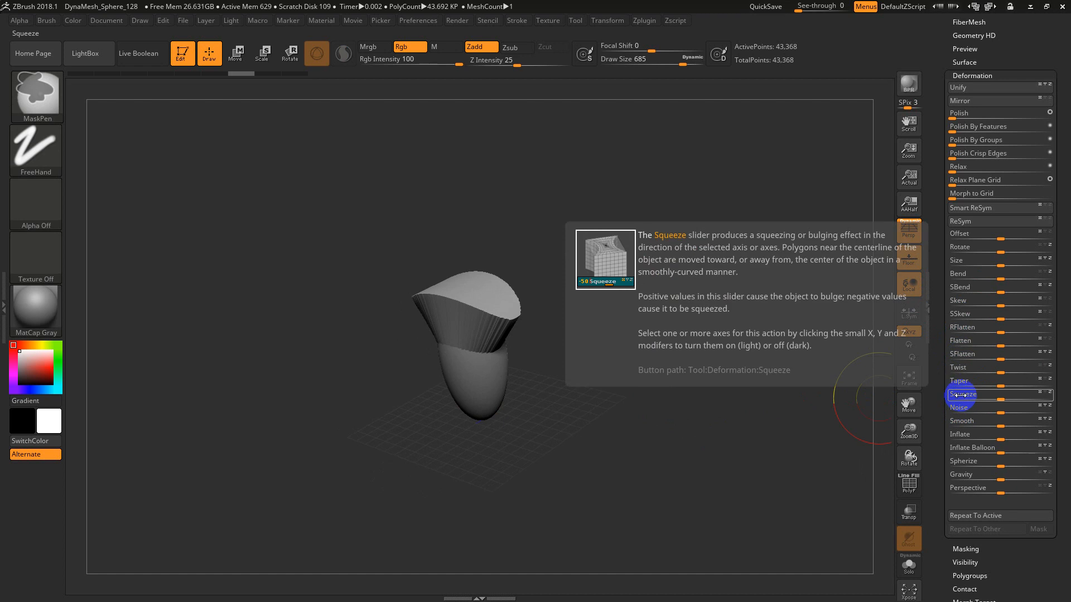
pyautogui.hotkey('ctrl', 'z')
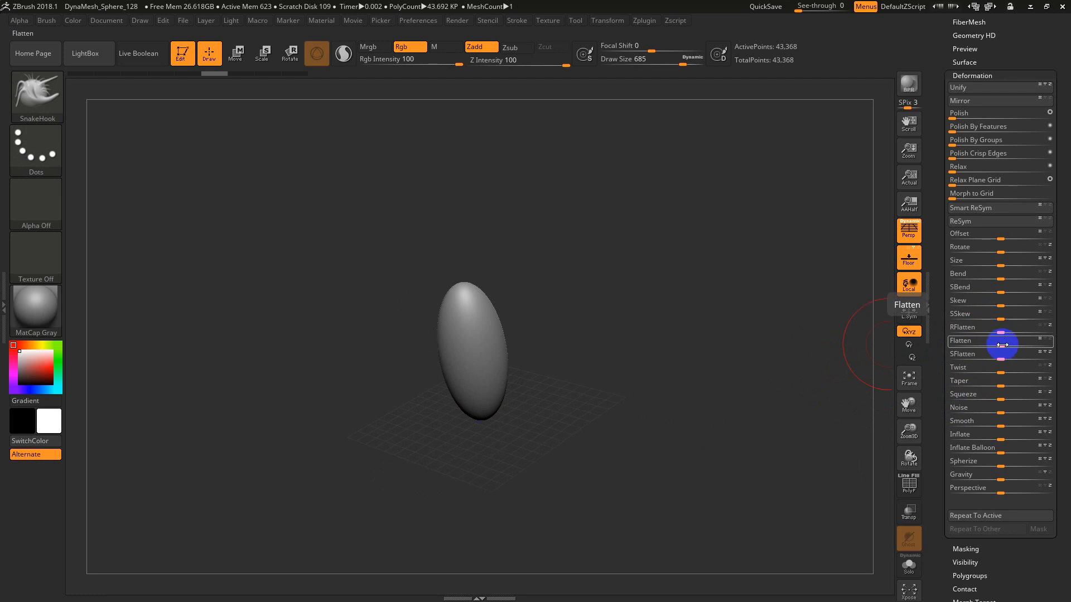
# Step: Try a strong Flatten on the ellipsoid along the X axis, inspect it with the polyframe shown, and undo it
pyautogui.moveTo(1000, 344); pyautogui.dragTo(1062, 347)
pyautogui.moveTo(781, 349); pyautogui.dragTo(713, 348)
pyautogui.hotkey('shift', 'f')
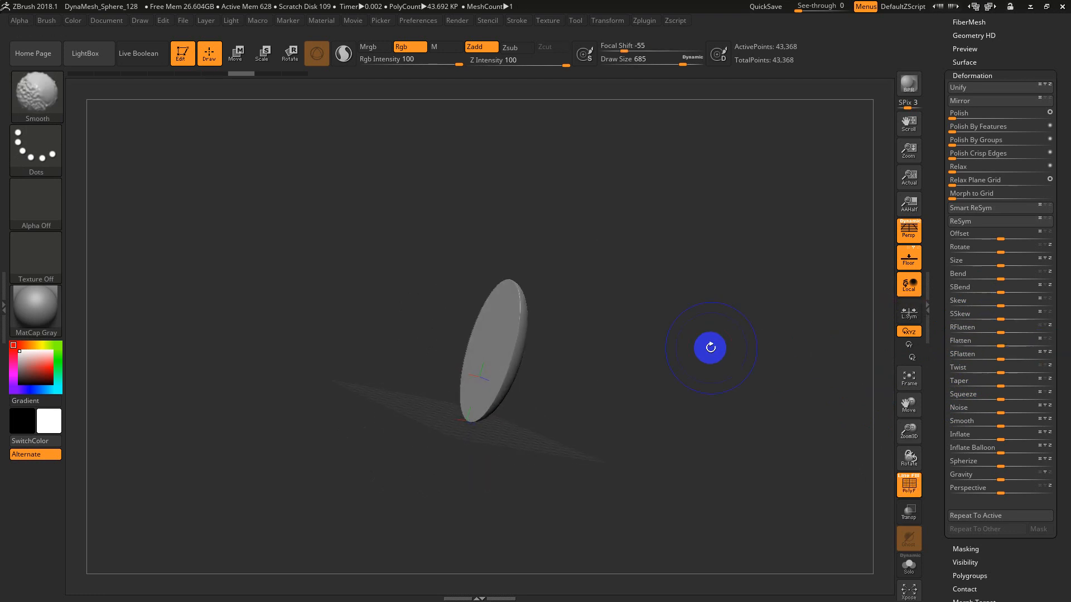
pyautogui.hotkey('ctrl', 'z')
pyautogui.hotkey('ctrl', 'z')
pyautogui.hotkey('shift', 'f')
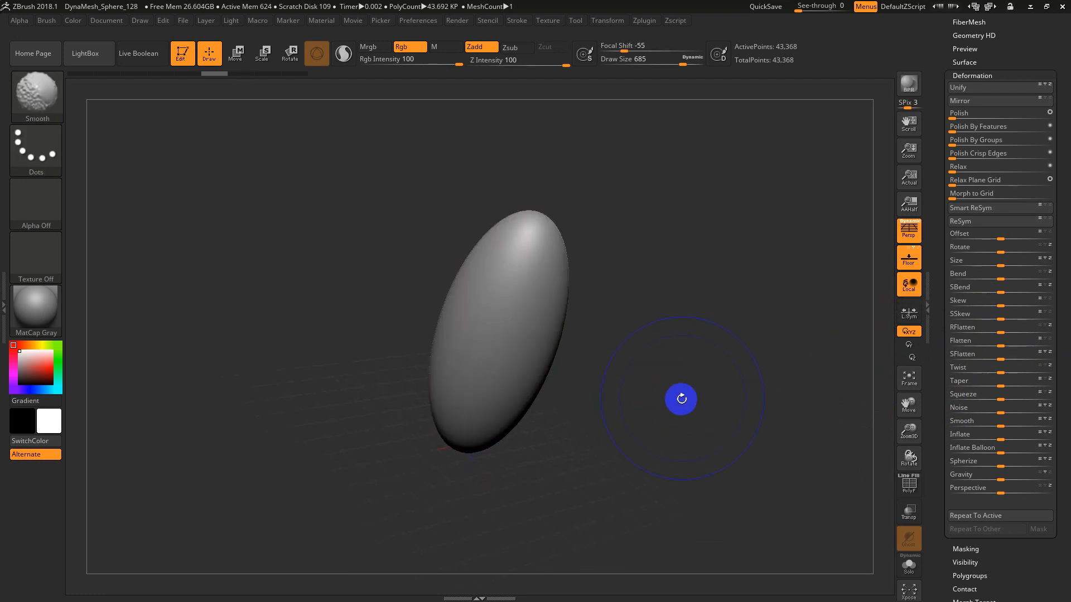
# Step: Try a lighter Flatten along the X axis and a negative Radial Flatten on the ellipsoid, undoing both attempts
pyautogui.moveTo(1000, 346); pyautogui.dragTo(1034, 347)
pyautogui.moveTo(736, 358); pyautogui.dragTo(614, 371)
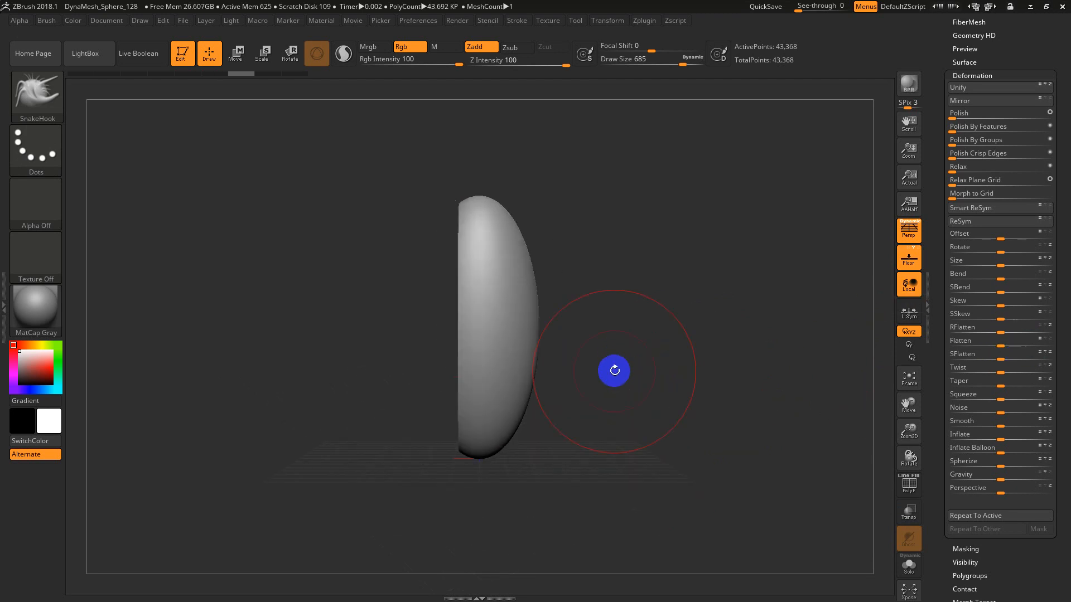
pyautogui.hotkey('ctrl', 'z')
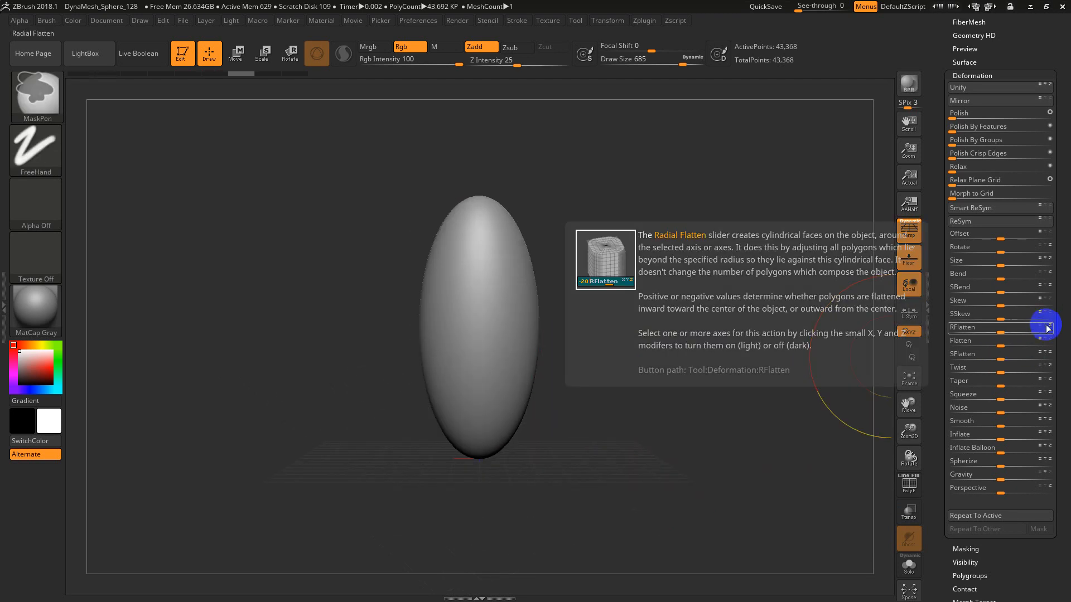
pyautogui.moveTo(1001, 332); pyautogui.dragTo(975, 345)
pyautogui.hotkey('ctrl', 'z')
pyautogui.hotkey('ctrl', 'z')
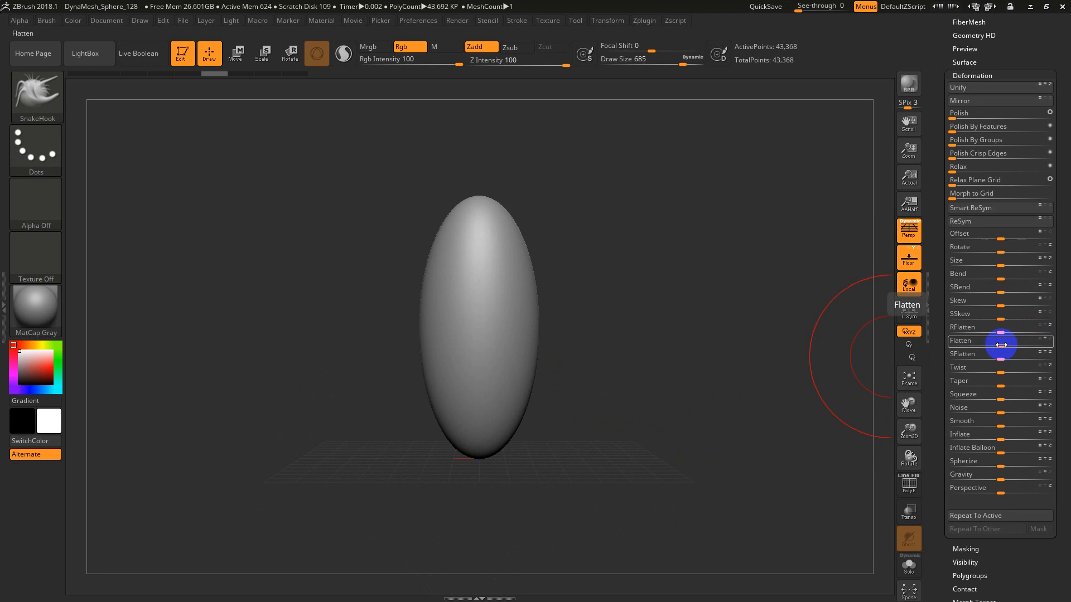
# Step: Try Flatten on the ellipsoid along the Y axis and inspect the shape with the polyframe toggled
pyautogui.moveTo(999, 342)
pyautogui.mouseDown()
pyautogui.moveTo(1028, 342)
pyautogui.moveTo(958, 341)
pyautogui.moveTo(1015, 349)
pyautogui.mouseUp()
pyautogui.hotkey('shift', 'f')
pyautogui.moveTo(616, 334); pyautogui.dragTo(725, 346)
pyautogui.moveTo(600, 280)
pyautogui.keyDown('shift'); pyautogui.mouseDown()
pyautogui.moveTo(612, 269)
pyautogui.moveTo(611, 288)
pyautogui.mouseUp(); pyautogui.keyUp('shift')
# Step: Try Twist on the ellipsoid in negative and positive directions with different axes, including Y, and inspect each shape
pyautogui.moveTo(1001, 370); pyautogui.dragTo(949, 371)
pyautogui.moveTo(611, 400); pyautogui.dragTo(665, 431)
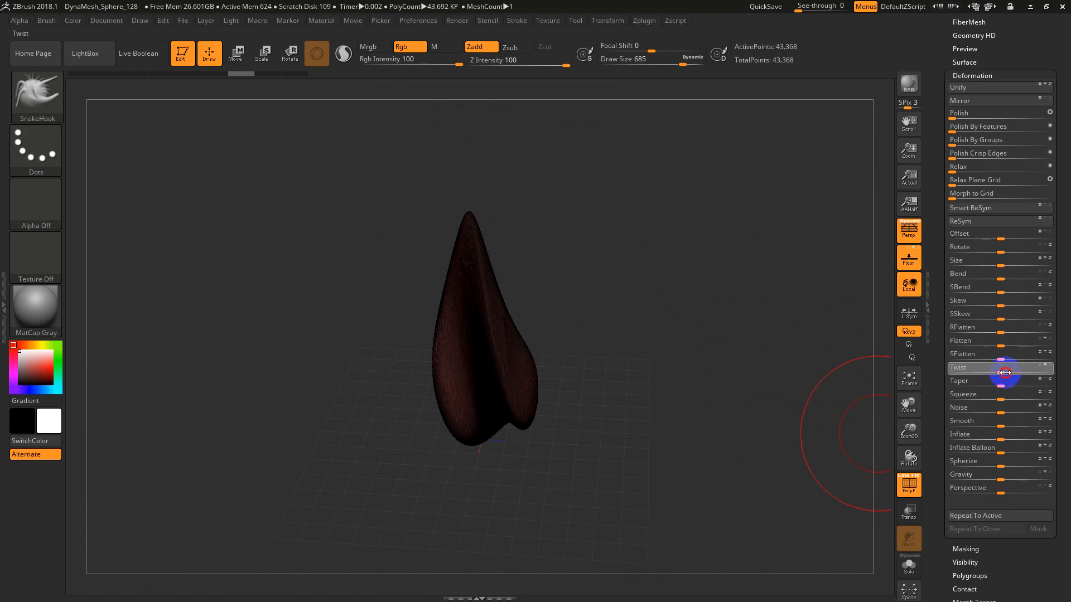
pyautogui.moveTo(1005, 372); pyautogui.dragTo(1030, 370)
pyautogui.moveTo(652, 363); pyautogui.dragTo(677, 399)
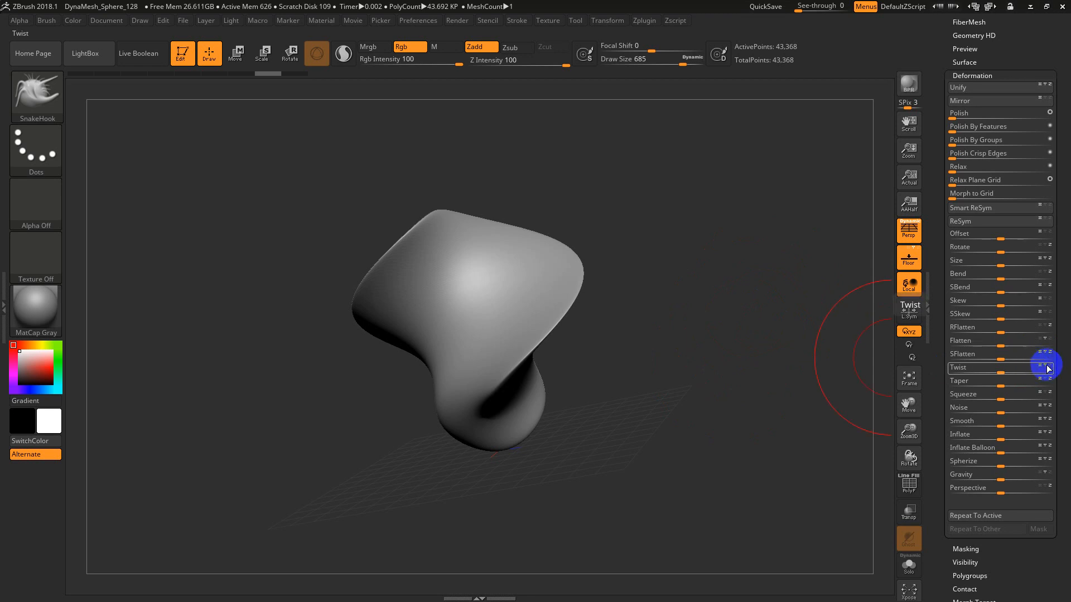
pyautogui.moveTo(1017, 373); pyautogui.dragTo(1042, 430)
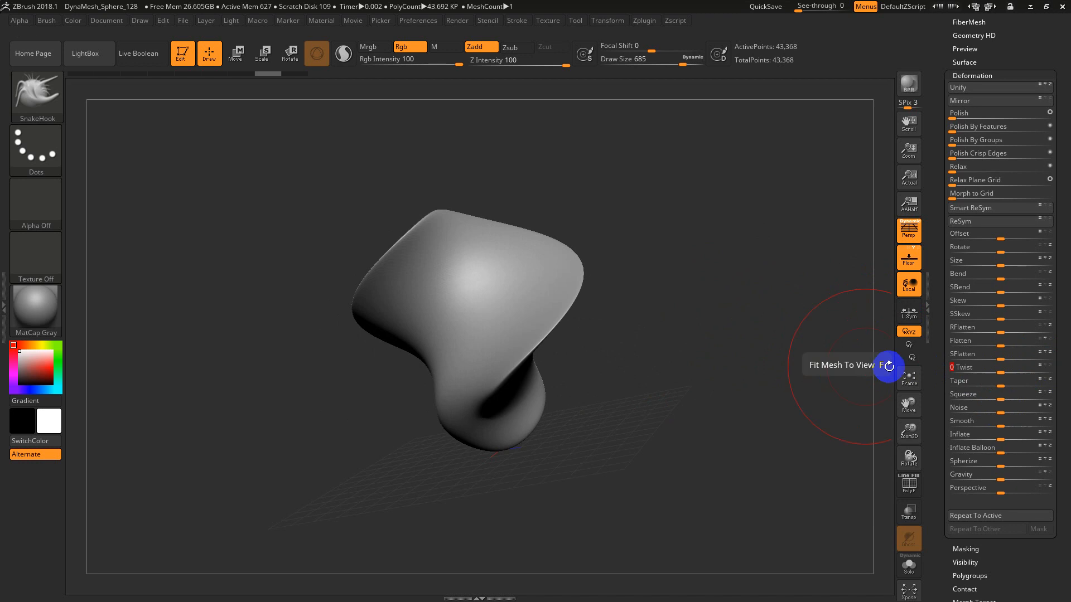
pyautogui.hotkey('shift', 'f')
pyautogui.moveTo(710, 342); pyautogui.dragTo(655, 433)
# Step: Try a positive Taper on the ellipsoid, look at it from another angle, and undo it
pyautogui.moveTo(1004, 382); pyautogui.dragTo(1021, 383)
pyautogui.hotkey('ctrl', 'z')
pyautogui.moveTo(777, 393); pyautogui.dragTo(812, 500)
pyautogui.hotkey('ctrl', 'z')
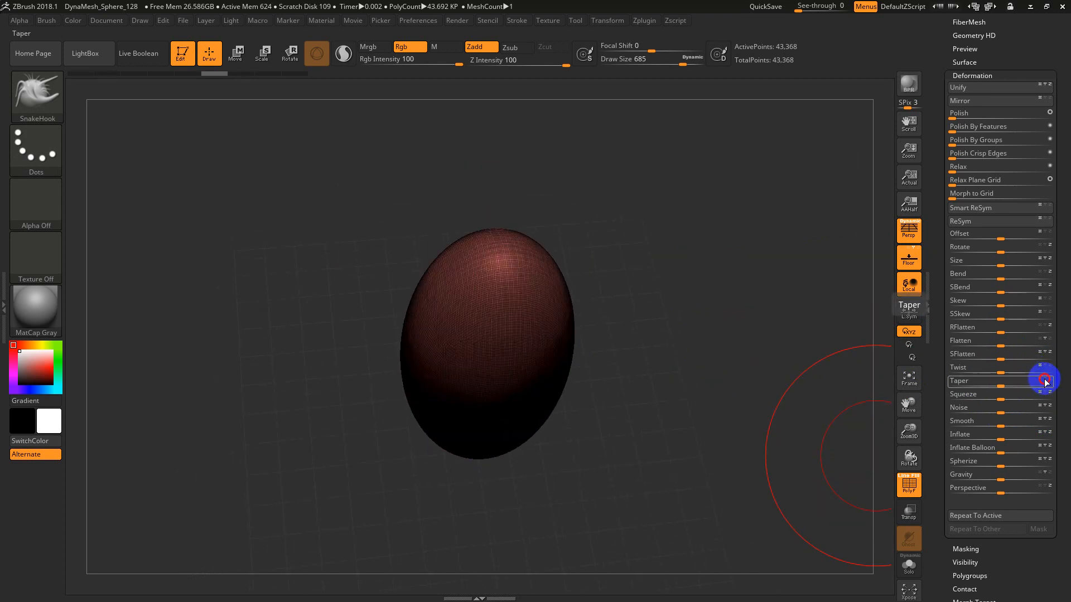
# Step: Try Taper on the Y axis in the positive direction, undo it, and try a slight negative Taper
pyautogui.moveTo(1005, 386); pyautogui.dragTo(1027, 383)
pyautogui.moveTo(697, 345); pyautogui.dragTo(660, 294)
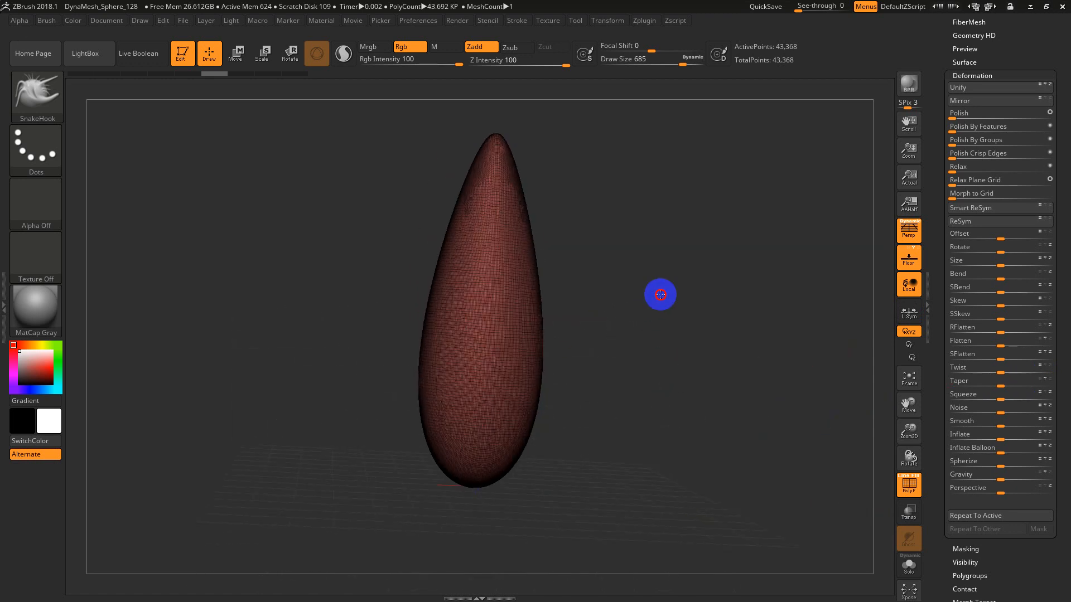
pyautogui.hotkey('ctrl', 'z')
pyautogui.moveTo(1002, 387)
pyautogui.mouseDown()
pyautogui.moveTo(1015, 386)
pyautogui.moveTo(930, 401)
pyautogui.moveTo(1028, 396)
pyautogui.moveTo(980, 392)
pyautogui.moveTo(1003, 392)
pyautogui.moveTo(988, 394)
pyautogui.mouseUp()
pyautogui.press('shift')
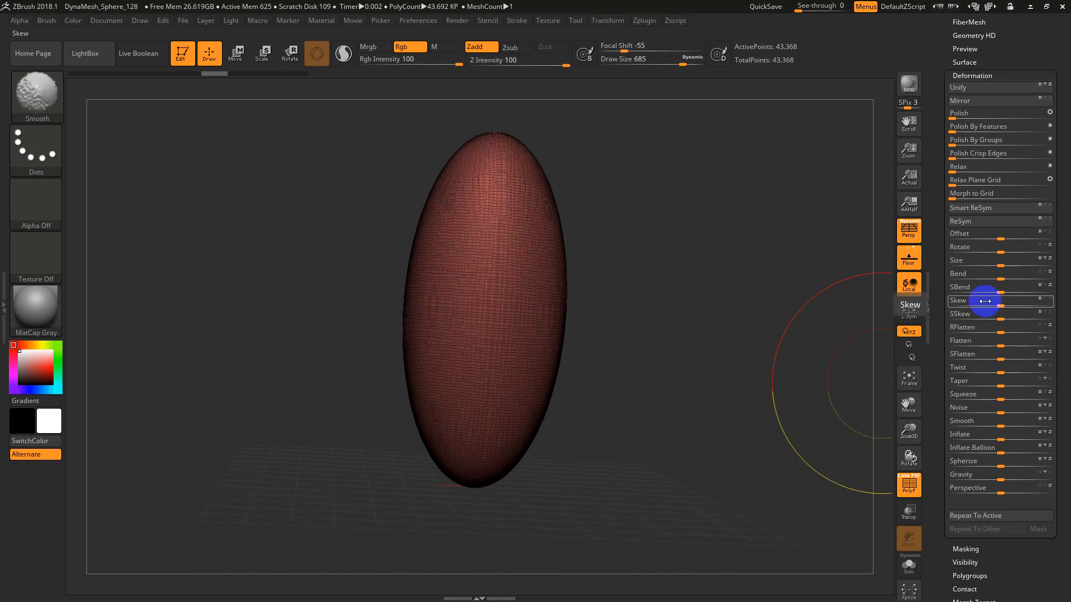
# Step: Apply a strong Noise deformation on all axes to roughen the ellipsoid's surface, and hide the polyframe
pyautogui.hotkey('shift', 'f')
pyautogui.hotkey('shift', 'f')
pyautogui.hotkey('shift', 'f')
pyautogui.hotkey('shift', 'f')
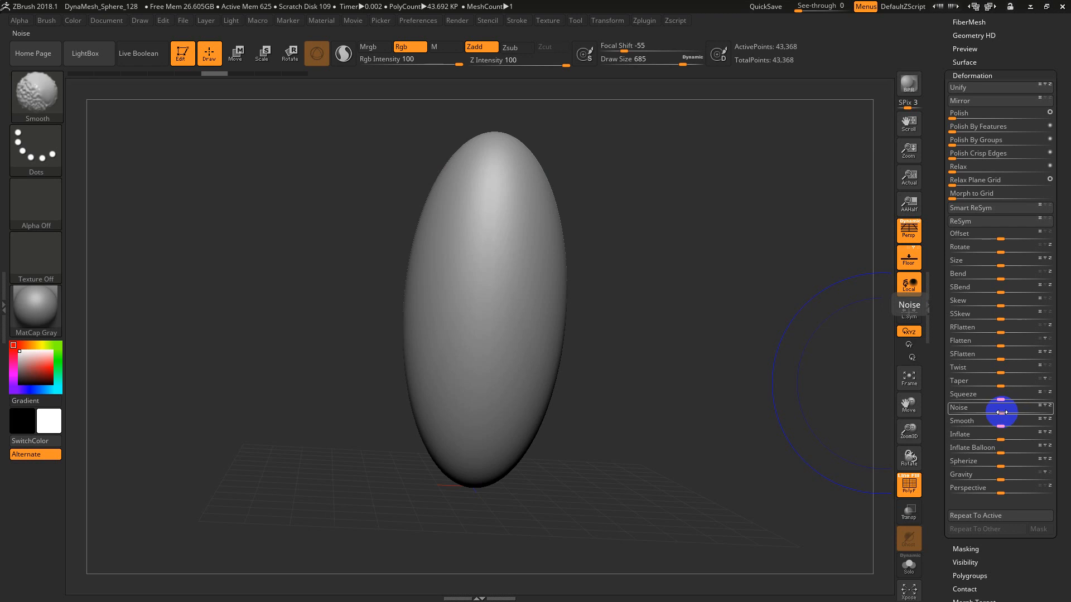
pyautogui.moveTo(1002, 412); pyautogui.dragTo(1055, 411)
pyautogui.hotkey('shift', 'f')
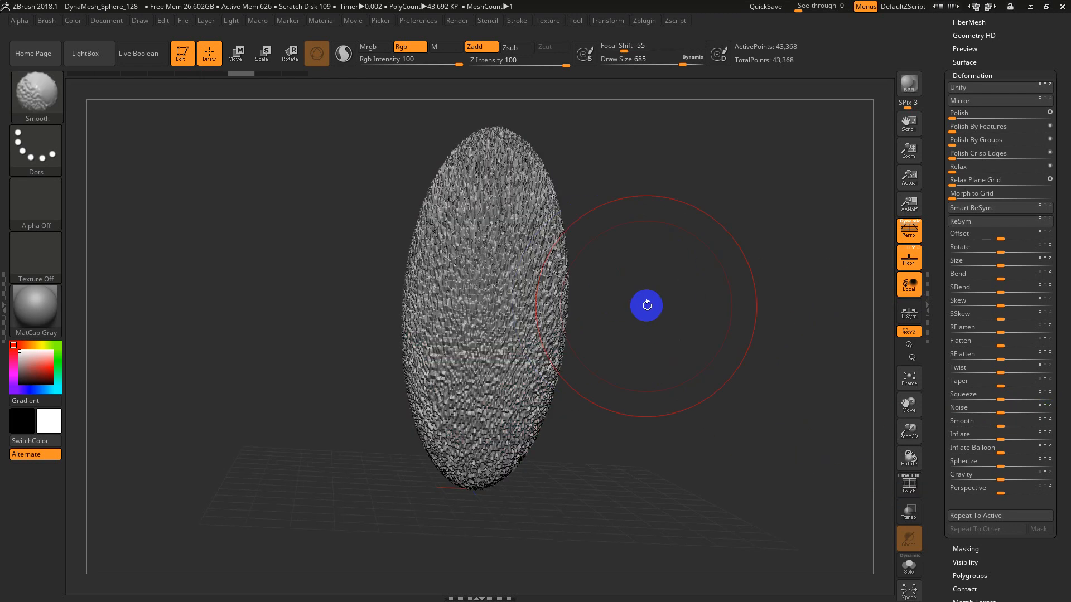
# Step: Try brushing the noisy surface with the Smooth brush from several angles, undoing strokes and smoothing again
pyautogui.moveTo(646, 305); pyautogui.dragTo(648, 323, button='right')
pyautogui.keyDown('shift'); pyautogui.moveTo(491, 245); pyautogui.dragTo(493, 207); pyautogui.keyUp('shift')
pyautogui.keyDown('shift'); pyautogui.moveTo(552, 161); pyautogui.dragTo(452, 475); pyautogui.keyUp('shift')
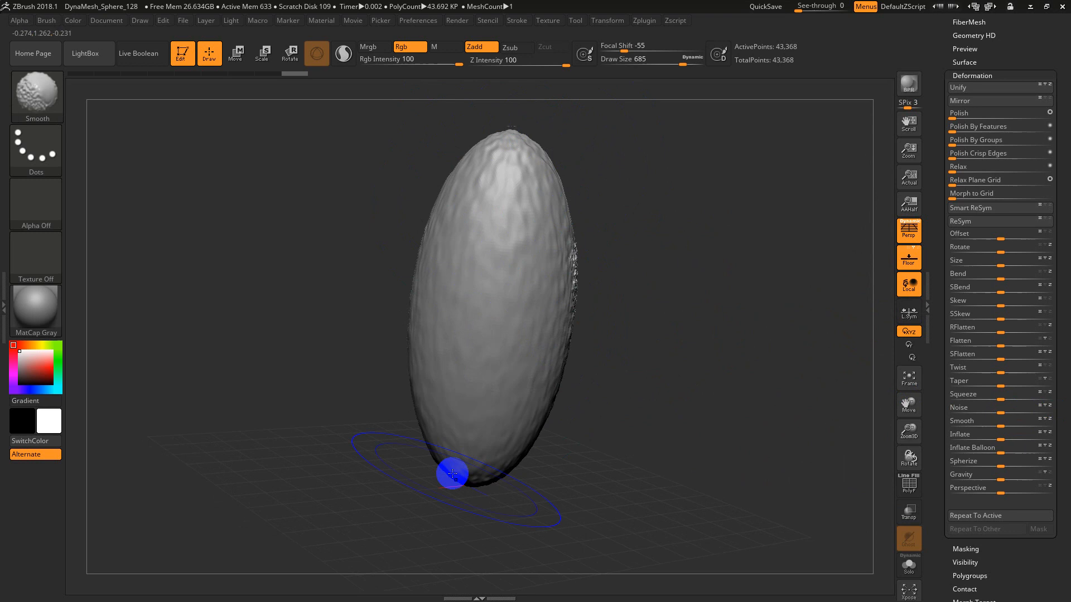
pyautogui.moveTo(647, 365); pyautogui.dragTo(588, 359, button='right')
pyautogui.keyDown('shift'); pyautogui.moveTo(608, 329); pyautogui.dragTo(607, 485); pyautogui.keyUp('shift')
pyautogui.moveTo(732, 435); pyautogui.dragTo(624, 257, button='right')
pyautogui.hotkey('ctrl', 'z')
pyautogui.hotkey('ctrl', 'z')
pyautogui.hotkey('ctrl', 'z')
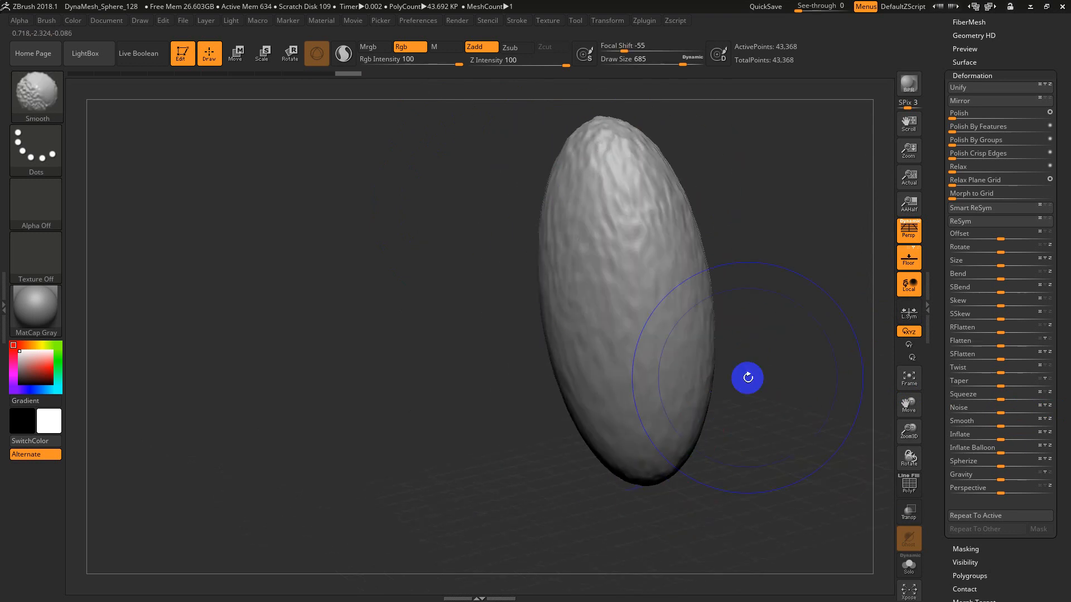
pyautogui.moveTo(780, 446); pyautogui.dragTo(803, 445)
pyautogui.moveTo(617, 266)
pyautogui.keyDown('shift'); pyautogui.mouseDown()
pyautogui.moveTo(523, 380)
pyautogui.moveTo(514, 215)
pyautogui.mouseUp(); pyautogui.keyUp('shift')
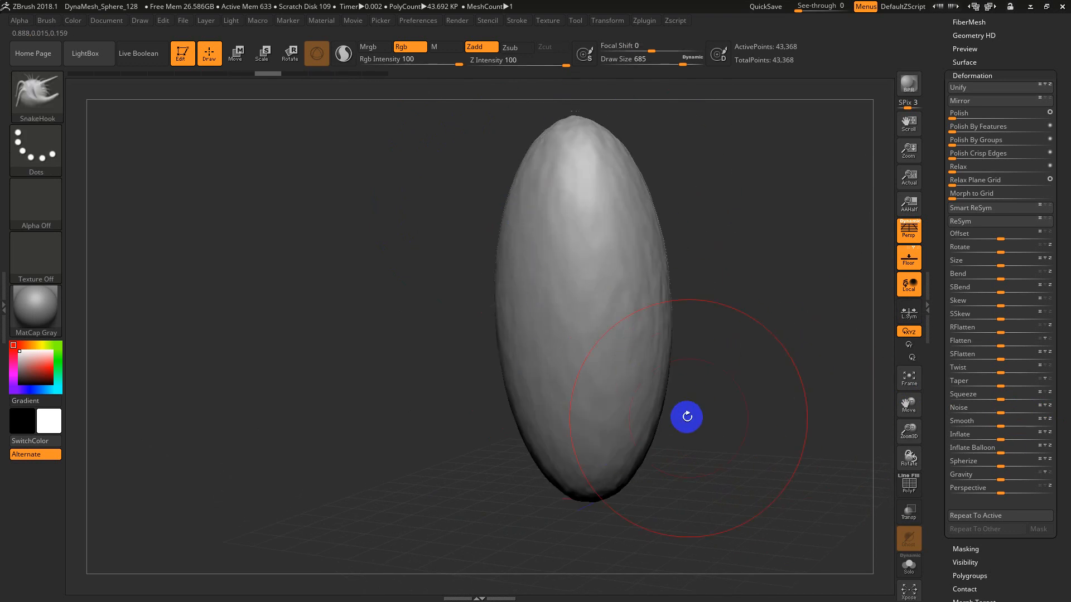
# Step: Soften the noise over the whole ellipsoid with the Smooth deformation
pyautogui.moveTo(686, 419)
pyautogui.mouseDown()
pyautogui.moveTo(664, 459)
pyautogui.moveTo(634, 179)
pyautogui.moveTo(692, 567)
pyautogui.moveTo(755, 513)
pyautogui.moveTo(796, 497)
pyautogui.moveTo(842, 497)
pyautogui.moveTo(753, 490)
pyautogui.moveTo(751, 457)
pyautogui.mouseUp()
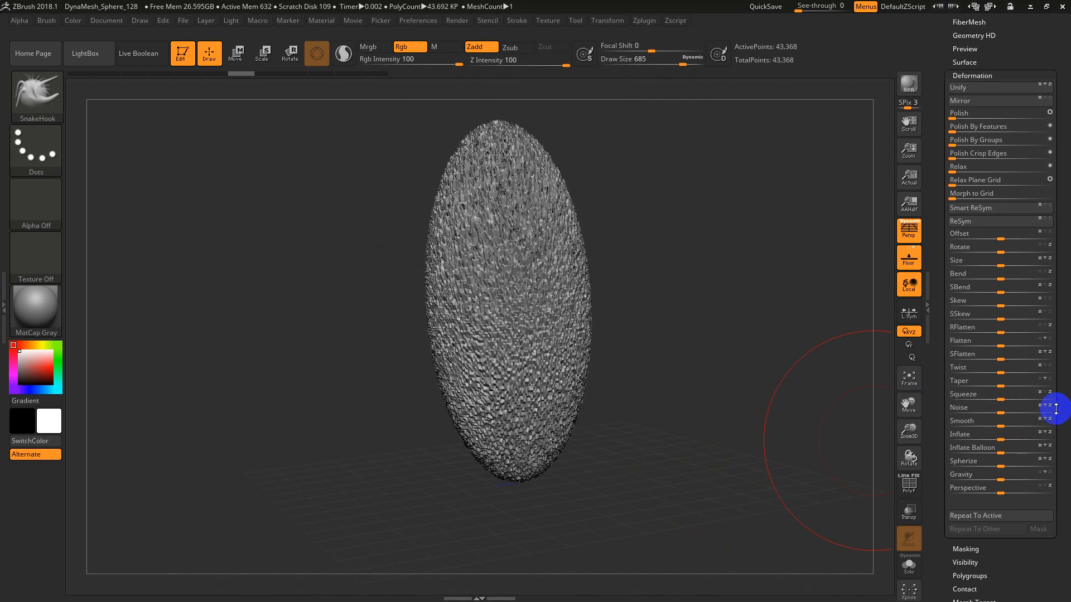
pyautogui.moveTo(1002, 426); pyautogui.dragTo(1046, 427)
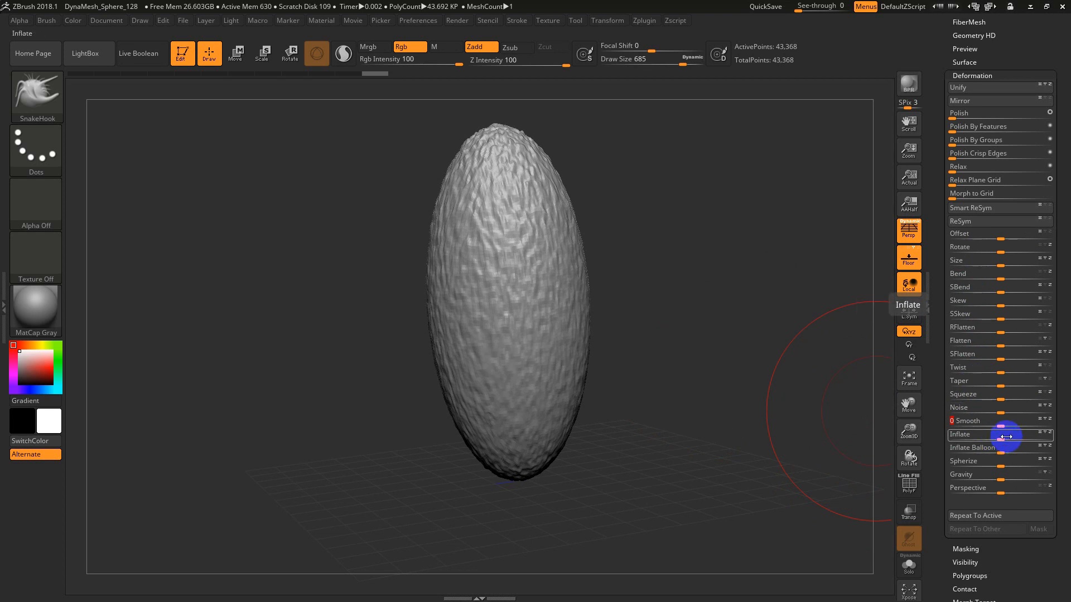
# Step: Try a negative Inflate, reduce the brush size, test a smoothing stroke on the upper surface close up, and undo the stroke
pyautogui.moveTo(1000, 439)
pyautogui.mouseDown()
pyautogui.moveTo(1052, 442)
pyautogui.moveTo(923, 444)
pyautogui.moveTo(1002, 470)
pyautogui.moveTo(974, 451)
pyautogui.mouseUp()
pyautogui.moveTo(711, 256)
pyautogui.keyDown('alt'); pyautogui.mouseDown()
pyautogui.moveTo(765, 523)
pyautogui.moveTo(753, 486)
pyautogui.mouseUp(); pyautogui.keyUp('alt')
pyautogui.press('s')
pyautogui.moveTo(602, 260); pyautogui.dragTo(577, 260)
pyautogui.keyDown('shift'); pyautogui.moveTo(362, 196); pyautogui.dragTo(435, 361); pyautogui.keyUp('shift')
pyautogui.hotkey('ctrl', 'z')
# Step: Set the draw size to 120, try another smoothing stroke, and undo both the stroke and the negative Inflate
pyautogui.press('s')
pyautogui.moveTo(511, 229); pyautogui.dragTo(488, 229)
pyautogui.keyDown('shift'); pyautogui.moveTo(435, 184); pyautogui.dragTo(427, 351); pyautogui.keyUp('shift')
pyautogui.hotkey('ctrl', 'z')
pyautogui.moveTo(731, 335)
pyautogui.keyDown('alt'); pyautogui.mouseDown()
pyautogui.moveTo(765, 338)
pyautogui.moveTo(770, 424)
pyautogui.mouseUp(); pyautogui.keyUp('alt')
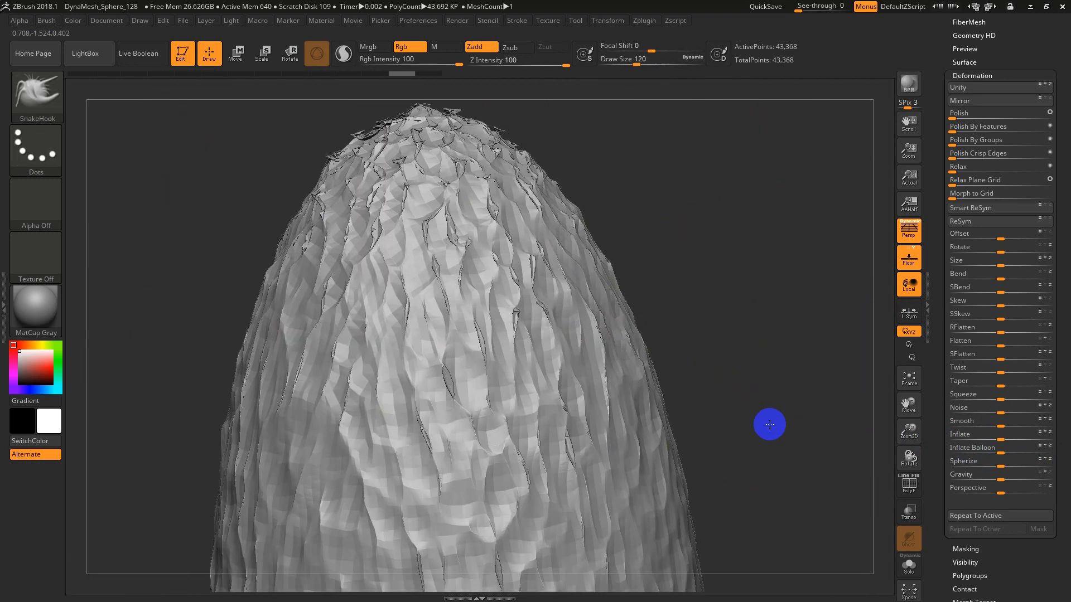
pyautogui.hotkey('ctrl', 'z')
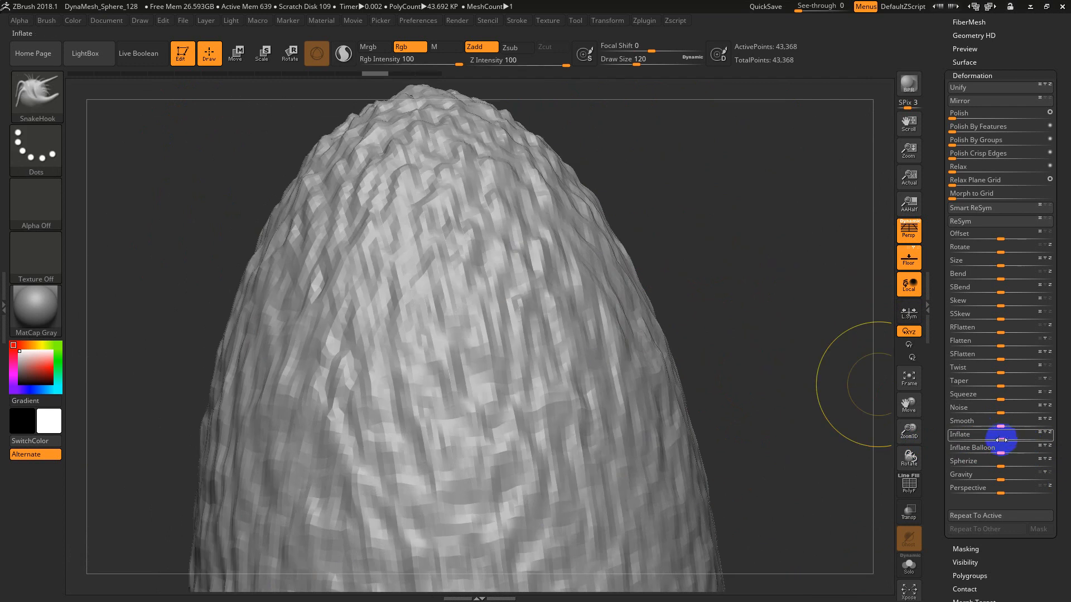
# Step: Apply a positive Inflate to the bumpy surface and inspect the swollen detail with and without the polyframe
pyautogui.click(1001, 439)
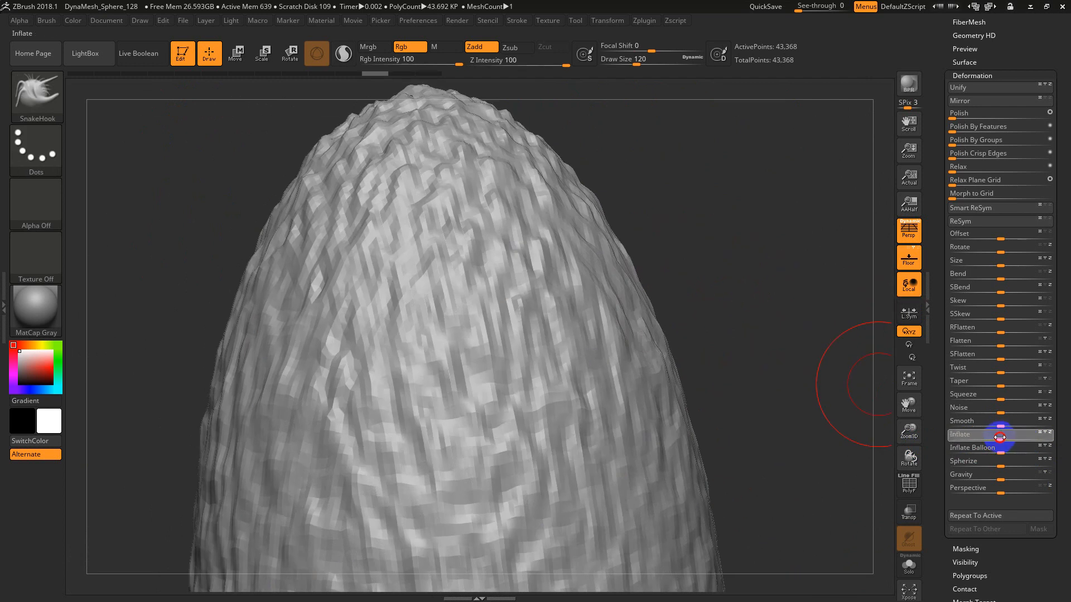
pyautogui.moveTo(999, 438); pyautogui.dragTo(1038, 437)
pyautogui.keyDown('alt'); pyautogui.moveTo(747, 301); pyautogui.dragTo(710, 241); pyautogui.keyUp('alt')
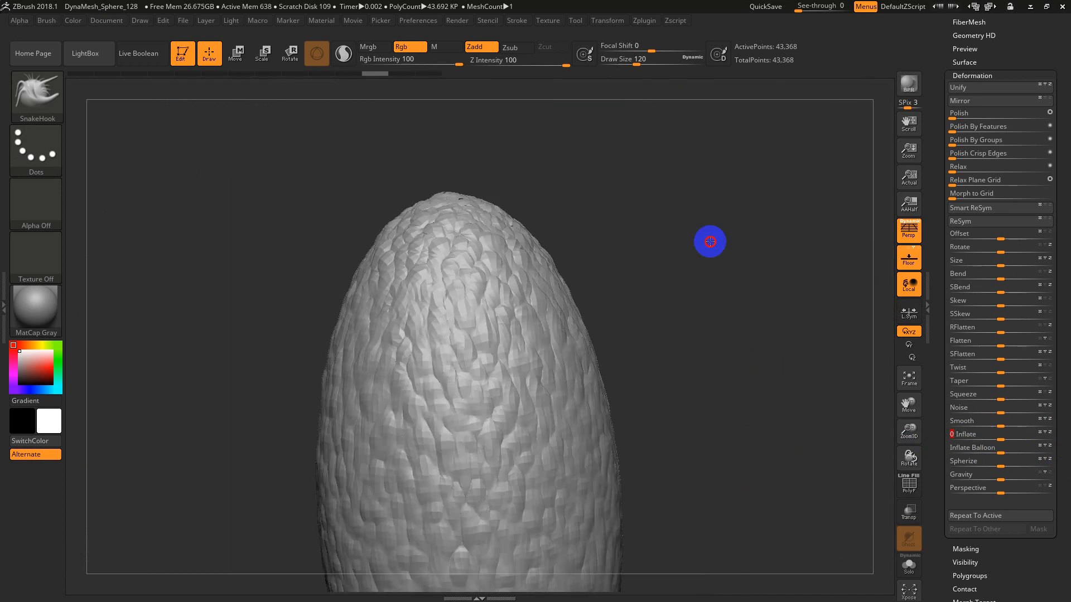
pyautogui.hotkey('shift', 'f')
pyautogui.moveTo(726, 408)
pyautogui.keyDown('alt'); pyautogui.mouseDown()
pyautogui.moveTo(737, 344)
pyautogui.moveTo(715, 377)
pyautogui.moveTo(702, 335)
pyautogui.moveTo(699, 379)
pyautogui.moveTo(675, 371)
pyautogui.moveTo(680, 384)
pyautogui.mouseUp(); pyautogui.keyUp('alt')
pyautogui.hotkey('shift', 'f')
# Step: Set the draw size to 280, inflate the textured ellipsoid further, and apply Inflate Balloon to it
pyautogui.press('s')
pyautogui.click(668, 359)
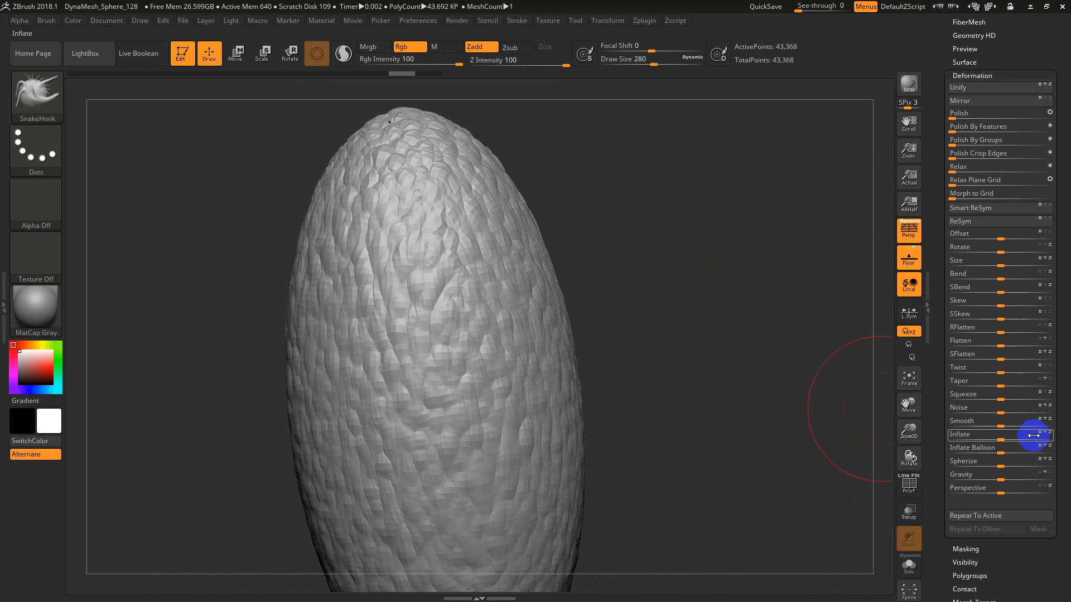
pyautogui.moveTo(1067, 431); pyautogui.dragTo(1068, 426)
pyautogui.moveTo(710, 372)
pyautogui.keyDown('alt'); pyautogui.mouseDown()
pyautogui.moveTo(623, 325)
pyautogui.moveTo(659, 399)
pyautogui.moveTo(703, 376)
pyautogui.mouseUp(); pyautogui.keyUp('alt')
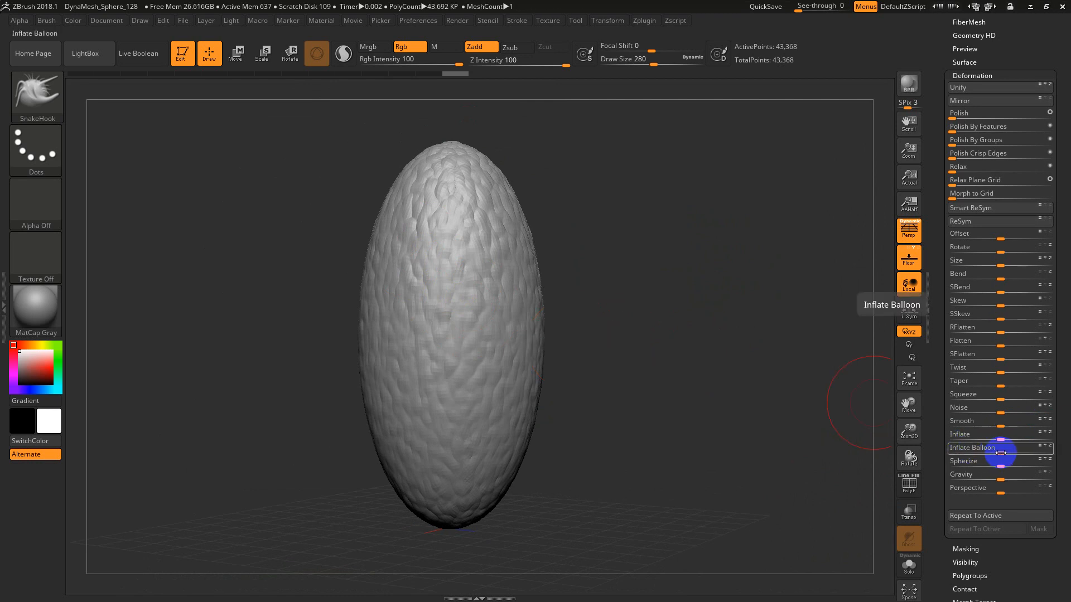
pyautogui.moveTo(1001, 453); pyautogui.dragTo(964, 170)
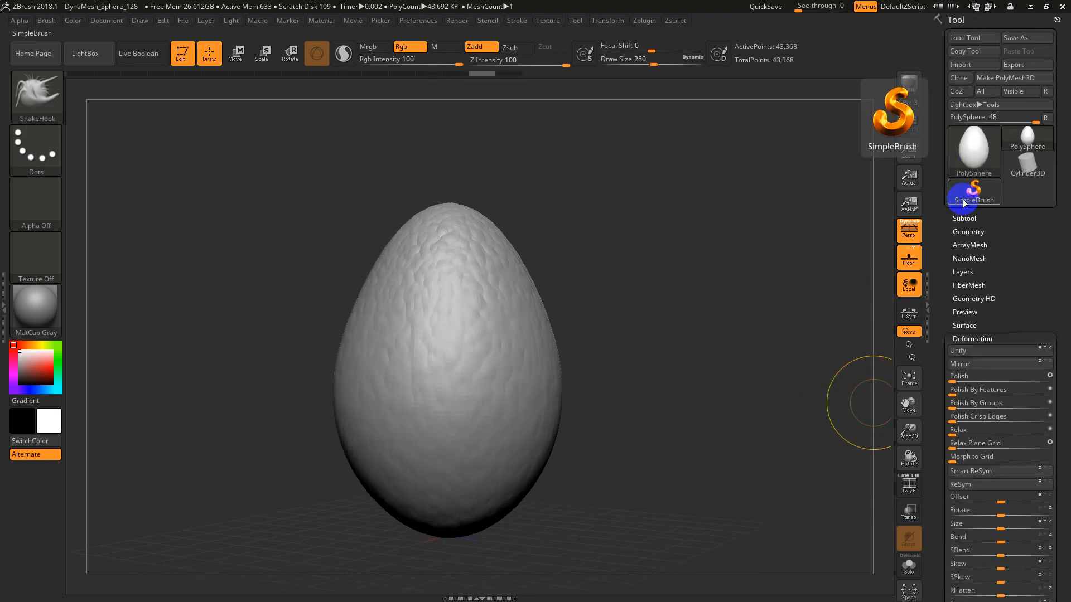
# Step: Switch to the Cylinder3D primitive and convert it to a PolyMesh3D
pyautogui.click(1025, 167)
pyautogui.keyDown('alt'); pyautogui.moveTo(786, 331); pyautogui.dragTo(881, 262); pyautogui.keyUp('alt')
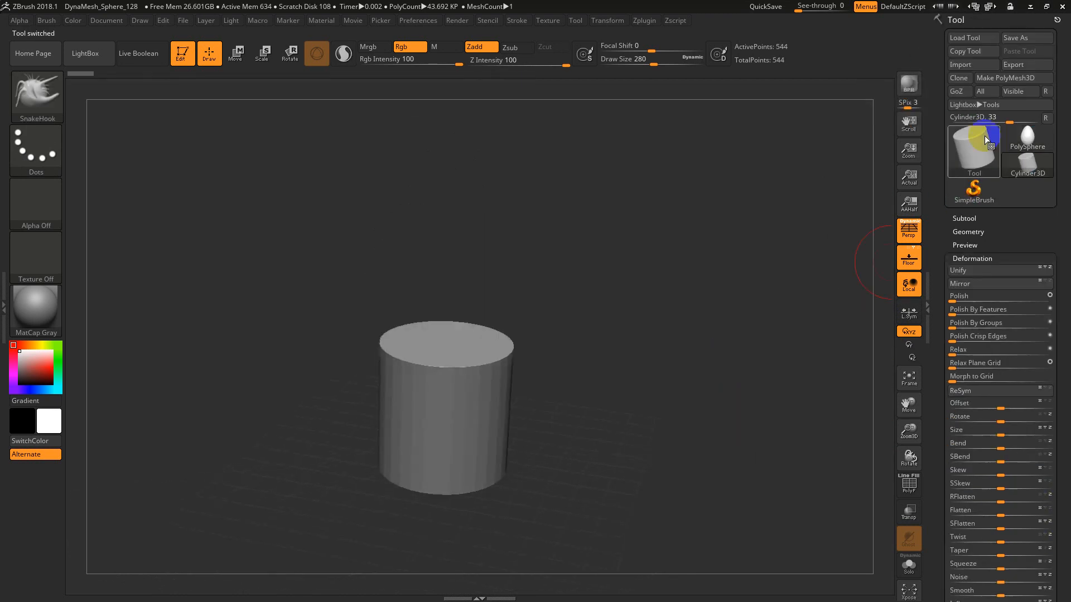
pyautogui.click(1014, 78)
# Step: Apply a strong Spherize on all axes to the polymesh cylinder and inspect the rounded form
pyautogui.moveTo(939, 419); pyautogui.dragTo(939, 264)
pyautogui.moveTo(1000, 546); pyautogui.dragTo(1066, 540)
pyautogui.keyDown('alt'); pyautogui.moveTo(705, 483); pyautogui.dragTo(686, 541); pyautogui.keyUp('alt')
pyautogui.keyDown('alt'); pyautogui.moveTo(780, 470); pyautogui.dragTo(759, 407); pyautogui.keyUp('alt')
pyautogui.moveTo(761, 419); pyautogui.dragTo(769, 379)
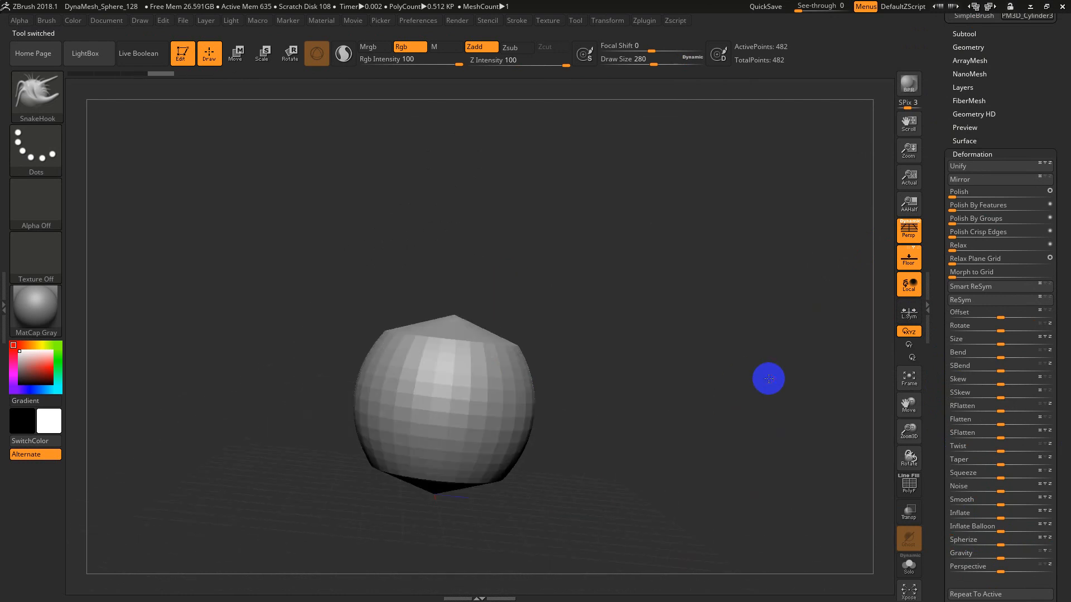
# Step: Apply a strong positive Gravity deformation to the spherized cylinder and smooth the side of the pointed form
pyautogui.keyDown('shift'); pyautogui.moveTo(766, 435); pyautogui.dragTo(826, 455); pyautogui.keyUp('shift')
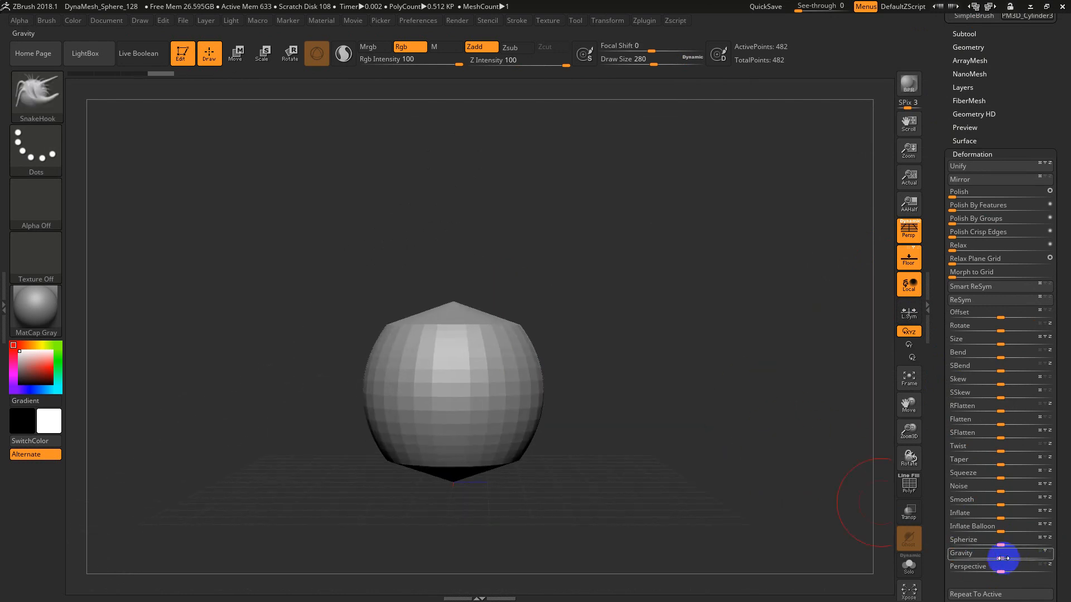
pyautogui.moveTo(1004, 557); pyautogui.dragTo(1052, 554)
pyautogui.moveTo(622, 411); pyautogui.dragTo(590, 322)
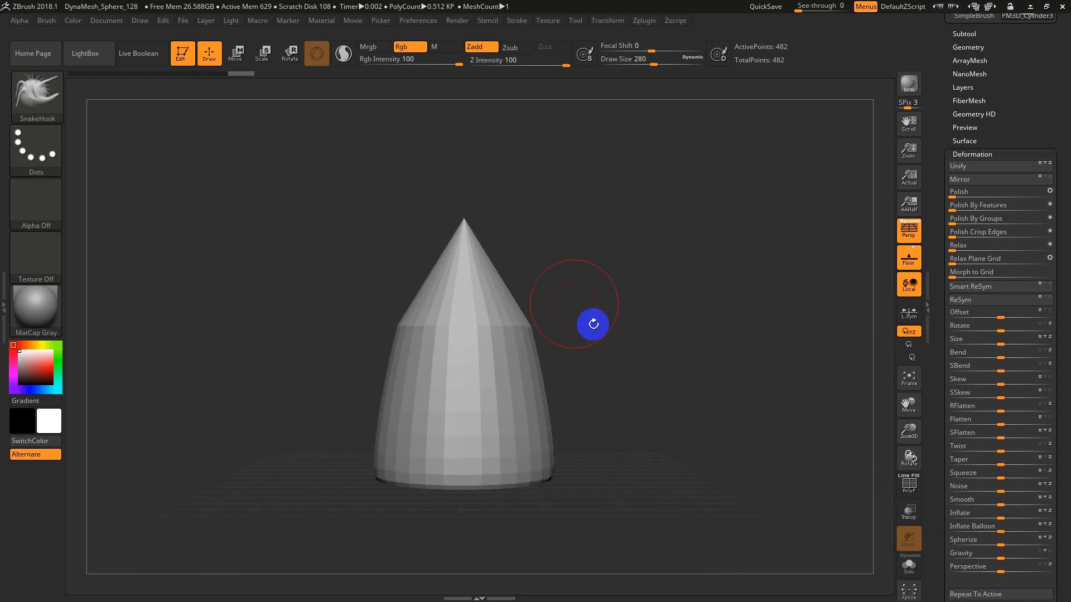
pyautogui.moveTo(477, 268)
pyautogui.keyDown('shift'); pyautogui.mouseDown()
pyautogui.moveTo(484, 347)
pyautogui.moveTo(568, 369)
pyautogui.mouseUp(); pyautogui.keyUp('shift')
pyautogui.hotkey('ctrl', 'z')
pyautogui.moveTo(416, 313)
pyautogui.keyDown('shift'); pyautogui.mouseDown()
pyautogui.moveTo(387, 363)
pyautogui.moveTo(474, 351)
pyautogui.mouseUp(); pyautogui.keyUp('shift')
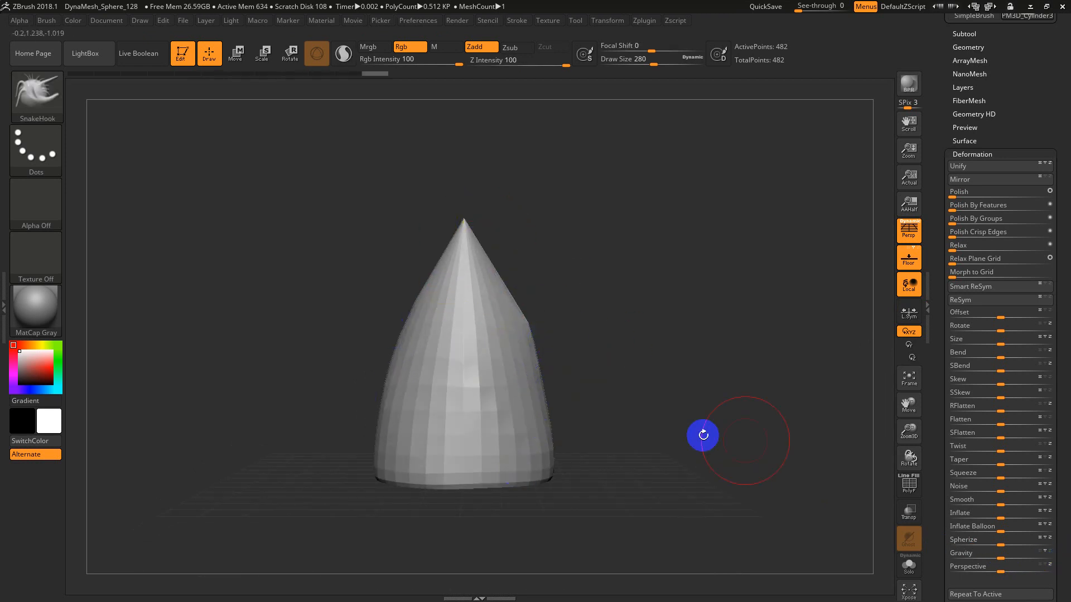
# Step: Try positive Perspective distortion on the pointed form, undo it, and apply a Perspective value of -53
pyautogui.moveTo(999, 567)
pyautogui.mouseDown()
pyautogui.moveTo(1055, 571)
pyautogui.moveTo(982, 569)
pyautogui.moveTo(998, 567)
pyautogui.mouseUp()
pyautogui.press('ctrl')
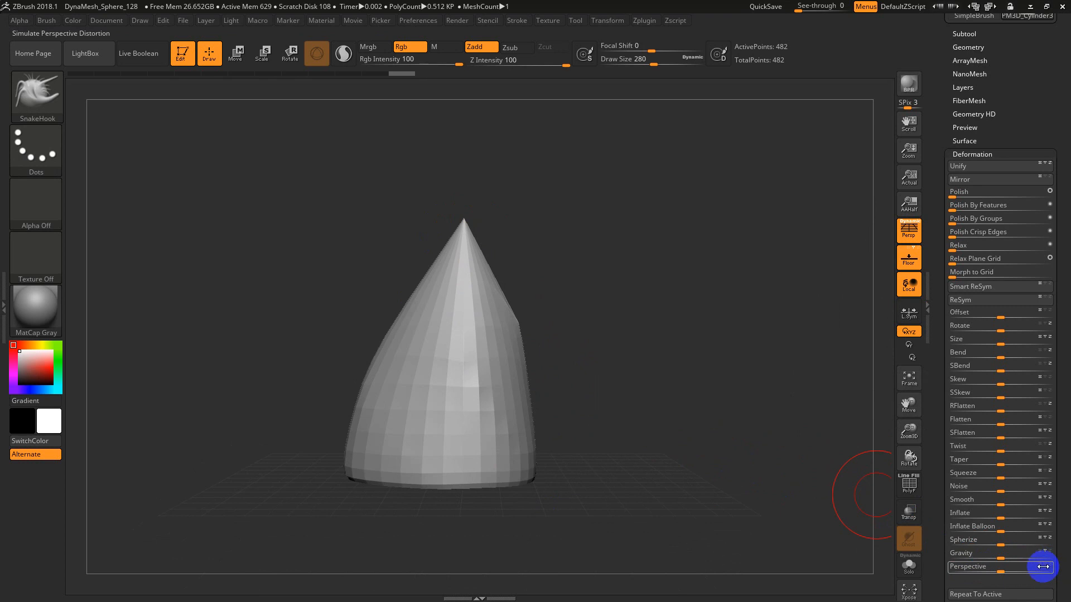
pyautogui.moveTo(1001, 569)
pyautogui.mouseDown()
pyautogui.moveTo(1034, 583)
pyautogui.moveTo(1009, 572)
pyautogui.mouseUp()
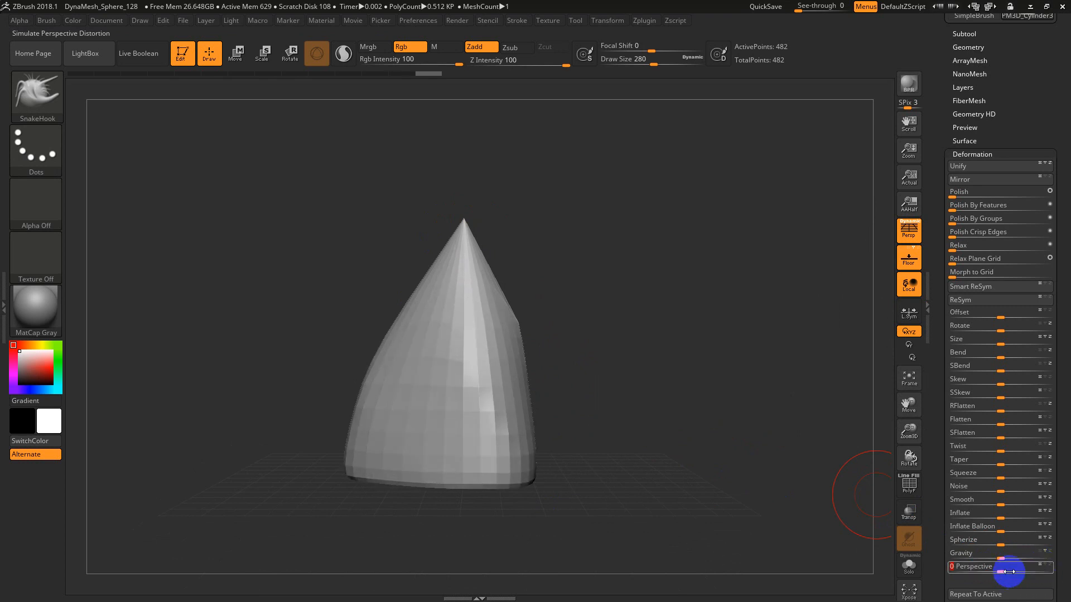
pyautogui.moveTo(598, 333); pyautogui.dragTo(586, 426)
pyautogui.hotkey('ctrl', 'z')
pyautogui.moveTo(1008, 572); pyautogui.dragTo(974, 559)
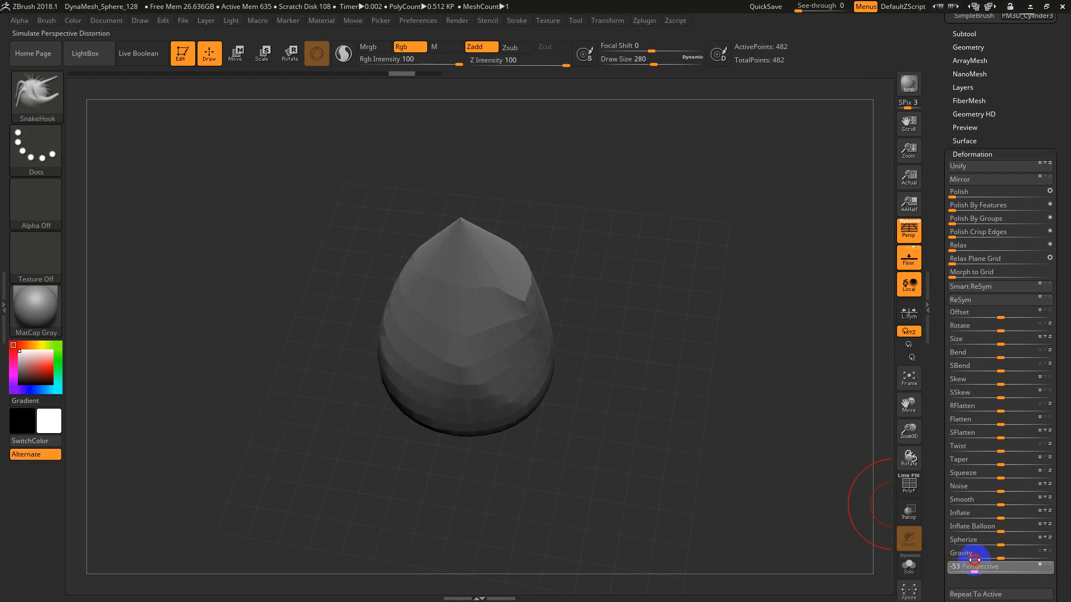
# Step: Close the deformation settings, switch the active tool to the Sphere3D primitive and turn on its polyframe
pyautogui.click(962, 152)
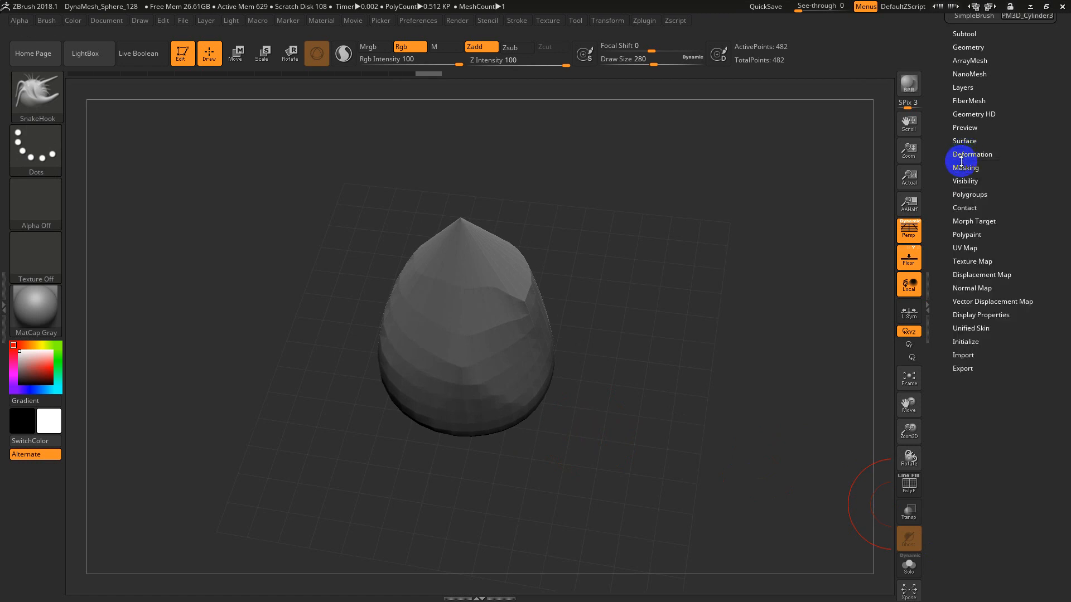
pyautogui.scroll(5, 950, 184)
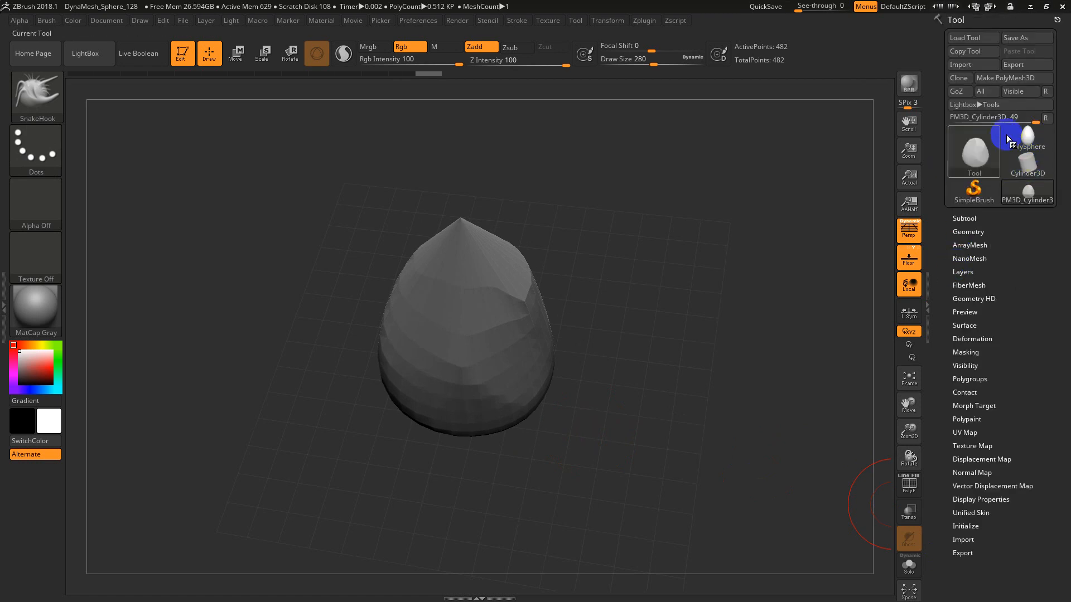
pyautogui.click(975, 149)
pyautogui.click(480, 199)
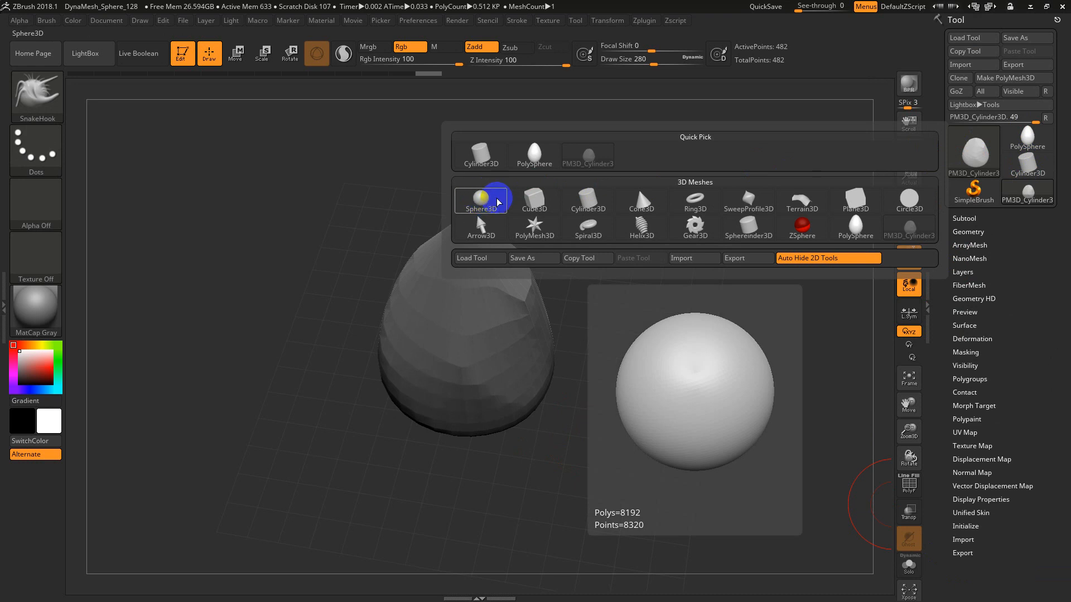
pyautogui.click(498, 202)
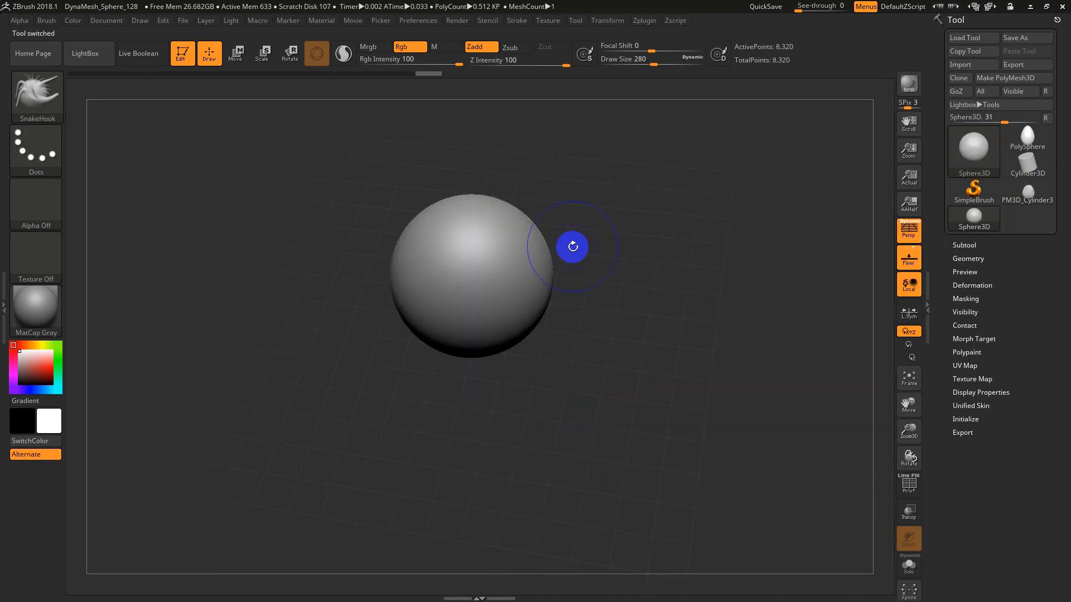
pyautogui.hotkey('shift', 'f')
# Step: Pick the Sphere3D primitive again, frame it in the view and set the draw size to 172
pyautogui.click(984, 137)
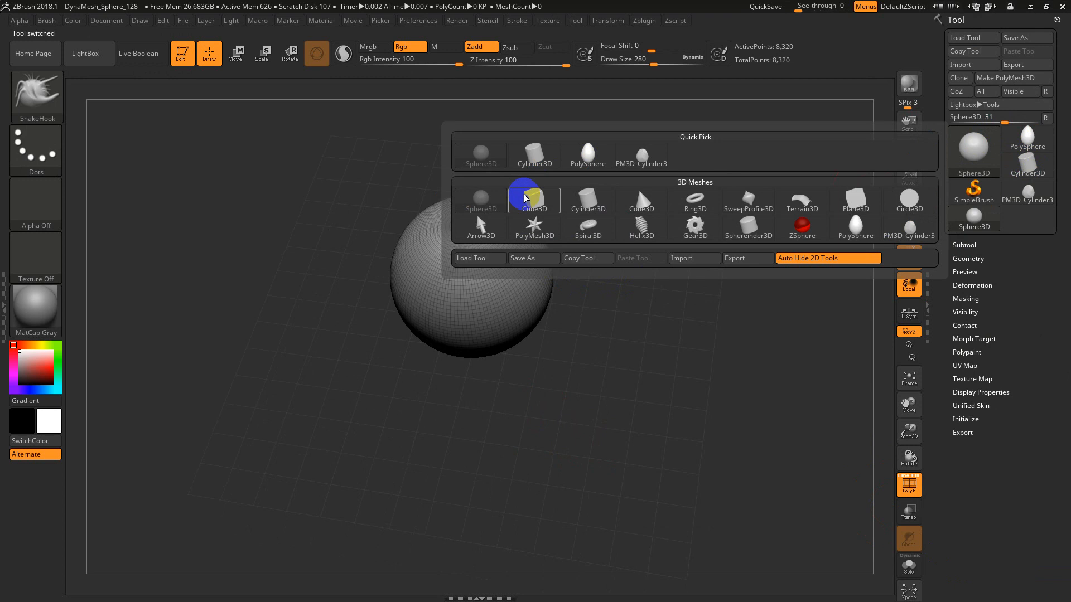
pyautogui.moveTo(486, 202)
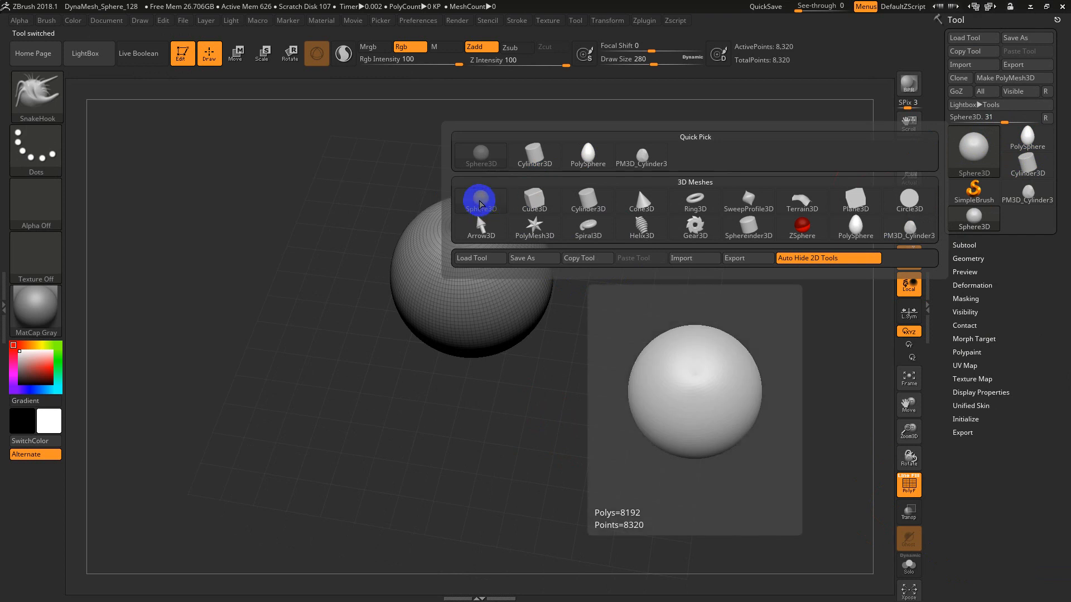
pyautogui.click(480, 202)
pyautogui.press('f')
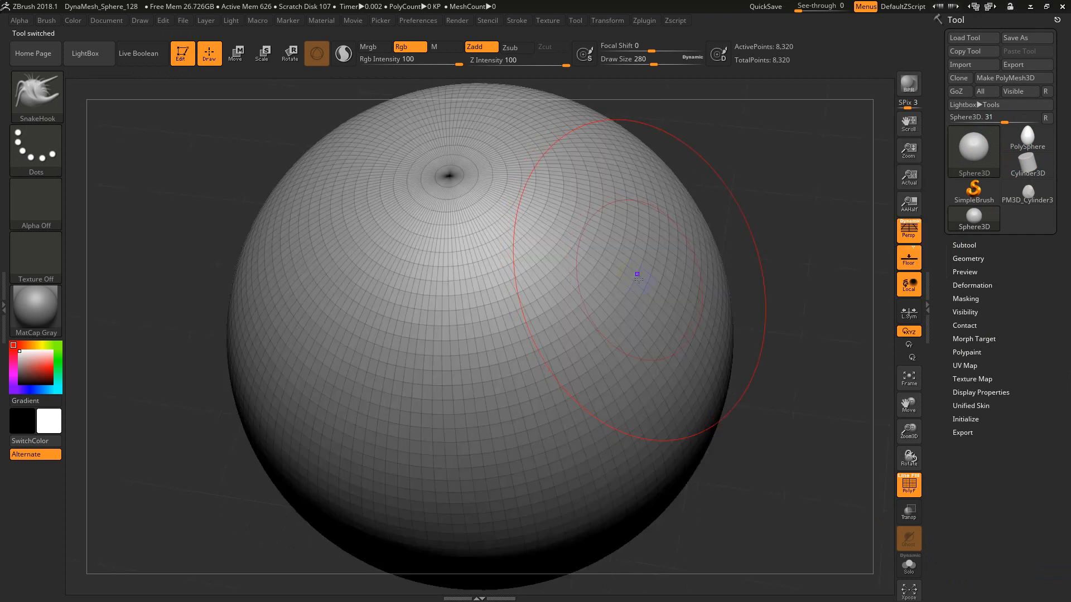
pyautogui.moveTo(809, 300)
pyautogui.keyDown('alt'); pyautogui.mouseDown()
pyautogui.moveTo(772, 245)
pyautogui.moveTo(740, 316)
pyautogui.moveTo(717, 337)
pyautogui.mouseUp(); pyautogui.keyUp('alt')
pyautogui.press('s')
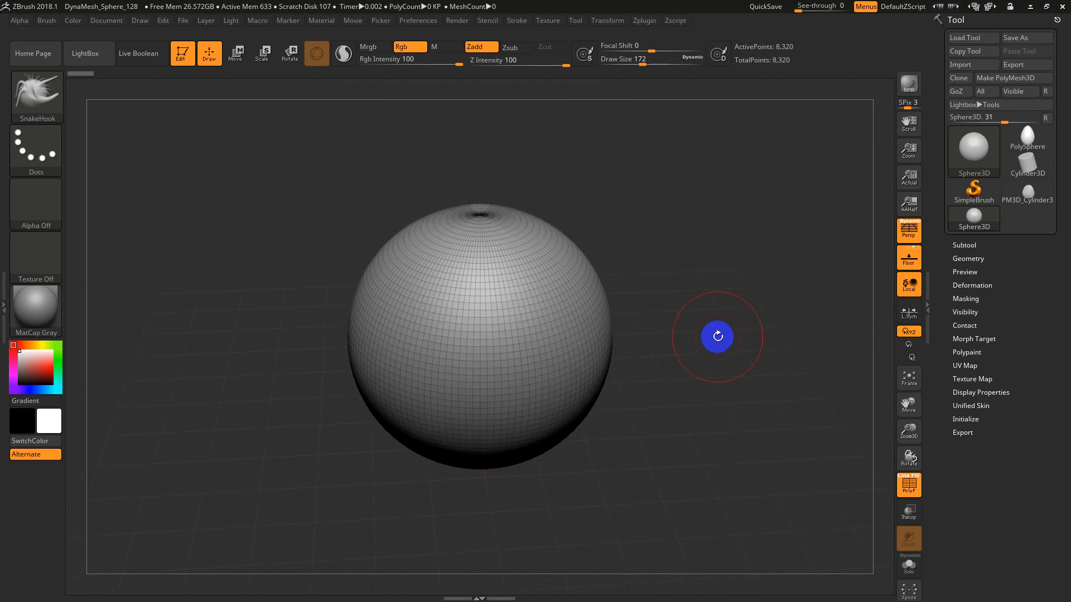
# Step: Convert the sphere to a PolyMesh3D and compare its surface with and without the polyframe
pyautogui.click(1001, 79)
pyautogui.hotkey('shift', 'f')
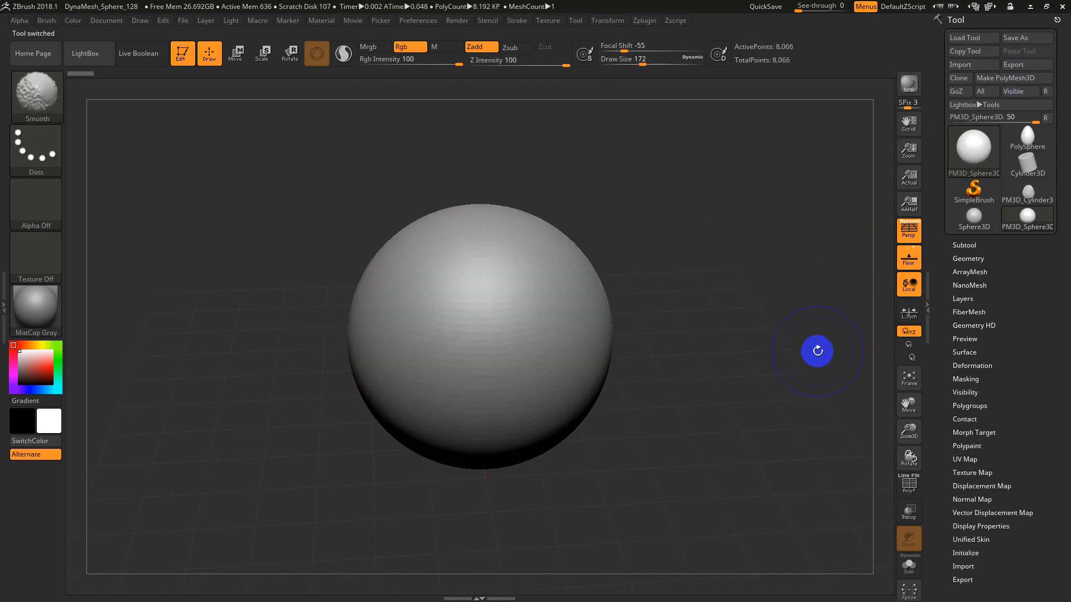
pyautogui.hotkey('shift', 'f')
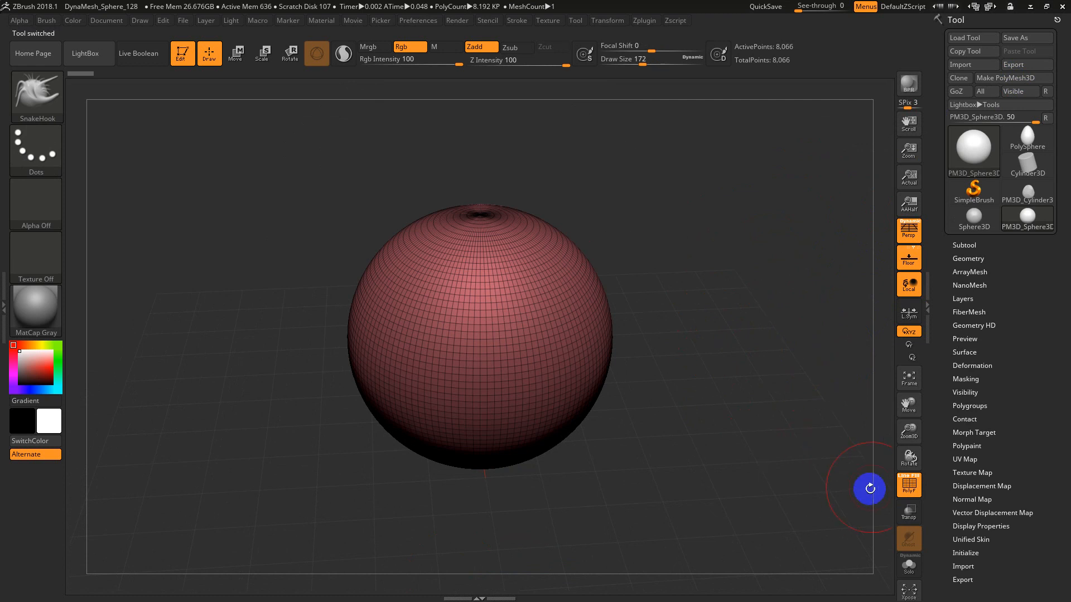
pyautogui.hotkey('shift', 'f')
pyautogui.hotkey('shift', 'f')
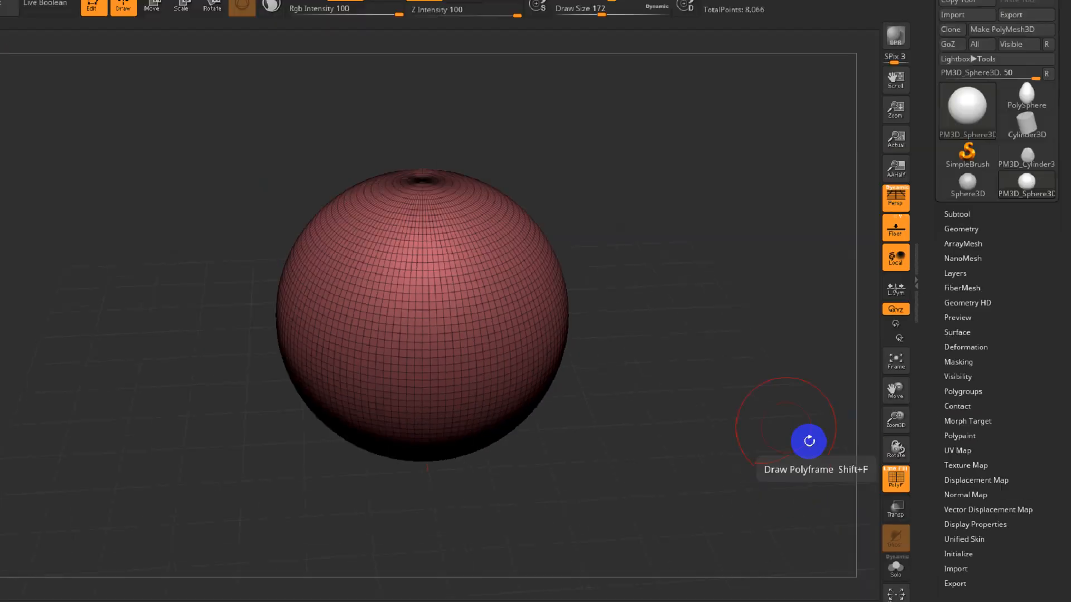
pyautogui.moveTo(658, 358)
pyautogui.mouseDown()
pyautogui.moveTo(617, 359)
pyautogui.moveTo(642, 391)
pyautogui.moveTo(657, 382)
pyautogui.moveTo(652, 370)
pyautogui.moveTo(650, 400)
pyautogui.moveTo(639, 373)
pyautogui.mouseUp()
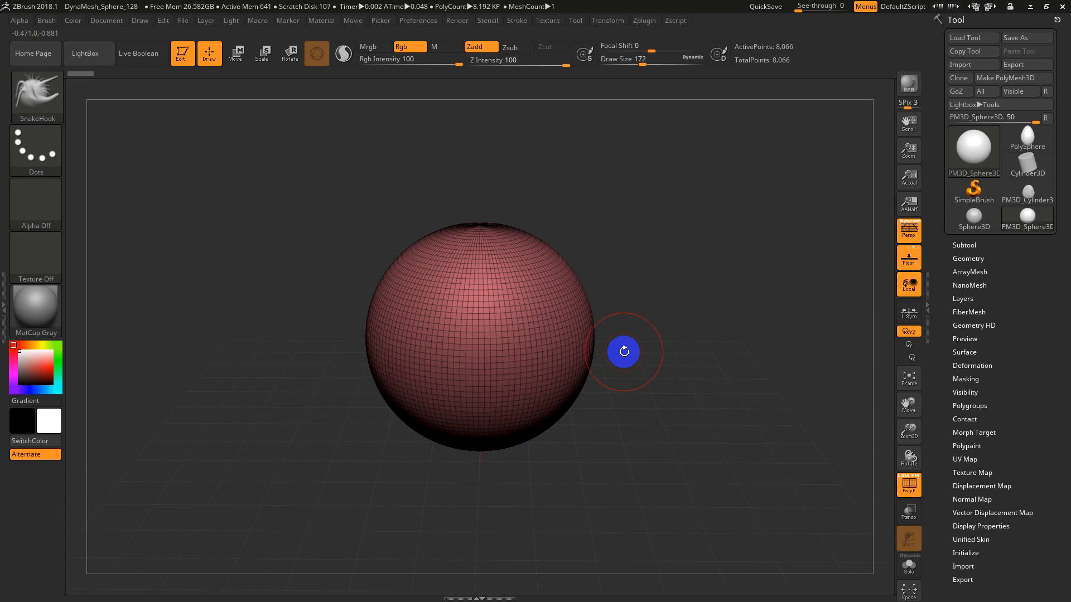
pyautogui.press('shift')
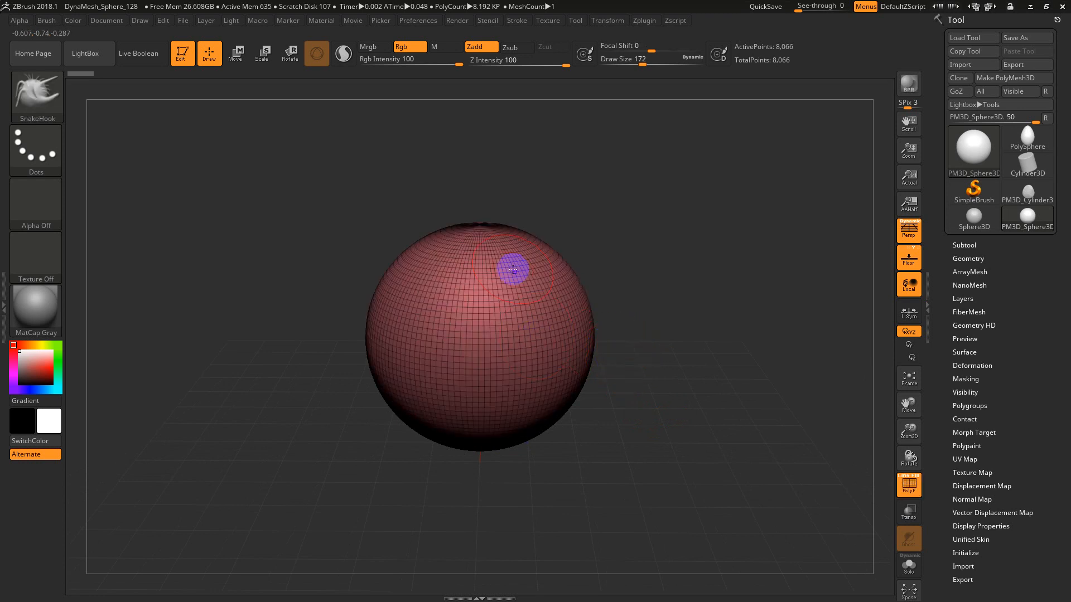
# Step: Bring up the transform gizmo on the polymesh sphere and cycle through its Move, Scale and Rotate modes
pyautogui.press('w')
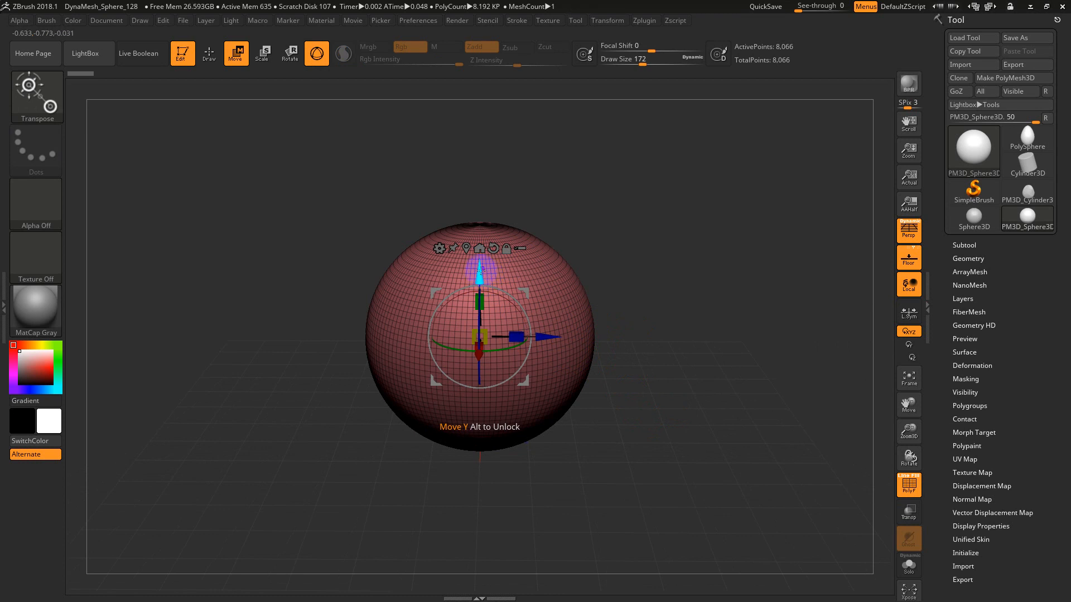
pyautogui.press('e')
pyautogui.press('r')
pyautogui.press('w')
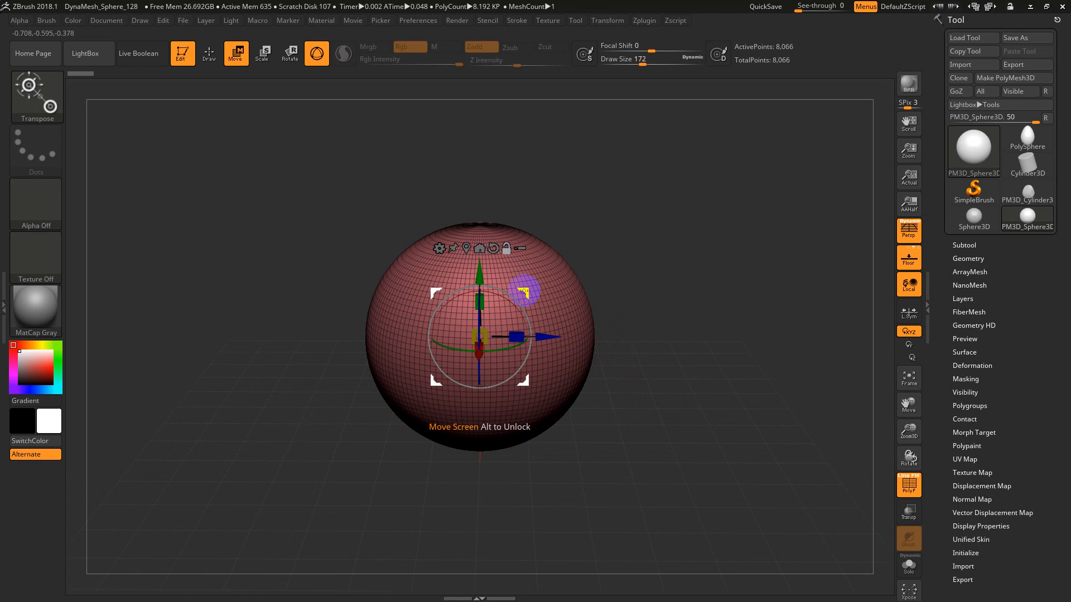
# Step: Reposition only the gizmo at several points on the sphere's surface, keeping the mesh in place
pyautogui.moveTo(524, 292); pyautogui.dragTo(468, 288)
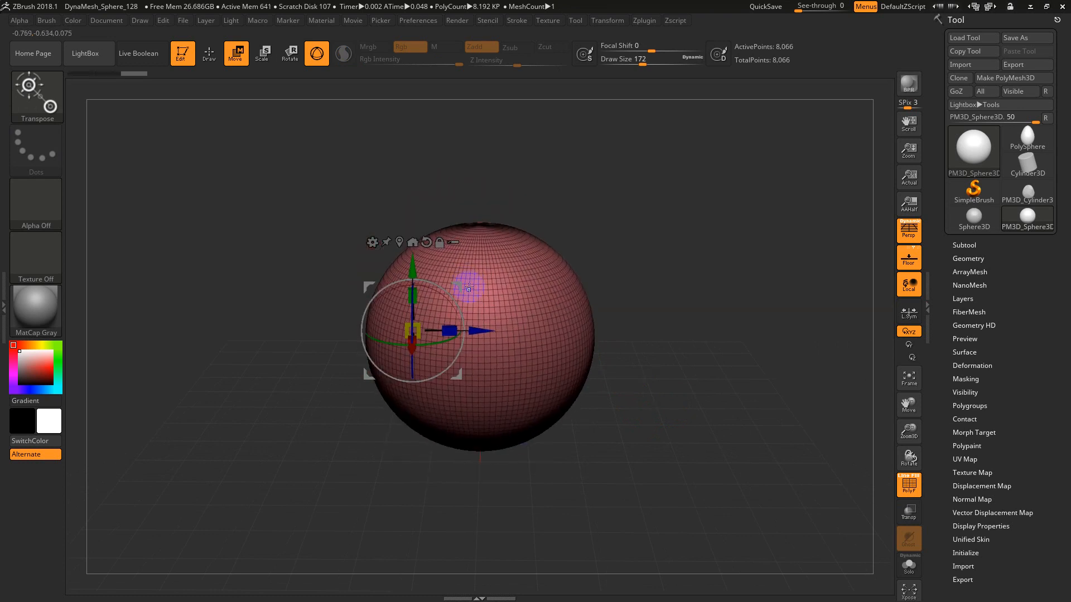
pyautogui.click(546, 282)
pyautogui.click(560, 370)
pyautogui.moveTo(677, 497); pyautogui.dragTo(716, 492)
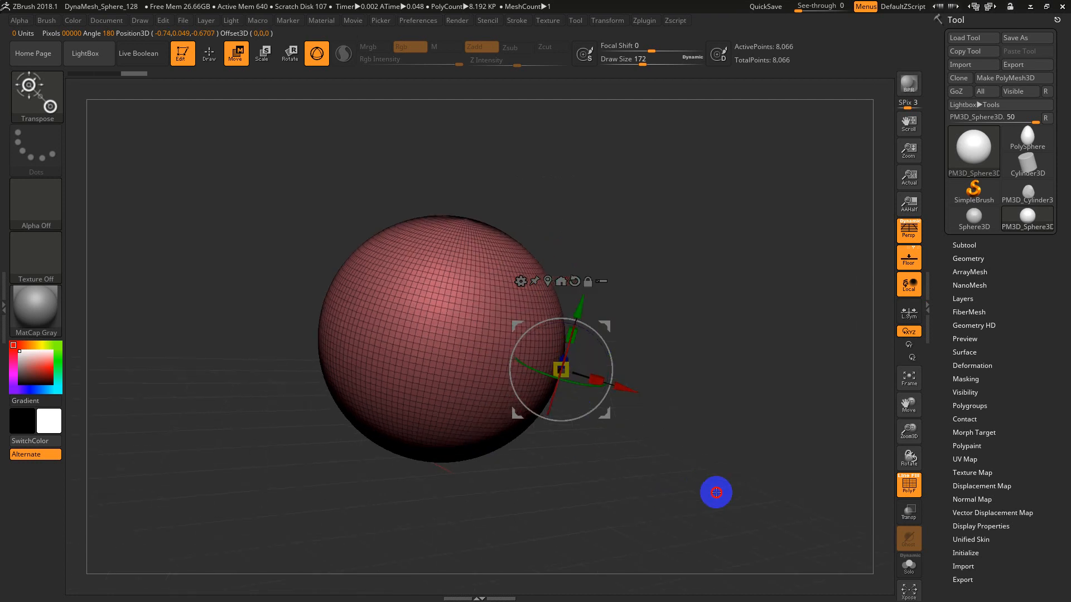
pyautogui.click(486, 270)
pyautogui.moveTo(617, 289); pyautogui.dragTo(675, 381)
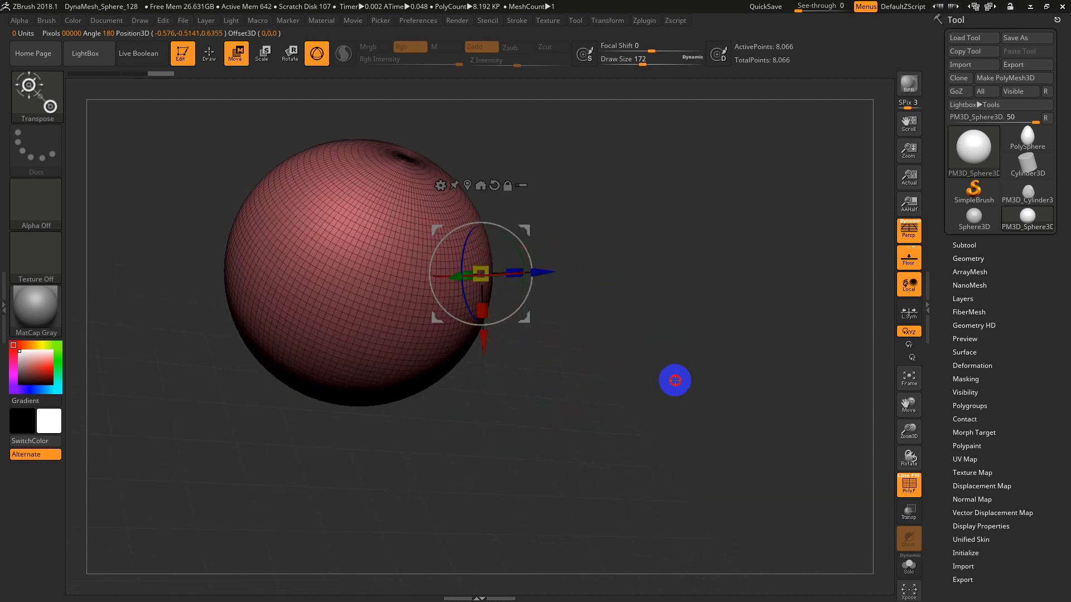
pyautogui.moveTo(547, 284); pyautogui.dragTo(604, 269)
pyautogui.moveTo(455, 255); pyautogui.dragTo(395, 222)
pyautogui.keyDown('alt'); pyautogui.moveTo(394, 413); pyautogui.dragTo(365, 348); pyautogui.keyUp('alt')
pyautogui.moveTo(365, 349); pyautogui.dragTo(605, 423)
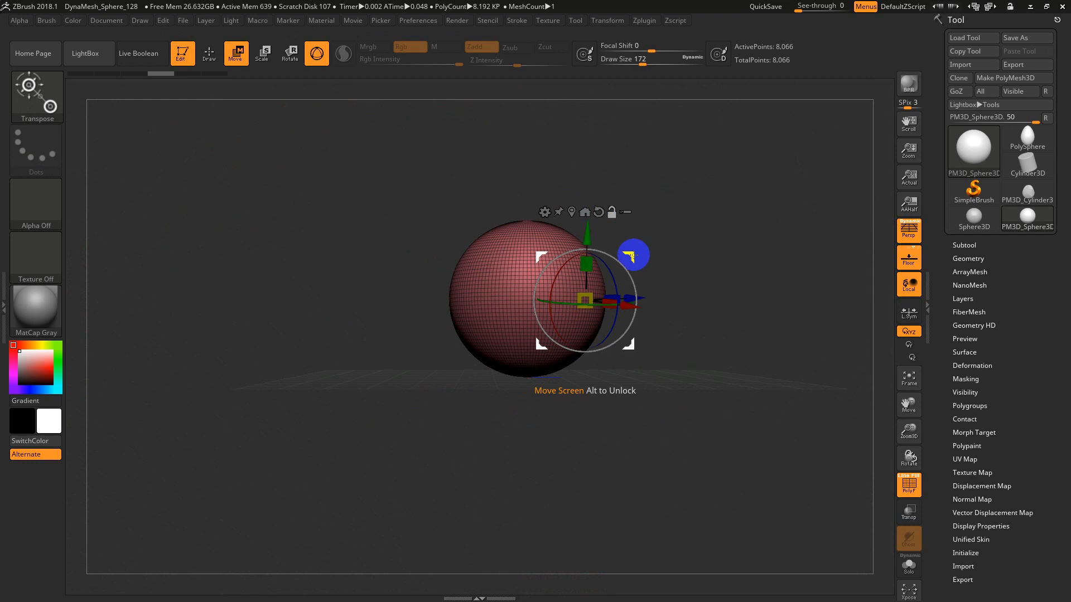
# Step: Shift the gizmo near the sphere's upper middle, reset its orientation and return it to its home position
pyautogui.moveTo(634, 253); pyautogui.dragTo(576, 229)
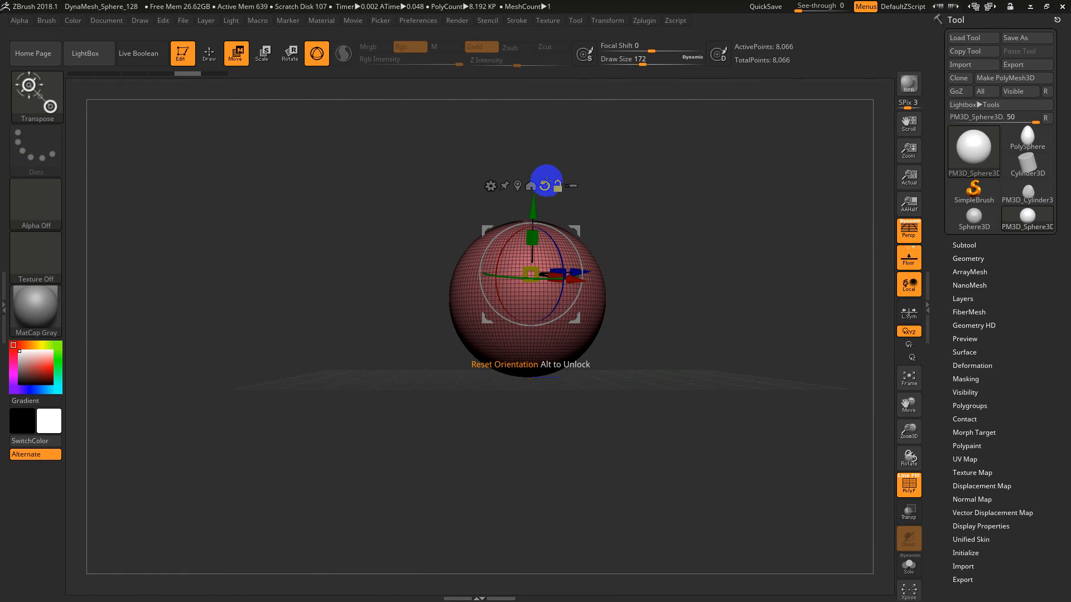
pyautogui.click(544, 185)
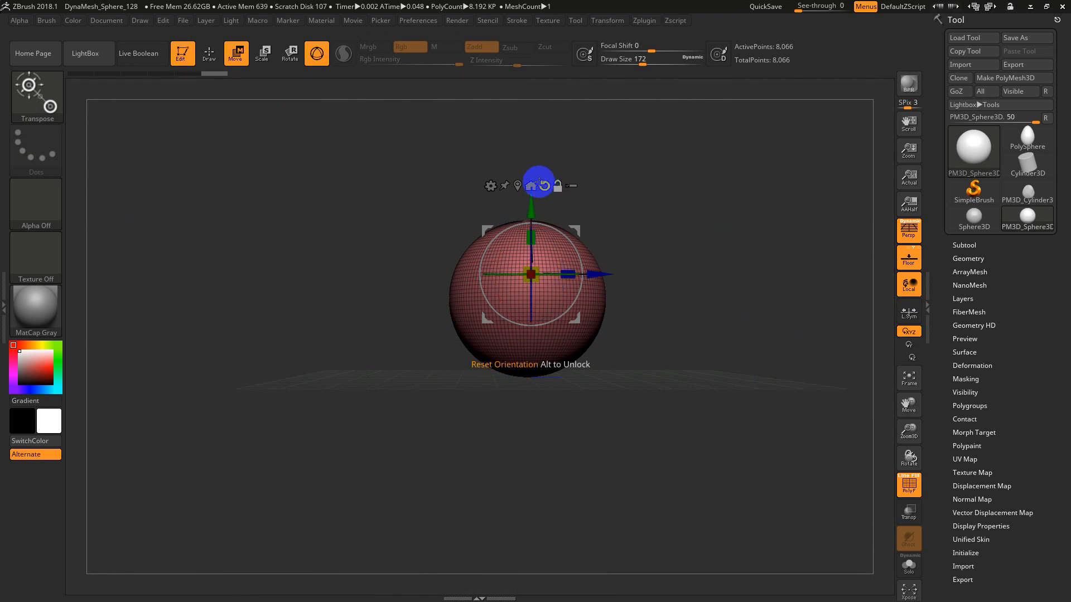
pyautogui.click(531, 185)
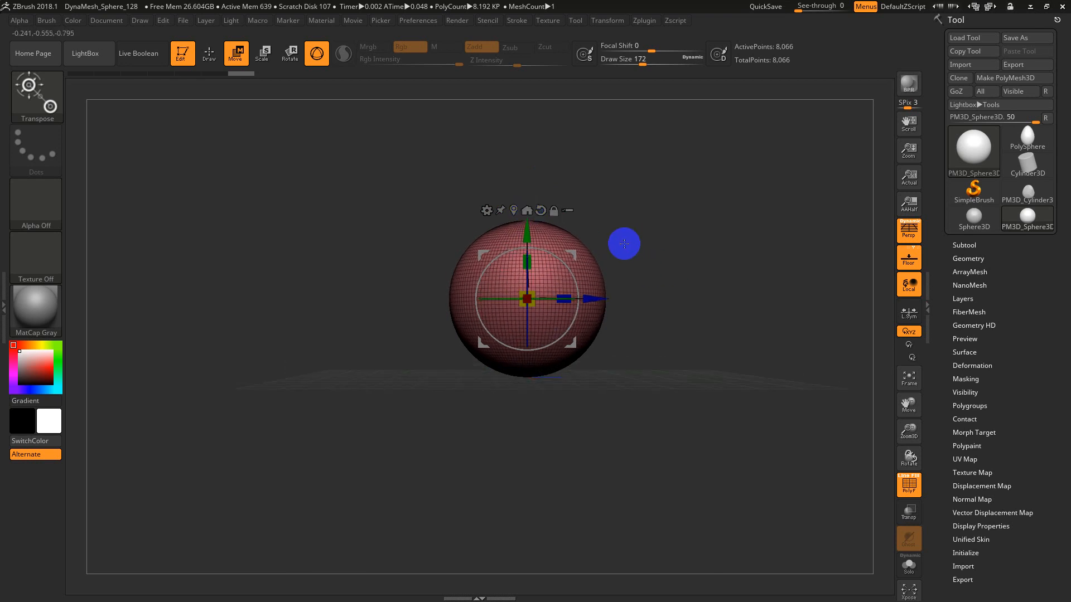
# Step: Mask the sphere's middle and upper part, center the gizmo on the unmasked area, and send it back home
pyautogui.keyDown('alt'); pyautogui.moveTo(624, 244); pyautogui.dragTo(631, 280); pyautogui.keyUp('alt')
pyautogui.keyDown('ctrl'); pyautogui.moveTo(681, 222); pyautogui.dragTo(376, 334); pyautogui.keyUp('ctrl')
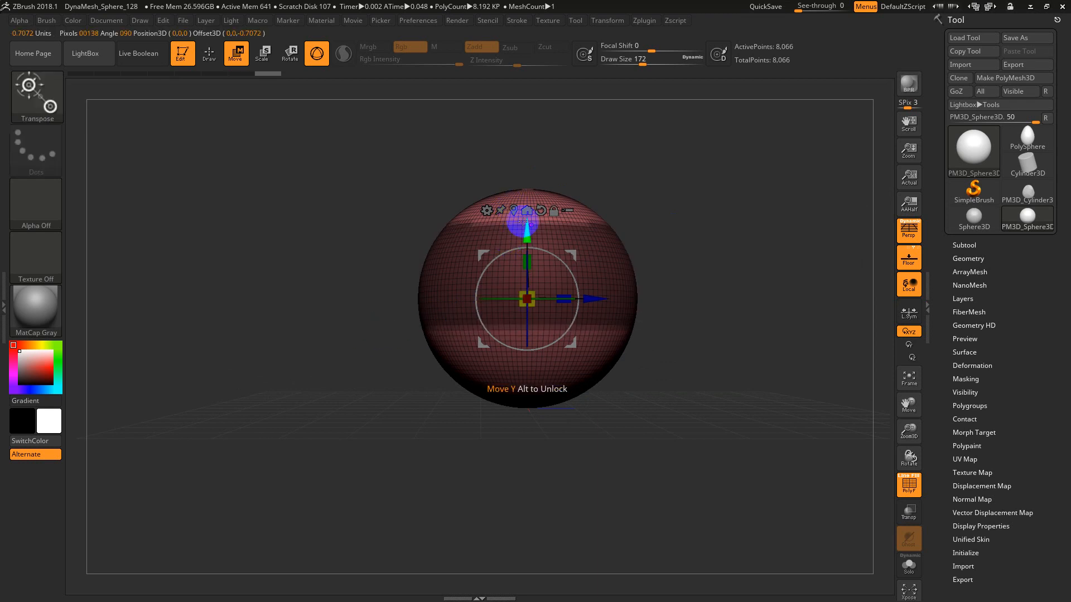
pyautogui.keyDown('ctrl'); pyautogui.moveTo(742, 161); pyautogui.dragTo(361, 290); pyautogui.keyUp('ctrl')
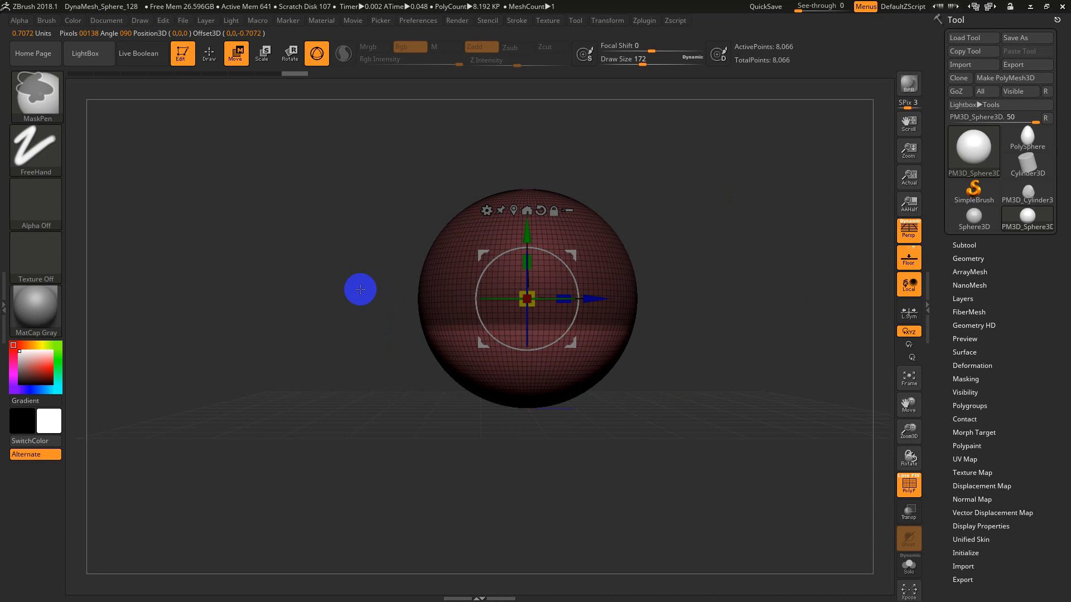
pyautogui.click(514, 210)
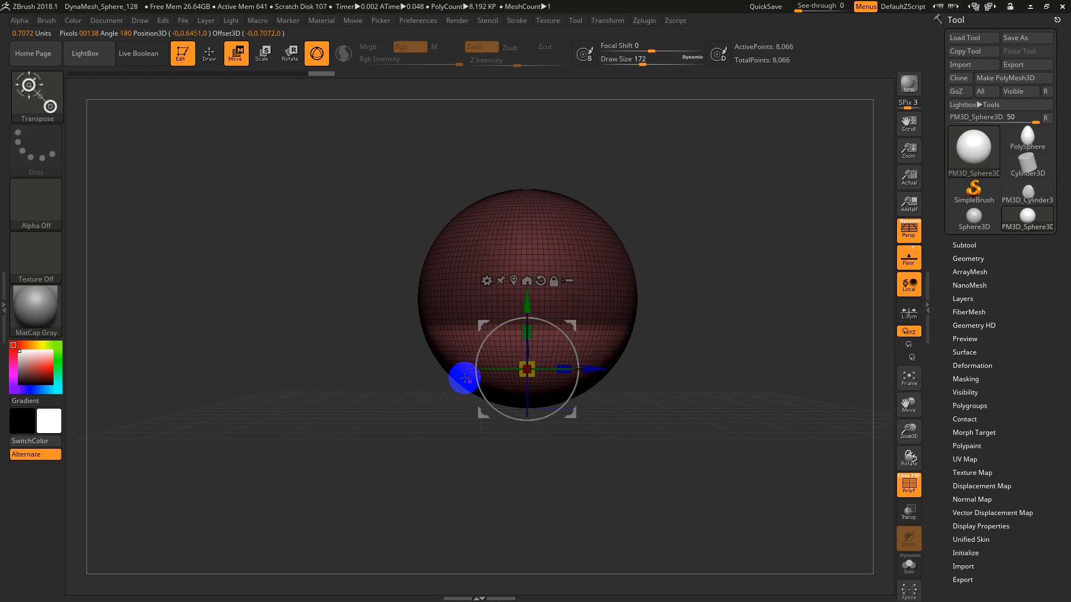
pyautogui.click(529, 281)
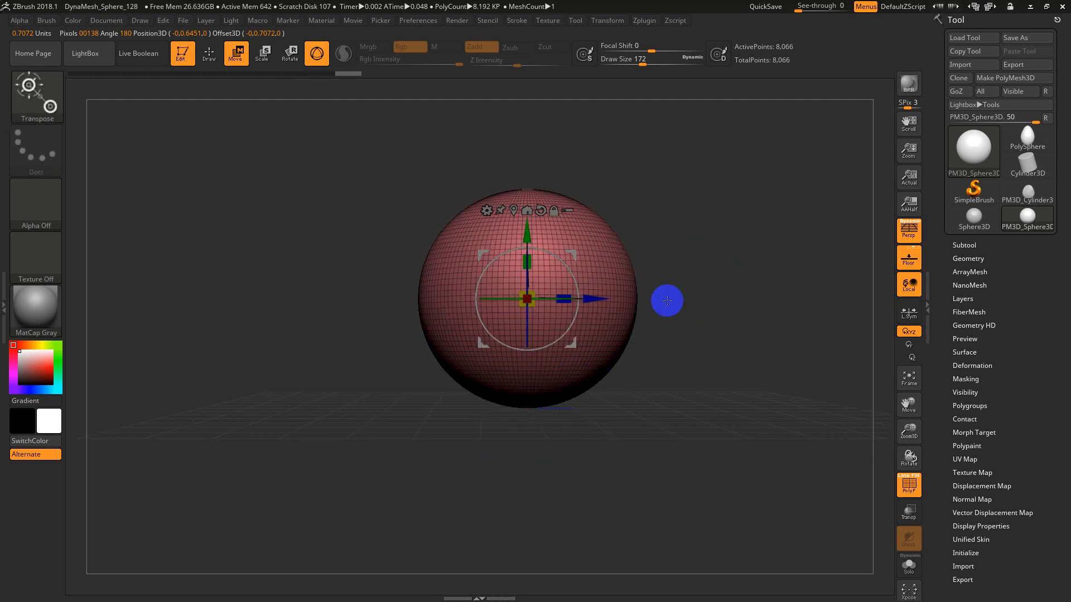
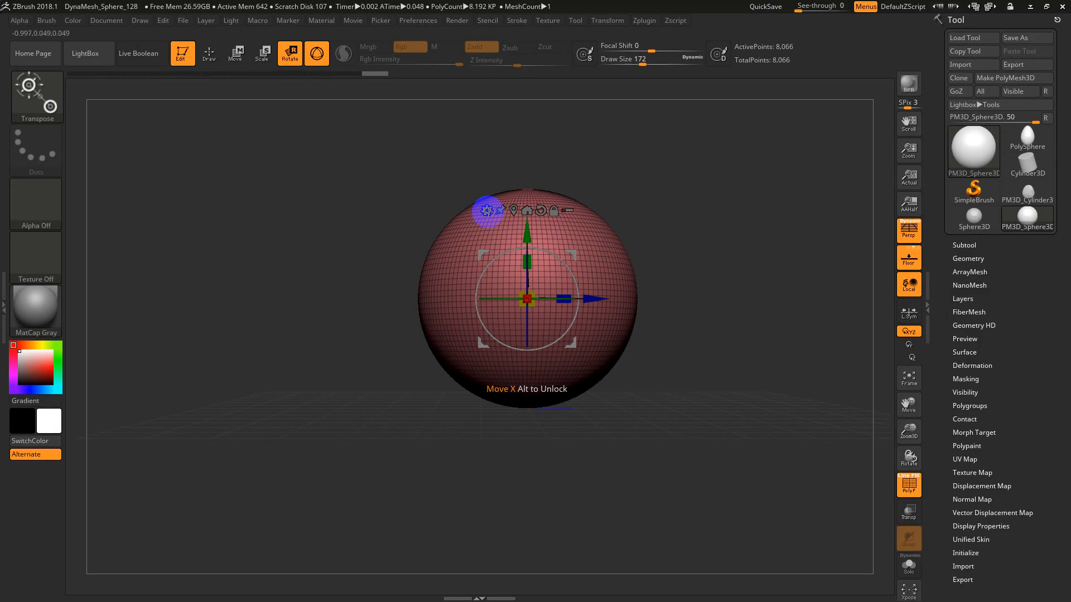
# Step: Apply the Extender deformer to the sphere through the gizmo's customization options
pyautogui.click(487, 210)
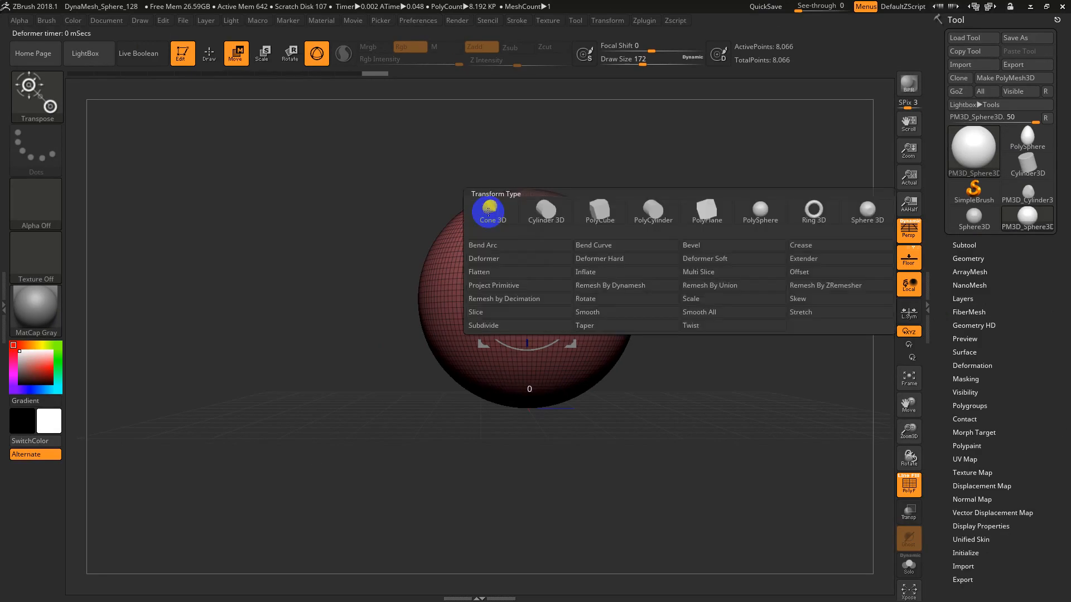
pyautogui.click(805, 258)
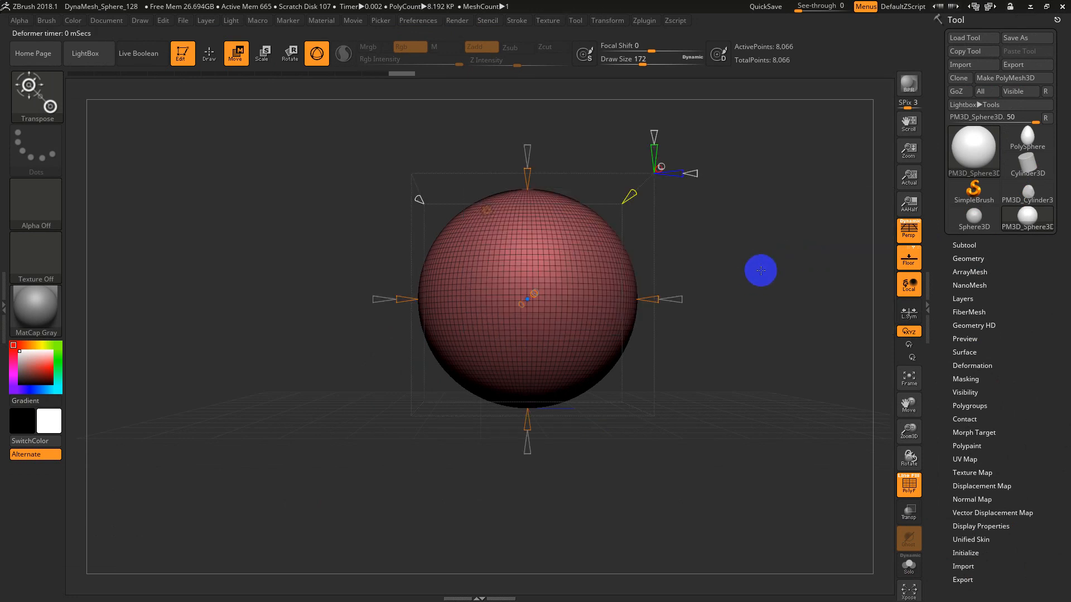
# Step: Stretch the sphere along its width, height and depth with the Extender deformer's handles
pyautogui.keyDown('alt'); pyautogui.moveTo(763, 250); pyautogui.dragTo(719, 234, button='right'); pyautogui.keyUp('alt')
pyautogui.moveTo(719, 235); pyautogui.dragTo(692, 268, button='right')
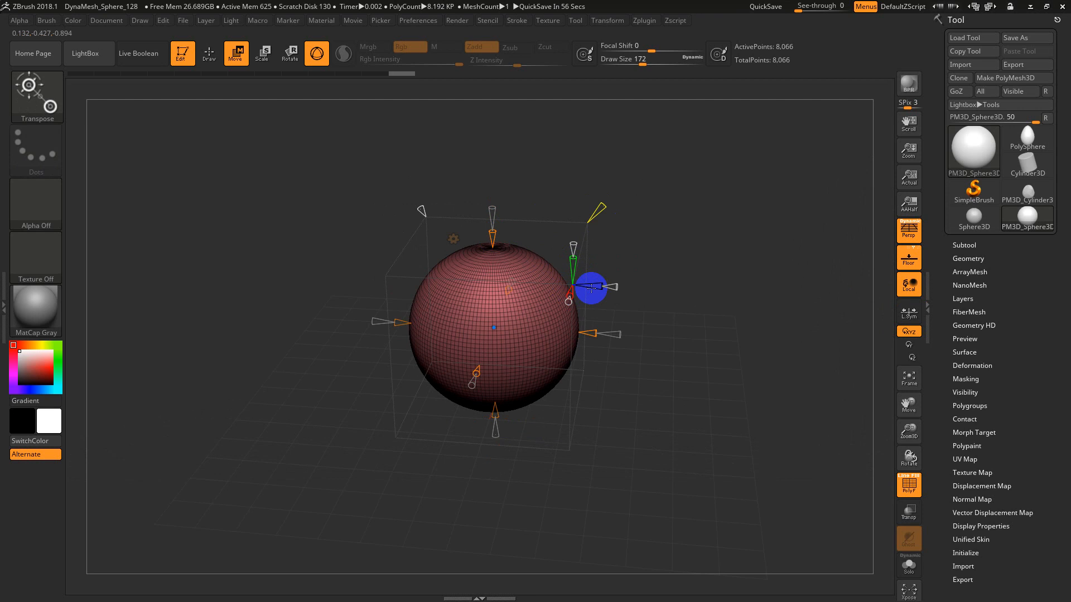
pyautogui.press('x')
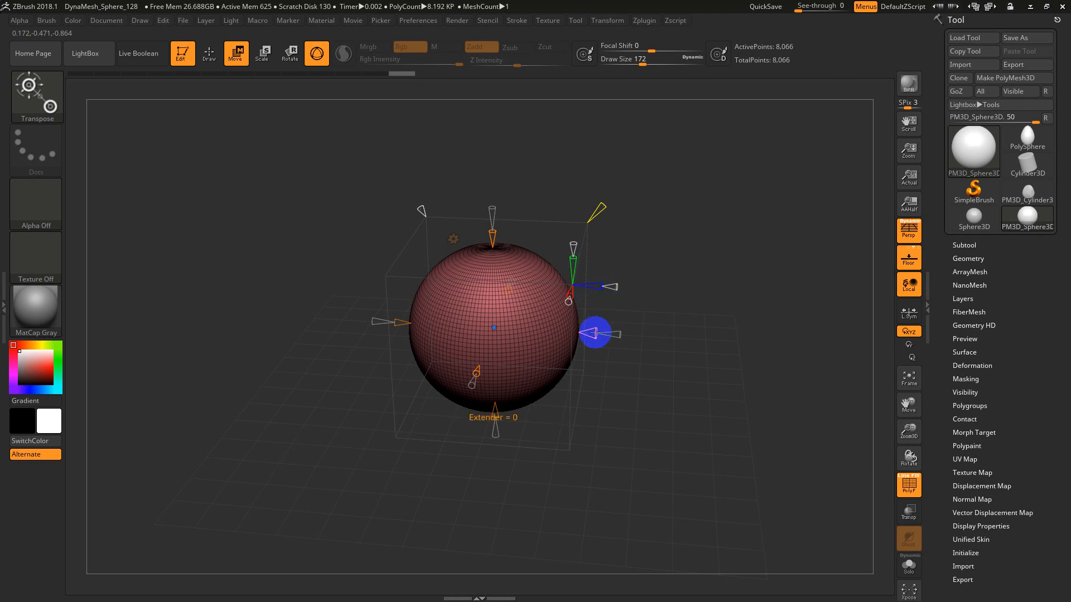
pyautogui.moveTo(595, 333); pyautogui.dragTo(632, 329)
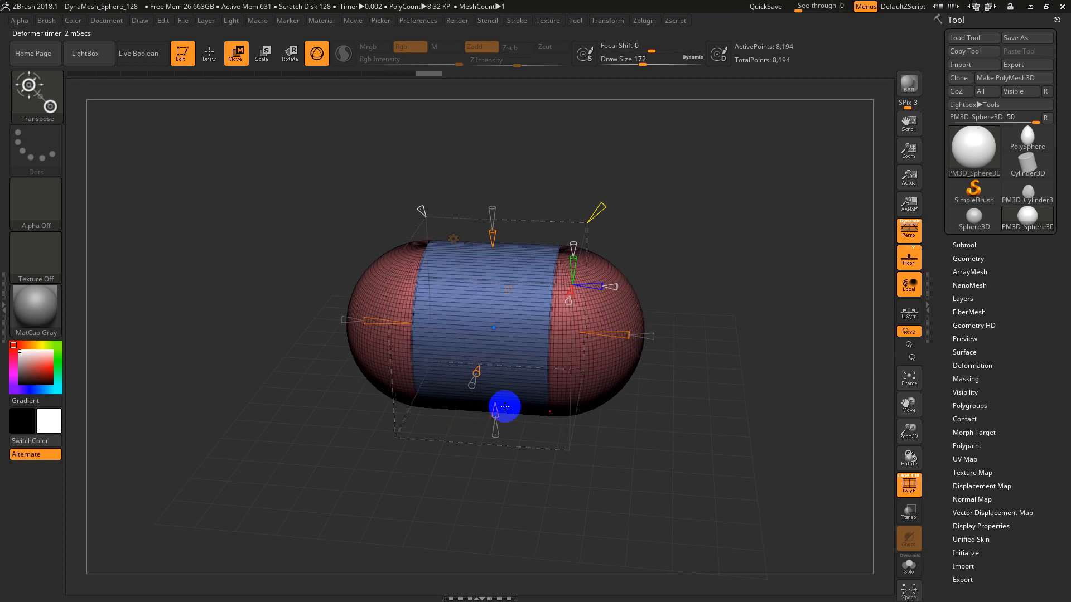
pyautogui.moveTo(495, 417); pyautogui.dragTo(498, 477)
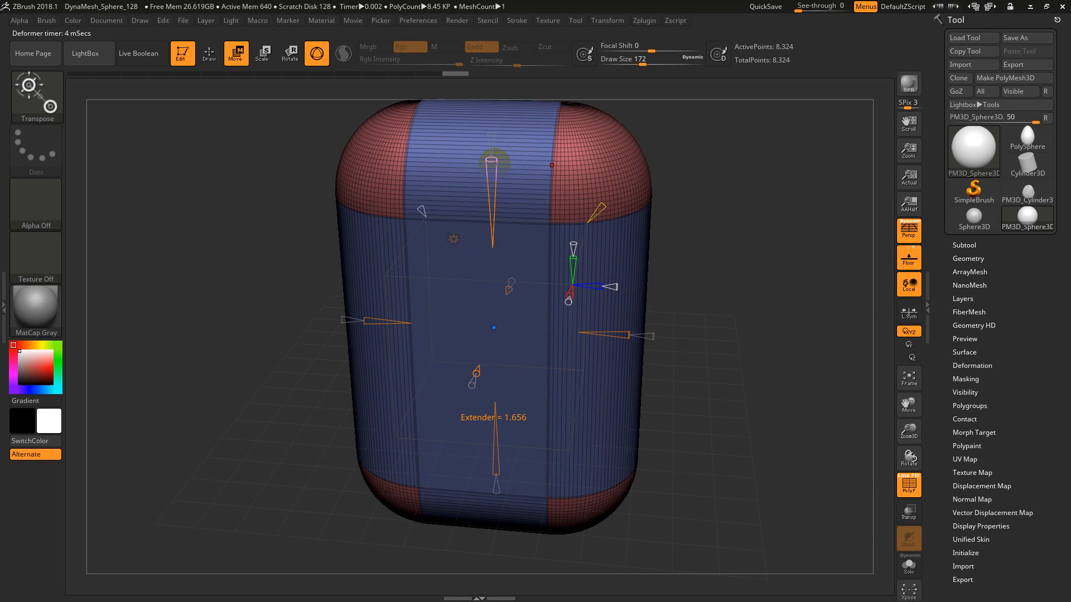
pyautogui.moveTo(716, 289); pyautogui.dragTo(705, 307)
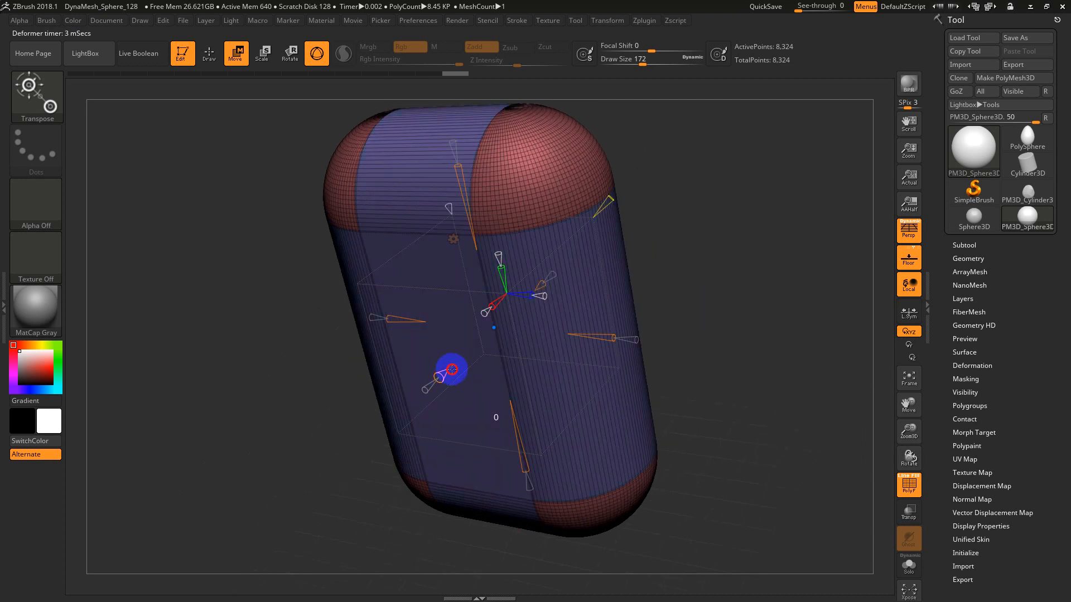
pyautogui.moveTo(446, 373)
pyautogui.mouseDown()
pyautogui.moveTo(434, 387)
pyautogui.moveTo(435, 377)
pyautogui.mouseUp()
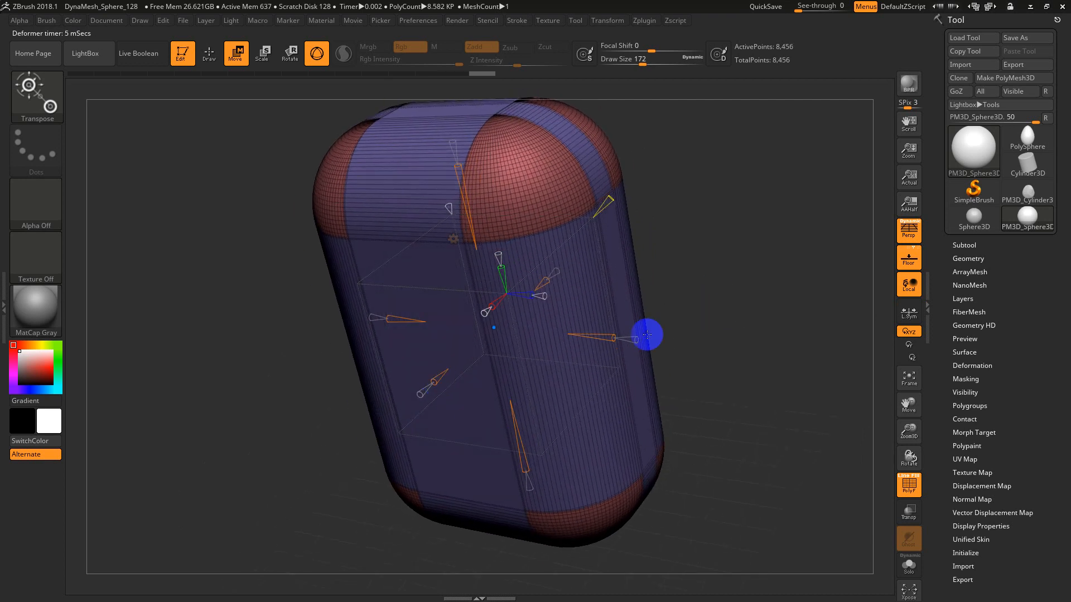
pyautogui.moveTo(611, 336); pyautogui.dragTo(641, 340)
pyautogui.moveTo(726, 337); pyautogui.dragTo(712, 307)
# Step: Undo the Extender stretches back to the plain sphere with the regular gizmo
pyautogui.hotkey('ctrl', 'z')
pyautogui.hotkey('ctrl', 'z')
pyautogui.hotkey('ctrl', 'z')
pyautogui.hotkey('ctrl', 'z')
pyautogui.hotkey('ctrl', 'z')
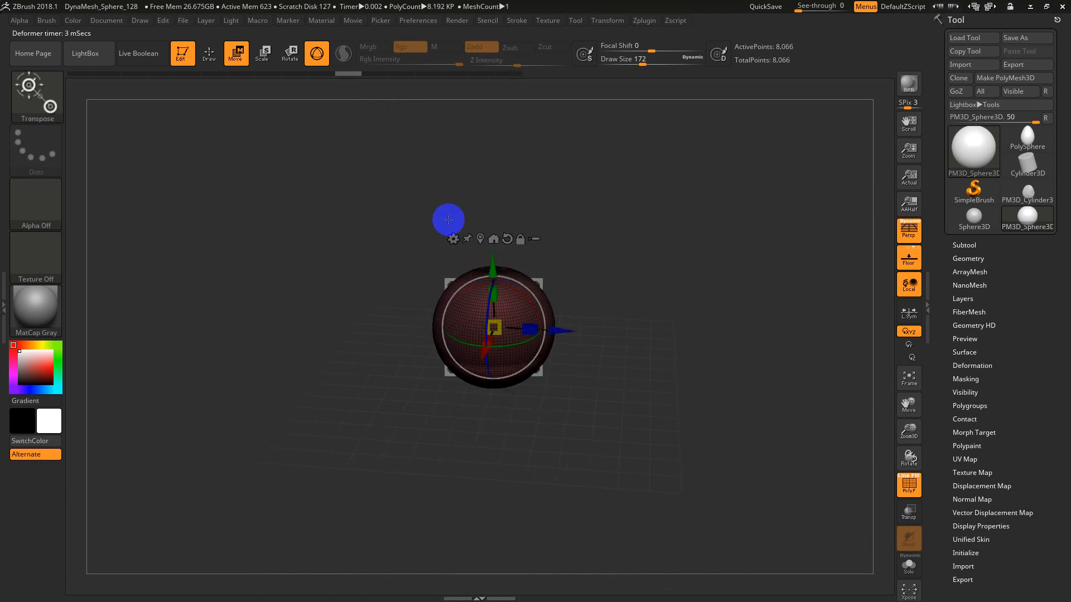
# Step: Apply the Extender deformer to the sphere again and extend it vertically, sideways and in depth into a rounded box
pyautogui.click(454, 237)
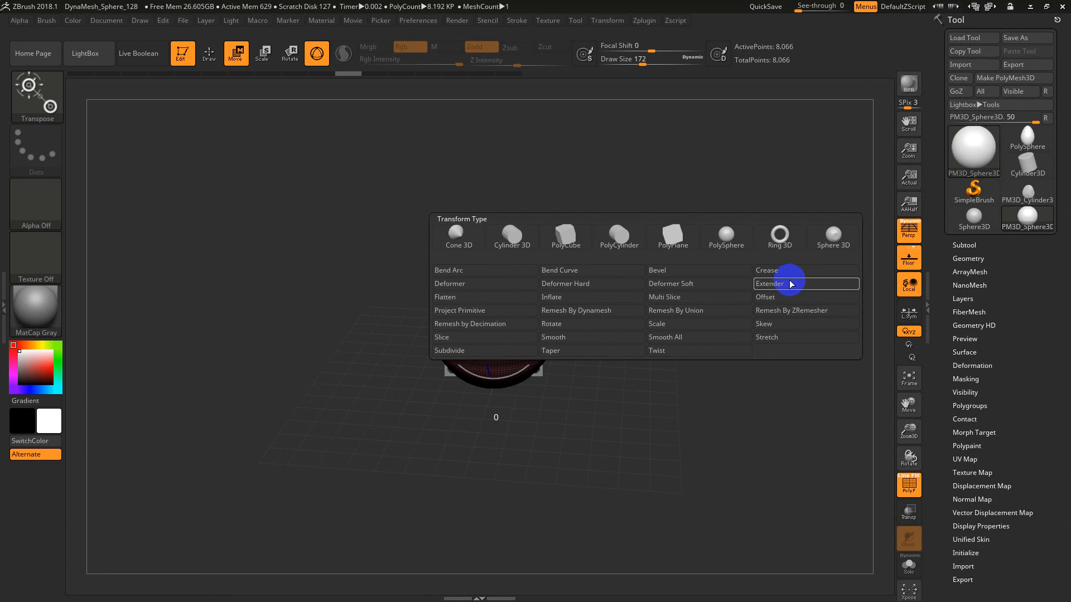
pyautogui.click(790, 283)
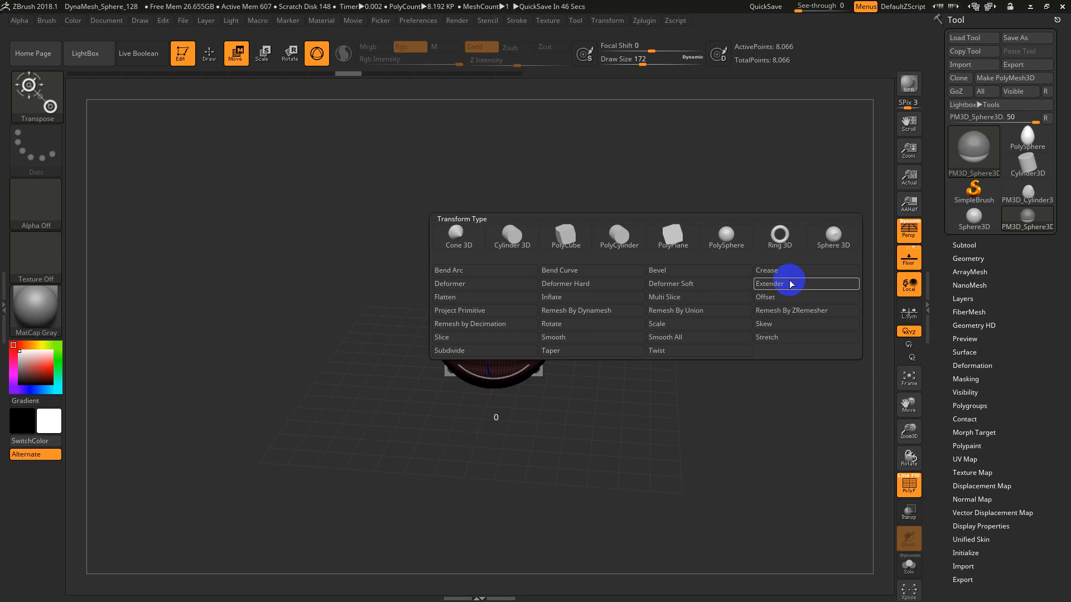
pyautogui.click(766, 285)
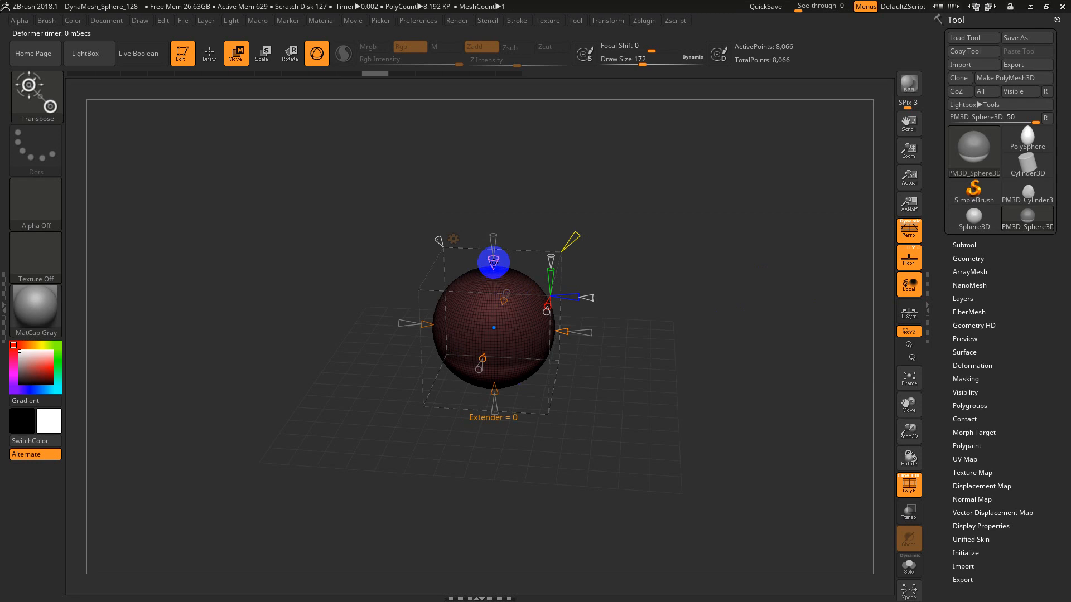
pyautogui.moveTo(493, 261); pyautogui.dragTo(490, 196)
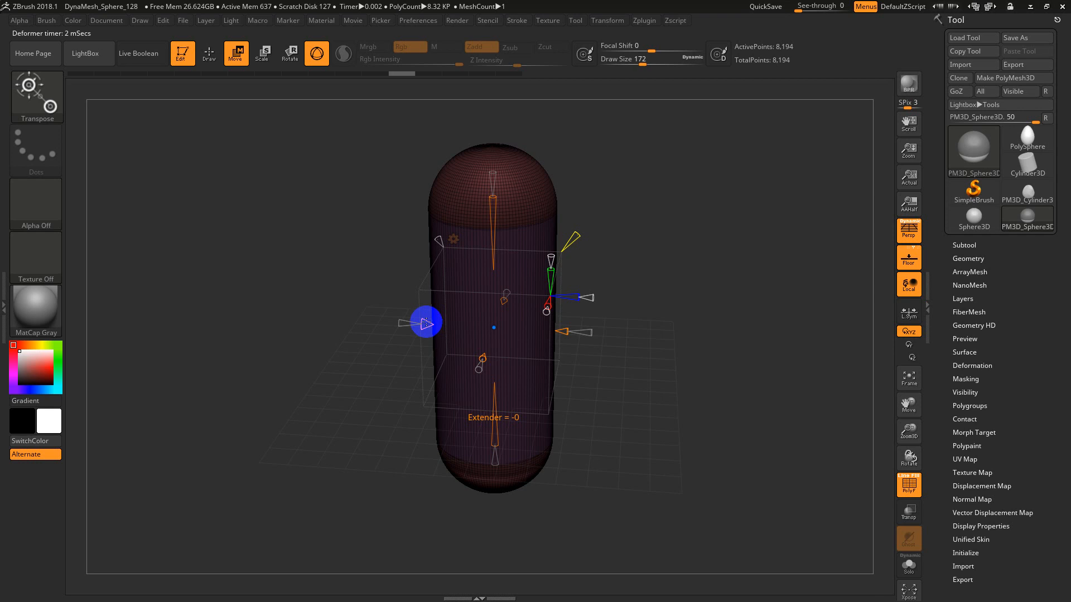
pyautogui.moveTo(426, 322); pyautogui.dragTo(389, 313)
pyautogui.moveTo(677, 385); pyautogui.dragTo(510, 367)
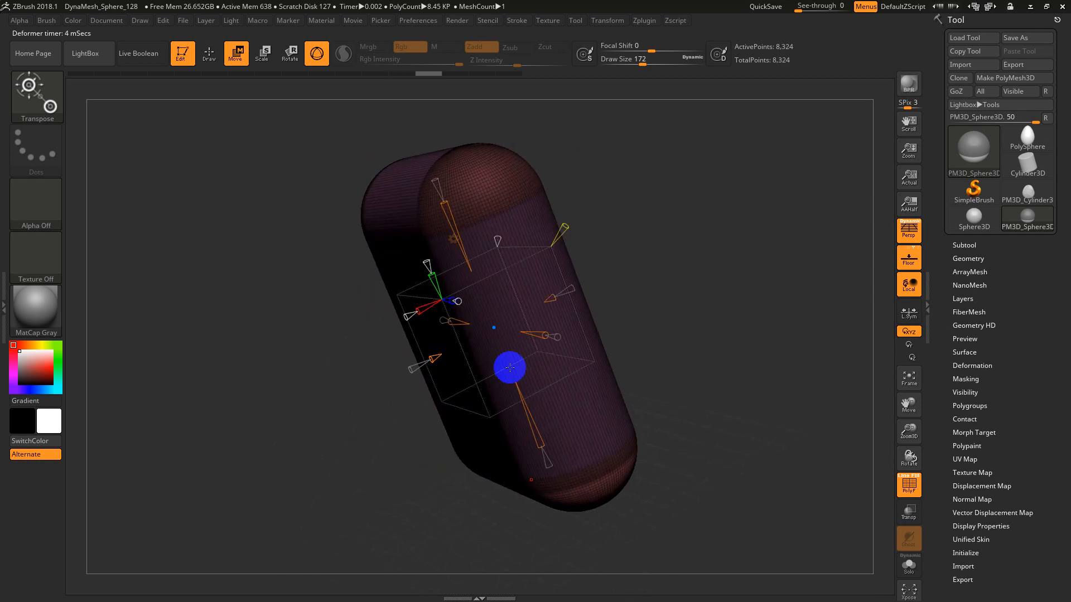
pyautogui.moveTo(430, 353); pyautogui.dragTo(425, 363)
# Step: Change the material of the extended shape to SkinShade4, keeping its wireframe display on
pyautogui.hotkey('shift', 'f')
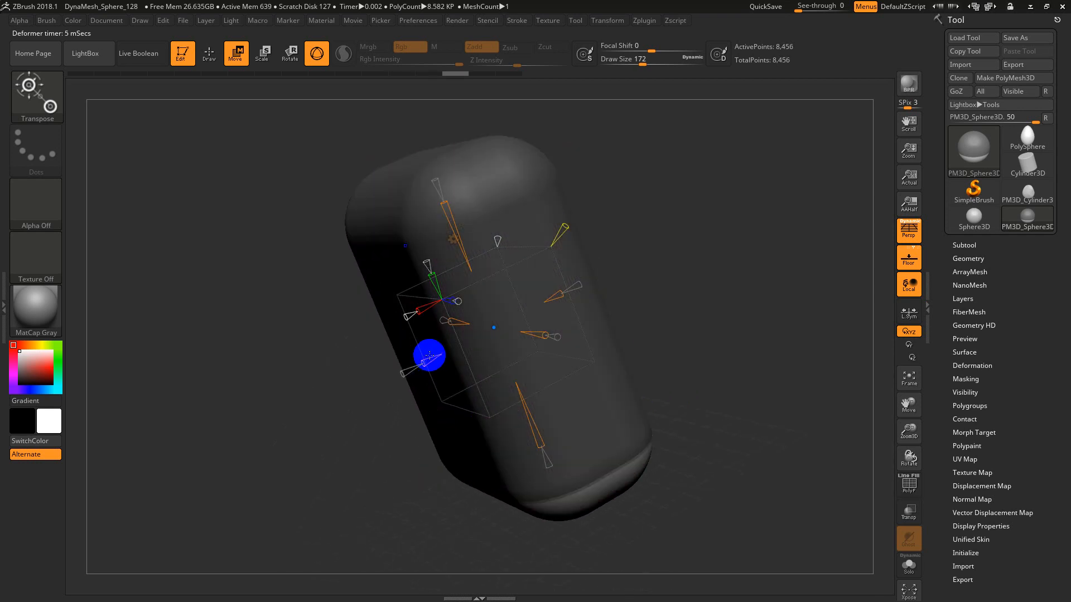
pyautogui.hotkey('shift', 'f')
pyautogui.click(27, 315)
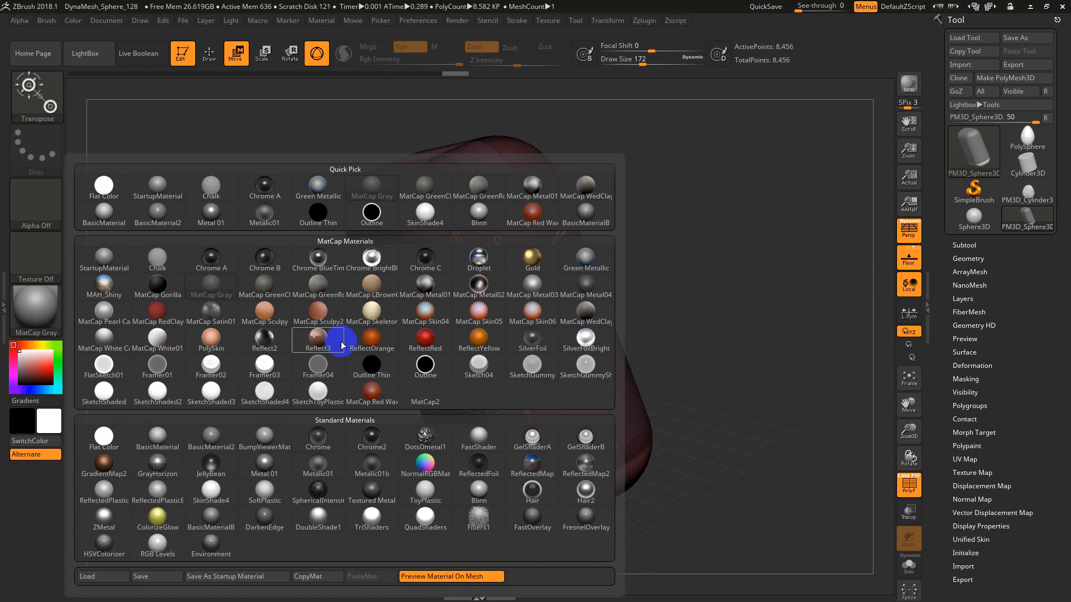
pyautogui.click(211, 490)
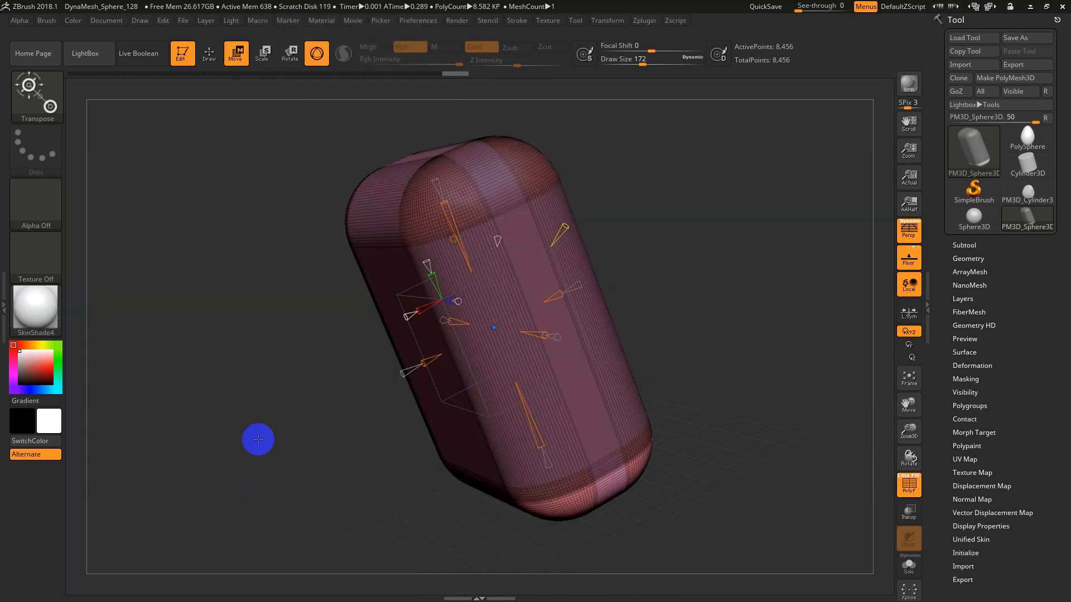
pyautogui.moveTo(259, 440); pyautogui.dragTo(295, 390)
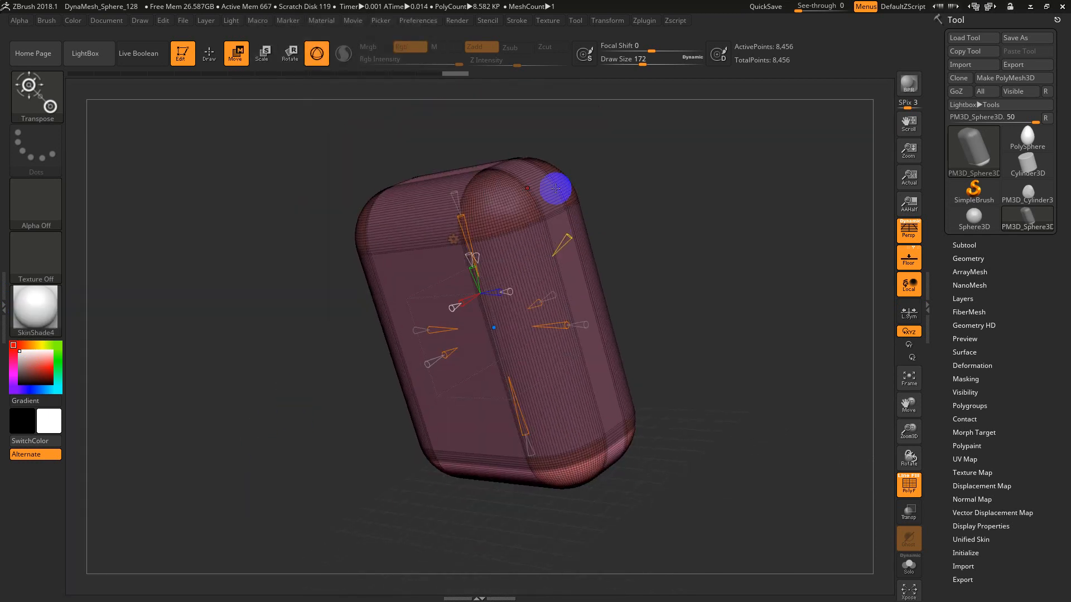
pyautogui.moveTo(619, 200); pyautogui.dragTo(638, 238)
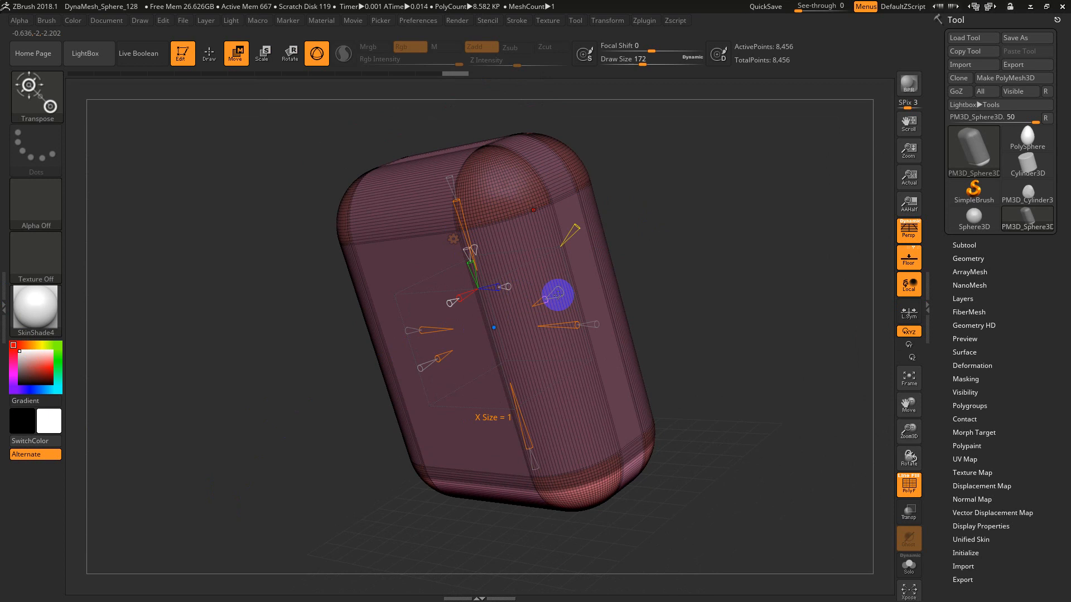
# Step: Try different X Size values on the extended shape, including 0.5
pyautogui.moveTo(560, 292); pyautogui.dragTo(579, 291)
pyautogui.moveTo(767, 301); pyautogui.dragTo(725, 316)
pyautogui.hotkey('ctrl', 'z')
pyautogui.moveTo(655, 316); pyautogui.dragTo(679, 314)
pyautogui.moveTo(561, 295)
pyautogui.mouseDown()
pyautogui.moveTo(600, 283)
pyautogui.moveTo(573, 291)
pyautogui.mouseUp()
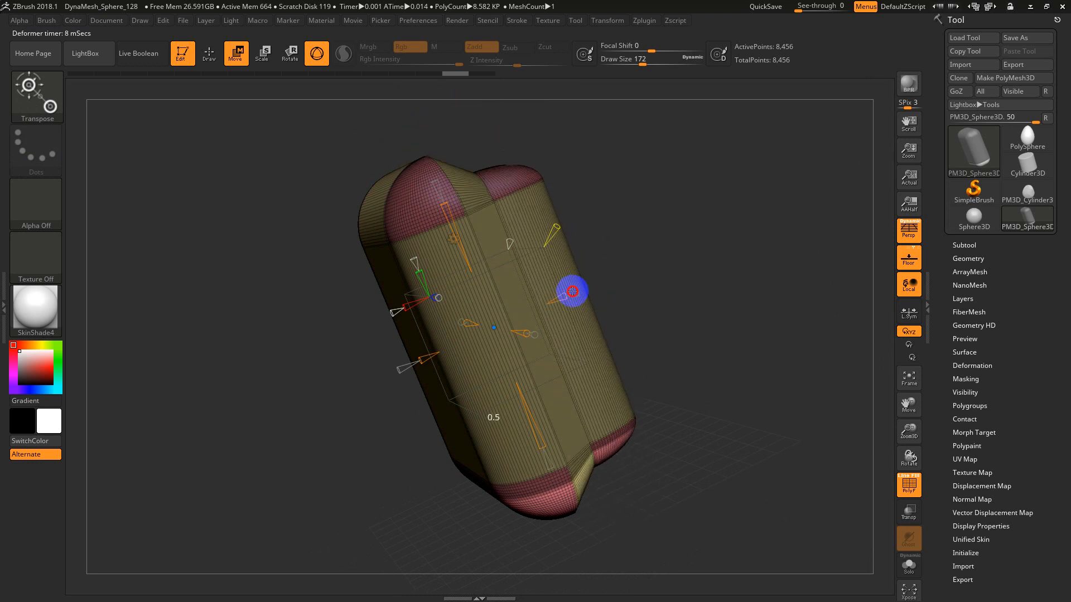
pyautogui.moveTo(442, 186); pyautogui.dragTo(428, 181)
pyautogui.moveTo(617, 220); pyautogui.dragTo(617, 318)
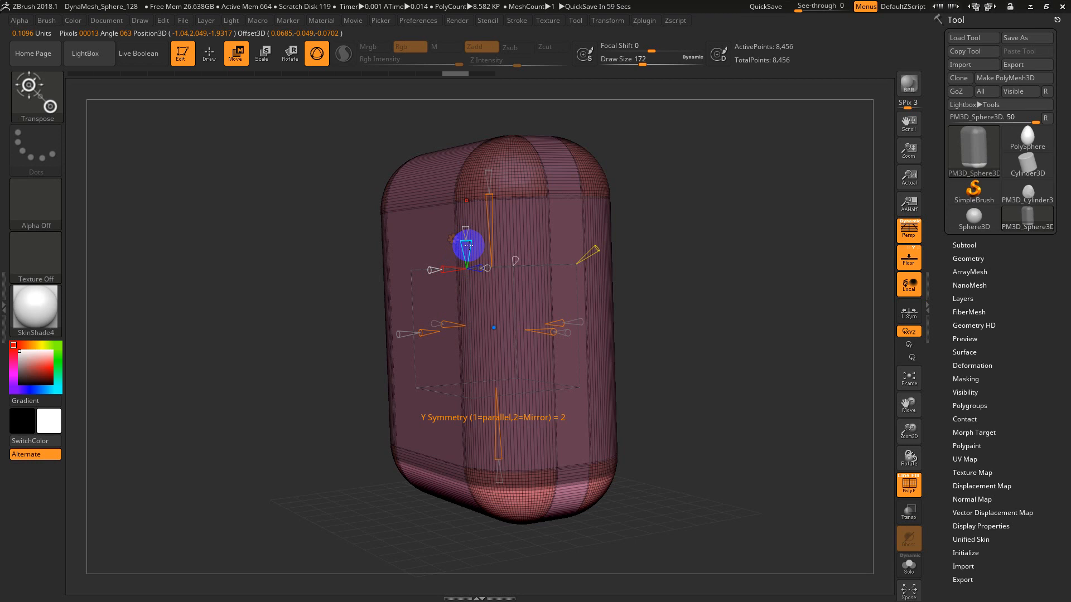
# Step: Adjust the Extender's Y Symmetry setting on the rounded box
pyautogui.click(468, 244)
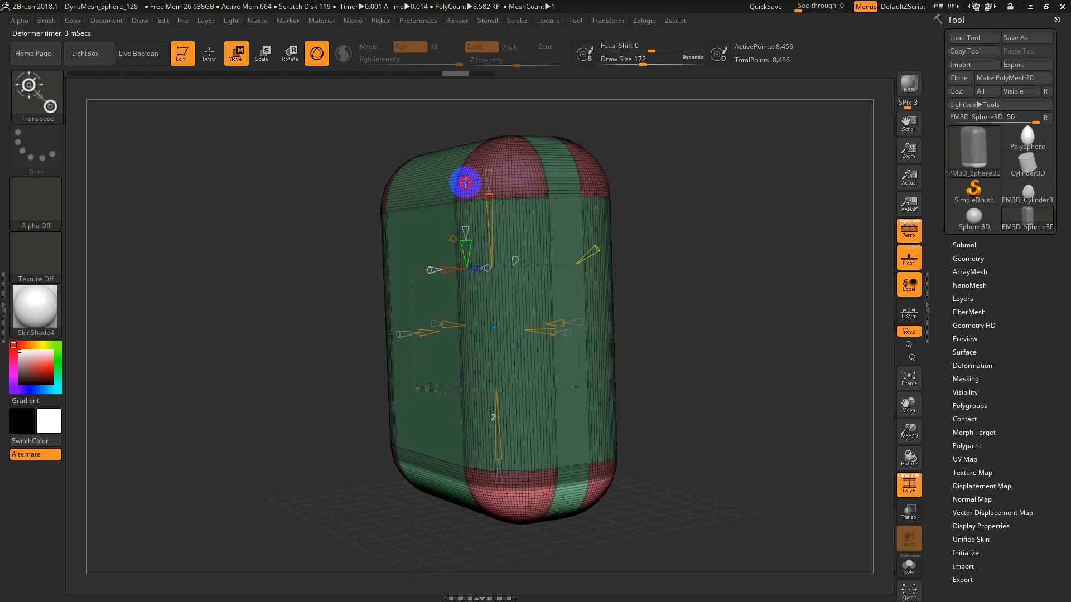
pyautogui.moveTo(465, 178); pyautogui.dragTo(469, 316)
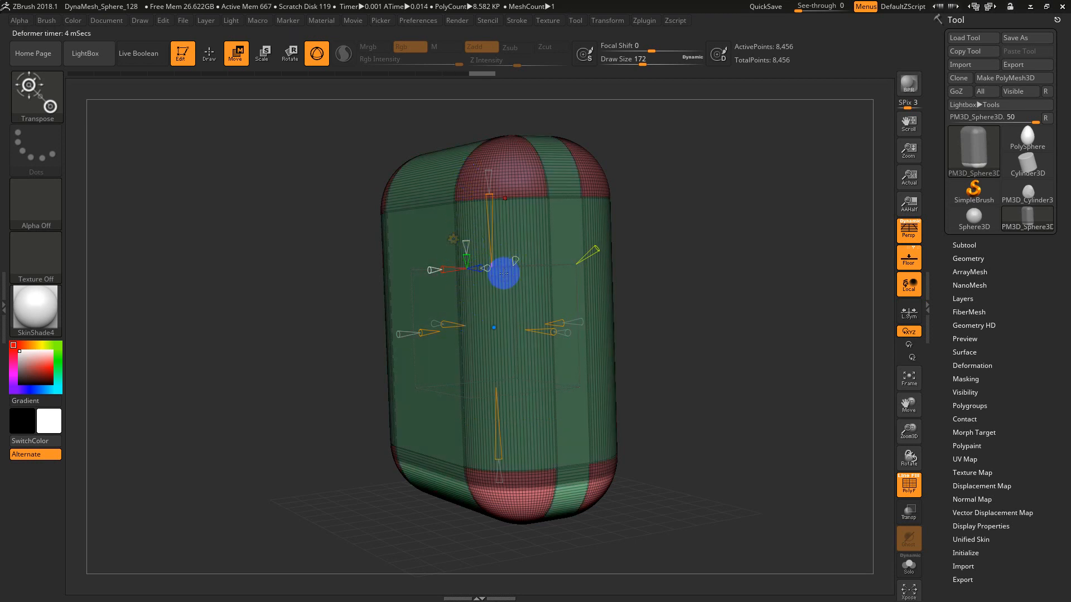
# Step: Offset the stretched bands outward by about 0.213, then sink them inward below the rounded corner caps
pyautogui.moveTo(639, 265); pyautogui.dragTo(673, 321)
pyautogui.moveTo(503, 231); pyautogui.dragTo(510, 189)
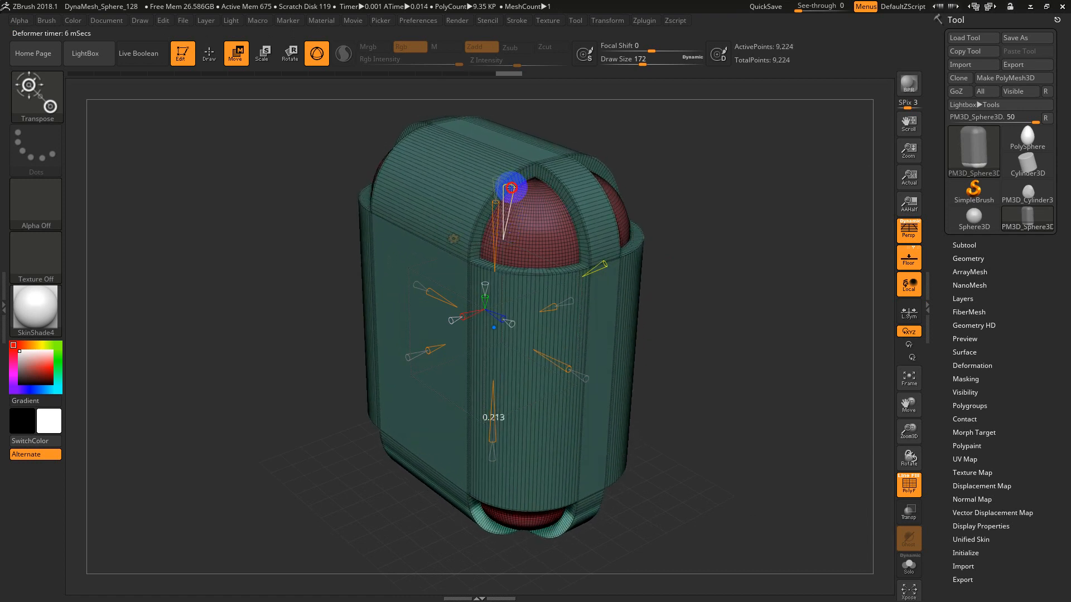
pyautogui.moveTo(511, 188); pyautogui.dragTo(490, 268)
pyautogui.moveTo(728, 301)
pyautogui.mouseDown()
pyautogui.moveTo(788, 235)
pyautogui.moveTo(748, 323)
pyautogui.moveTo(748, 290)
pyautogui.moveTo(720, 329)
pyautogui.moveTo(674, 361)
pyautogui.moveTo(705, 361)
pyautogui.moveTo(695, 332)
pyautogui.moveTo(659, 349)
pyautogui.moveTo(647, 335)
pyautogui.mouseUp()
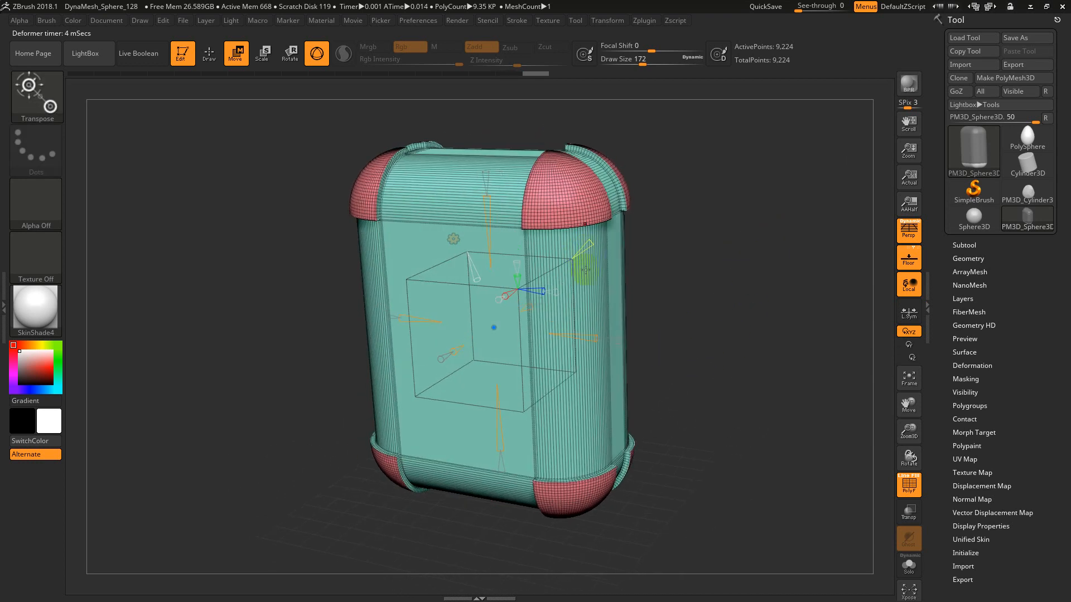
pyautogui.moveTo(591, 244)
pyautogui.mouseDown()
pyautogui.moveTo(598, 238)
pyautogui.moveTo(567, 269)
pyautogui.moveTo(616, 221)
pyautogui.moveTo(579, 254)
pyautogui.mouseUp()
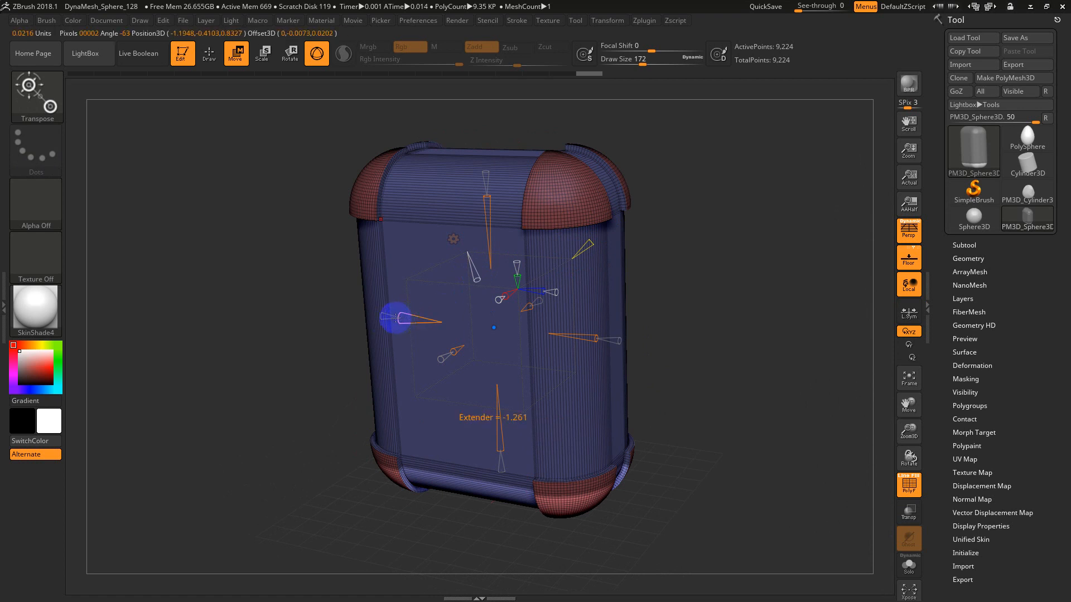
pyautogui.moveTo(379, 316); pyautogui.dragTo(382, 316)
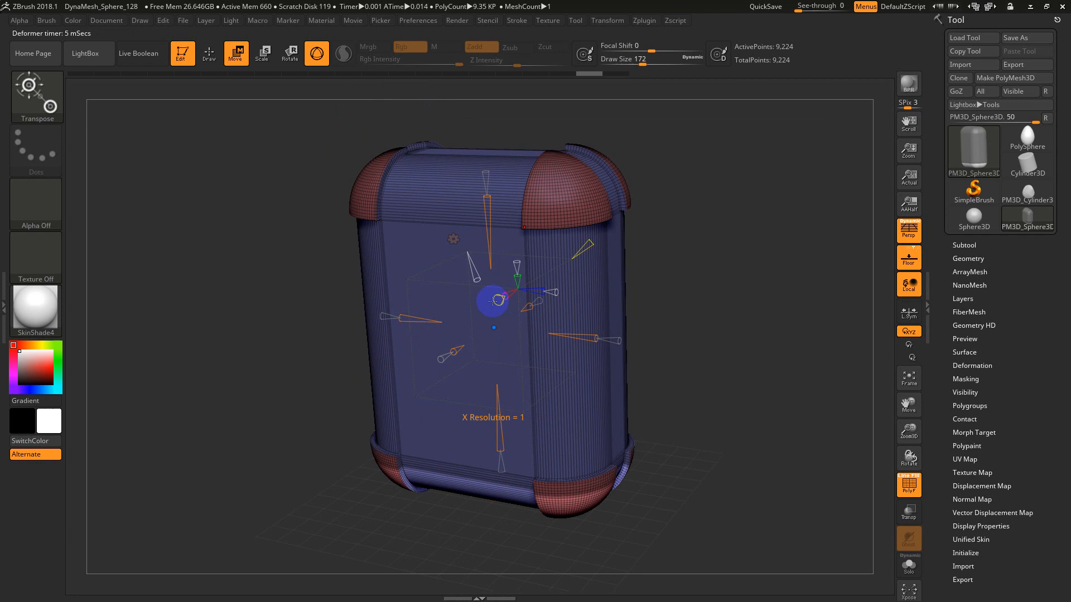
# Step: Raise the Extender's resolution to add divisions across the stretched bands, and hide the wireframe
pyautogui.moveTo(695, 325); pyautogui.dragTo(672, 339)
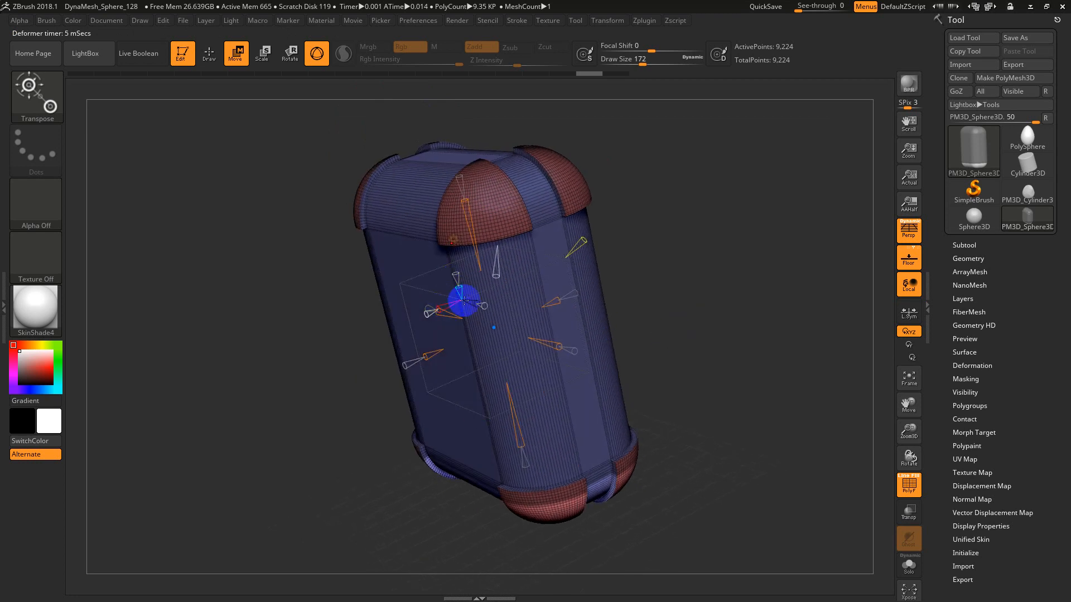
pyautogui.moveTo(456, 275); pyautogui.dragTo(485, 306)
pyautogui.moveTo(642, 304); pyautogui.dragTo(684, 272)
pyautogui.moveTo(691, 330); pyautogui.dragTo(618, 306)
pyautogui.hotkey('shift', 'f')
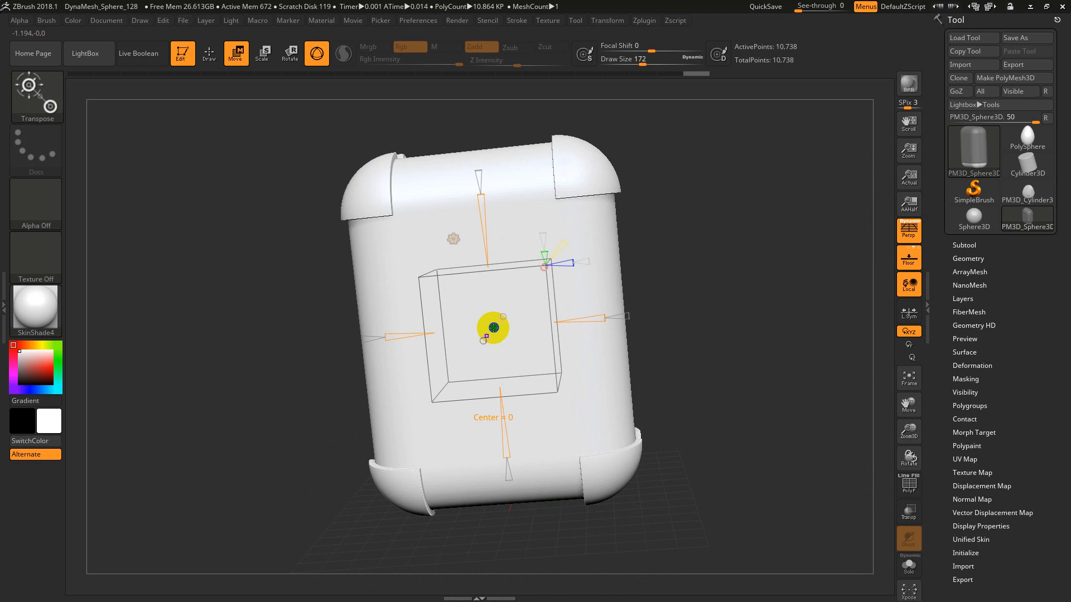
# Step: Try shifting the Extender's center point away from the middle of the shape
pyautogui.moveTo(494, 327); pyautogui.dragTo(464, 324)
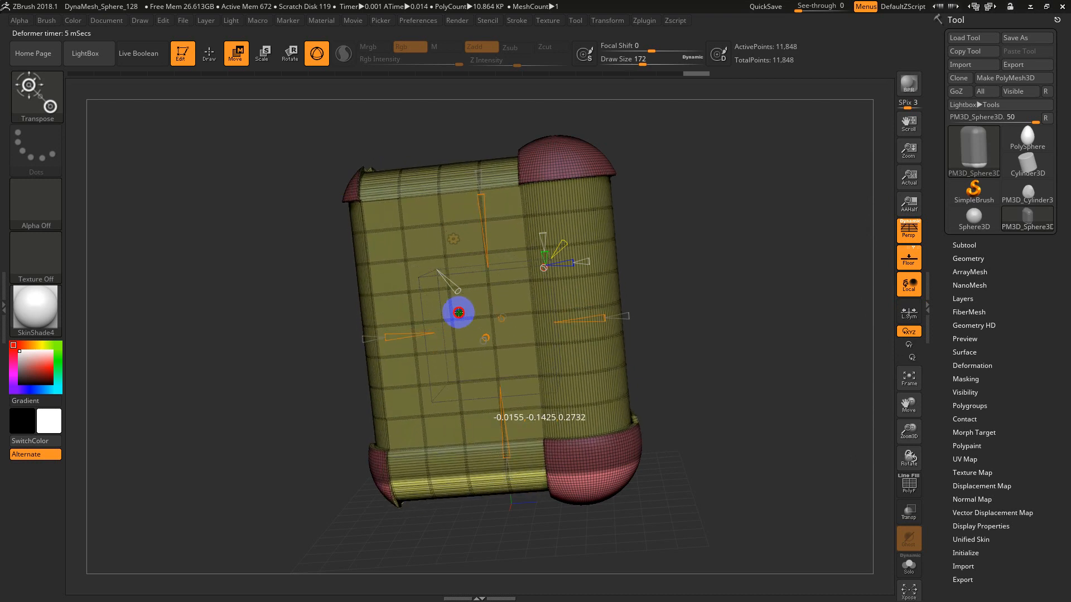
pyautogui.moveTo(470, 281)
pyautogui.mouseDown()
pyautogui.moveTo(449, 270)
pyautogui.moveTo(454, 285)
pyautogui.moveTo(468, 277)
pyautogui.moveTo(475, 314)
pyautogui.moveTo(489, 316)
pyautogui.mouseUp()
pyautogui.moveTo(673, 334)
pyautogui.keyDown('shift'); pyautogui.mouseDown(button='right')
pyautogui.moveTo(693, 344)
pyautogui.moveTo(659, 308)
pyautogui.moveTo(655, 338)
pyautogui.mouseUp(button='right'); pyautogui.keyUp('shift')
# Step: Accept the Extender deformation and inspect the resulting mesh with and without its wireframe
pyautogui.click(454, 268)
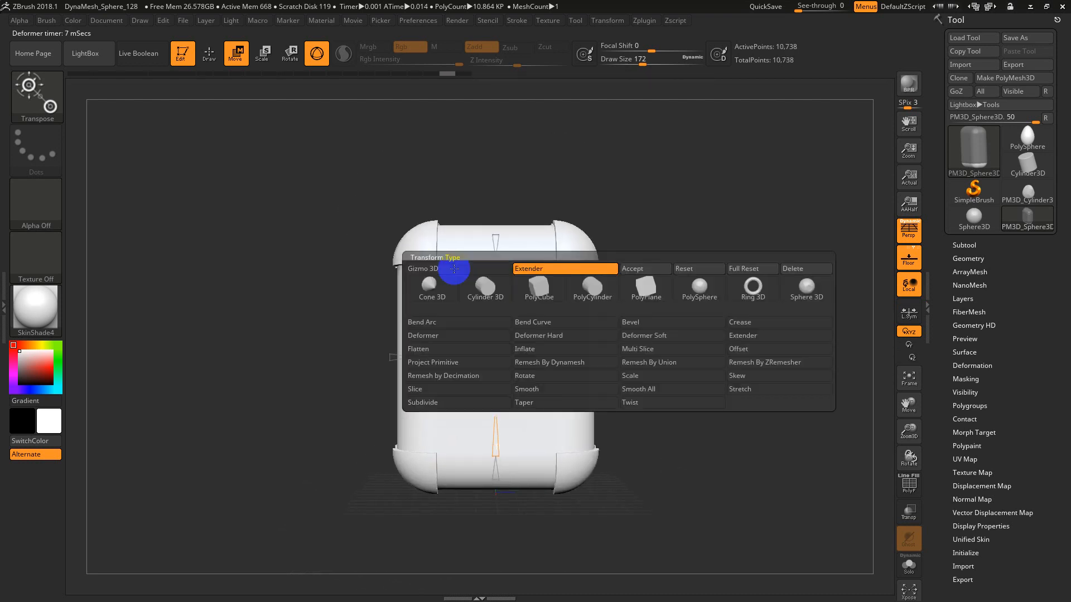
pyautogui.click(631, 266)
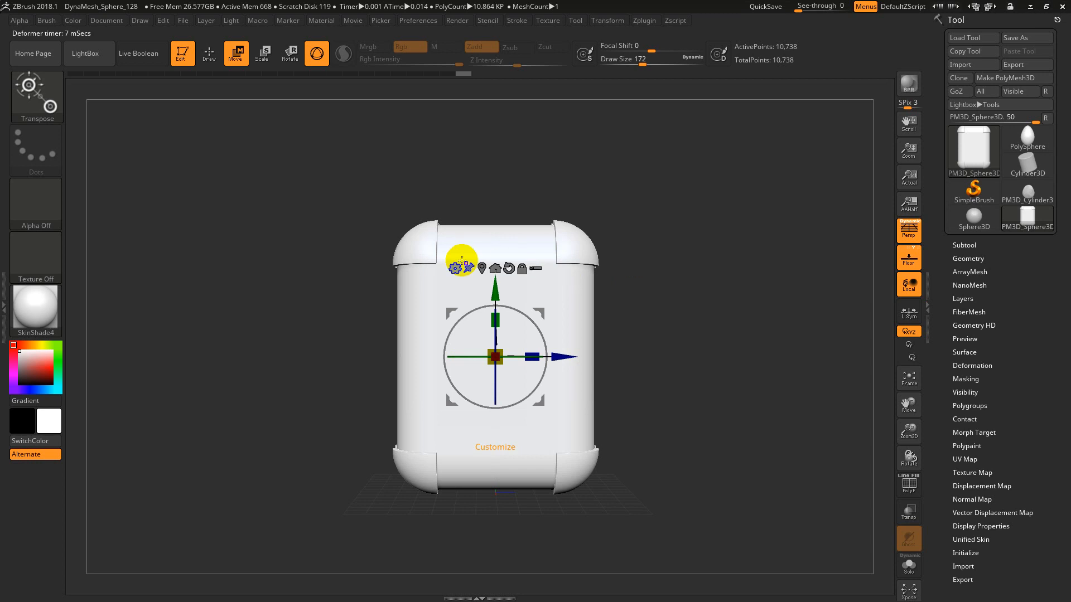
pyautogui.moveTo(627, 311); pyautogui.dragTo(645, 354)
pyautogui.hotkey('shift', 'f')
pyautogui.hotkey('shift', 'f')
pyautogui.hotkey('shift', 'f')
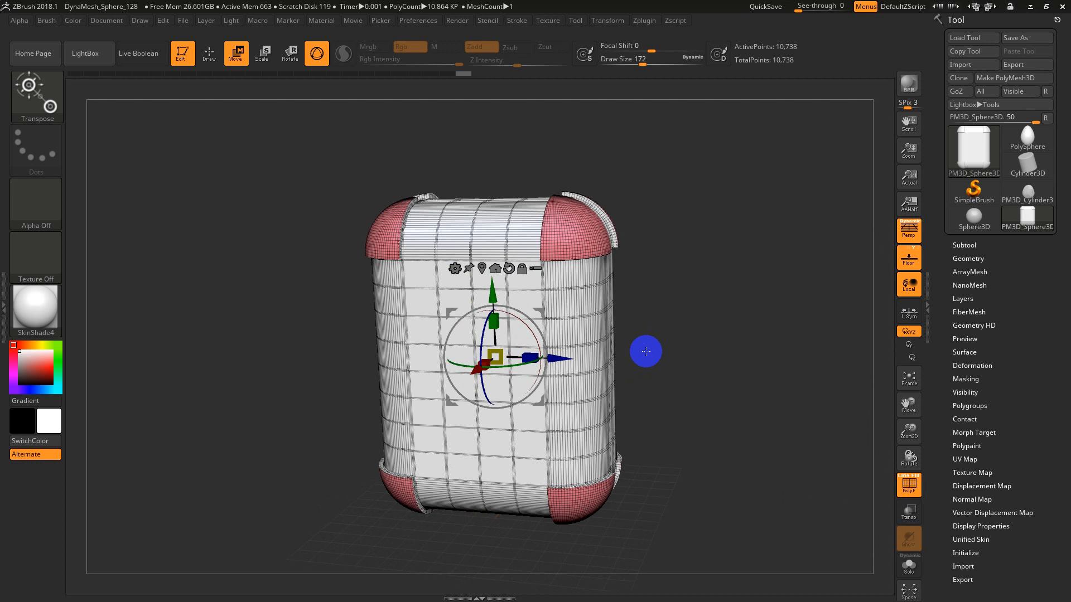
pyautogui.hotkey('shift', 'f')
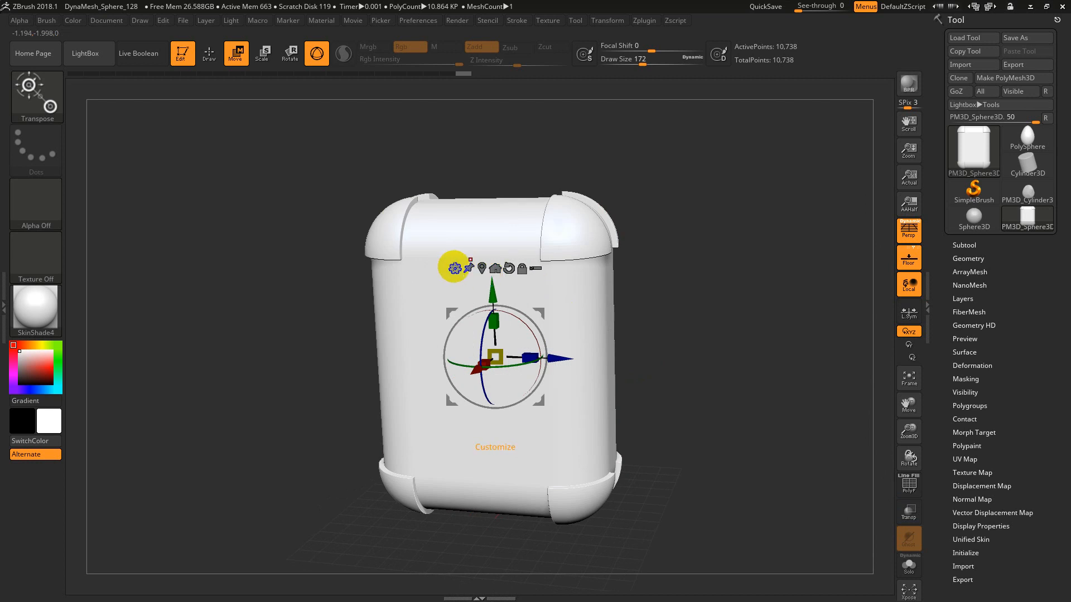
# Step: Apply the Bend Arc deformer to the rounded box through the gizmo's customization options
pyautogui.click(455, 268)
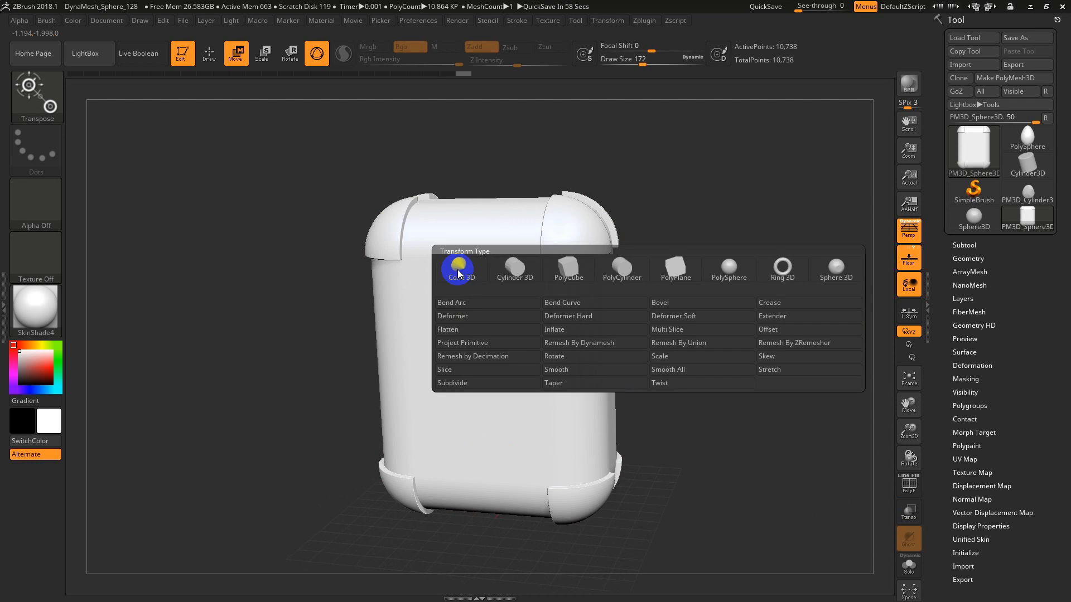
pyautogui.click(459, 305)
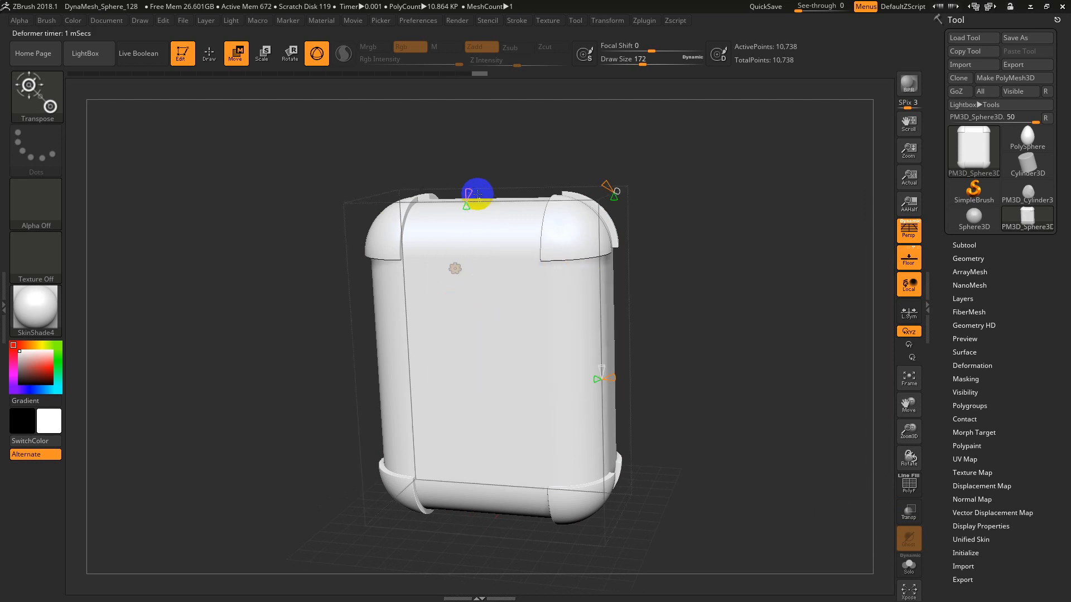
pyautogui.moveTo(467, 191); pyautogui.dragTo(530, 244)
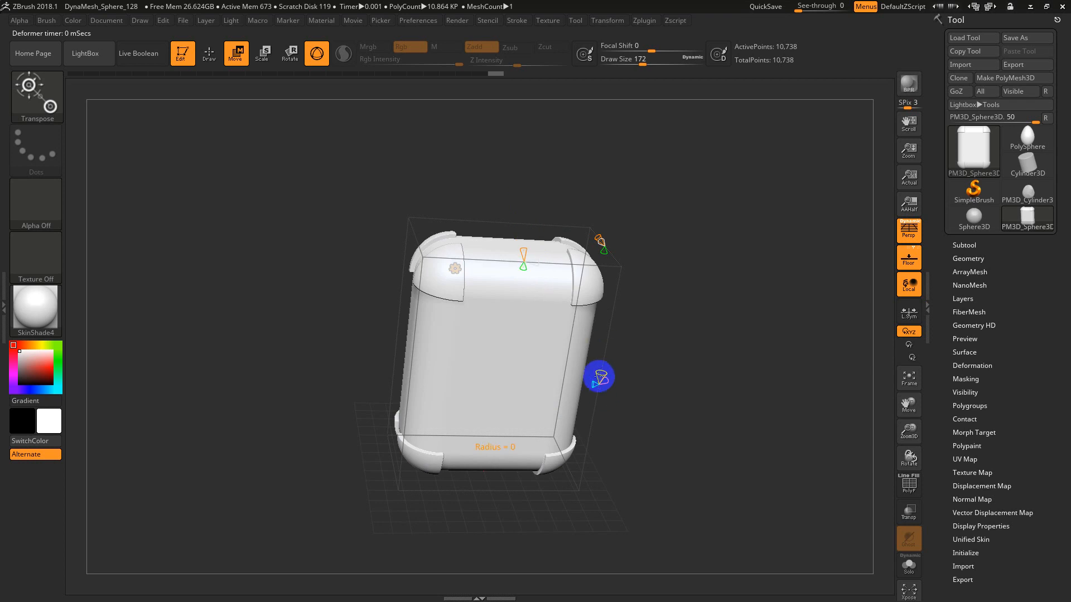
# Step: Undo the current Bend Arc setup and apply the Bend Arc deformer to the rounded box again
pyautogui.hotkey('ctrl', 'z')
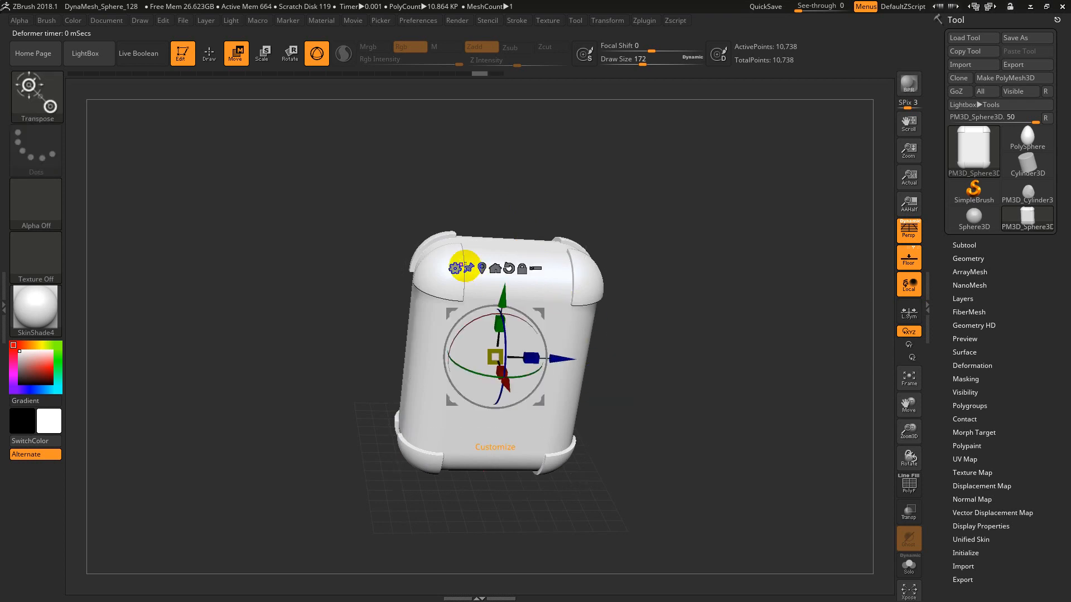
pyautogui.click(455, 269)
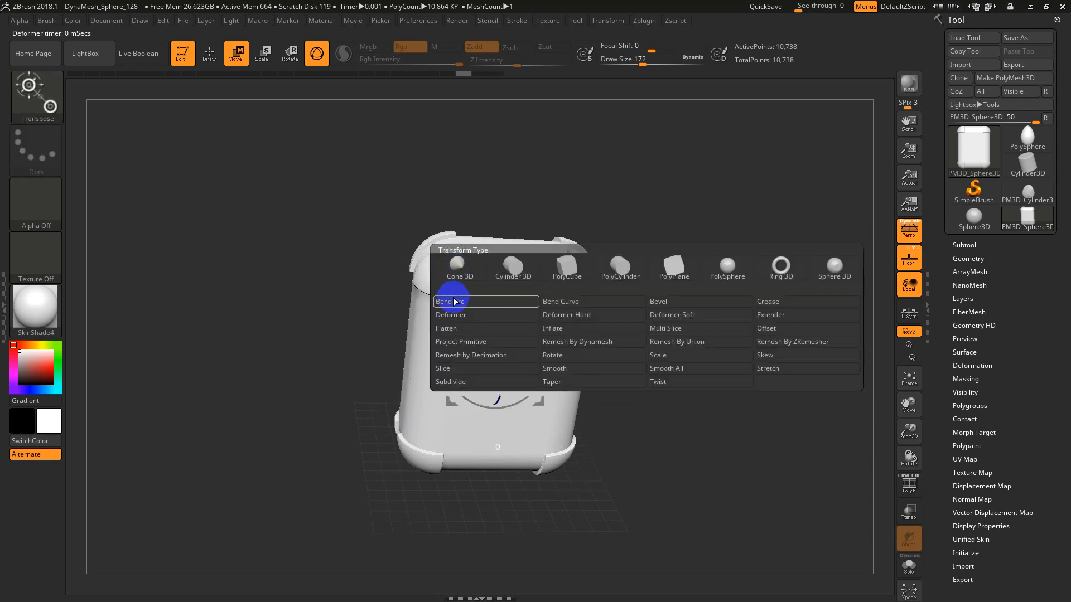
pyautogui.click(493, 301)
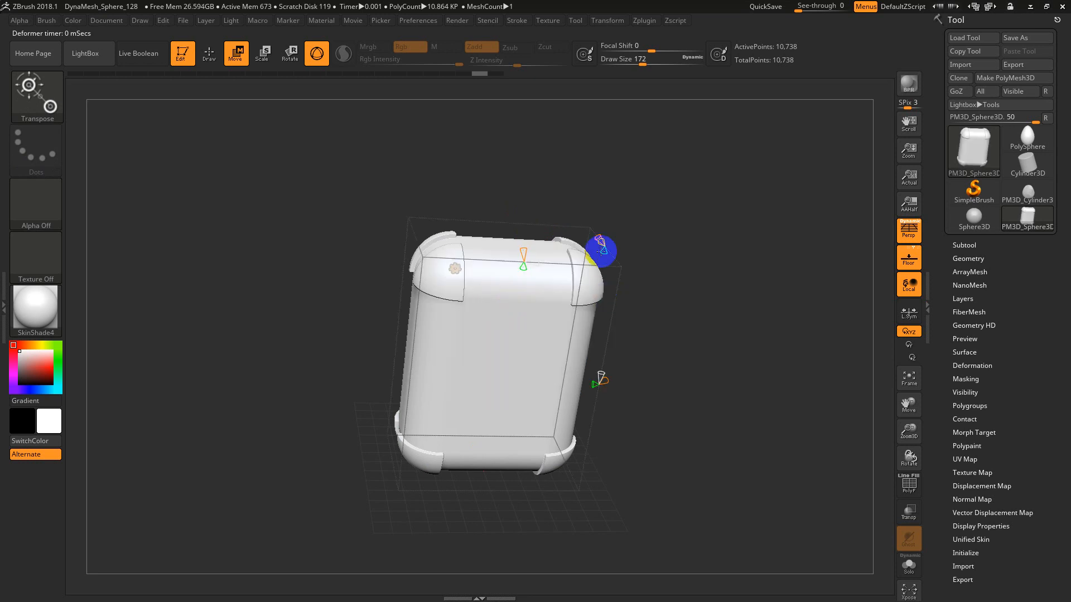
# Step: Try bending the rounded box along different axes with the Bend Arc handles, undoing the trial bends
pyautogui.moveTo(602, 241); pyautogui.dragTo(387, 263)
pyautogui.moveTo(640, 233); pyautogui.dragTo(653, 311, button='right')
pyautogui.hotkey('ctrl', 'z')
pyautogui.moveTo(601, 348); pyautogui.dragTo(549, 595)
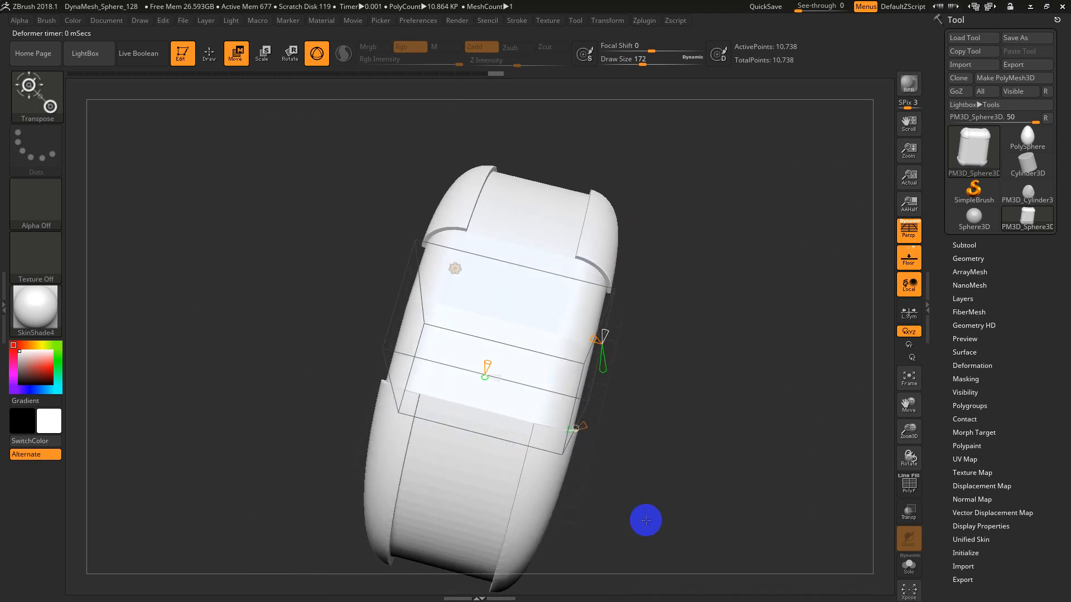
pyautogui.moveTo(646, 520); pyautogui.dragTo(632, 334, button='right')
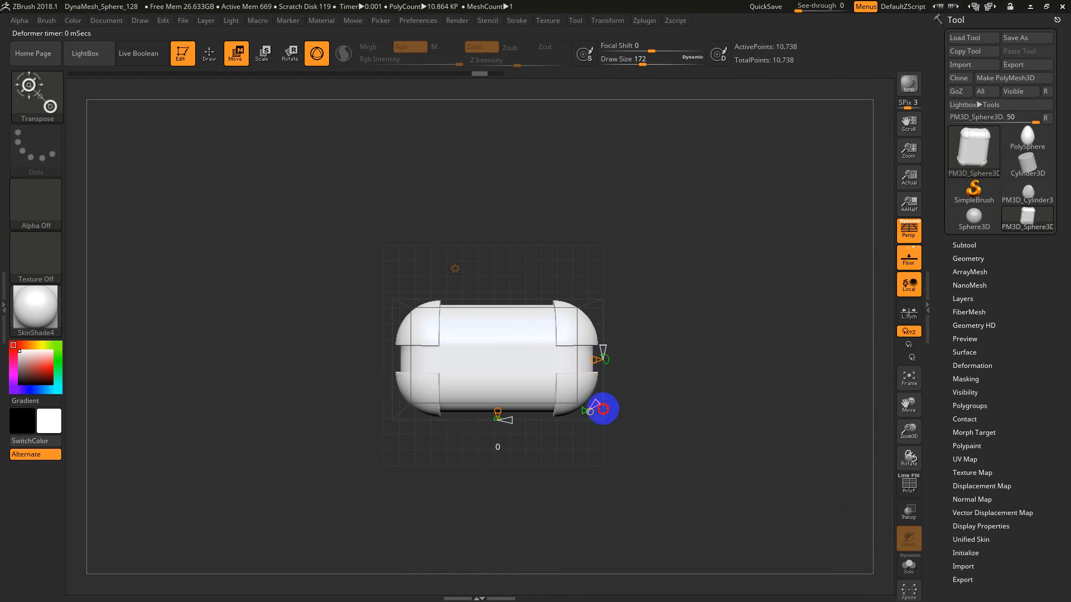
pyautogui.moveTo(604, 409); pyautogui.dragTo(728, 357)
pyautogui.hotkey('ctrl', 'z')
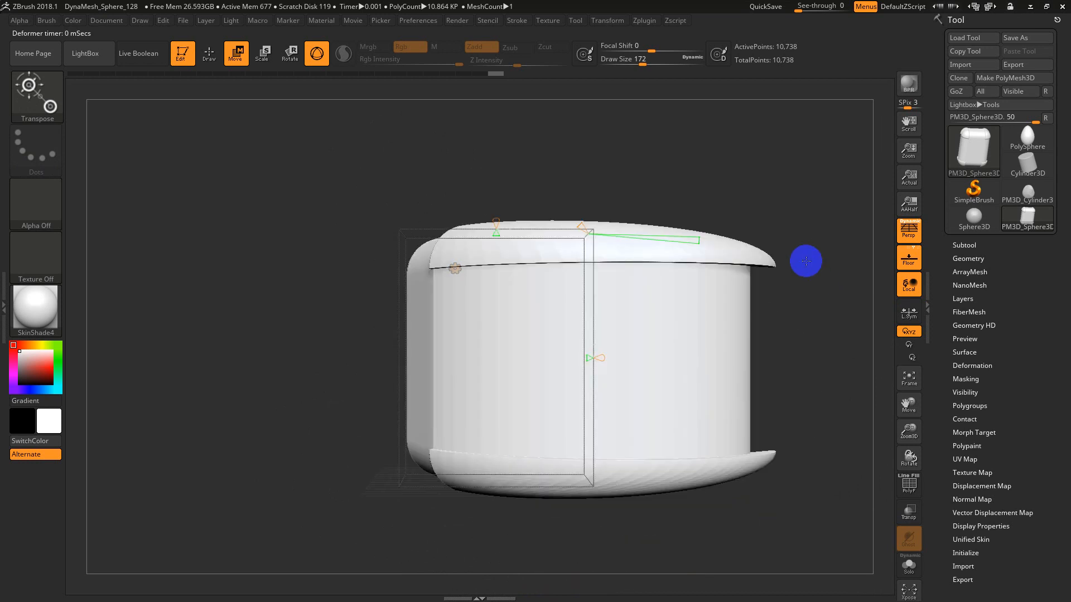
# Step: Try changing the Bend Arc's angle and twist on the bent box, and undo these changes
pyautogui.keyDown('alt'); pyautogui.moveTo(795, 305); pyautogui.dragTo(696, 346); pyautogui.keyUp('alt')
pyautogui.moveTo(696, 346)
pyautogui.mouseDown()
pyautogui.moveTo(684, 349)
pyautogui.moveTo(695, 348)
pyautogui.mouseUp()
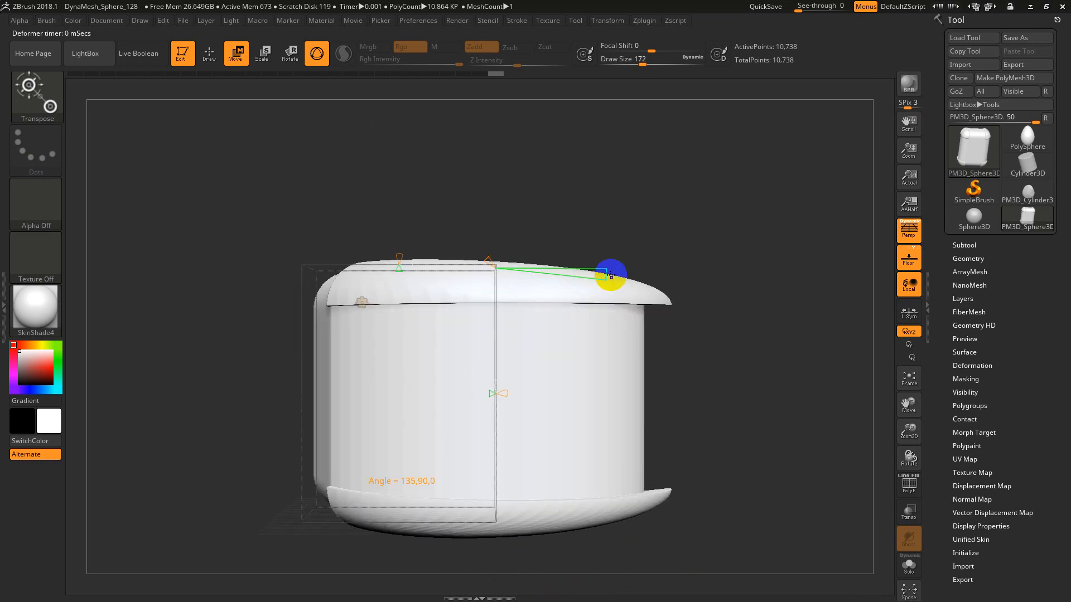
pyautogui.moveTo(610, 275); pyautogui.dragTo(523, 387)
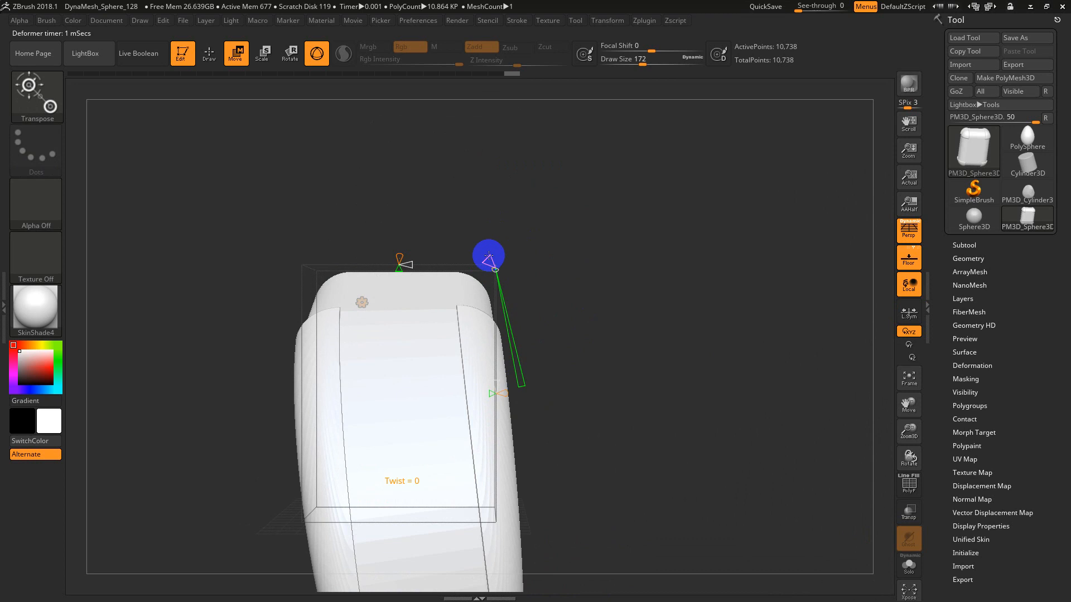
pyautogui.moveTo(489, 257); pyautogui.dragTo(548, 240)
pyautogui.moveTo(489, 149); pyautogui.dragTo(591, 210)
pyautogui.hotkey('ctrl', 'z')
pyautogui.hotkey('ctrl', 'z')
pyautogui.hotkey('ctrl', 'z')
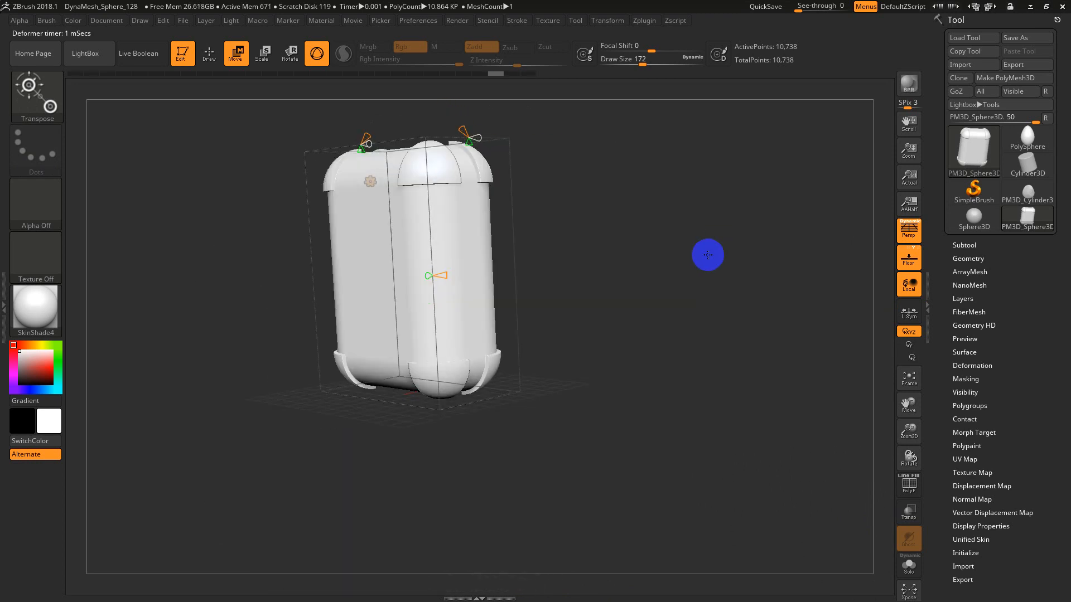
# Step: Bend the box along its height with a Bend Arc angle of 67.5, try a larger radius, and undo the radius change
pyautogui.keyDown('shift'); pyautogui.moveTo(707, 255); pyautogui.dragTo(747, 265); pyautogui.keyUp('shift')
pyautogui.moveTo(639, 277)
pyautogui.keyDown('alt'); pyautogui.mouseDown()
pyautogui.moveTo(508, 288)
pyautogui.moveTo(552, 270)
pyautogui.moveTo(544, 278)
pyautogui.moveTo(528, 260)
pyautogui.moveTo(475, 268)
pyautogui.moveTo(564, 270)
pyautogui.moveTo(540, 270)
pyautogui.moveTo(552, 279)
pyautogui.mouseUp(); pyautogui.keyUp('alt')
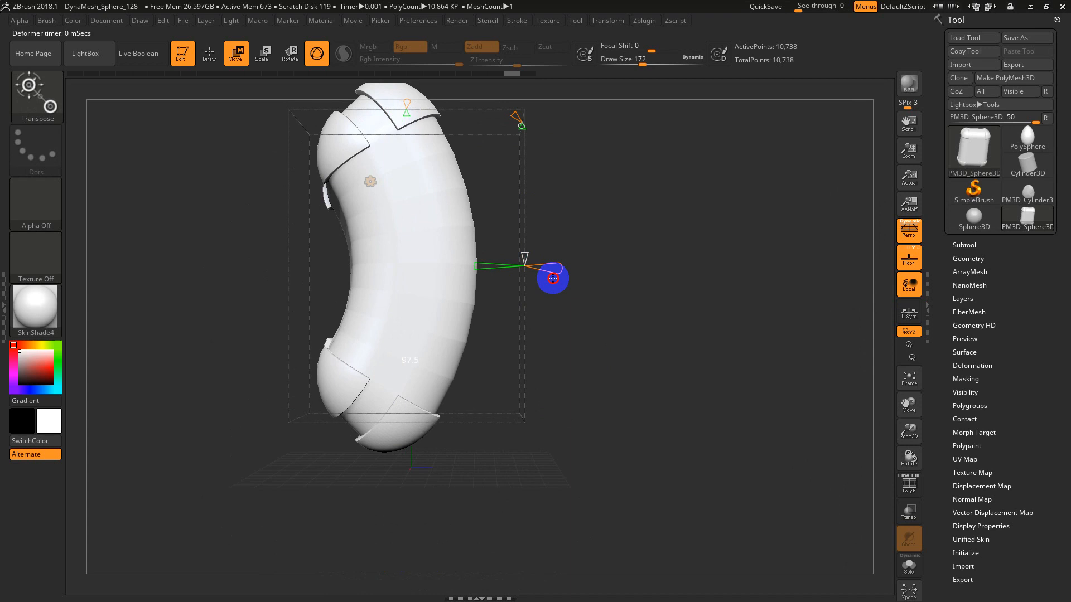
pyautogui.moveTo(601, 348); pyautogui.dragTo(685, 372)
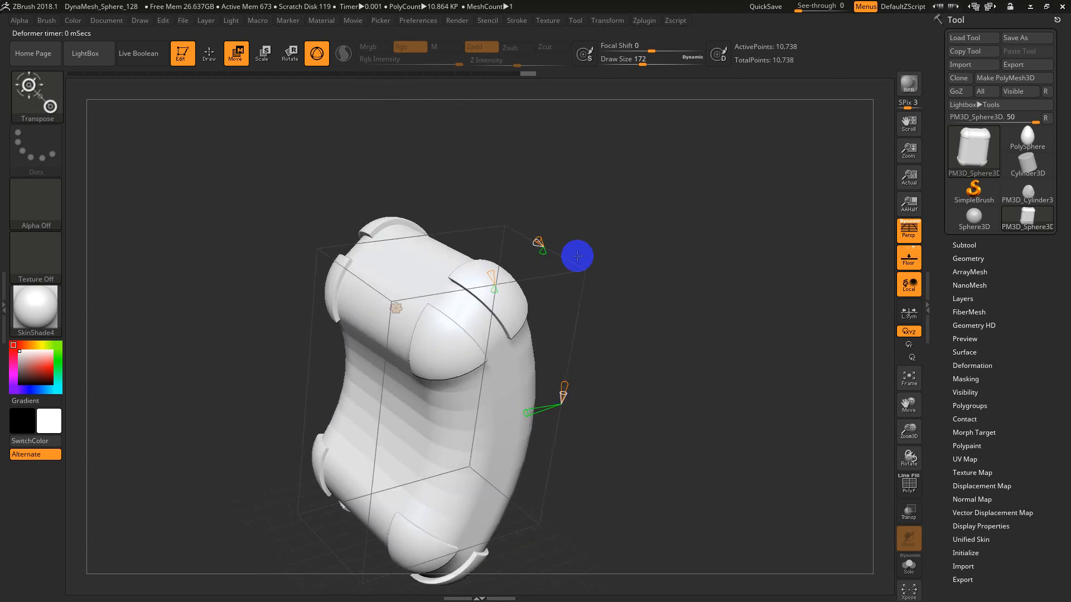
pyautogui.moveTo(539, 242); pyautogui.dragTo(593, 285)
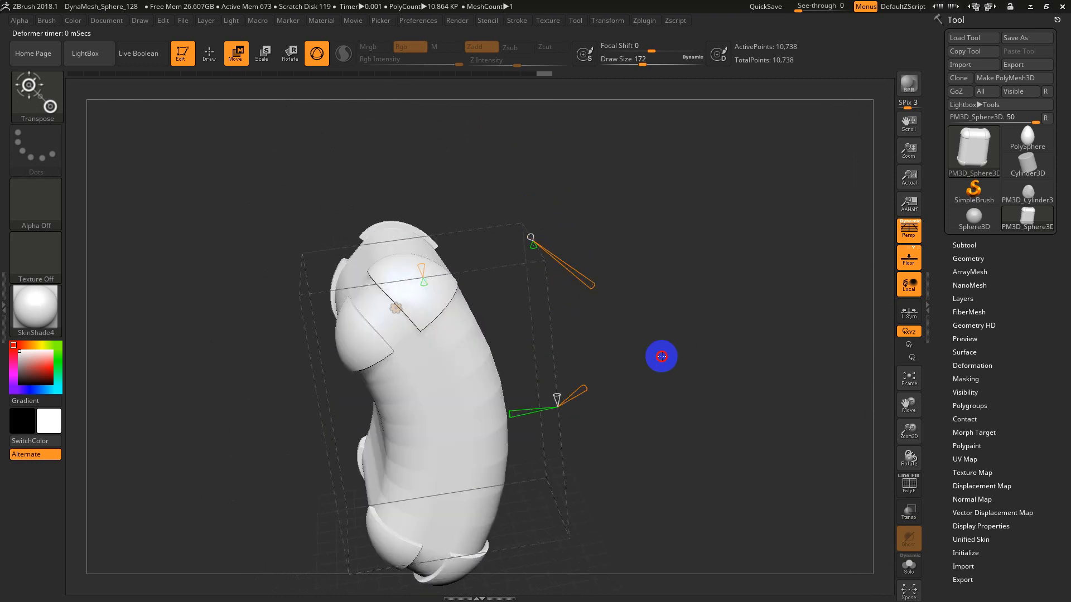
pyautogui.keyDown('shift'); pyautogui.moveTo(661, 357); pyautogui.dragTo(627, 334); pyautogui.keyUp('shift')
pyautogui.hotkey('ctrl', 'z')
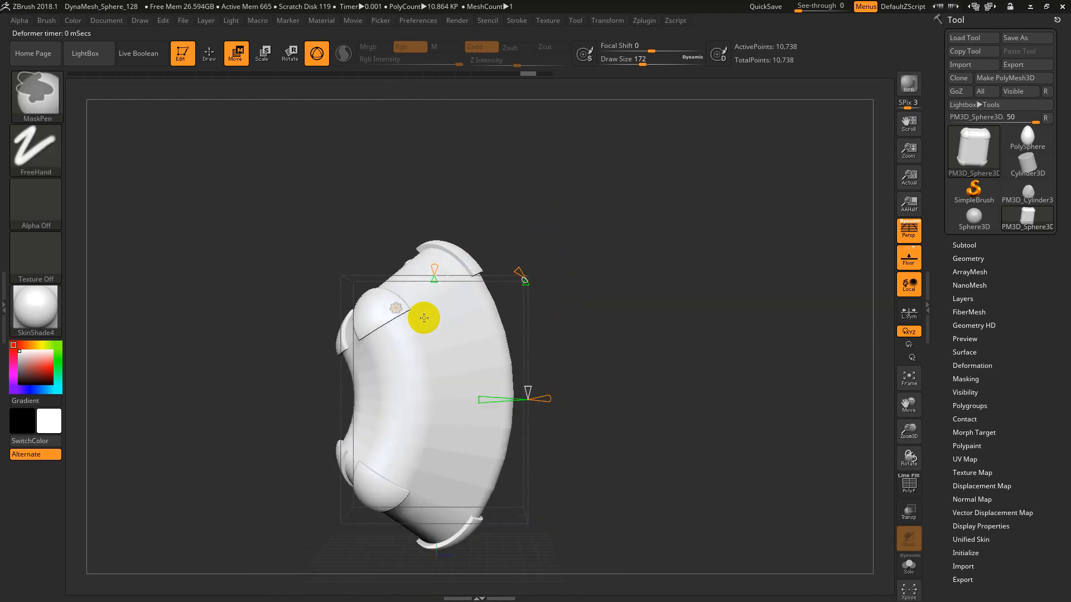
# Step: Undo the remaining Bend Arc changes and delete the Bend Arc deformer from the box
pyautogui.hotkey('ctrl', 'z')
pyautogui.hotkey('ctrl', 'z')
pyautogui.hotkey('ctrl', 'z')
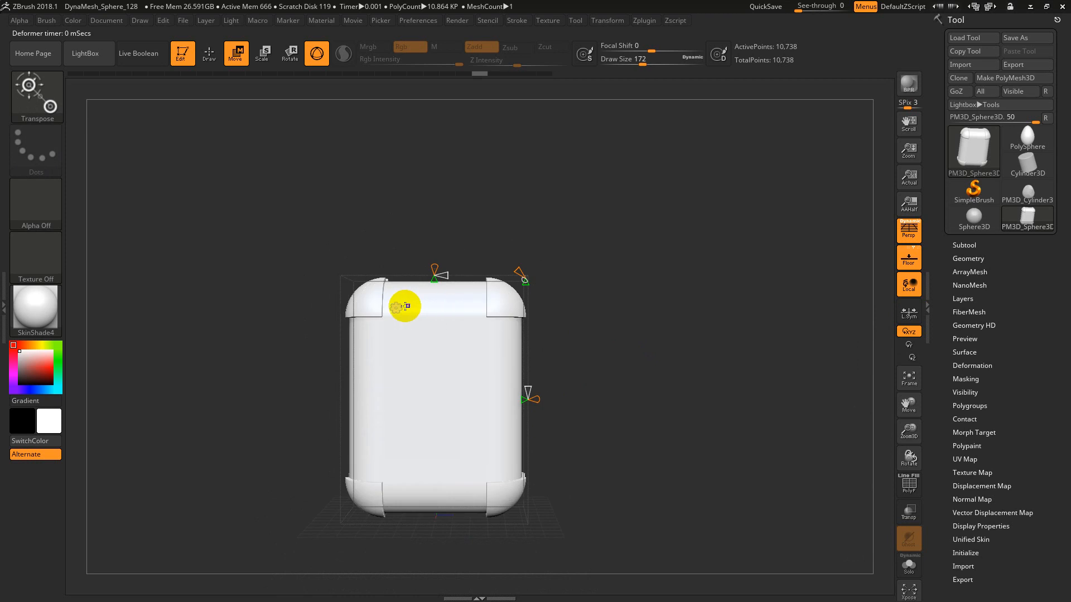
pyautogui.click(396, 308)
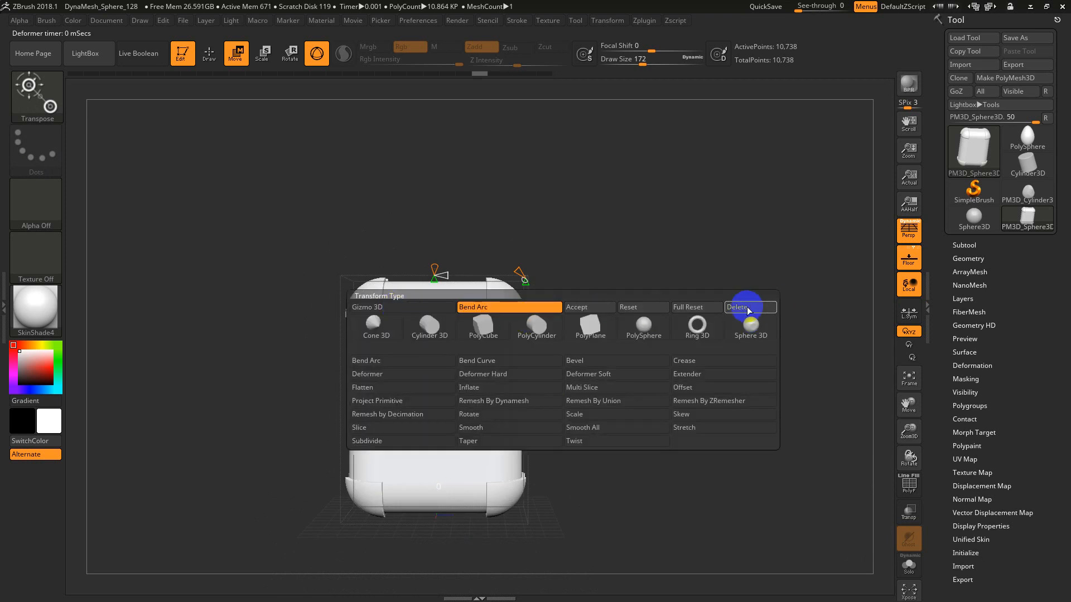
pyautogui.click(393, 313)
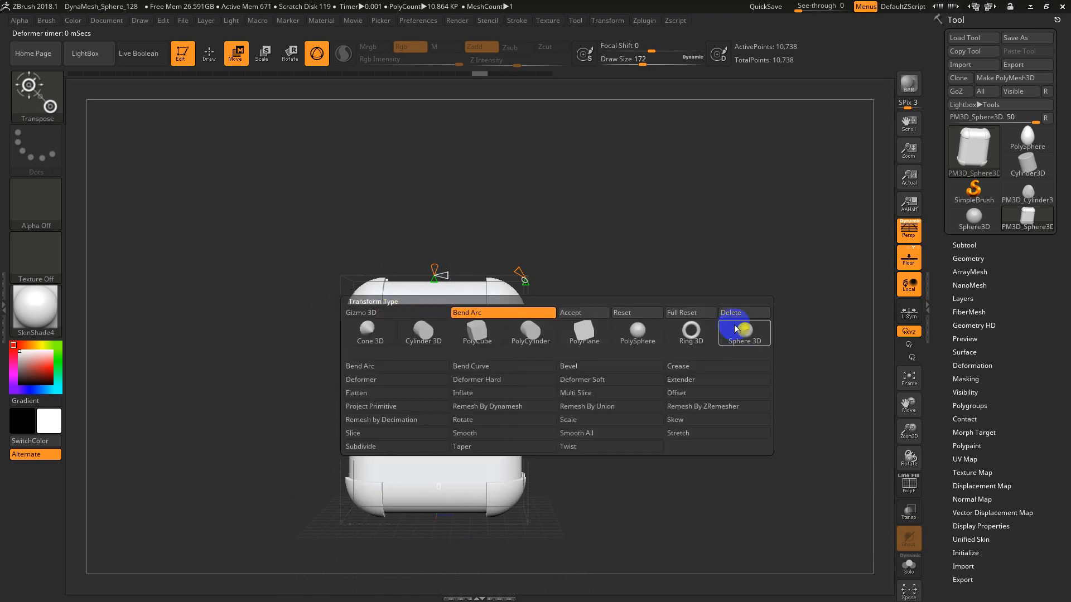
pyautogui.click(749, 314)
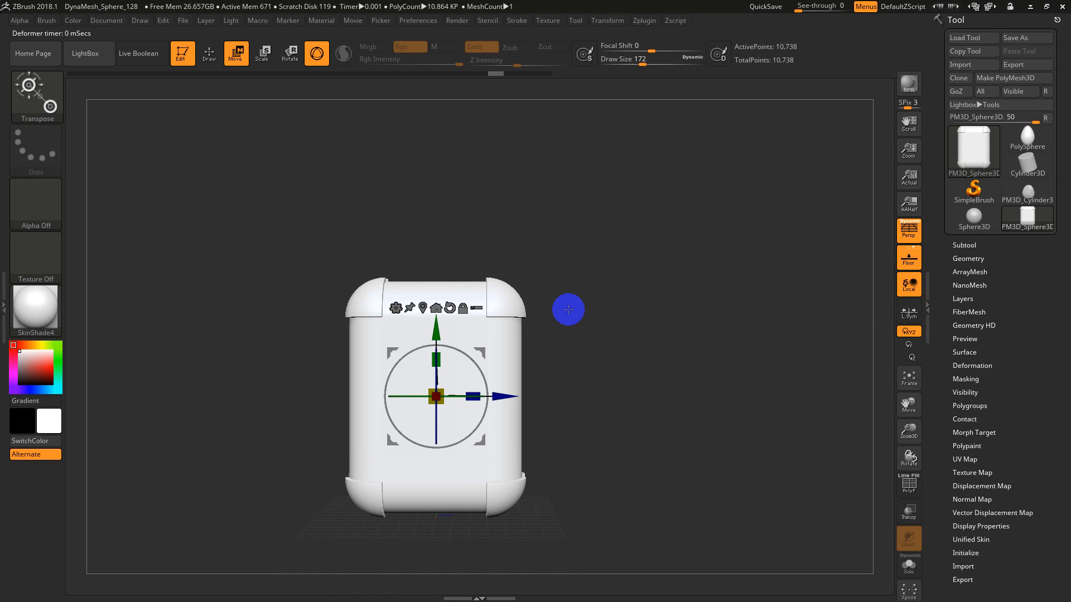
# Step: Apply the Bend Curve deformer to the rounded box and try warping it with a side control point's handles
pyautogui.click(396, 312)
pyautogui.click(498, 349)
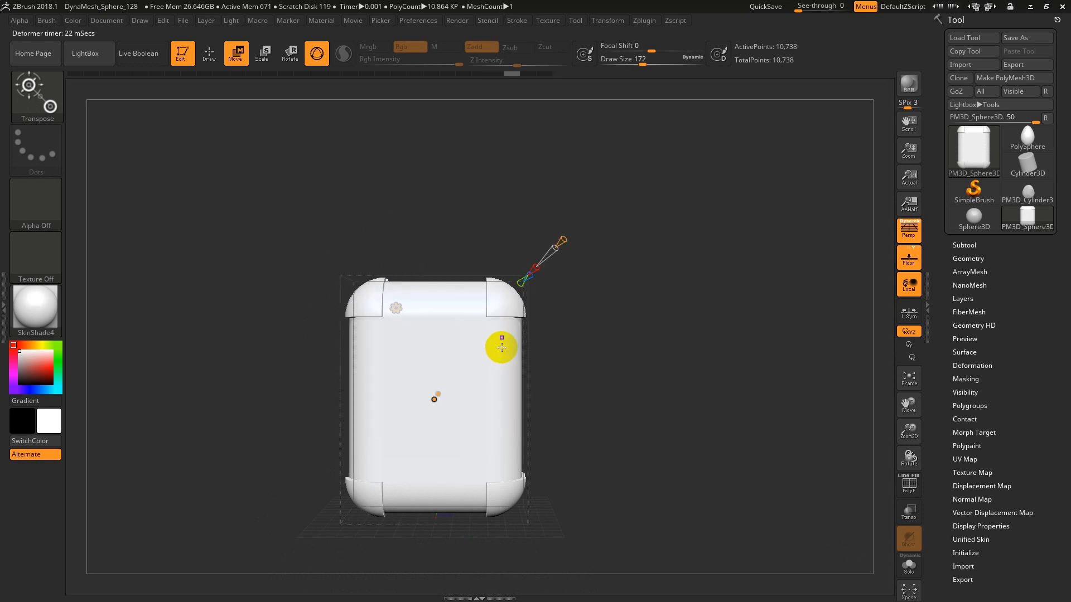
pyautogui.moveTo(631, 426); pyautogui.dragTo(645, 462)
pyautogui.moveTo(483, 393); pyautogui.dragTo(487, 421)
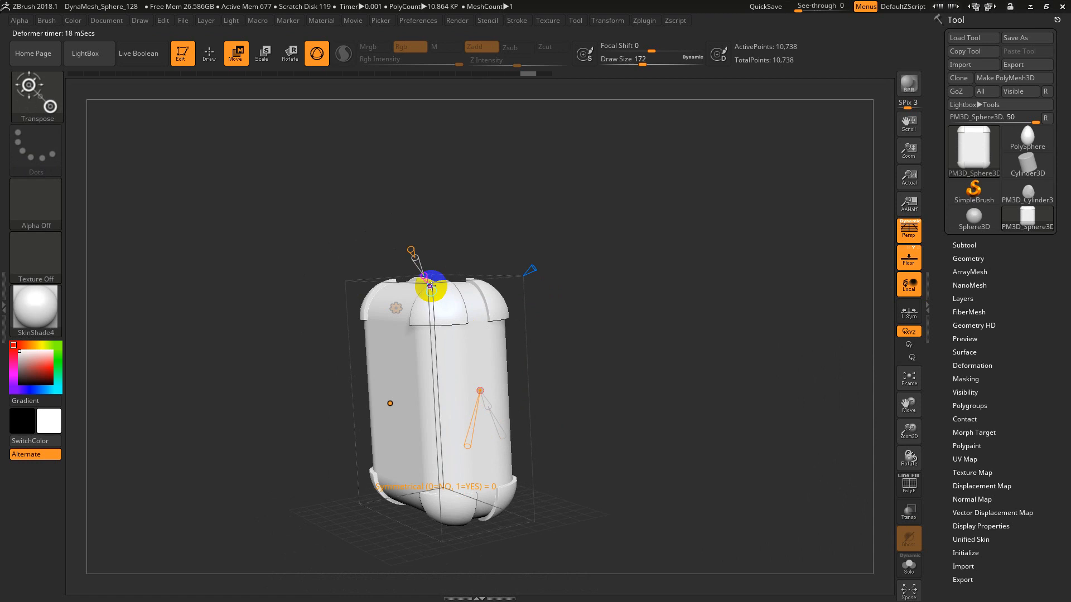
pyautogui.moveTo(417, 253); pyautogui.dragTo(417, 261)
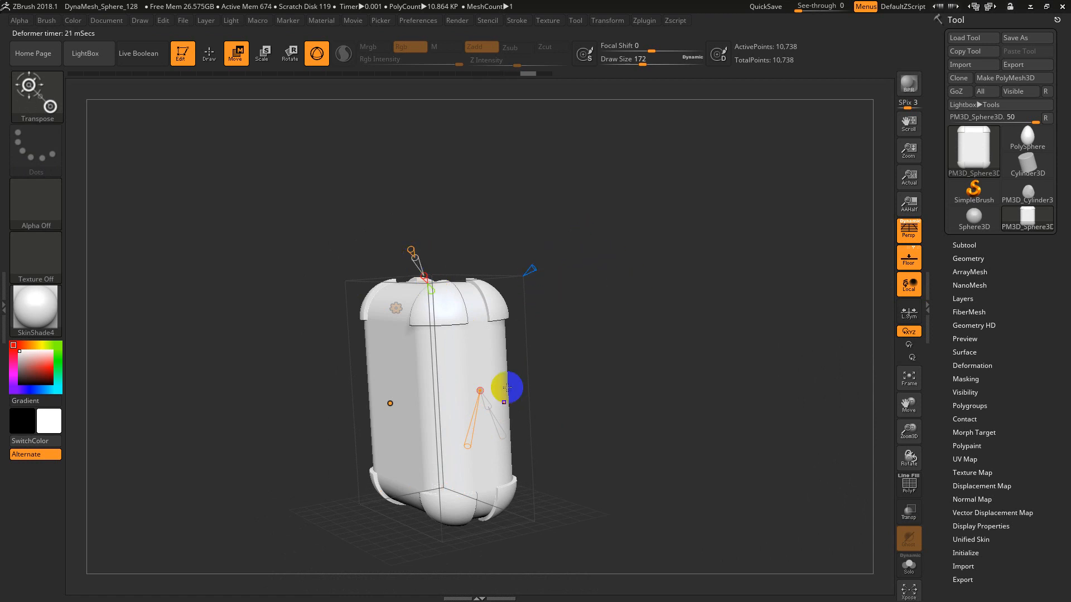
pyautogui.moveTo(487, 403); pyautogui.dragTo(495, 420)
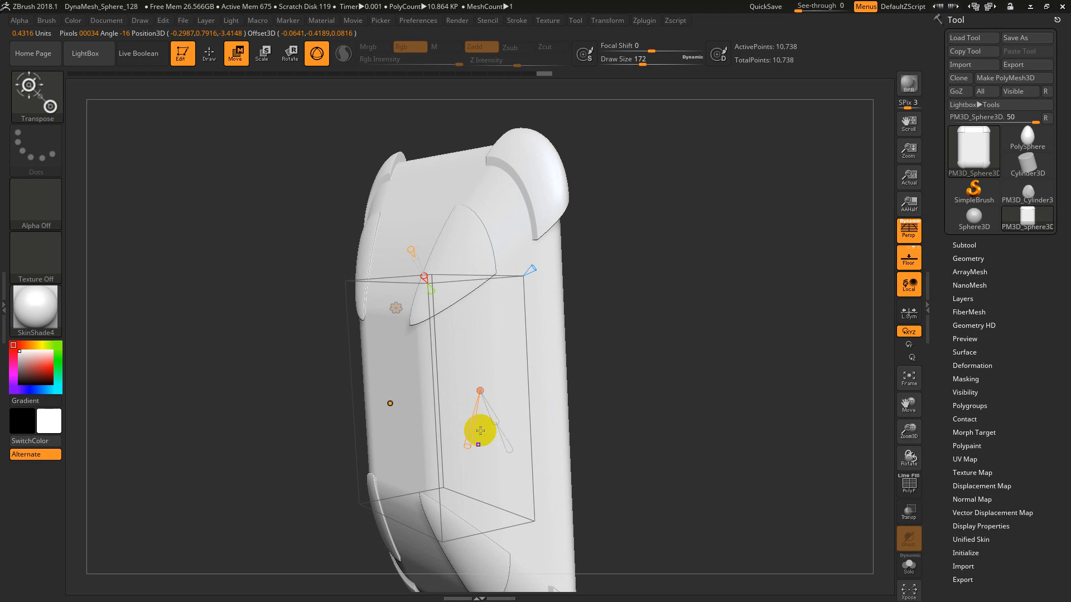
pyautogui.moveTo(462, 442); pyautogui.dragTo(496, 493)
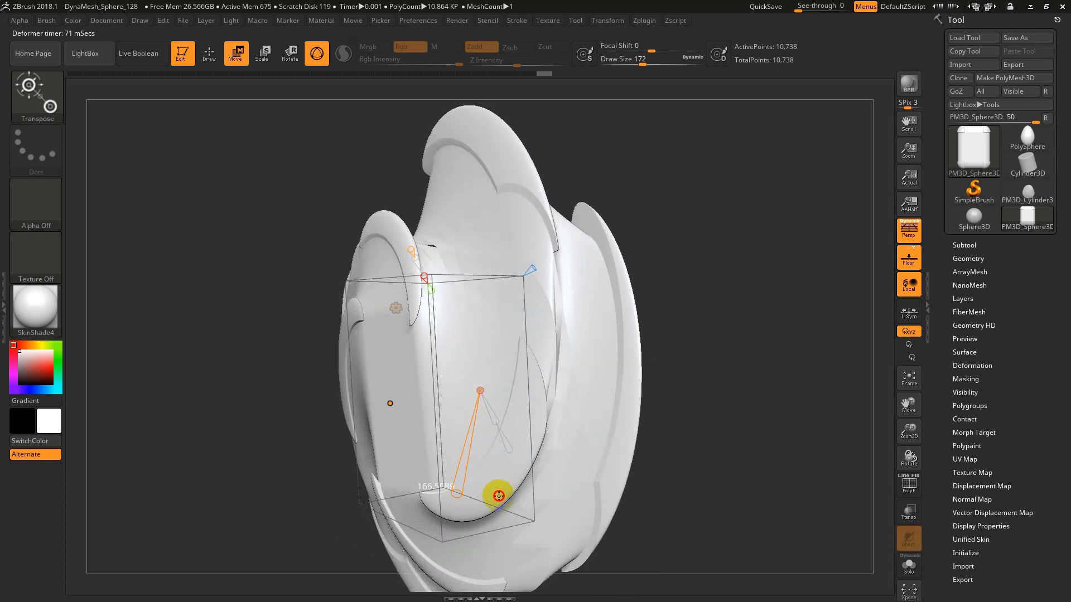
# Step: Undo the Bend Curve warps and delete the Bend Curve deformer
pyautogui.hotkey('ctrl', 'z')
pyautogui.hotkey('ctrl', 'z')
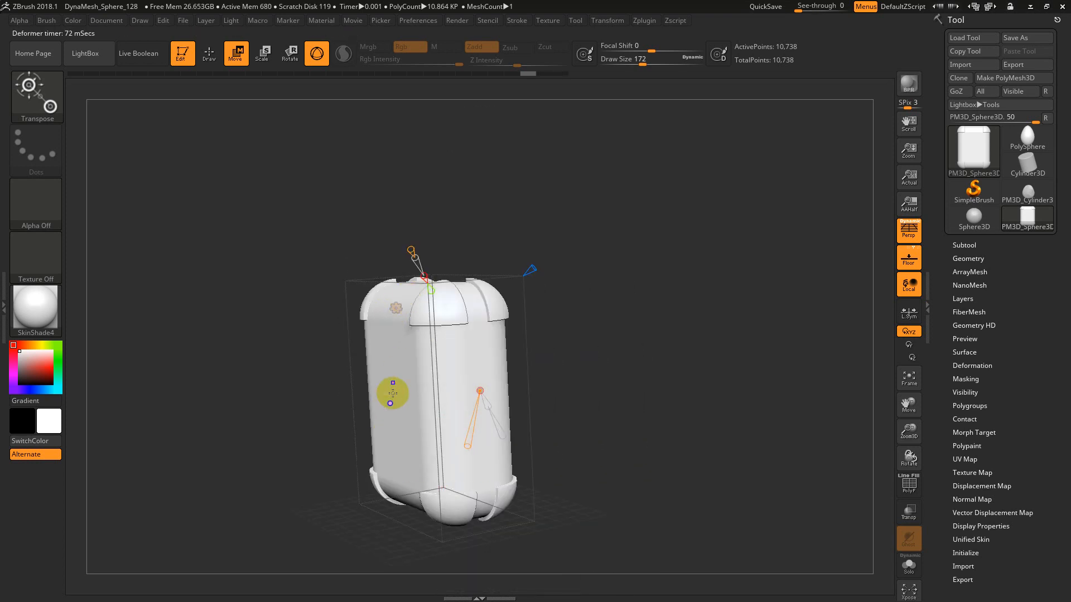
pyautogui.click(395, 308)
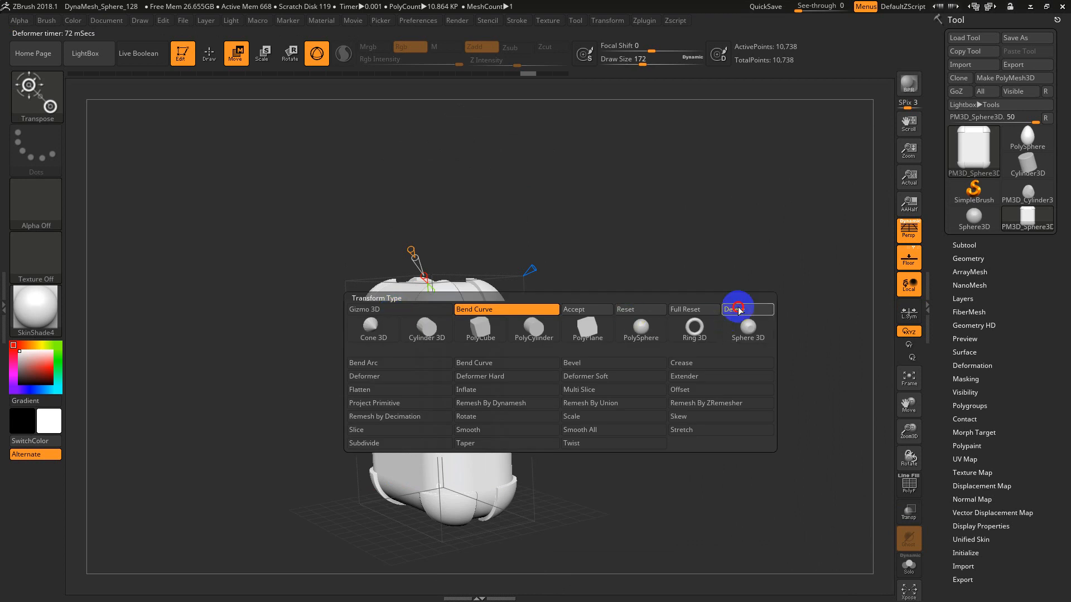
pyautogui.click(738, 308)
# Step: Apply the Bevel deformer to the rounded box, adjust its handle with the wireframe shown, and hide the wireframe
pyautogui.click(395, 309)
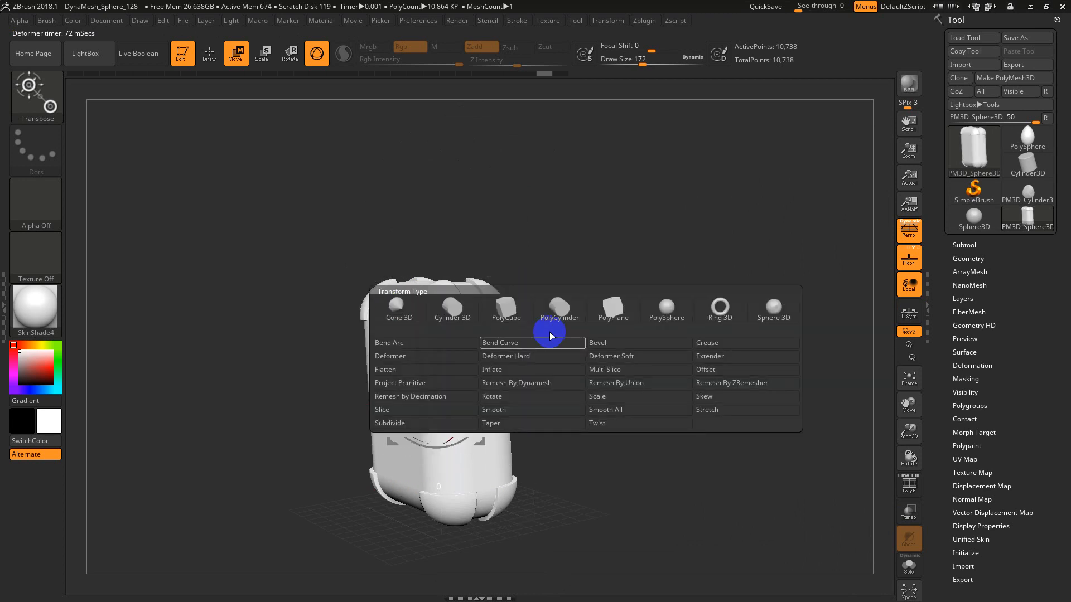
pyautogui.click(598, 344)
pyautogui.hotkey('shift', 'f')
pyautogui.keyDown('alt'); pyautogui.moveTo(592, 341); pyautogui.dragTo(640, 320); pyautogui.keyUp('alt')
pyautogui.moveTo(586, 198)
pyautogui.mouseDown()
pyautogui.moveTo(593, 187)
pyautogui.moveTo(589, 200)
pyautogui.mouseUp()
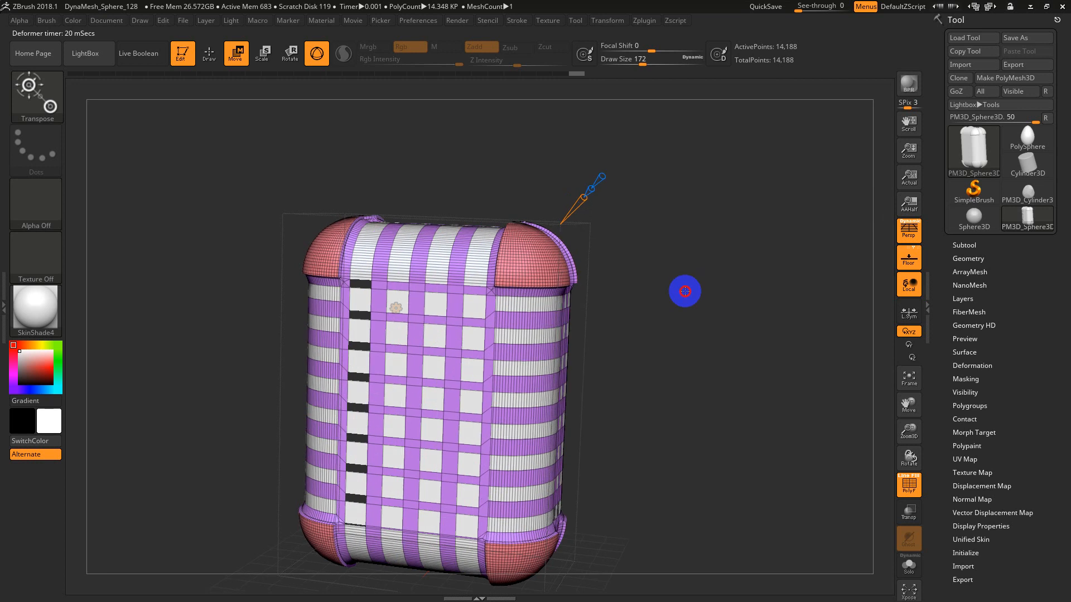
pyautogui.moveTo(684, 291)
pyautogui.mouseDown()
pyautogui.moveTo(591, 242)
pyautogui.moveTo(621, 282)
pyautogui.moveTo(677, 271)
pyautogui.moveTo(684, 284)
pyautogui.mouseUp()
pyautogui.hotkey('shift', 'f')
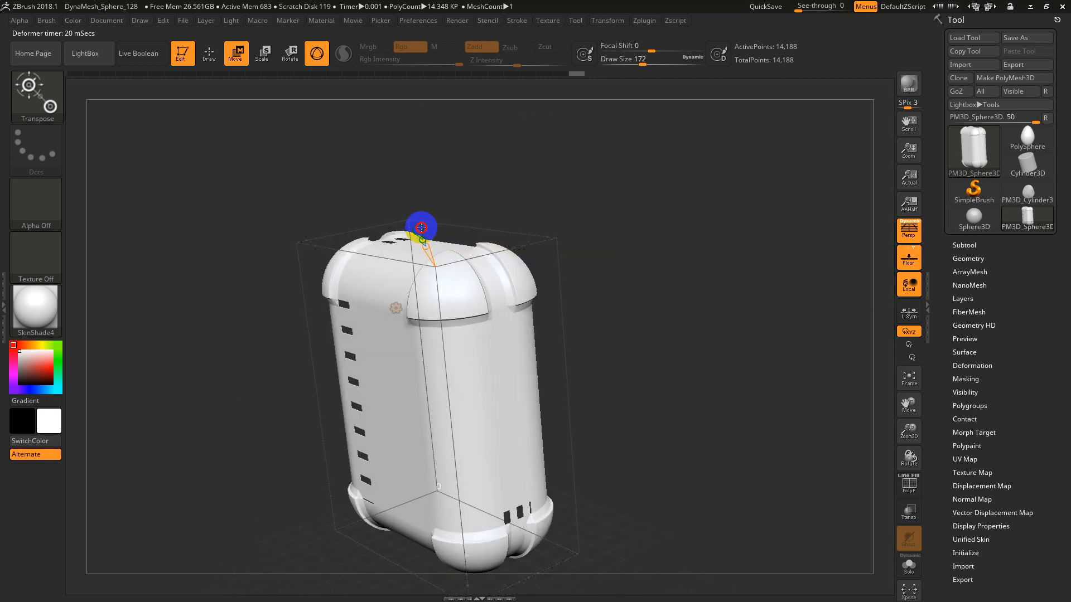
# Step: Narrow the bevel to about 0.013 with the Bevel deformer's handles and examine the strips from several sides
pyautogui.moveTo(421, 228)
pyautogui.mouseDown()
pyautogui.moveTo(420, 217)
pyautogui.moveTo(419, 229)
pyautogui.mouseUp()
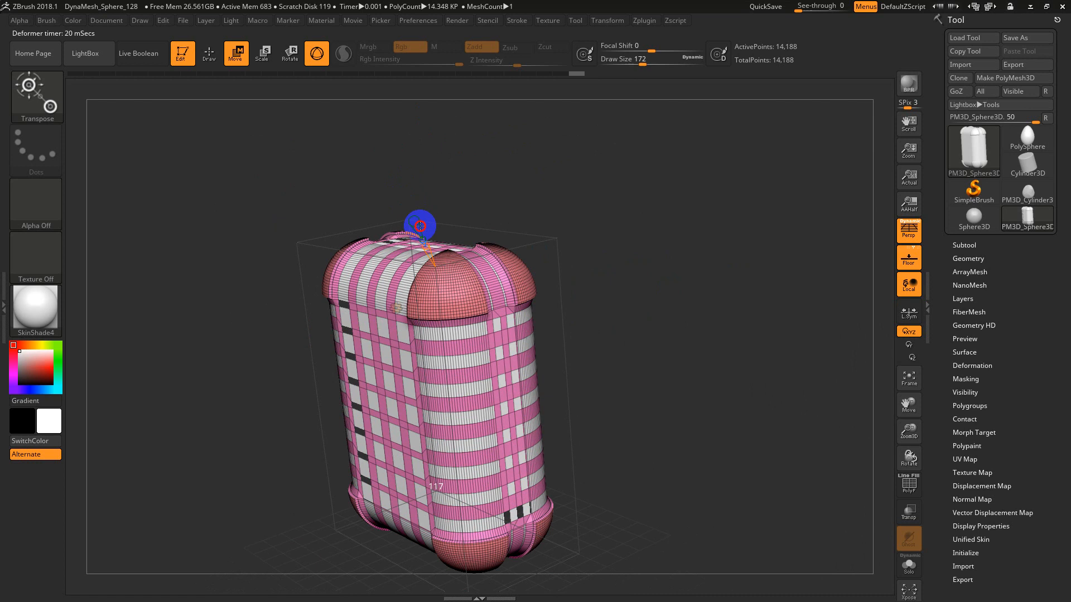
pyautogui.moveTo(420, 226)
pyautogui.mouseDown()
pyautogui.moveTo(431, 259)
pyautogui.moveTo(423, 240)
pyautogui.moveTo(429, 248)
pyautogui.mouseUp()
pyautogui.moveTo(548, 318); pyautogui.dragTo(570, 317)
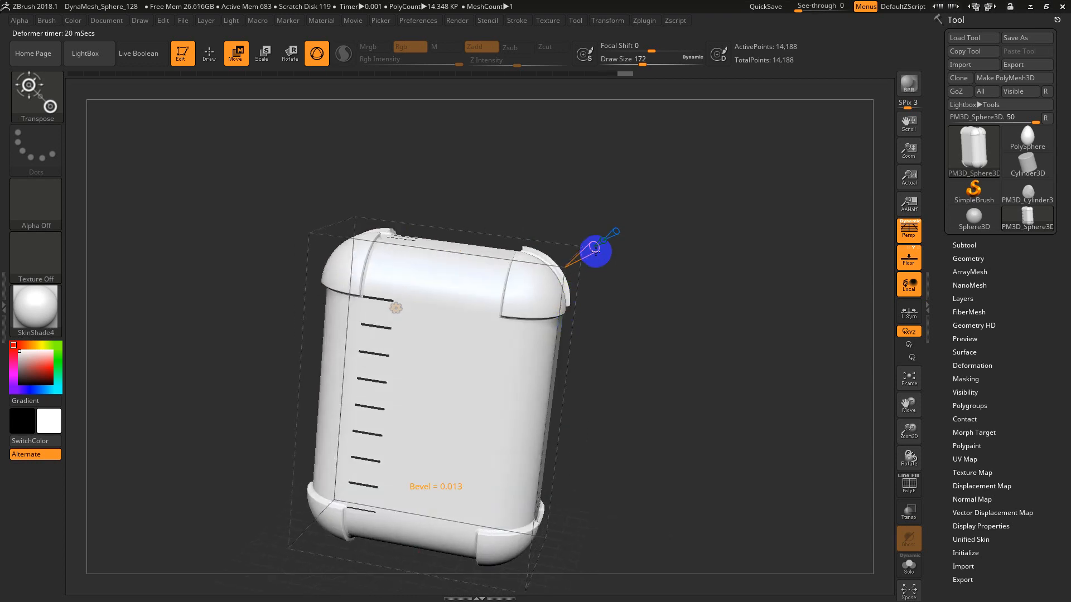
pyautogui.moveTo(594, 250); pyautogui.dragTo(596, 256)
pyautogui.moveTo(634, 318)
pyautogui.mouseDown()
pyautogui.moveTo(657, 325)
pyautogui.moveTo(533, 323)
pyautogui.moveTo(551, 340)
pyautogui.moveTo(608, 330)
pyautogui.moveTo(612, 342)
pyautogui.mouseUp()
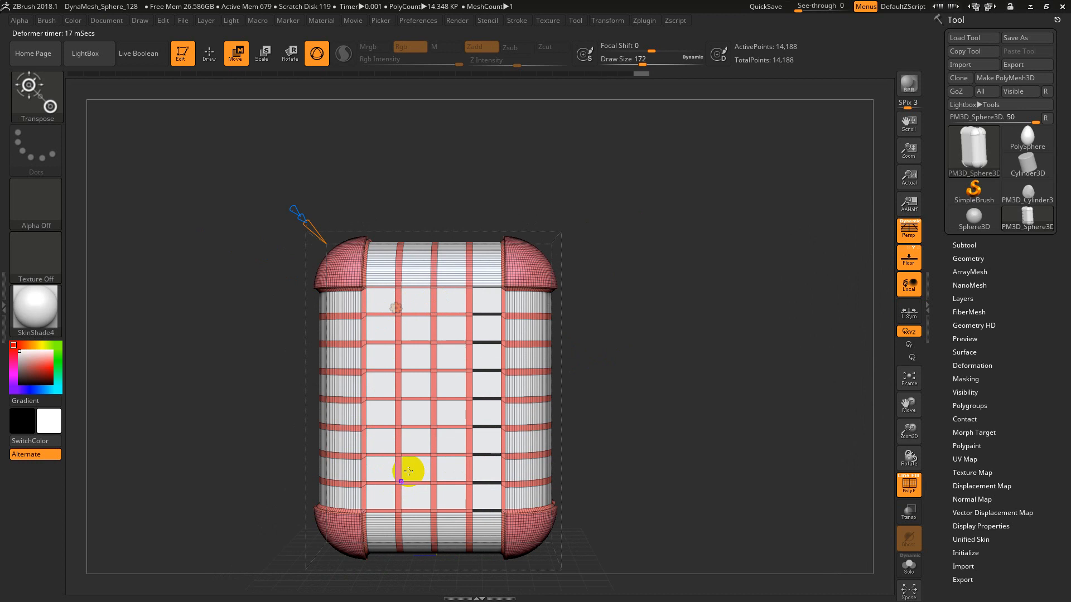
pyautogui.moveTo(333, 201); pyautogui.dragTo(471, 193)
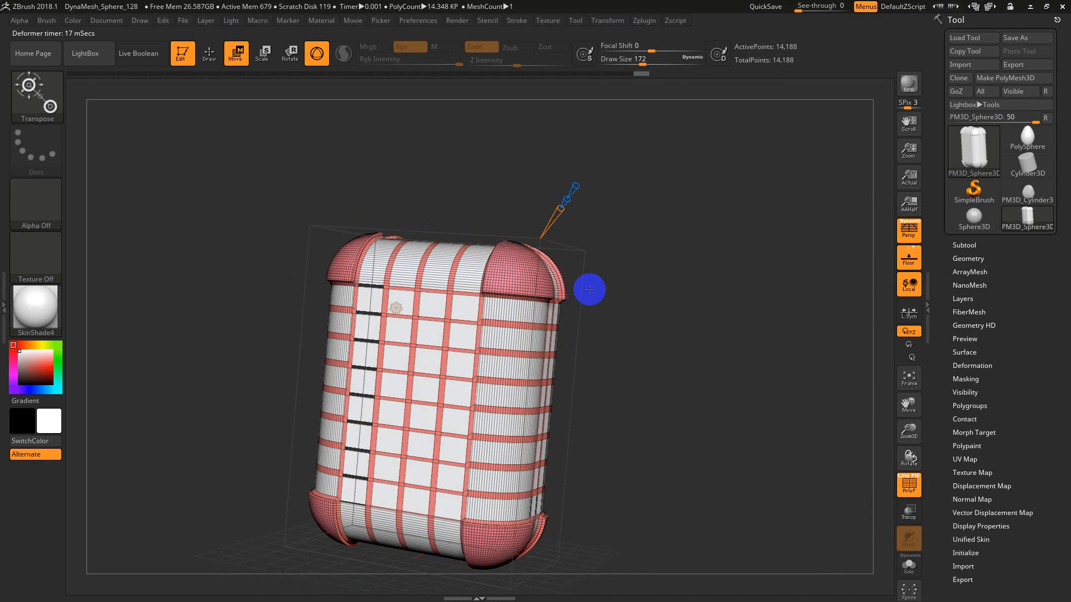
# Step: Delete the Bevel deformer and apply the Inflate deformer to the rounded box
pyautogui.click(396, 308)
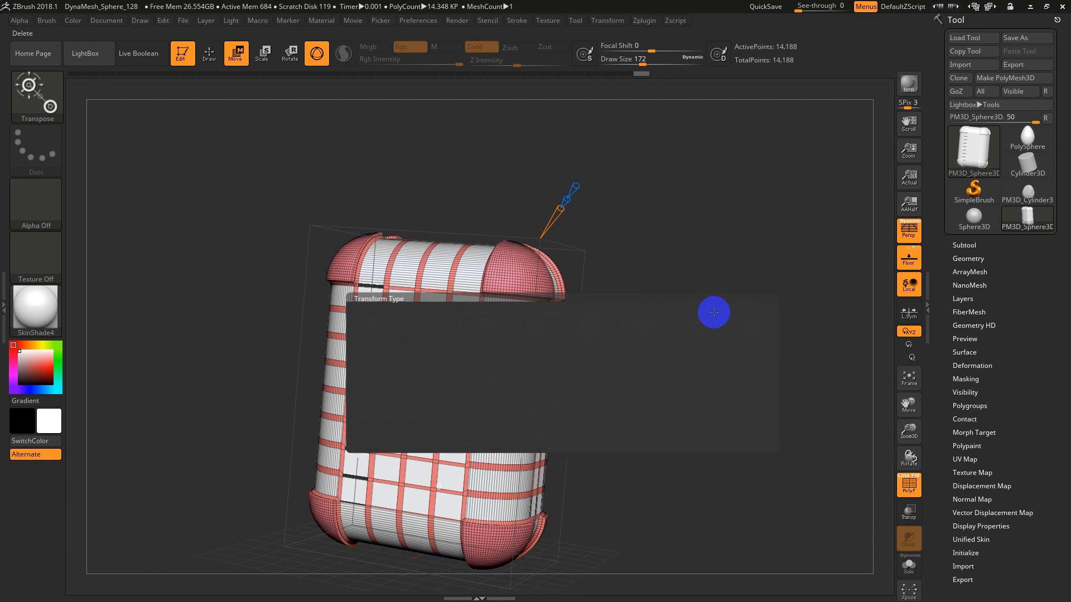
pyautogui.click(714, 313)
pyautogui.moveTo(590, 364); pyautogui.dragTo(674, 347)
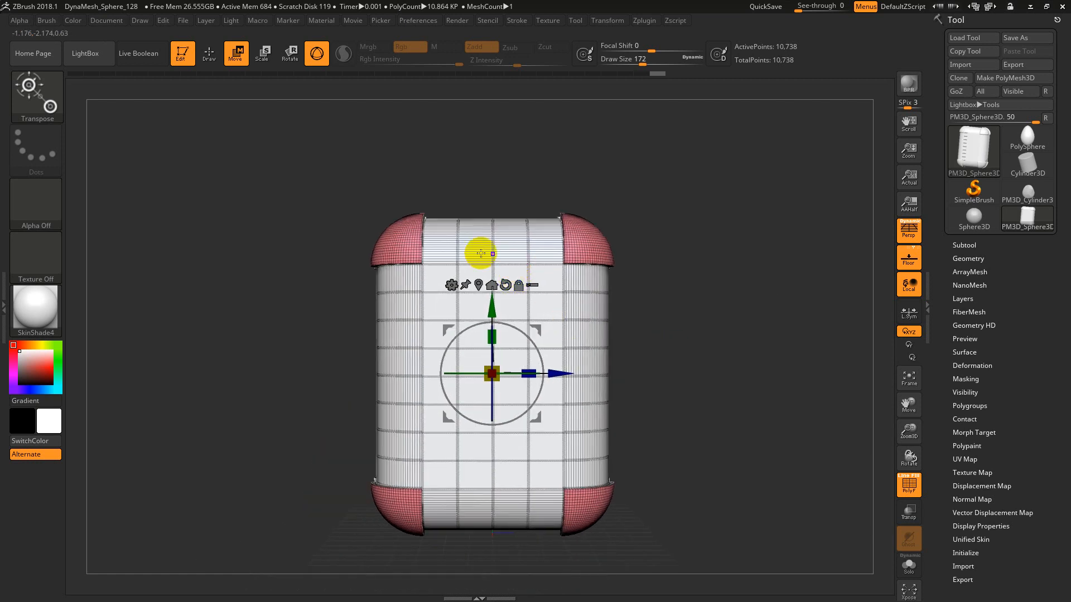
pyautogui.click(452, 285)
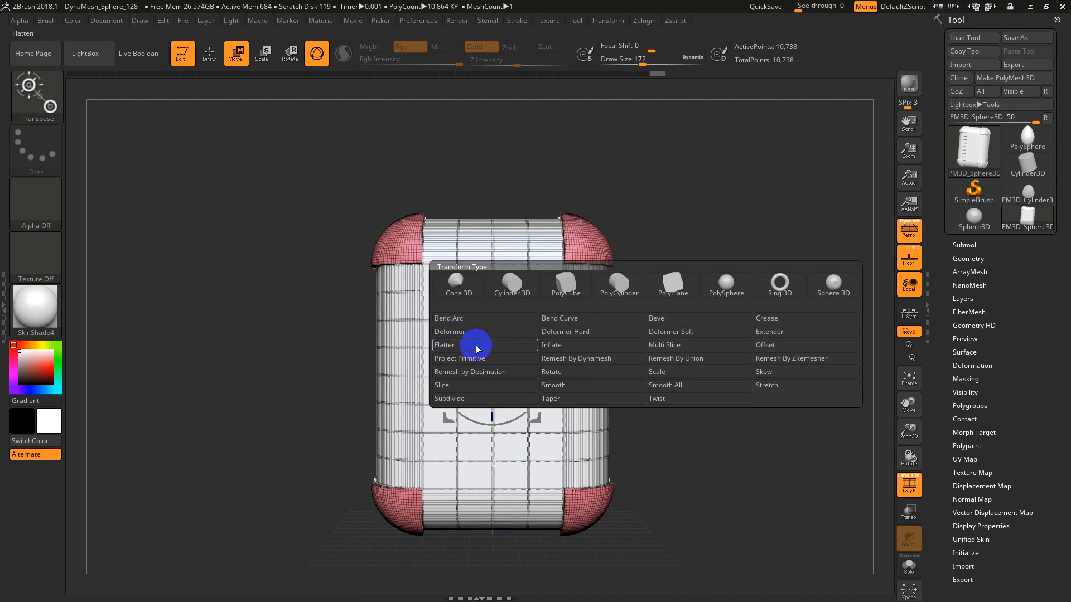
pyautogui.click(577, 345)
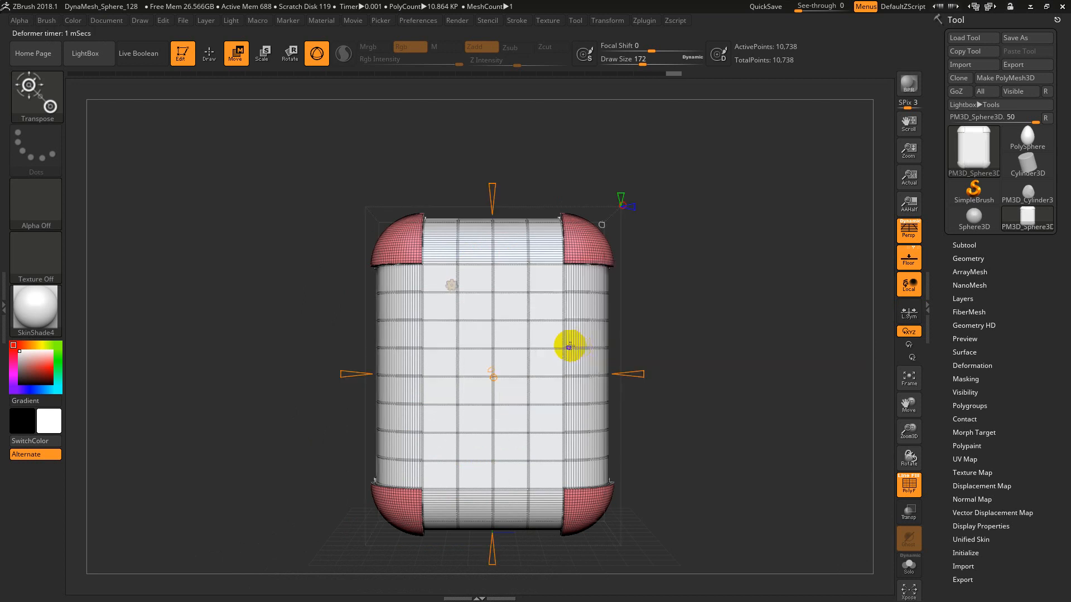
# Step: Try inflating the rounded box with the Inflate deformer's top and side handles, undoing each change
pyautogui.moveTo(492, 187); pyautogui.dragTo(485, 145)
pyautogui.hotkey('ctrl', 'z')
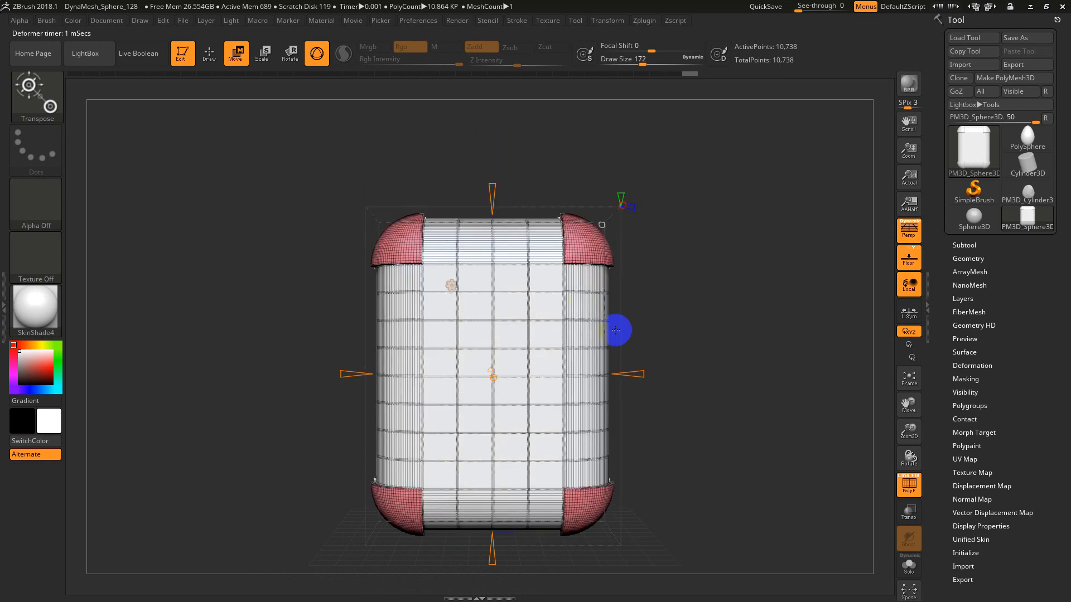
pyautogui.moveTo(636, 373); pyautogui.dragTo(675, 377)
pyautogui.hotkey('ctrl', 'z')
pyautogui.moveTo(491, 547)
pyautogui.mouseDown()
pyautogui.moveTo(493, 573)
pyautogui.moveTo(526, 553)
pyautogui.mouseUp()
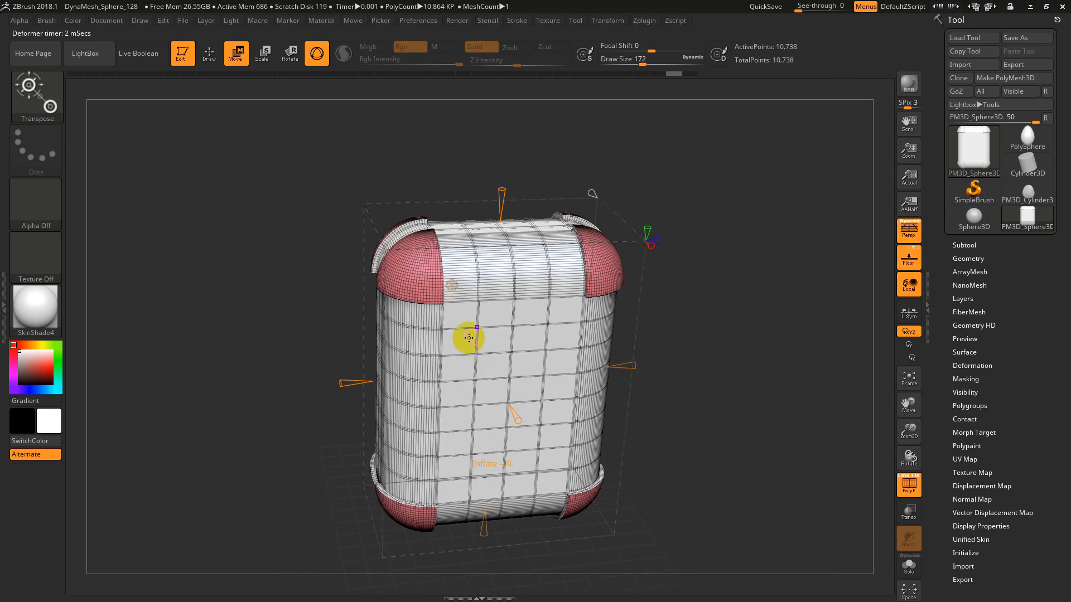
# Step: Hide the wireframe, try a strong inflate on the rounded box, and undo the deformation
pyautogui.moveTo(469, 338); pyautogui.dragTo(459, 322)
pyautogui.hotkey('shift', 'f')
pyautogui.keyDown('ctrl'); pyautogui.moveTo(722, 380); pyautogui.dragTo(693, 329, button='right'); pyautogui.keyUp('ctrl')
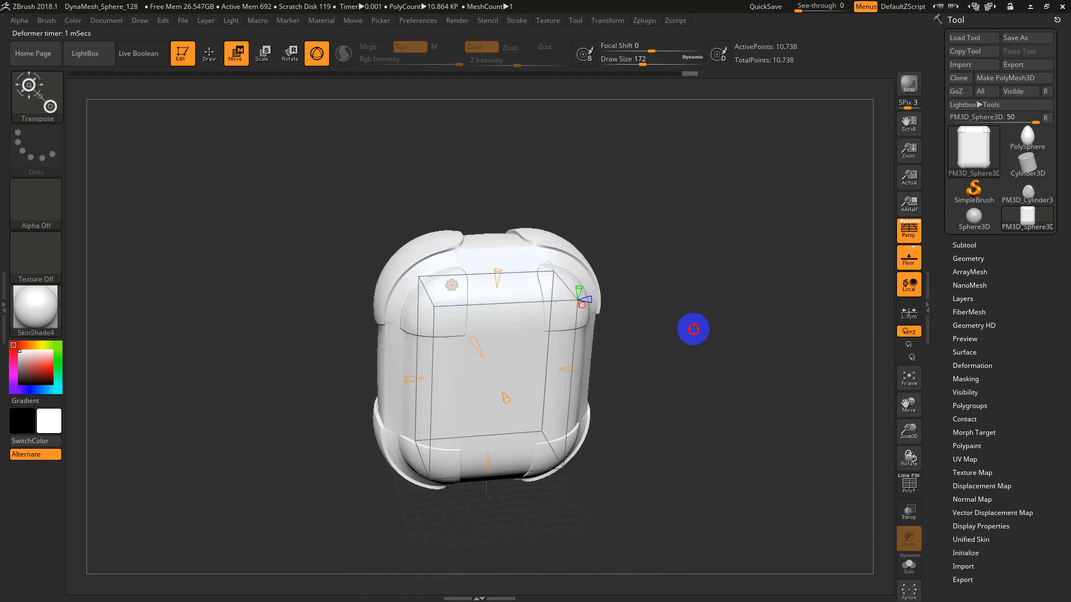
pyautogui.moveTo(693, 329)
pyautogui.mouseDown()
pyautogui.moveTo(618, 343)
pyautogui.moveTo(717, 363)
pyautogui.mouseUp()
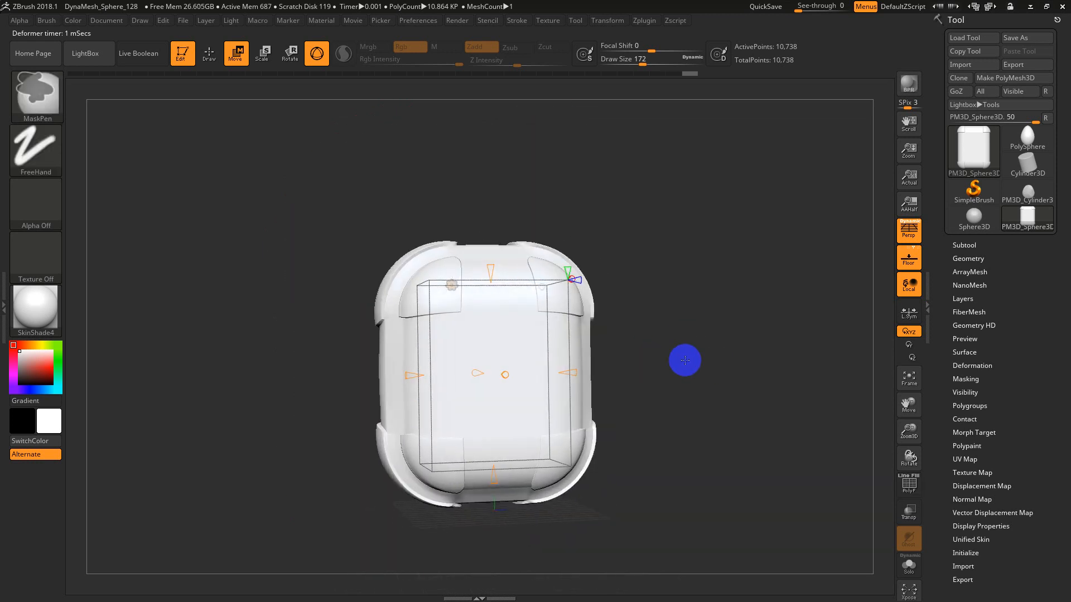
pyautogui.hotkey('ctrl', 'z')
pyautogui.keyDown('ctrl'); pyautogui.moveTo(653, 349); pyautogui.dragTo(662, 413, button='right'); pyautogui.keyUp('ctrl')
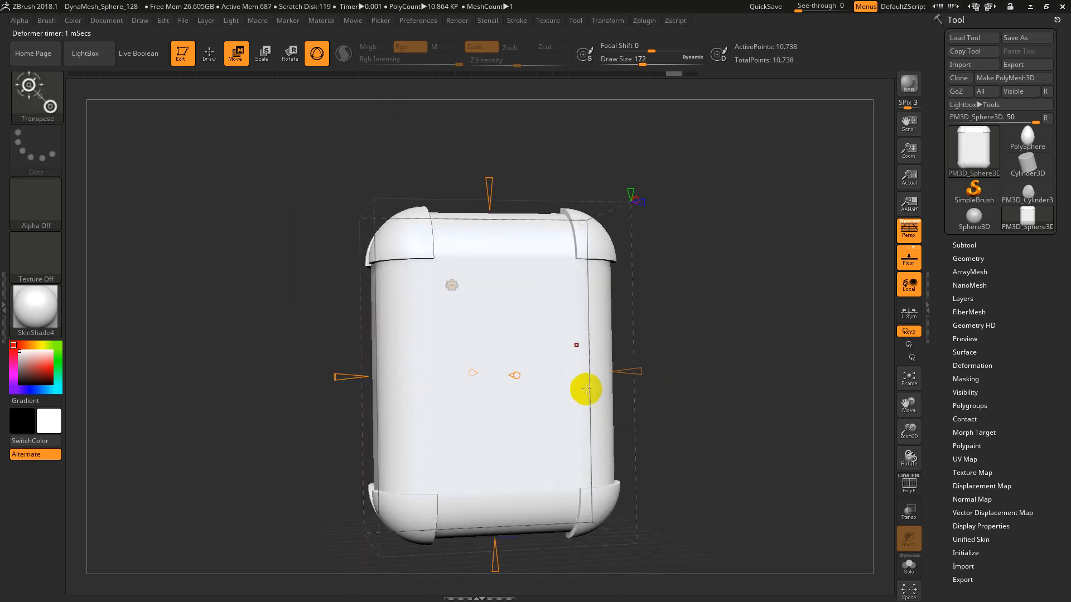
# Step: Switch the rounded box from Inflate to the Slice deformer and try different positions of its center handle
pyautogui.click(452, 286)
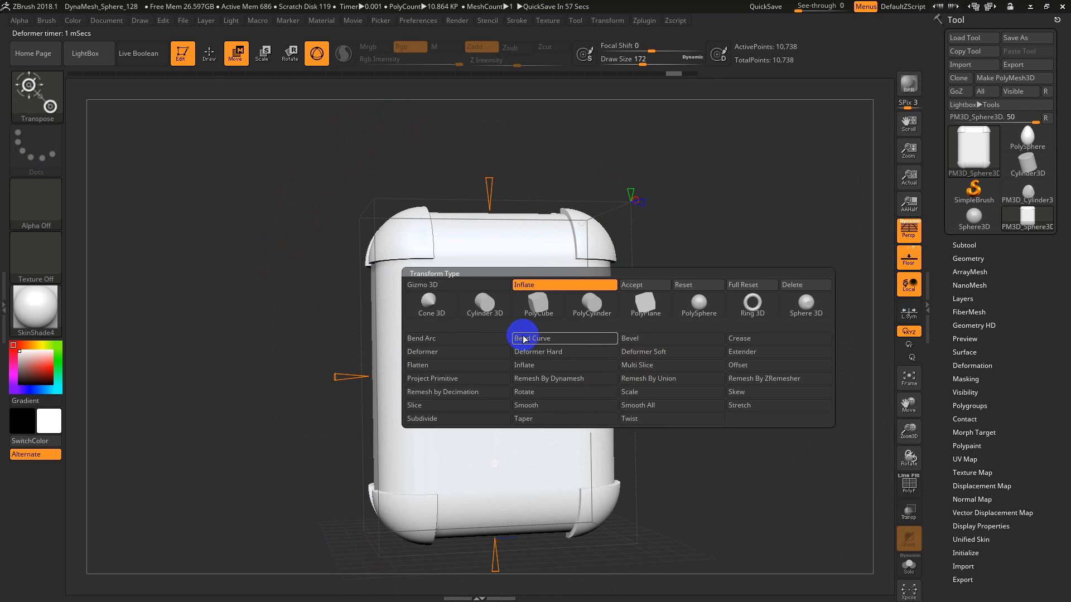
pyautogui.click(461, 407)
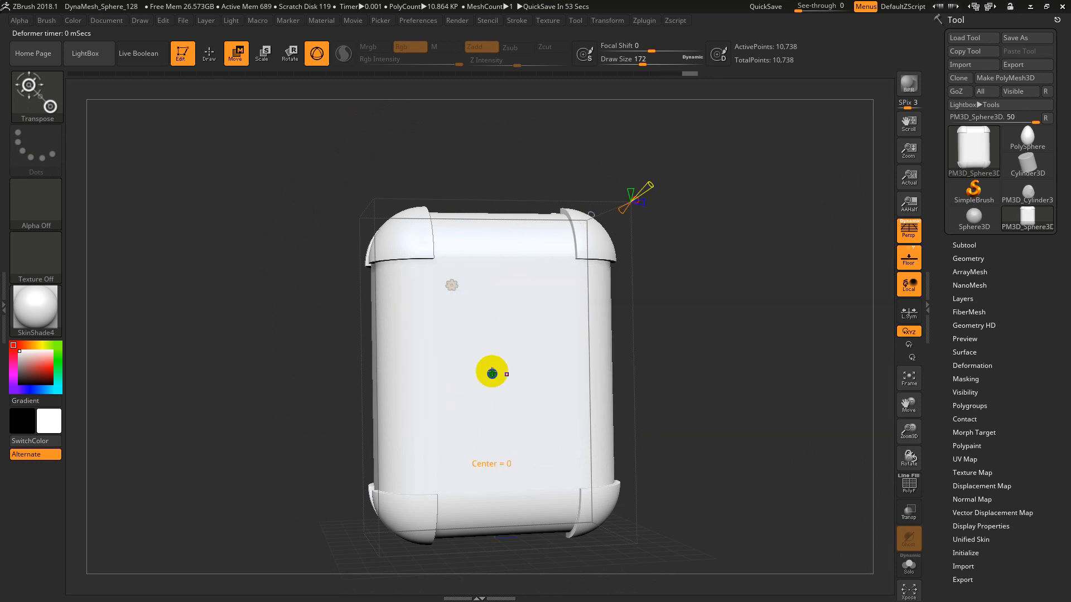
pyautogui.moveTo(491, 372); pyautogui.dragTo(532, 377)
pyautogui.moveTo(484, 382)
pyautogui.mouseDown()
pyautogui.moveTo(486, 313)
pyautogui.moveTo(445, 279)
pyautogui.moveTo(471, 249)
pyautogui.moveTo(518, 338)
pyautogui.moveTo(583, 396)
pyautogui.moveTo(440, 379)
pyautogui.moveTo(433, 309)
pyautogui.moveTo(446, 315)
pyautogui.mouseUp()
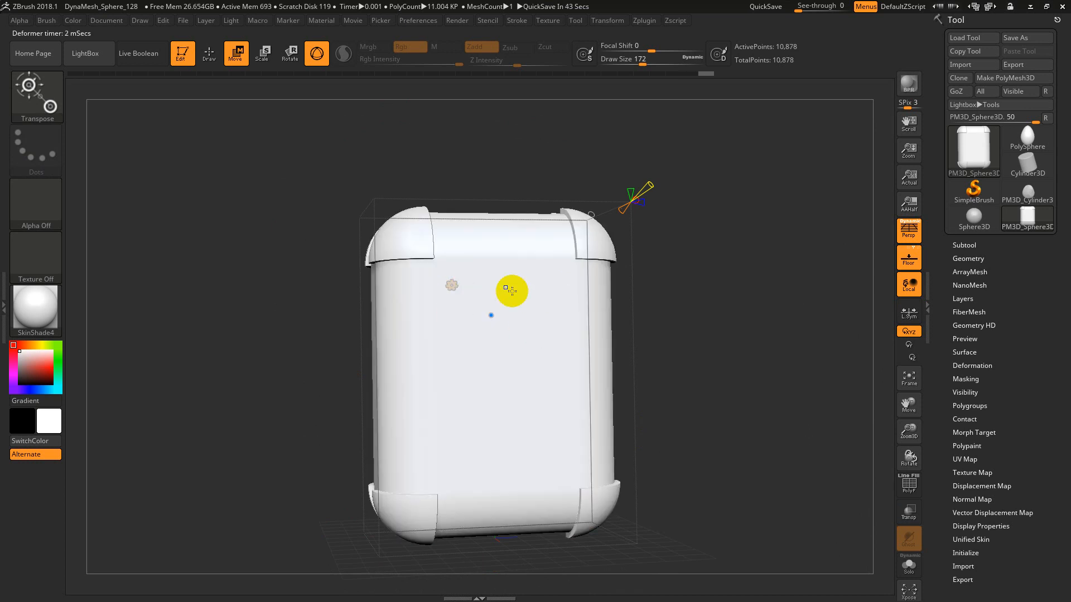
# Step: Replace Slice with the Deformer cage, select the cage points on the box's left side, and move them outward
pyautogui.click(451, 286)
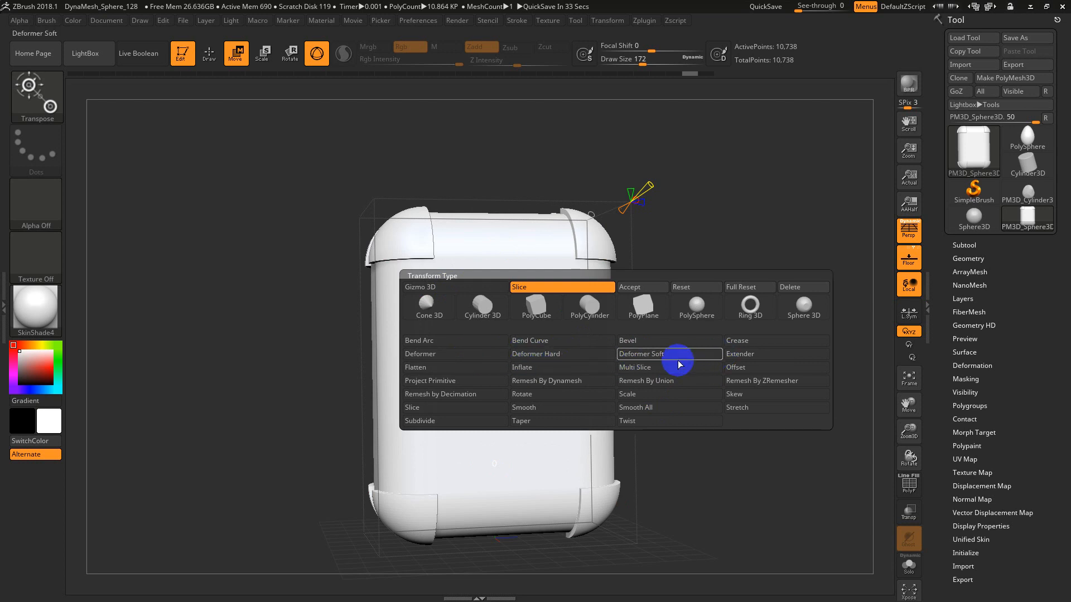
pyautogui.click(441, 360)
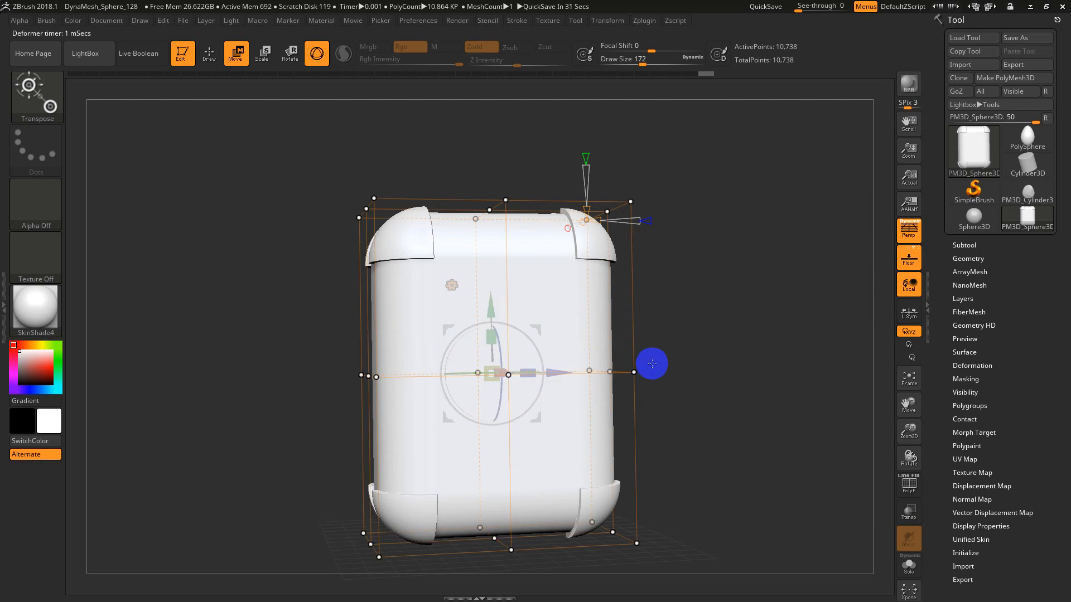
pyautogui.keyDown('shift'); pyautogui.moveTo(650, 363); pyautogui.dragTo(574, 600); pyautogui.keyUp('shift')
pyautogui.keyDown('ctrl'); pyautogui.moveTo(598, 173); pyautogui.dragTo(440, 595); pyautogui.keyUp('ctrl')
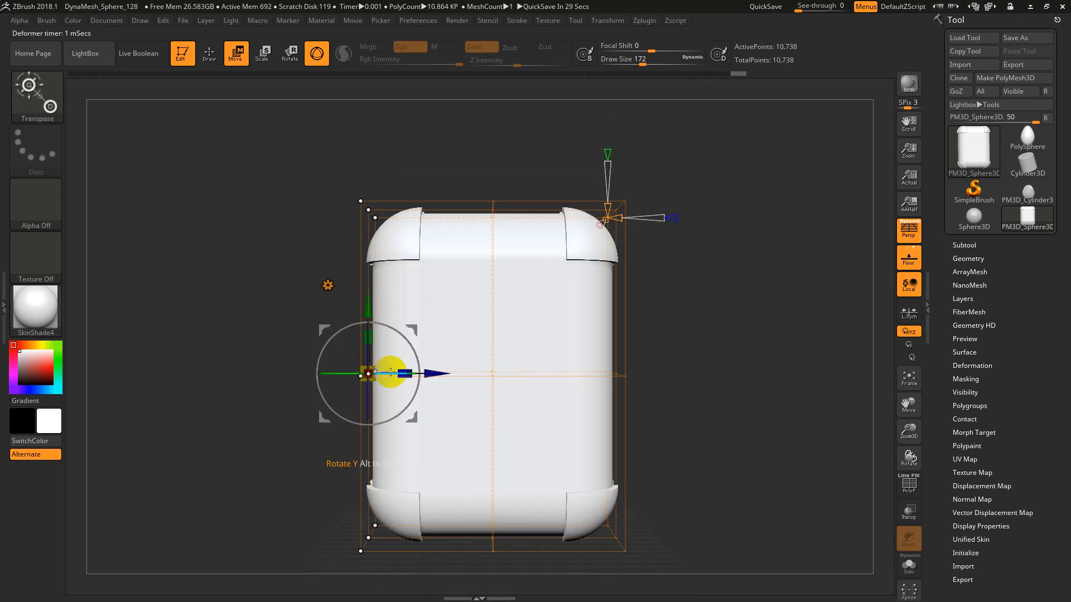
pyautogui.moveTo(436, 368); pyautogui.dragTo(411, 368)
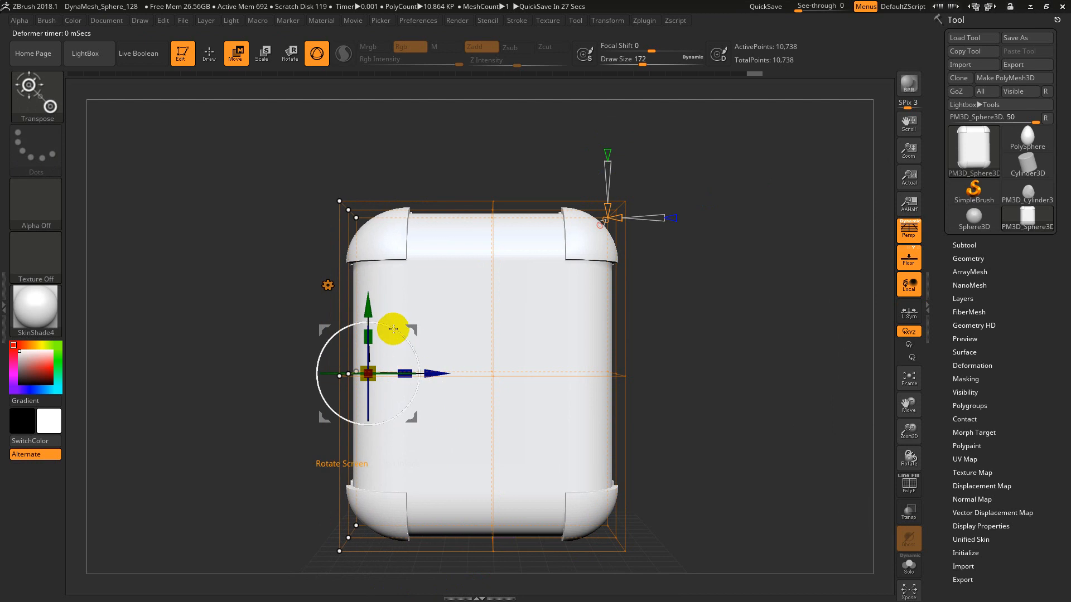
# Step: Try transforming the left-side cage points and moving the upper-left corner points upward and sideways, undoing these changes
pyautogui.moveTo(389, 327); pyautogui.dragTo(413, 347)
pyautogui.hotkey('ctrl', 'z')
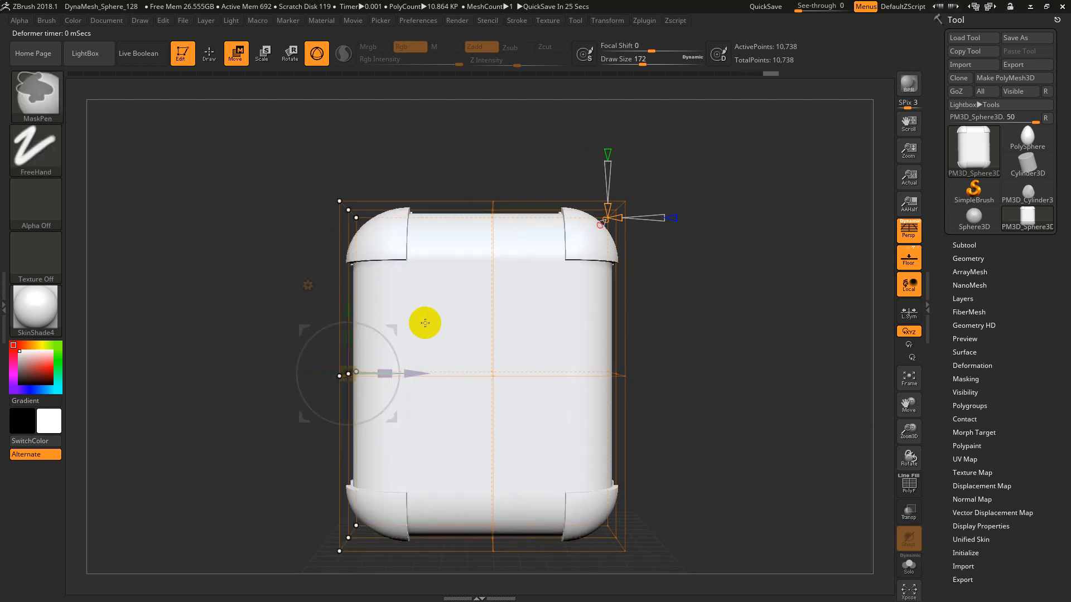
pyautogui.keyDown('ctrl'); pyautogui.moveTo(402, 167); pyautogui.dragTo(298, 271); pyautogui.keyUp('ctrl')
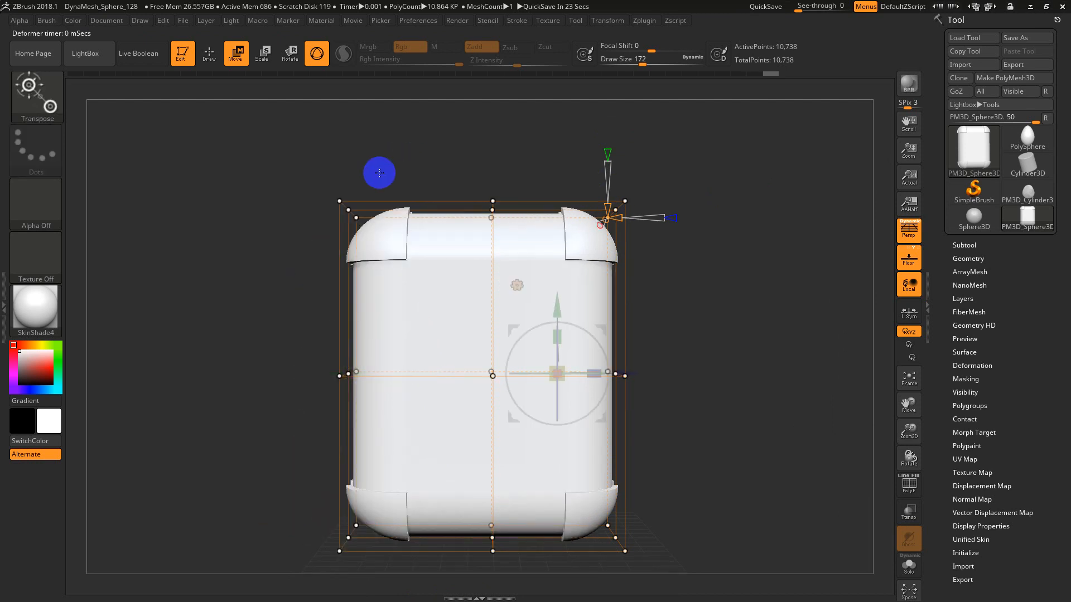
pyautogui.keyDown('ctrl'); pyautogui.moveTo(299, 166); pyautogui.dragTo(384, 256); pyautogui.keyUp('ctrl')
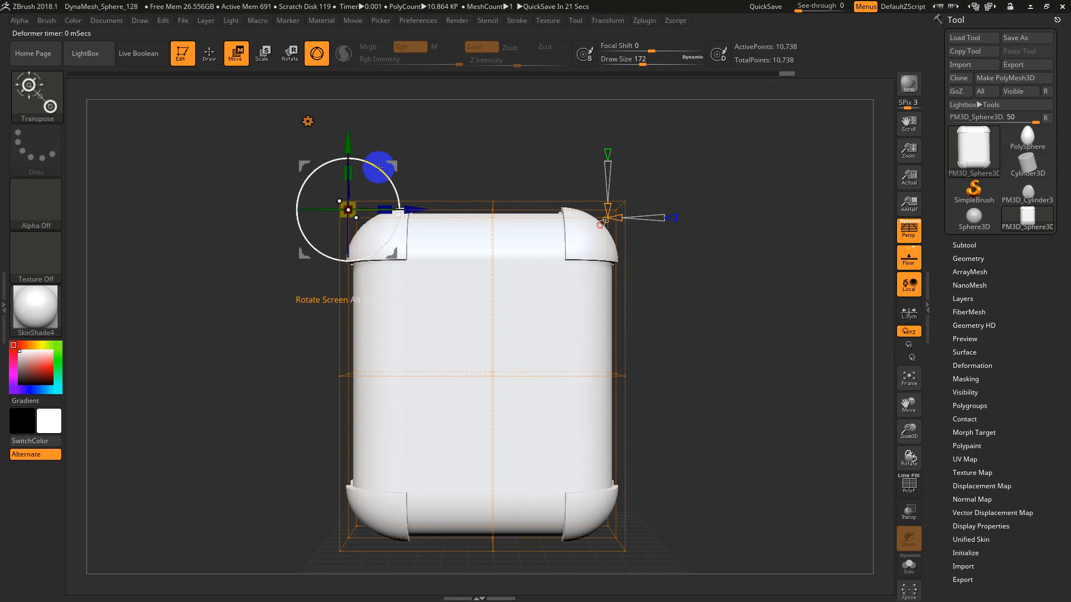
pyautogui.moveTo(347, 136); pyautogui.dragTo(342, 97)
pyautogui.moveTo(414, 221); pyautogui.dragTo(526, 240)
pyautogui.hotkey('ctrl', 'z')
pyautogui.hotkey('ctrl', 'z')
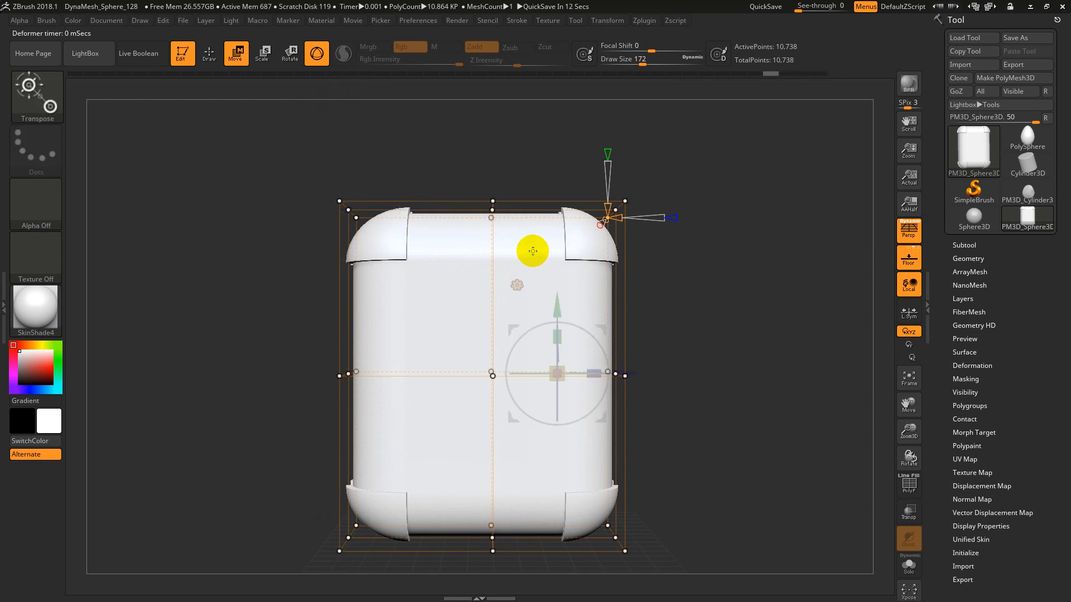
# Step: Delete the Deformer cage from the rounded box and apply Deformer Soft
pyautogui.click(516, 286)
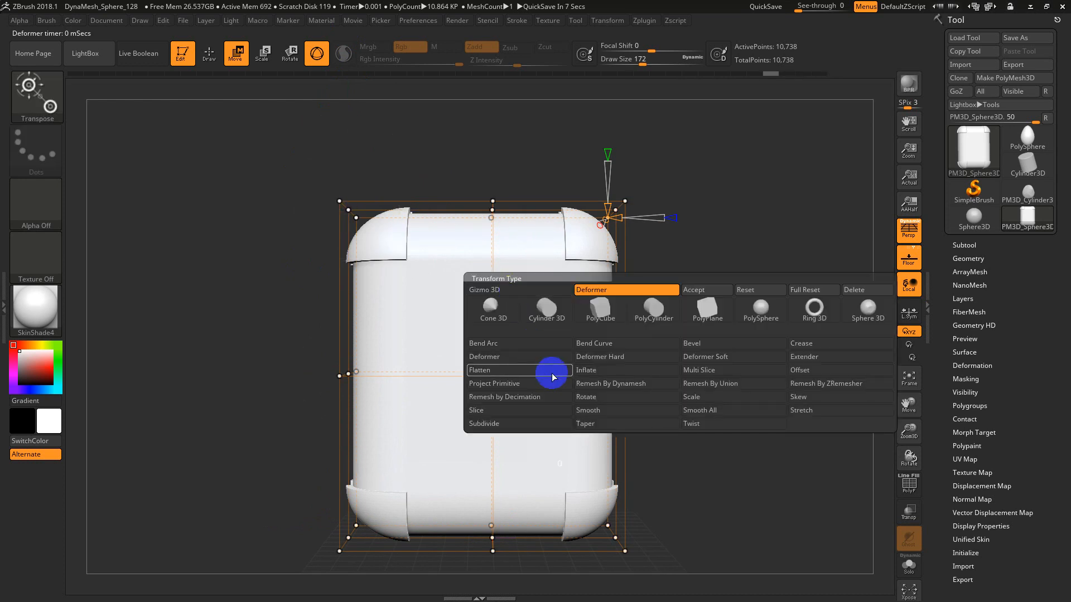
pyautogui.click(589, 370)
pyautogui.click(516, 284)
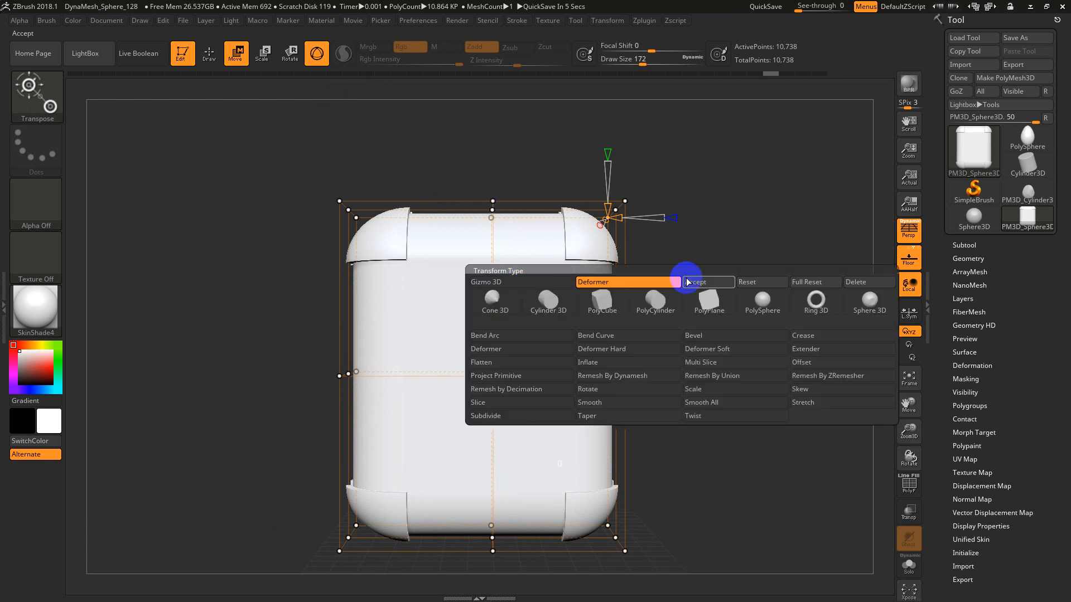
pyautogui.click(841, 280)
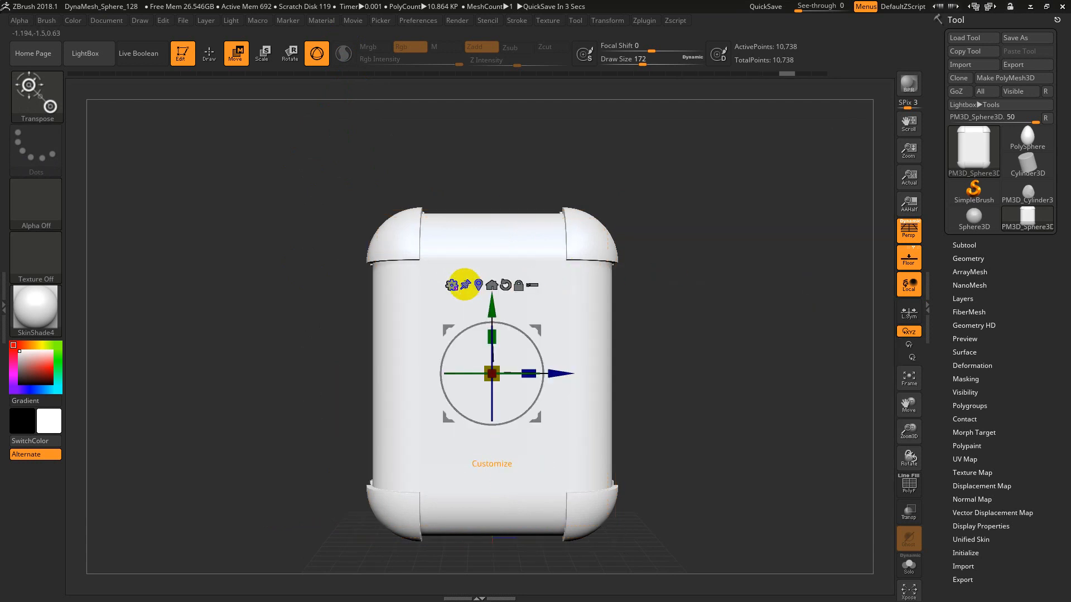
pyautogui.click(451, 285)
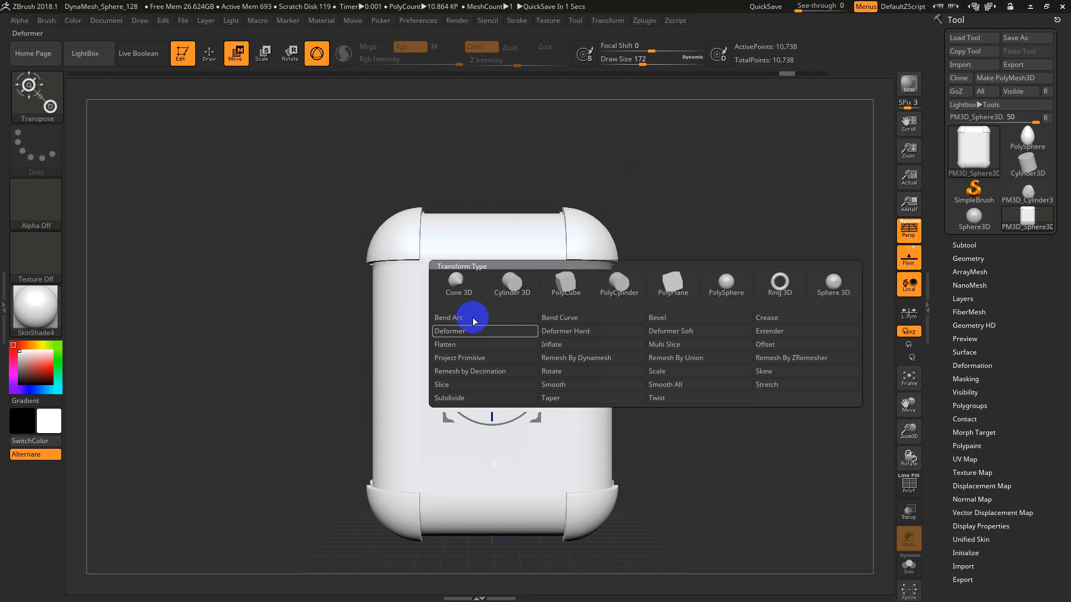
pyautogui.click(671, 332)
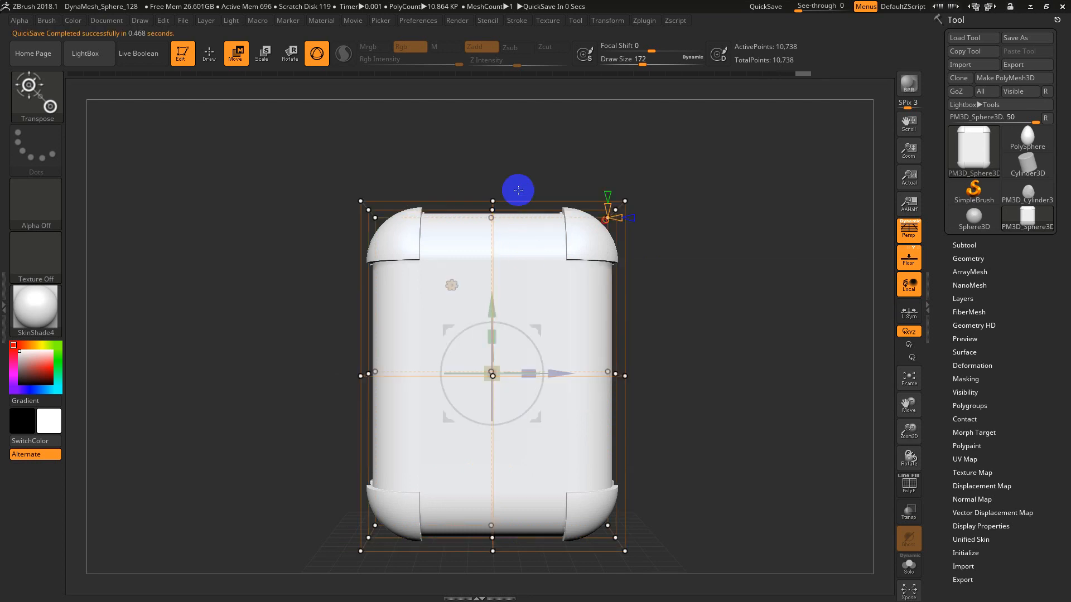
# Step: Pull the top middle cage points upward with Deformer Soft, view the soft peak, and undo the change
pyautogui.moveTo(529, 167)
pyautogui.keyDown('alt'); pyautogui.mouseDown(button='right')
pyautogui.moveTo(490, 213)
pyautogui.moveTo(558, 181)
pyautogui.moveTo(555, 117)
pyautogui.mouseUp(button='right'); pyautogui.keyUp('alt')
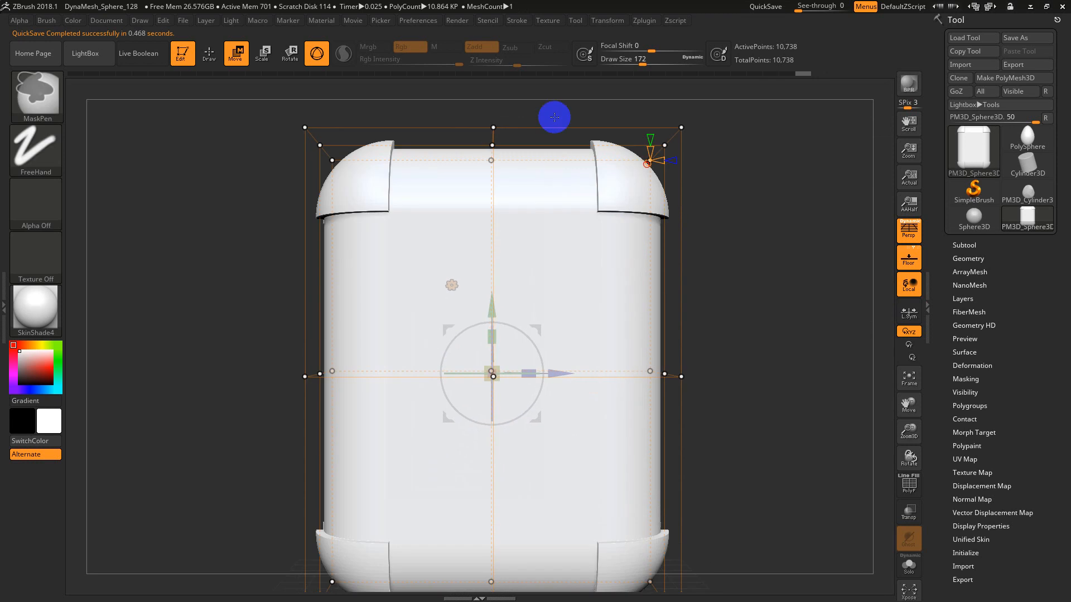
pyautogui.keyDown('ctrl'); pyautogui.moveTo(545, 104); pyautogui.dragTo(466, 211); pyautogui.keyUp('ctrl')
pyautogui.keyDown('ctrl'); pyautogui.moveTo(725, 313); pyautogui.dragTo(671, 332, button='right'); pyautogui.keyUp('ctrl')
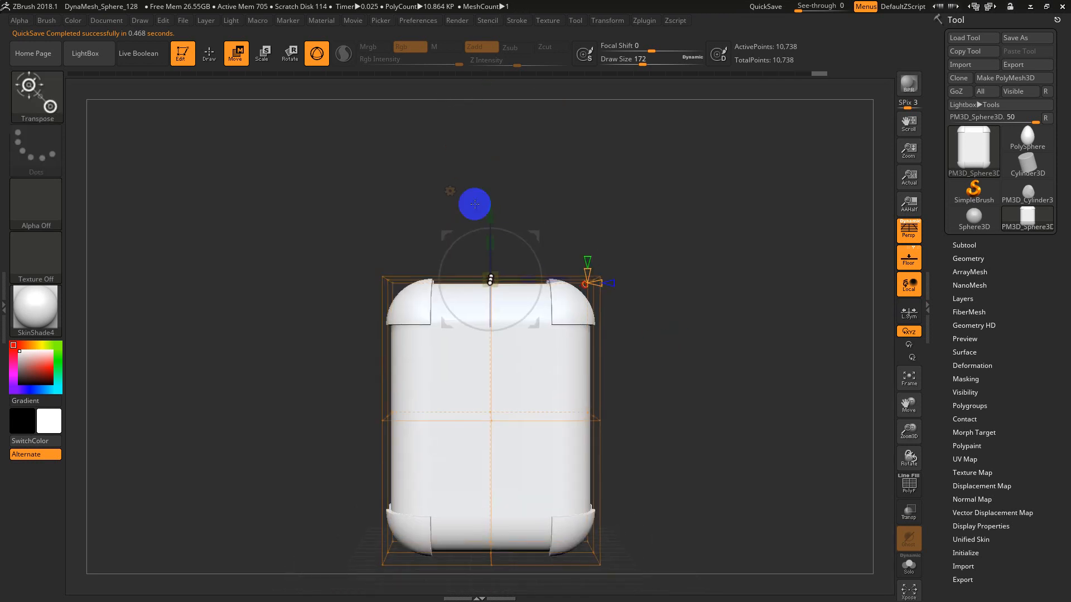
pyautogui.moveTo(490, 210); pyautogui.dragTo(495, 130)
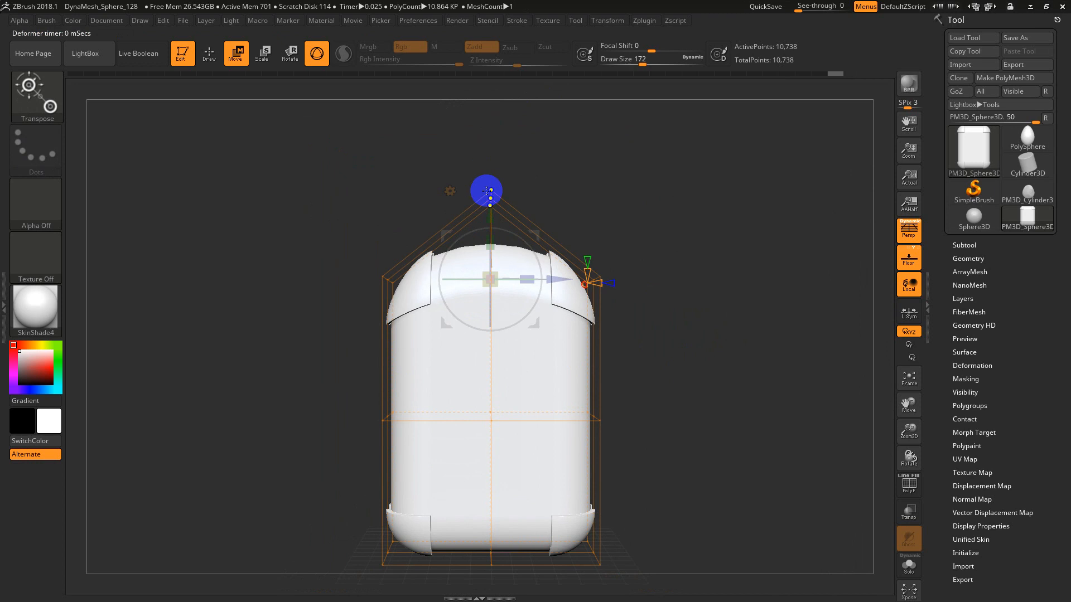
pyautogui.moveTo(662, 254); pyautogui.dragTo(634, 270, button='right')
pyautogui.hotkey('ctrl', 'z')
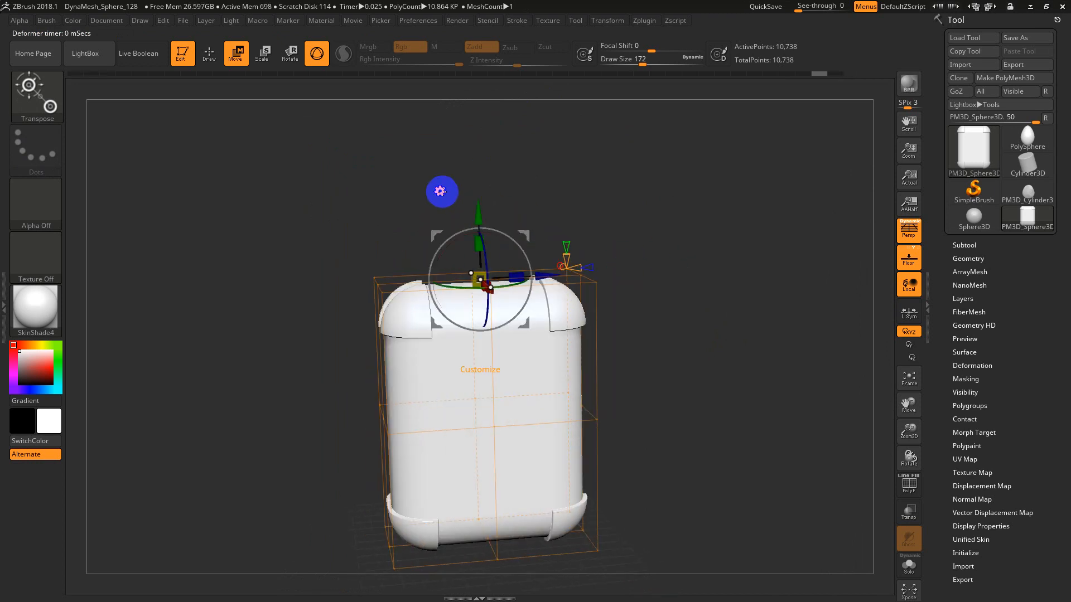
# Step: Delete Deformer Soft from the rounded box and apply Deformer Hard
pyautogui.click(440, 192)
pyautogui.click(780, 193)
pyautogui.click(445, 318)
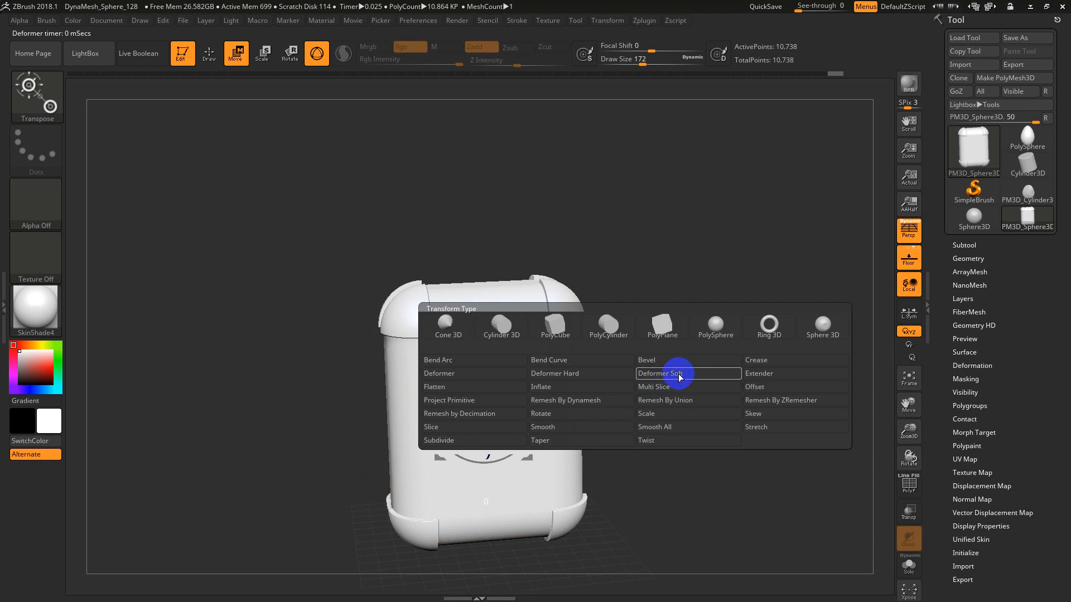
pyautogui.click(591, 373)
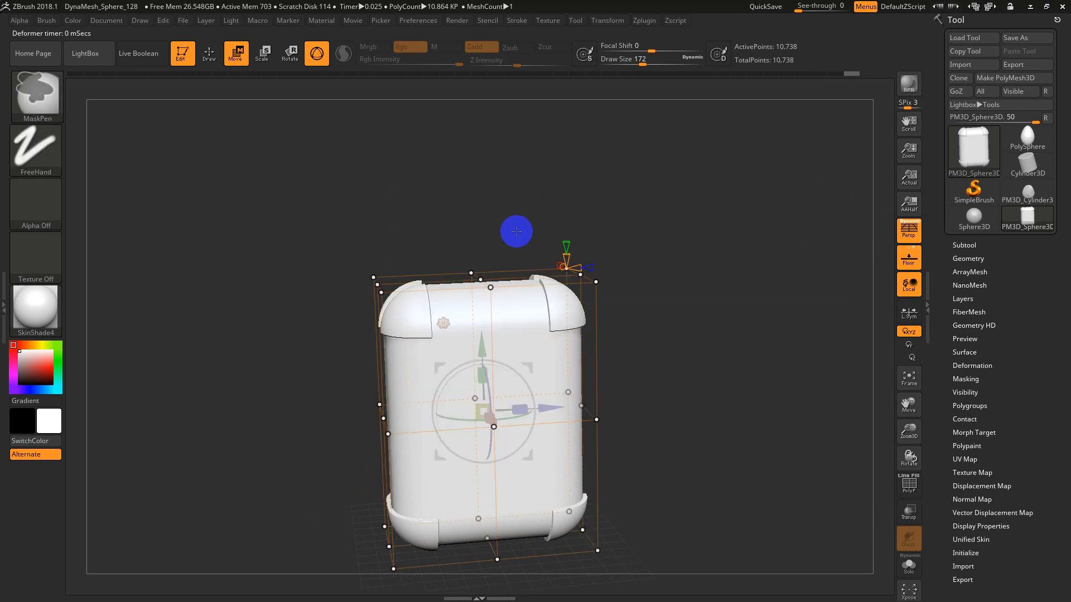
# Step: Pull the top middle cage points upward with Deformer Hard, view the sharp peak, and undo the change
pyautogui.keyDown('ctrl'); pyautogui.moveTo(515, 231); pyautogui.dragTo(457, 316); pyautogui.keyUp('ctrl')
pyautogui.moveTo(496, 257); pyautogui.dragTo(489, 153)
pyautogui.moveTo(592, 203); pyautogui.dragTo(714, 355, button='right')
pyautogui.keyDown('alt'); pyautogui.moveTo(752, 295); pyautogui.dragTo(712, 323, button='right'); pyautogui.keyUp('alt')
pyautogui.hotkey('ctrl', 'z')
pyautogui.hotkey('ctrl', 'z')
pyautogui.keyDown('alt'); pyautogui.moveTo(707, 435); pyautogui.dragTo(655, 315, button='right'); pyautogui.keyUp('alt')
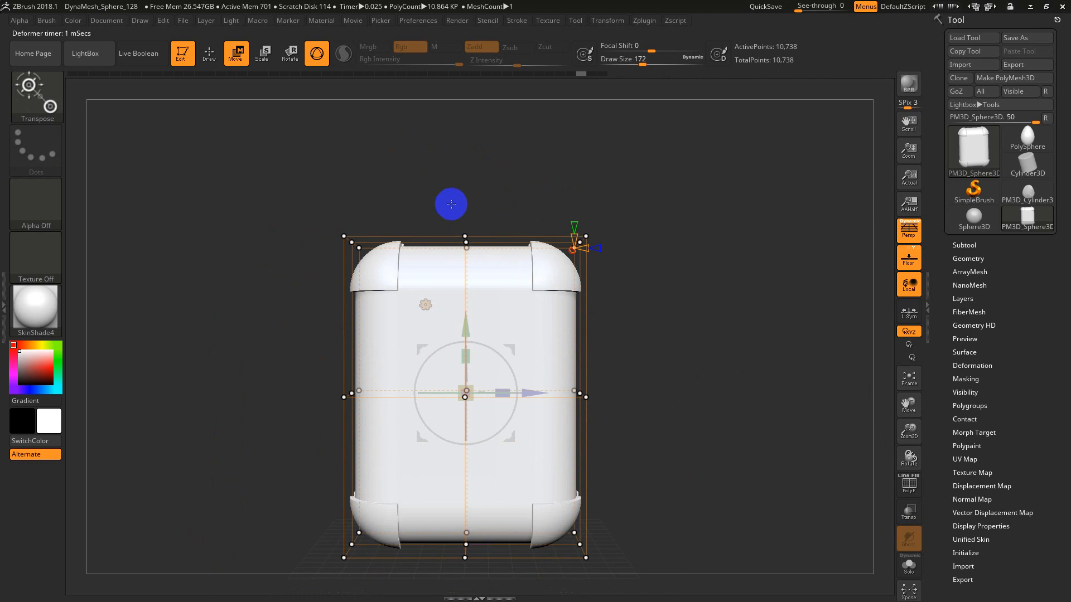
# Step: Switch from Deformer Hard to the Flatten deformer and flatten the box's right side by about 0.129
pyautogui.click(424, 305)
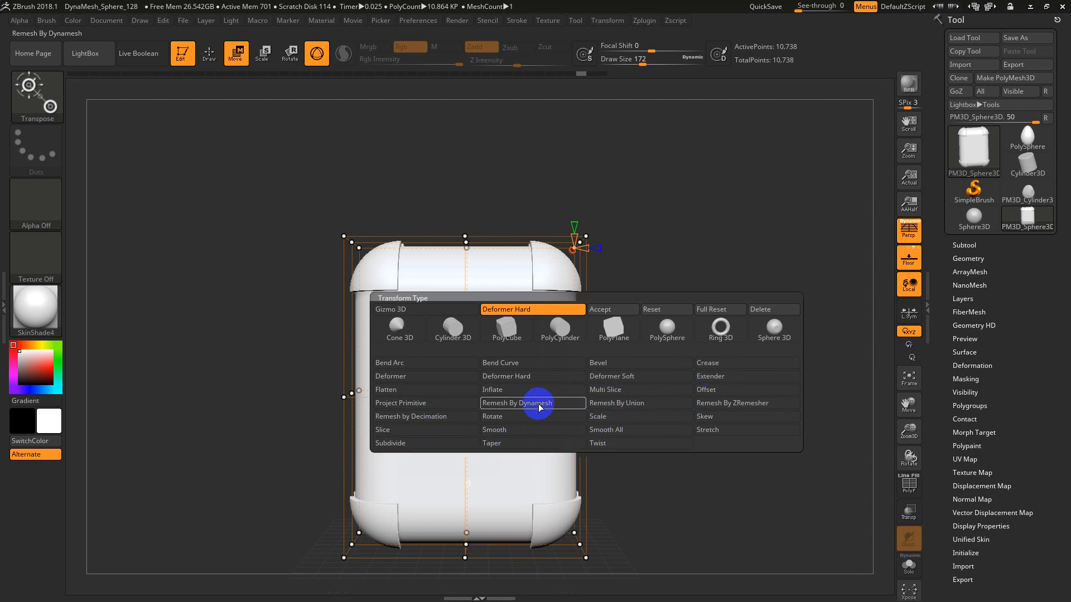
pyautogui.click(390, 390)
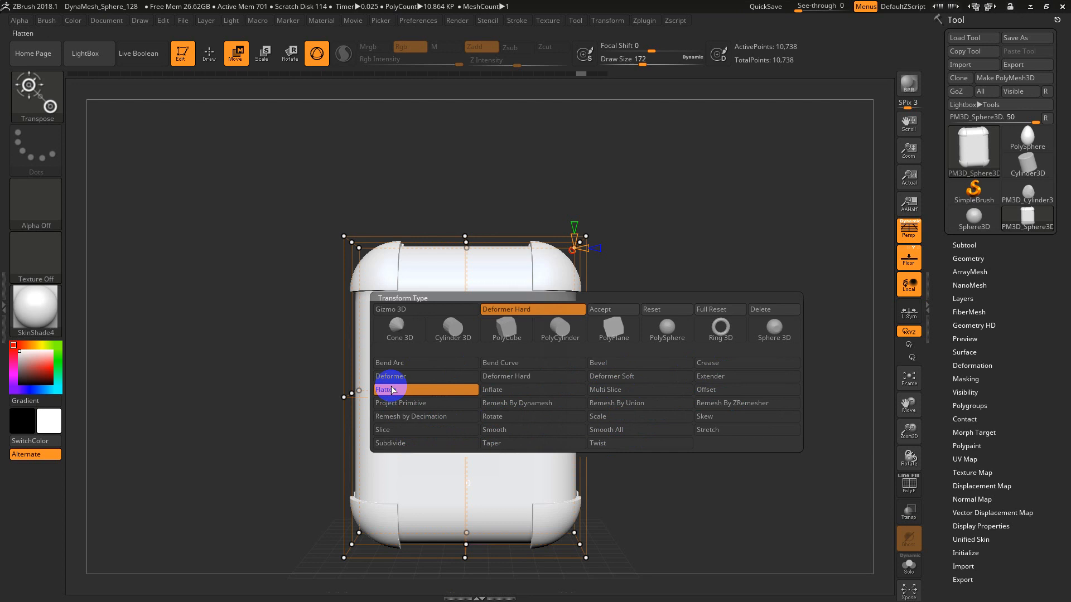
pyautogui.moveTo(606, 394); pyautogui.dragTo(603, 399, button='right')
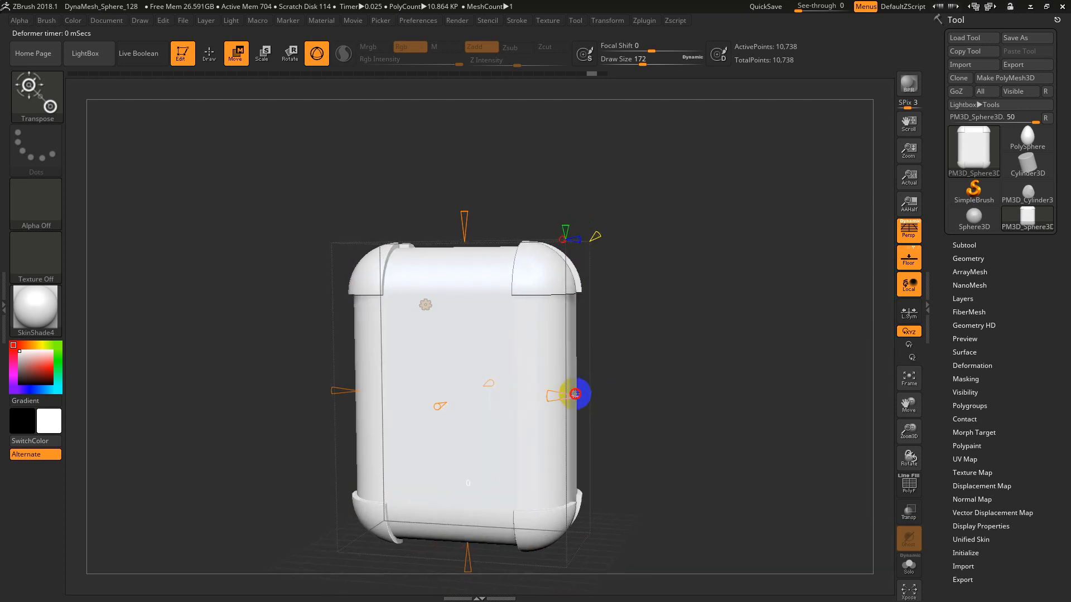
pyautogui.moveTo(548, 388); pyautogui.dragTo(528, 395)
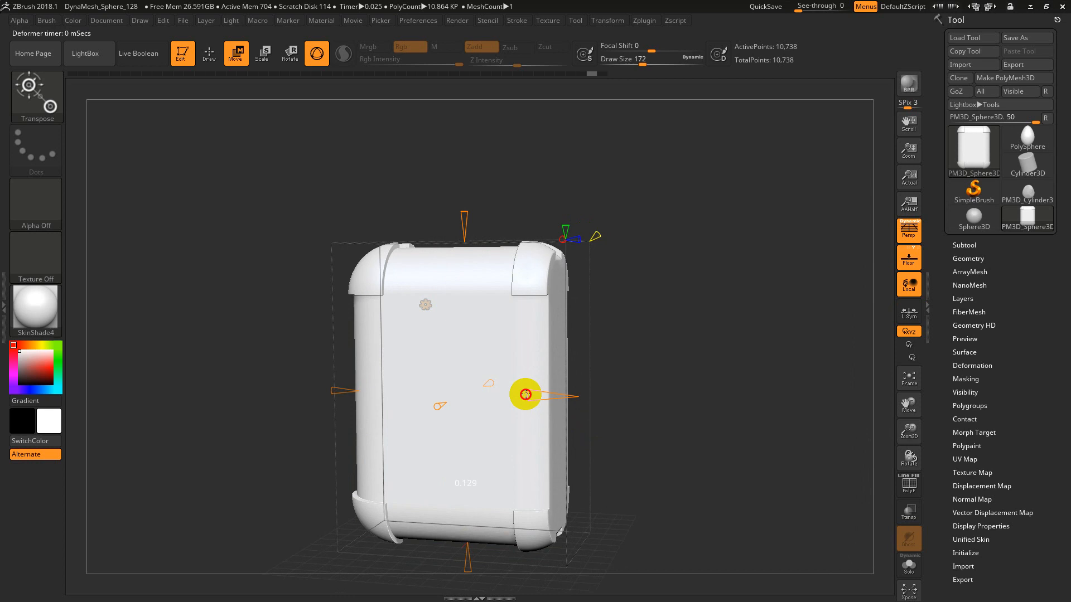
# Step: Flatten the opposite, left side of the box to about -0.139 with the Flatten handle
pyautogui.moveTo(667, 396)
pyautogui.mouseDown(button='right')
pyautogui.moveTo(638, 406)
pyautogui.moveTo(655, 405)
pyautogui.mouseUp(button='right')
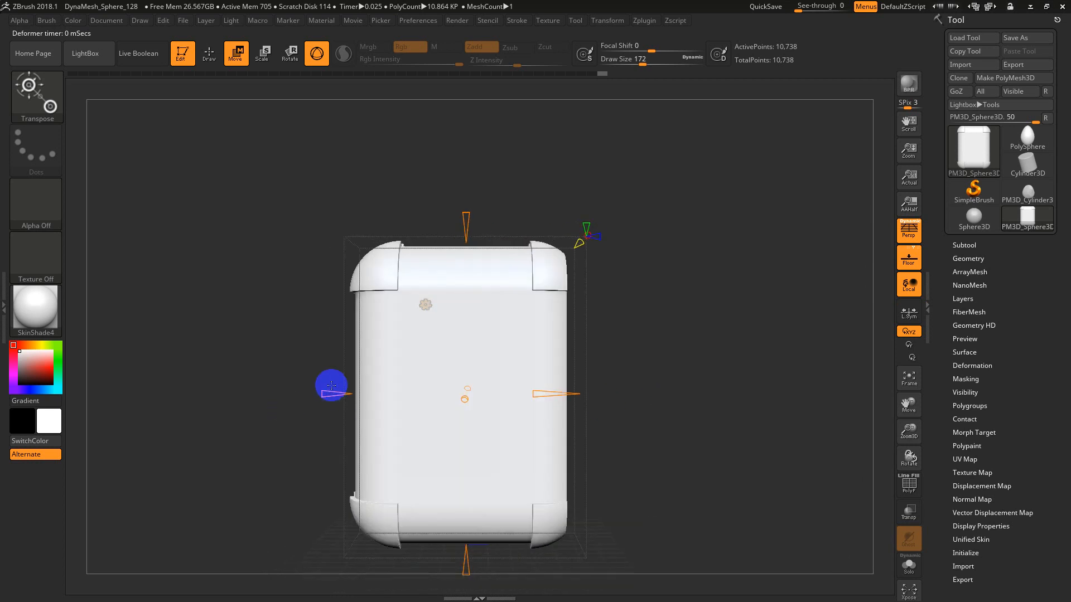
pyautogui.moveTo(346, 394); pyautogui.dragTo(403, 389)
pyautogui.moveTo(273, 393); pyautogui.dragTo(302, 403)
pyautogui.moveTo(302, 403); pyautogui.dragTo(304, 403, button='right')
# Step: Show the wireframe and slightly readjust the flatten amount on the box's left side
pyautogui.hotkey('shift', 'f')
pyautogui.keyDown('ctrl'); pyautogui.moveTo(623, 351); pyautogui.dragTo(624, 418, button='right'); pyautogui.keyUp('ctrl')
pyautogui.moveTo(733, 394); pyautogui.dragTo(712, 406, button='right')
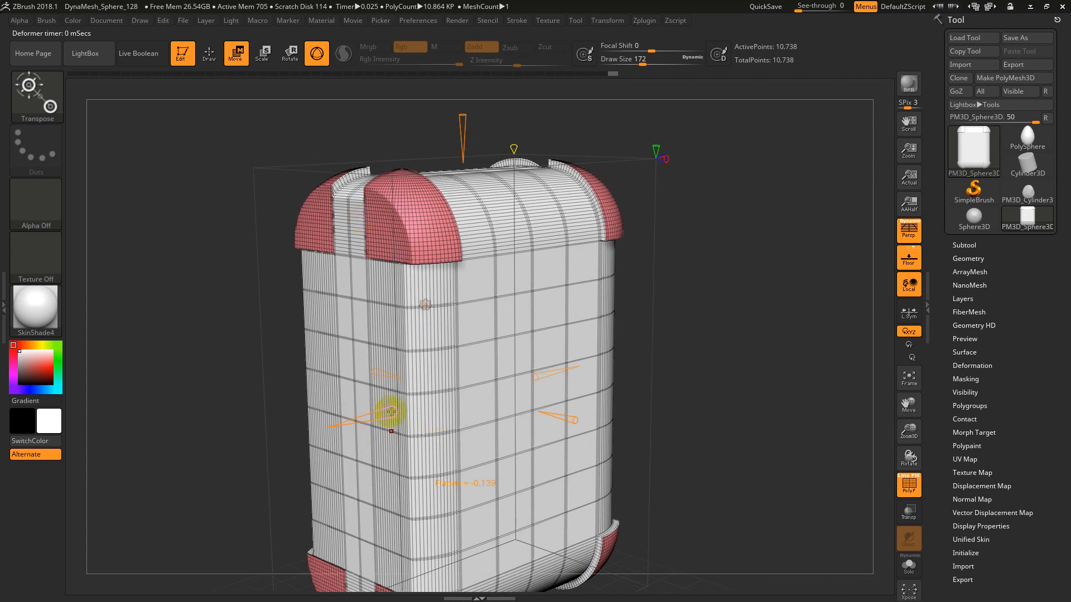
pyautogui.moveTo(390, 412)
pyautogui.mouseDown()
pyautogui.moveTo(354, 411)
pyautogui.moveTo(392, 411)
pyautogui.mouseUp()
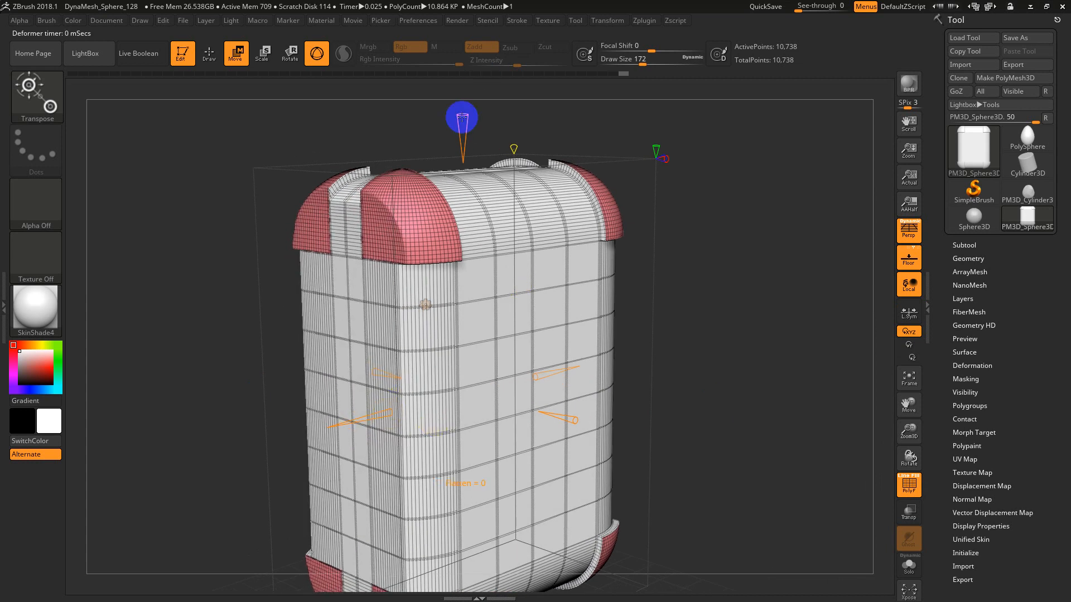
# Step: Flatten the top of the box inward with its Flatten handle and view the whole box from the front
pyautogui.moveTo(456, 201); pyautogui.dragTo(467, 235)
pyautogui.keyDown('ctrl'); pyautogui.moveTo(690, 322); pyautogui.dragTo(620, 356, button='right'); pyautogui.keyUp('ctrl')
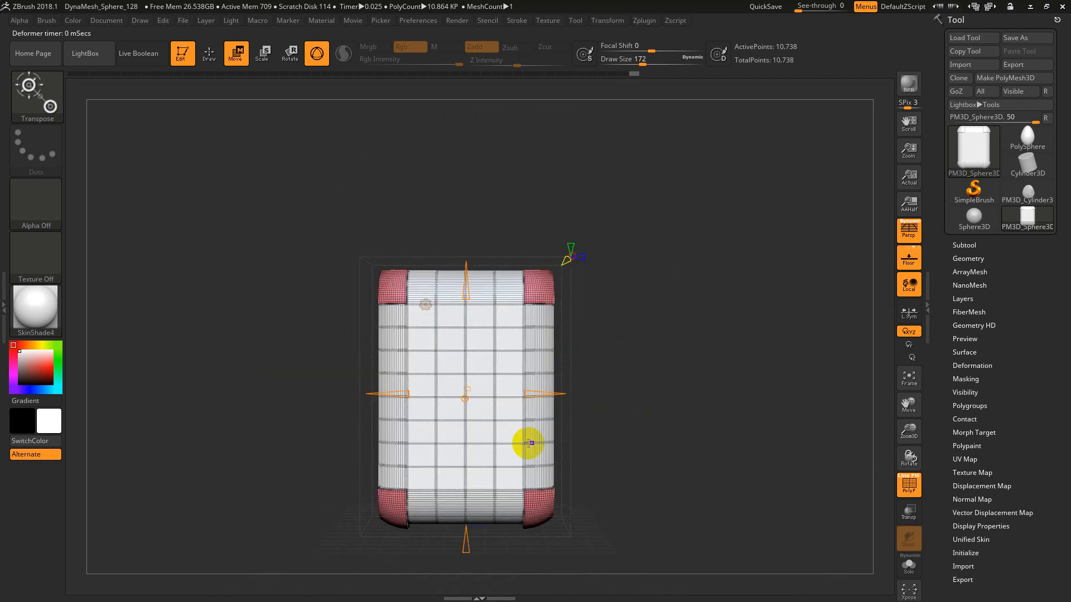
pyautogui.moveTo(542, 381); pyautogui.dragTo(586, 271, button='right')
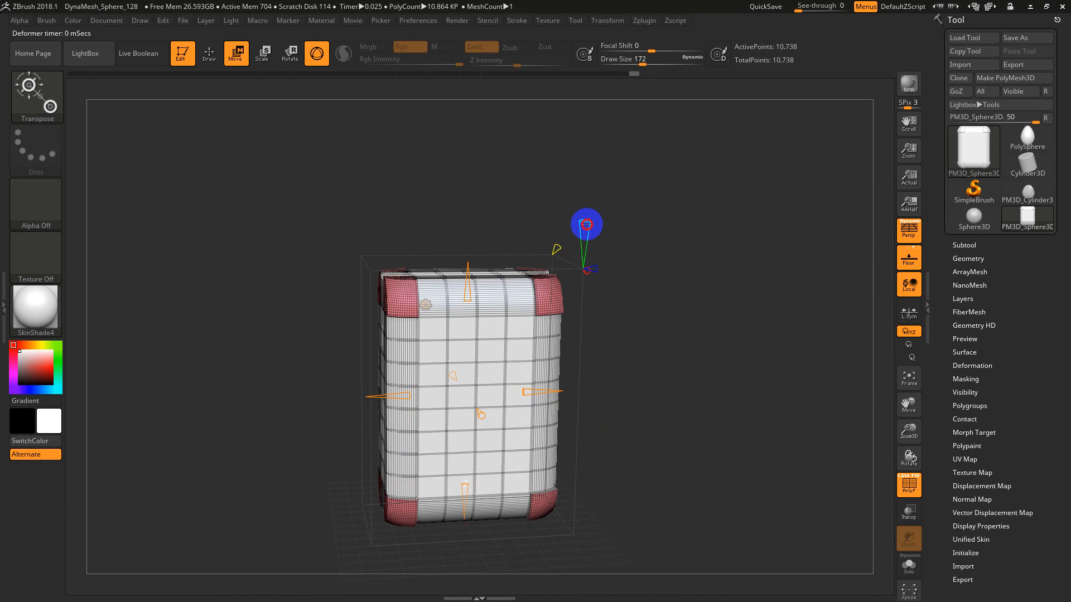
# Step: Adjust the Flatten deformer's green and blue corner cones and inspect the box from an angle
pyautogui.moveTo(587, 224); pyautogui.dragTo(587, 217)
pyautogui.moveTo(599, 267); pyautogui.dragTo(669, 273)
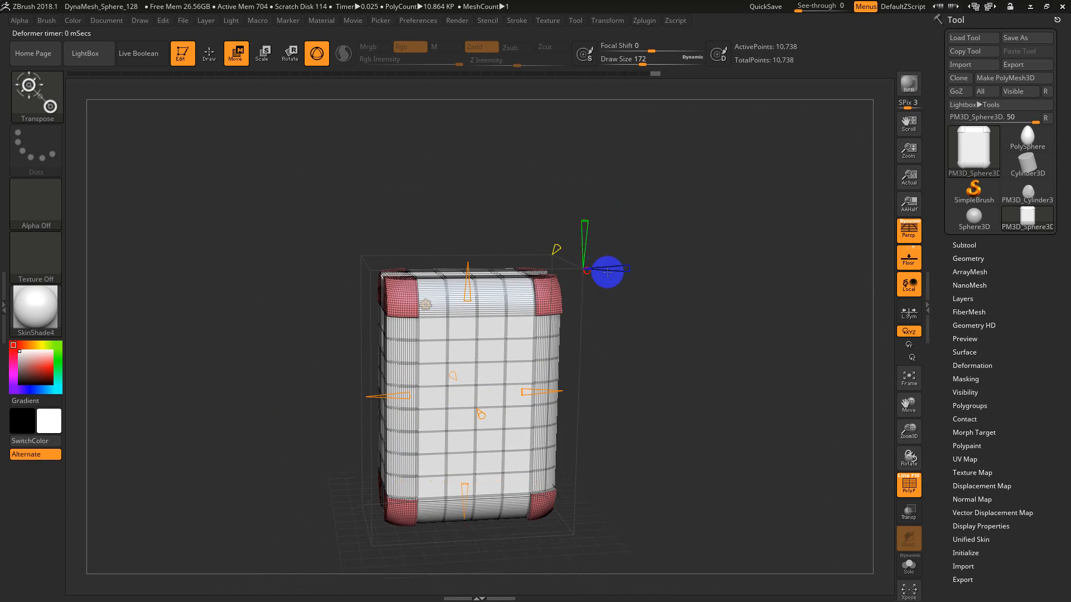
pyautogui.moveTo(672, 315); pyautogui.dragTo(649, 388, button='right')
# Step: Hide the wireframe and accept the Flatten deformation on the box
pyautogui.hotkey('shift', 'f')
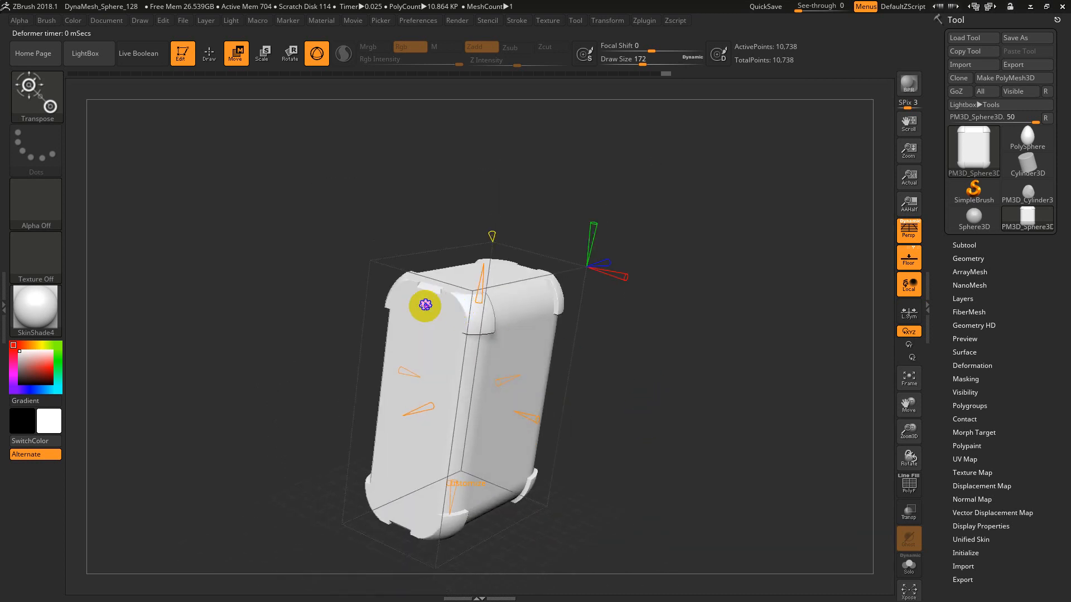
pyautogui.click(425, 305)
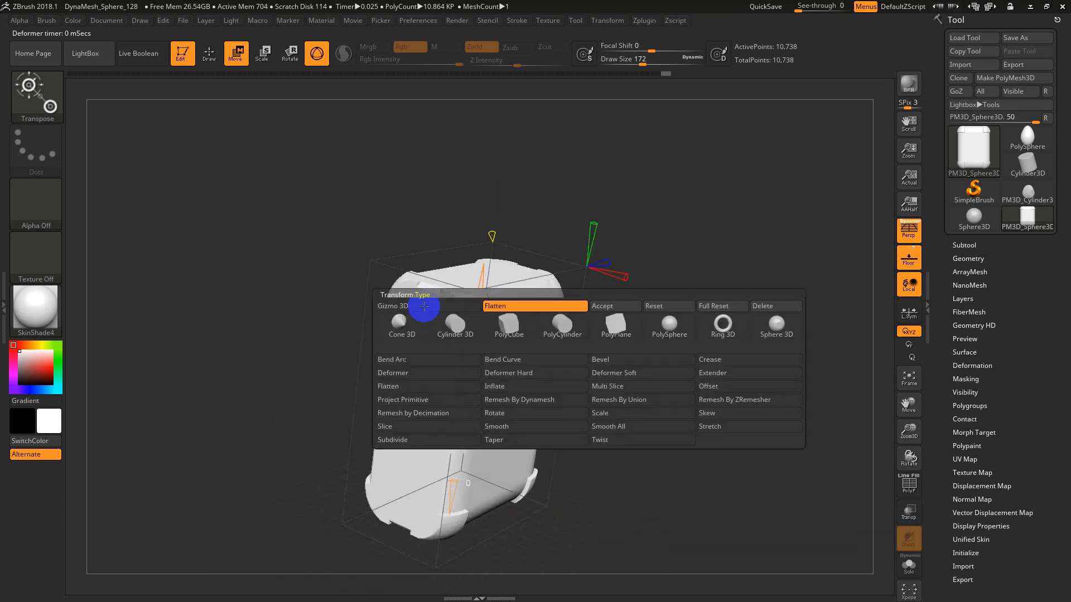
pyautogui.click(611, 306)
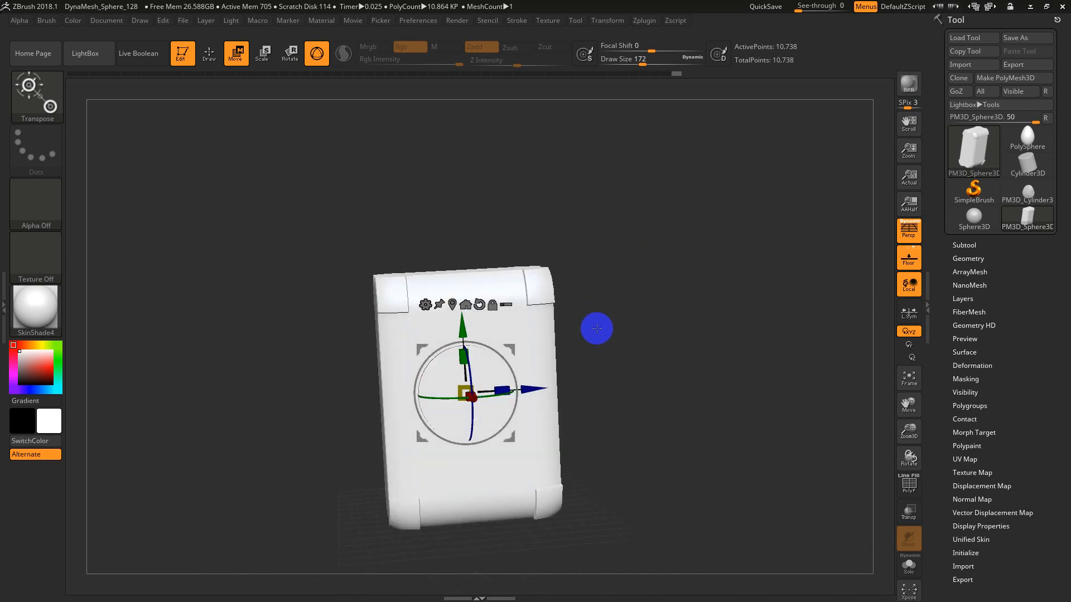